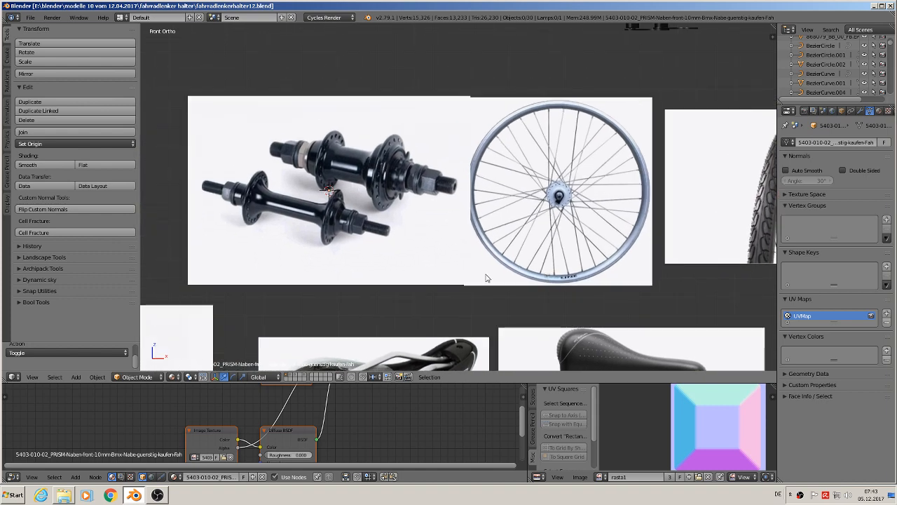
# Step: Add a cylinder at the wheel hub's centre in the reference image and scale it to about 0.062, roughly the hub's width
pyautogui.scroll(10, 516, 257)
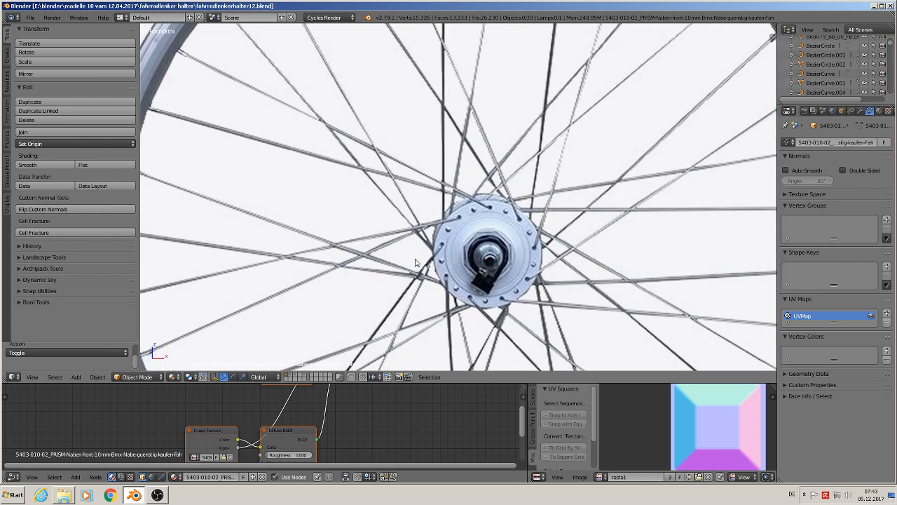
pyautogui.click(485, 256)
pyautogui.click(75, 377)
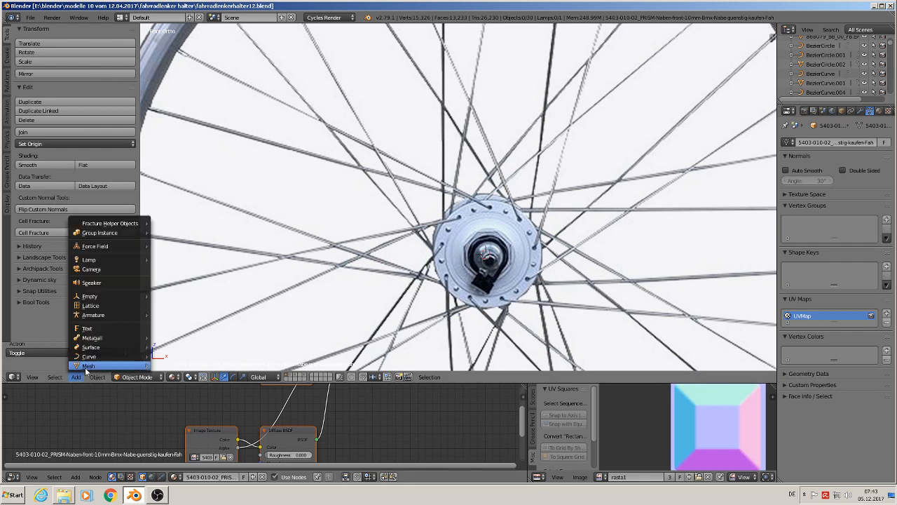
pyautogui.moveTo(85, 366)
pyautogui.click(191, 205)
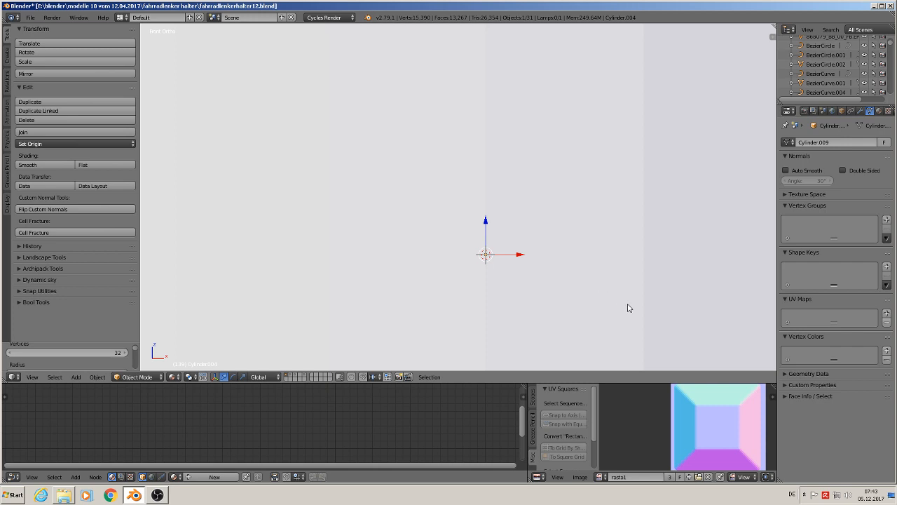
pyautogui.press('s')
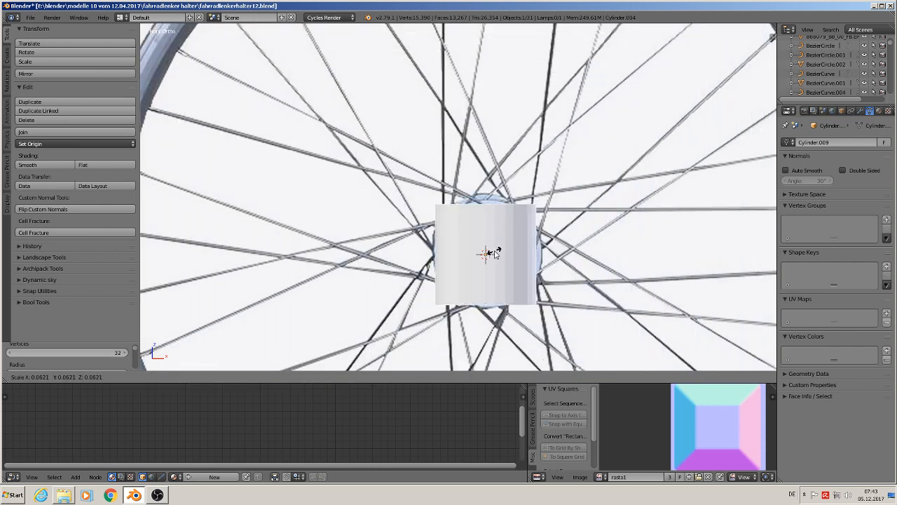
pyautogui.click(495, 253)
# Step: Rotate the cylinder 90° about X and enlarge it by about 1.048 to match the hub flange
pyautogui.press('r')
pyautogui.press('x')
pyautogui.press('9')
pyautogui.press('0')
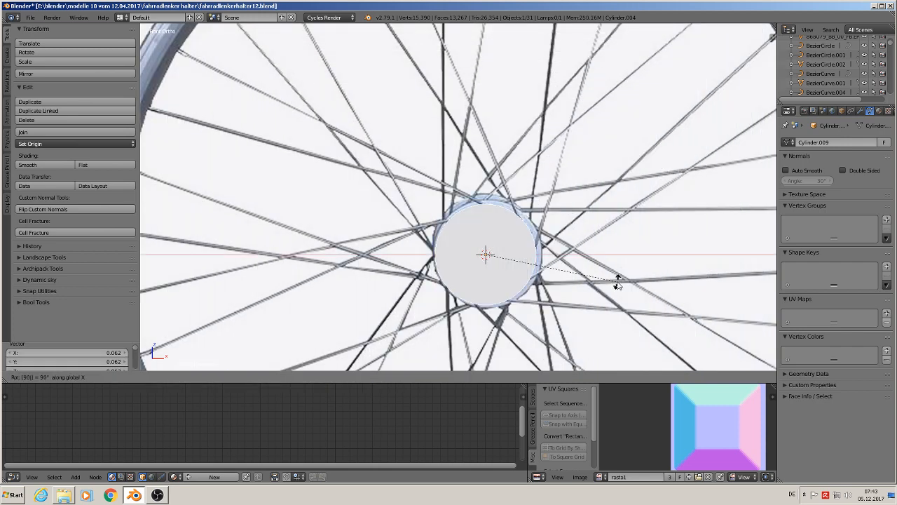
pyautogui.click(617, 279)
pyautogui.click(616, 281)
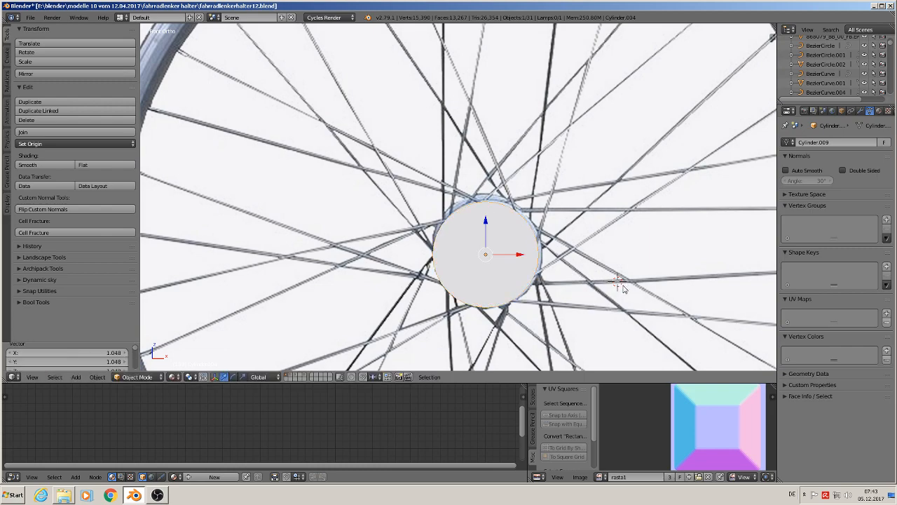
# Step: Start the Screencast Keys display
pyautogui.press('n')
pyautogui.click(732, 267)
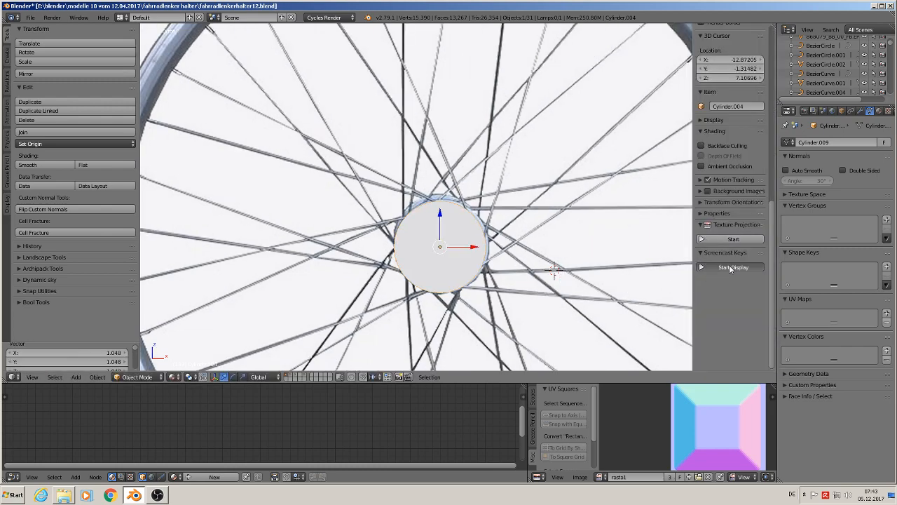
pyautogui.press('n')
# Step: Move the cylinder about -0.145 along Y in front of the hub and flatten it along Y by about 0.052 into a disc
pyautogui.moveTo(607, 239); pyautogui.dragTo(646, 256, button='middle')
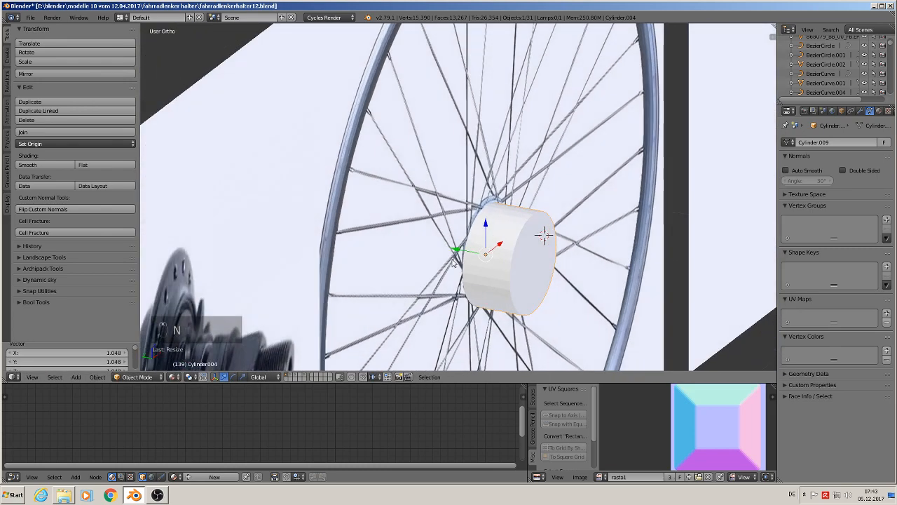
pyautogui.moveTo(464, 251); pyautogui.dragTo(567, 283)
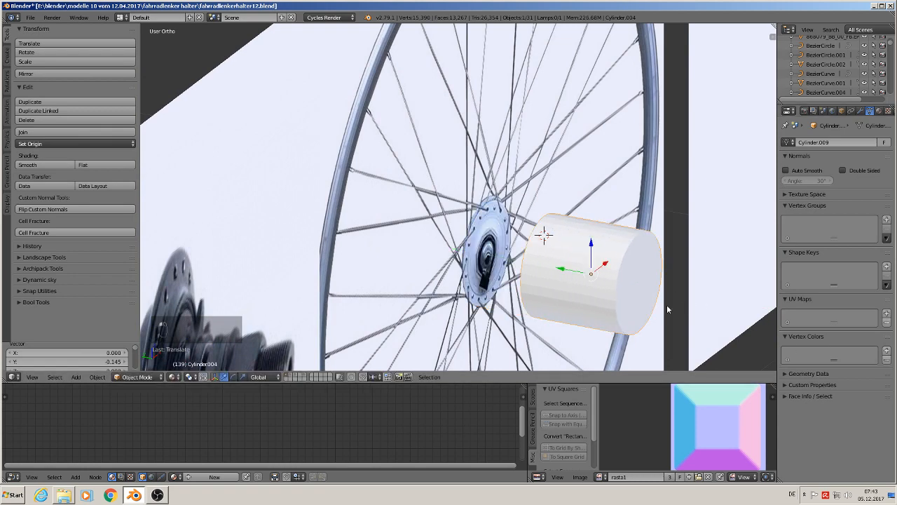
pyautogui.press('s')
pyautogui.press('y')
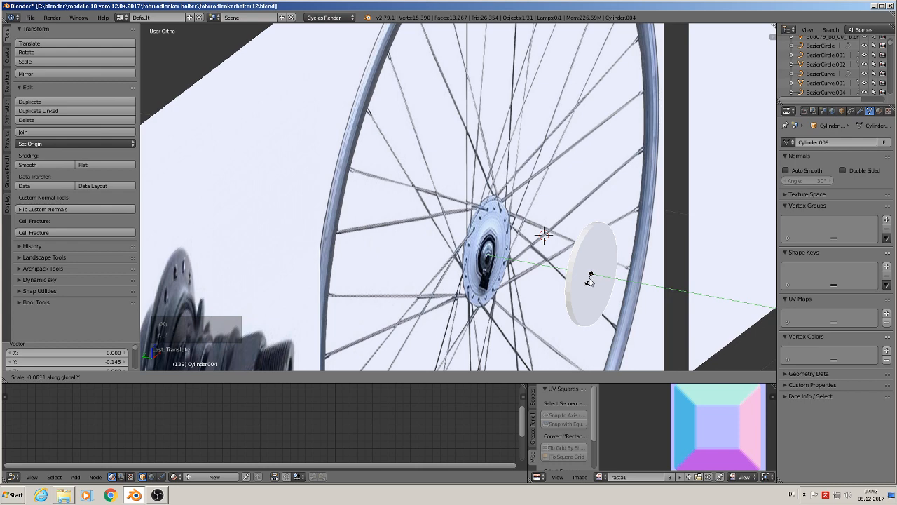
pyautogui.click(595, 277)
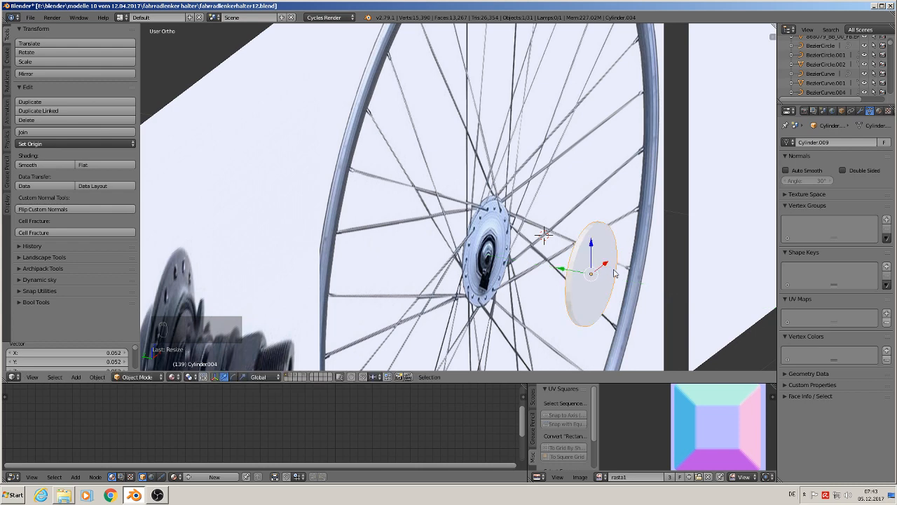
# Step: Move the disc about -0.153 along X so it sits beside the hub in front view
pyautogui.press('KP_1')
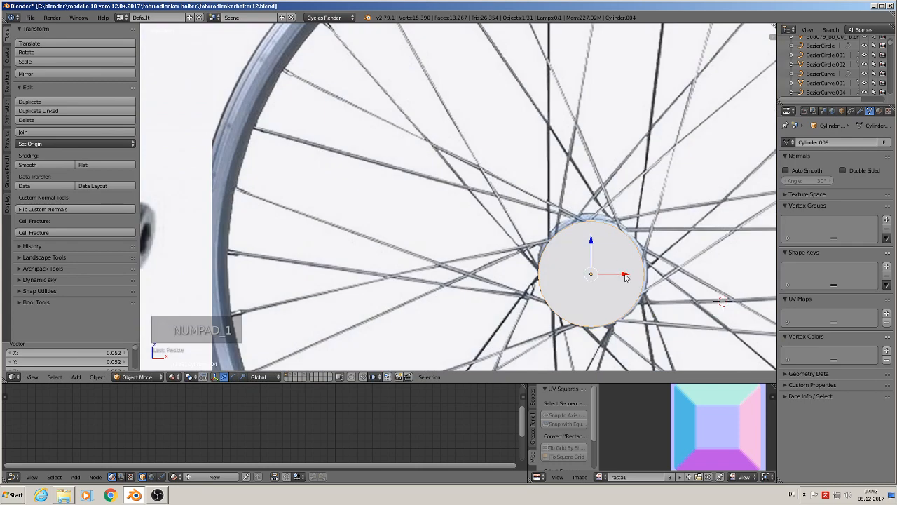
pyautogui.moveTo(624, 274); pyautogui.dragTo(500, 274)
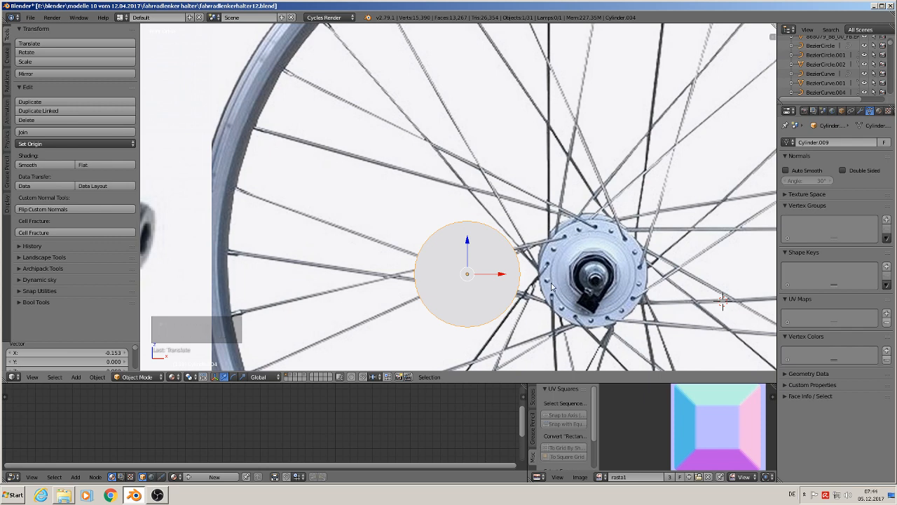
pyautogui.press('KP_1')
pyautogui.scroll(-1, 537, 278)
pyautogui.keyDown('shift'); pyautogui.moveTo(536, 277); pyautogui.dragTo(394, 262, button='middle'); pyautogui.keyUp('shift')
pyautogui.scroll(3, 392, 262)
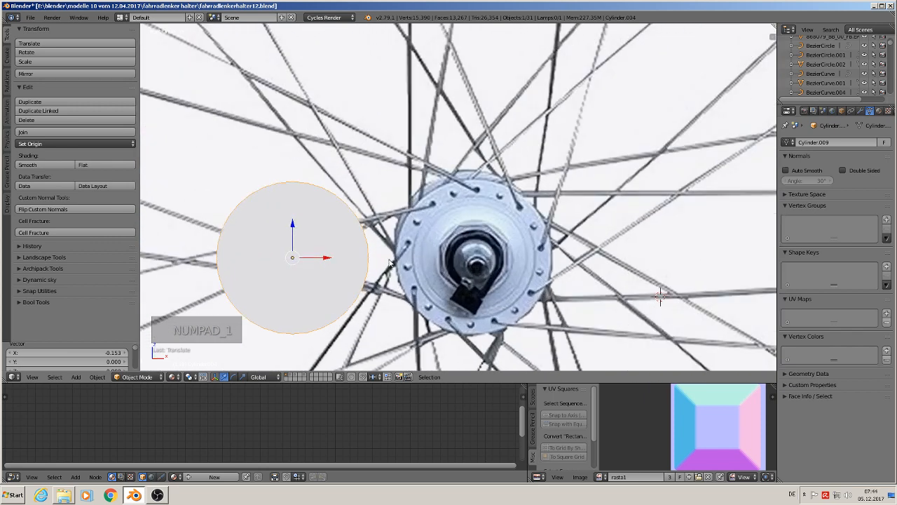
# Step: Duplicate the disc, place the copy on the hub about 0.157 along X, and scale it down by about 0.075
pyautogui.hotkey('shift', 'd')
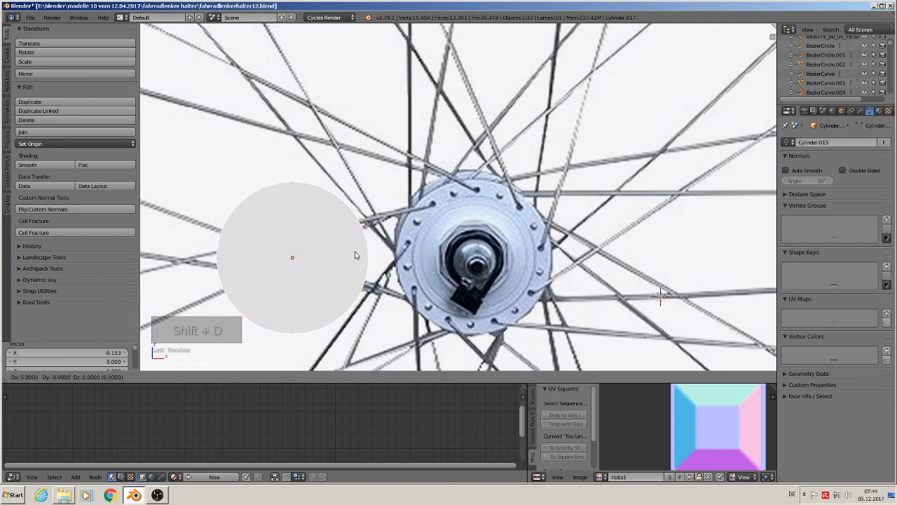
pyautogui.rightClick(355, 254)
pyautogui.moveTo(329, 259); pyautogui.dragTo(515, 275)
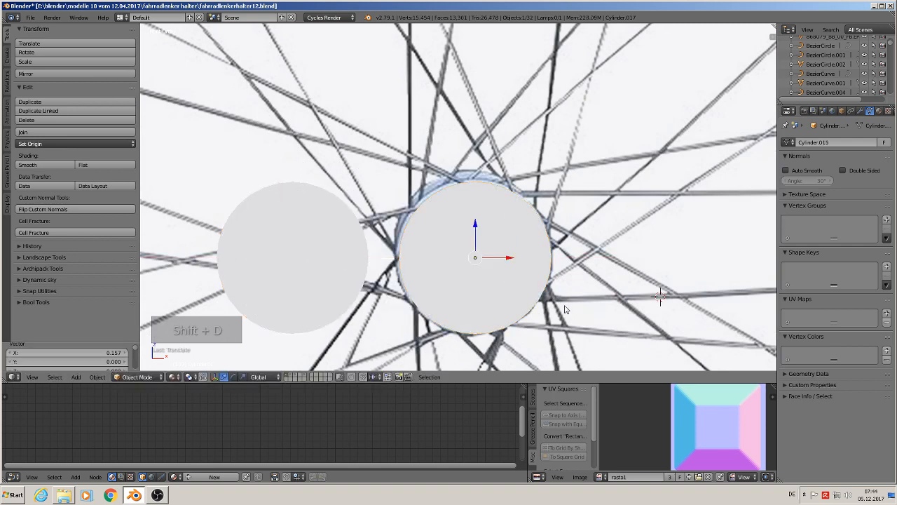
pyautogui.press('s')
pyautogui.click(484, 261)
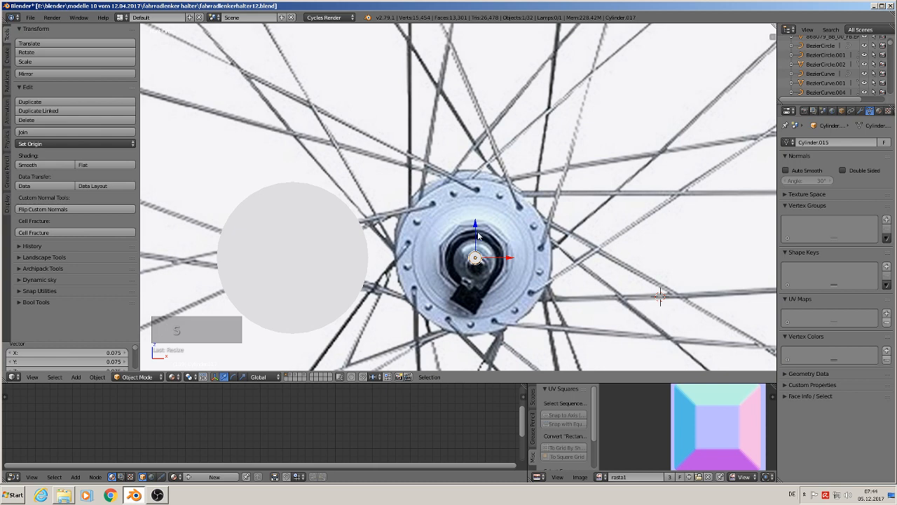
# Step: Position the small copy over the hub's top spoke hole and fit its size with scalings of about 0.592 and 0.862
pyautogui.moveTo(476, 238); pyautogui.dragTo(487, 171)
pyautogui.scroll(4, 498, 198)
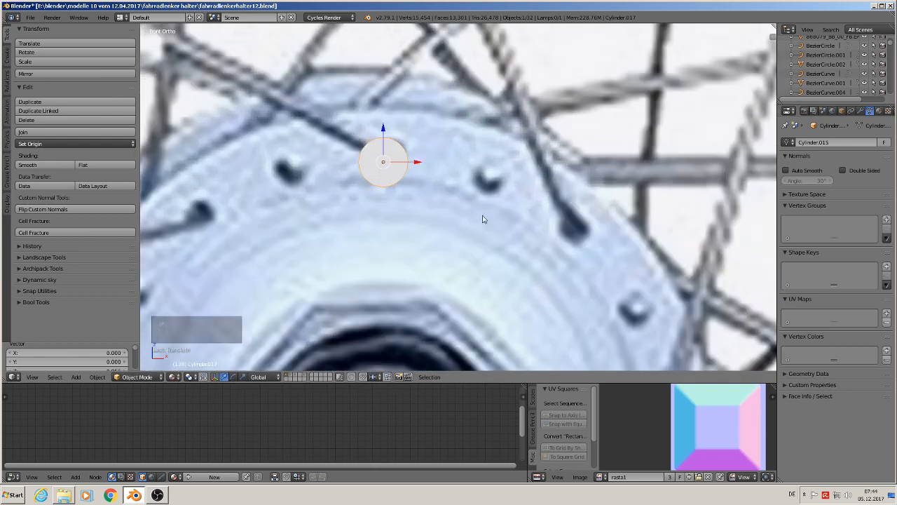
pyautogui.press('s')
pyautogui.click(426, 223)
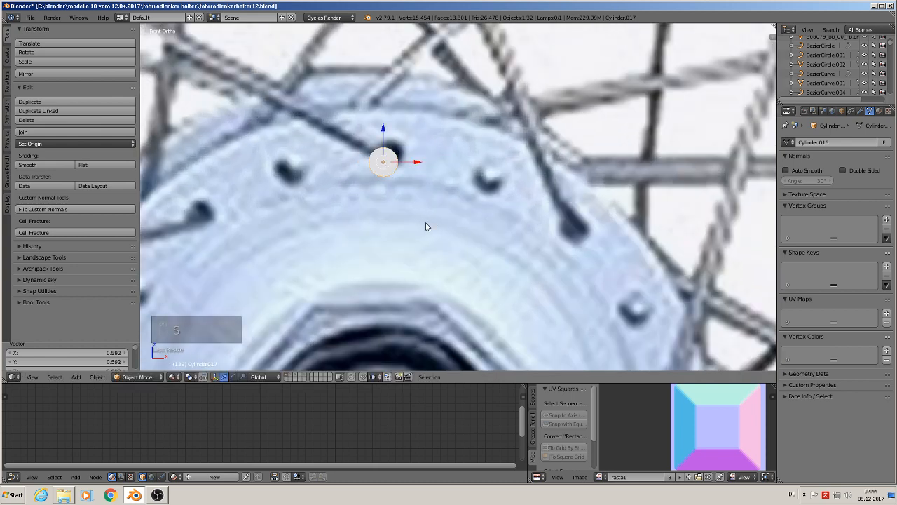
pyautogui.press('g')
pyautogui.click(527, 261)
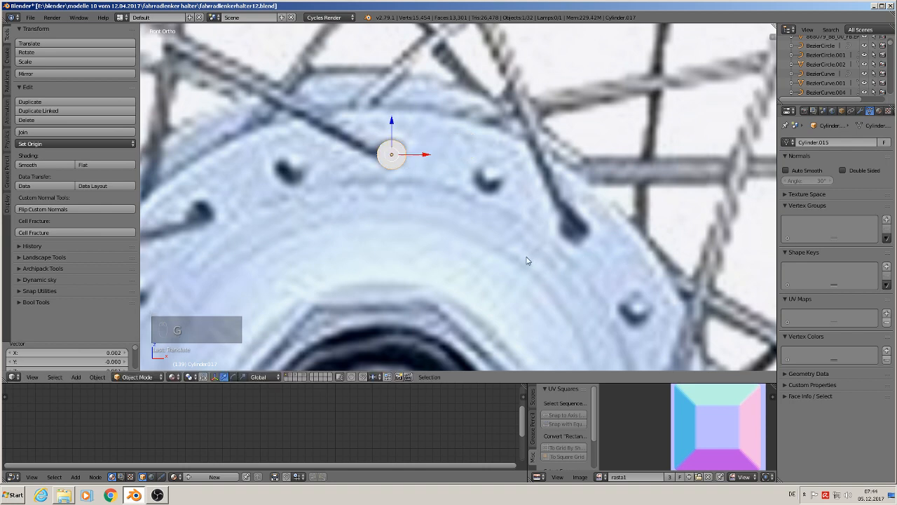
pyautogui.press('s')
pyautogui.click(497, 258)
pyautogui.scroll(-8, 498, 258)
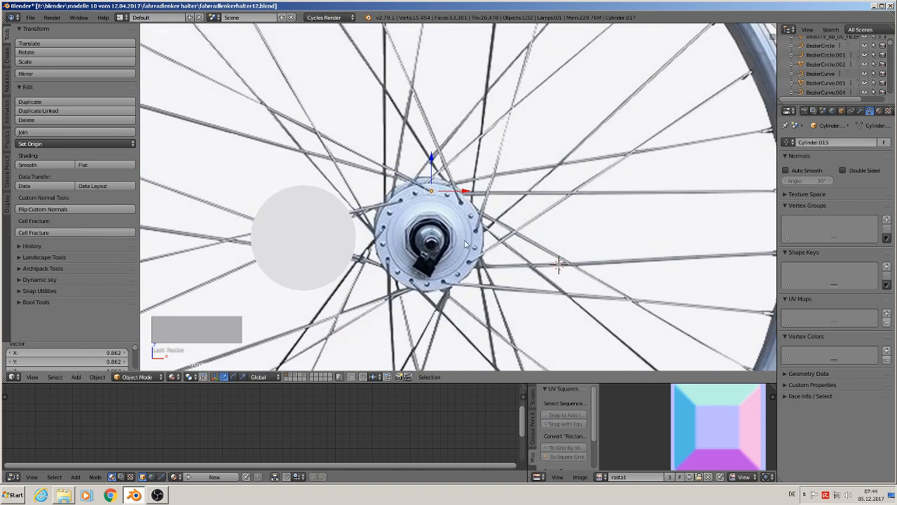
# Step: Apply rotation and scale to the small cylinder and to the large disc
pyautogui.scroll(2, 465, 244)
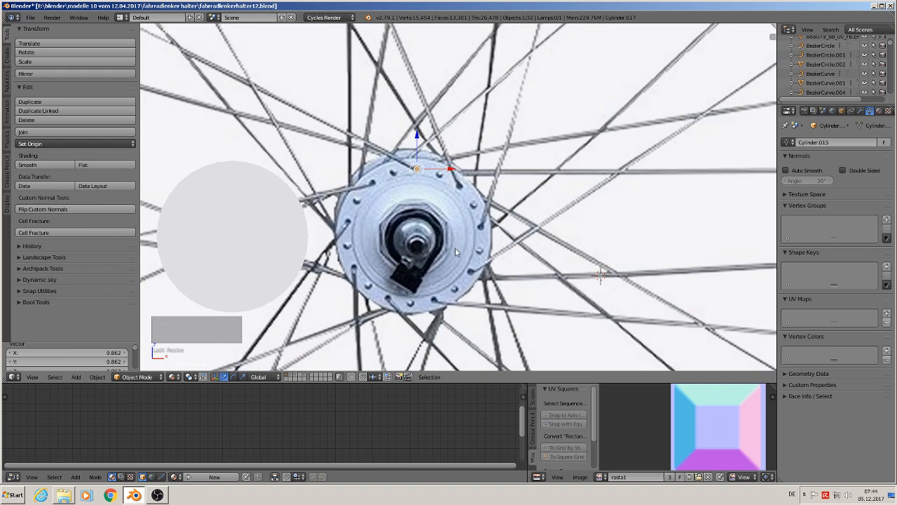
pyautogui.moveTo(455, 252); pyautogui.dragTo(409, 277, button='middle')
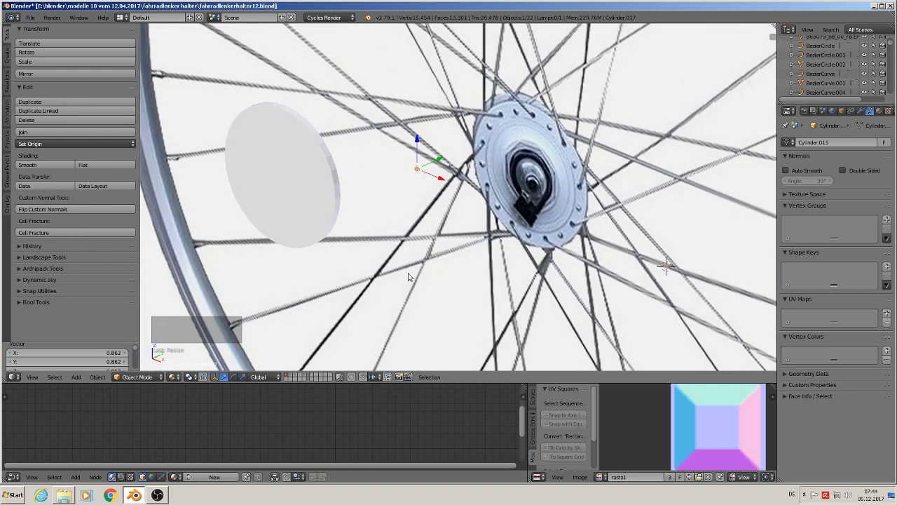
pyautogui.click(98, 377)
pyautogui.moveTo(126, 305)
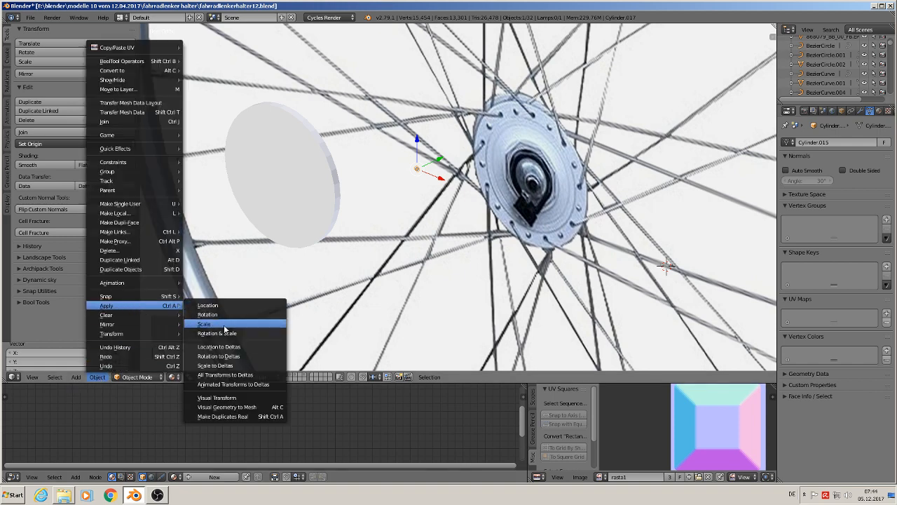
pyautogui.click(226, 334)
pyautogui.rightClick(280, 194)
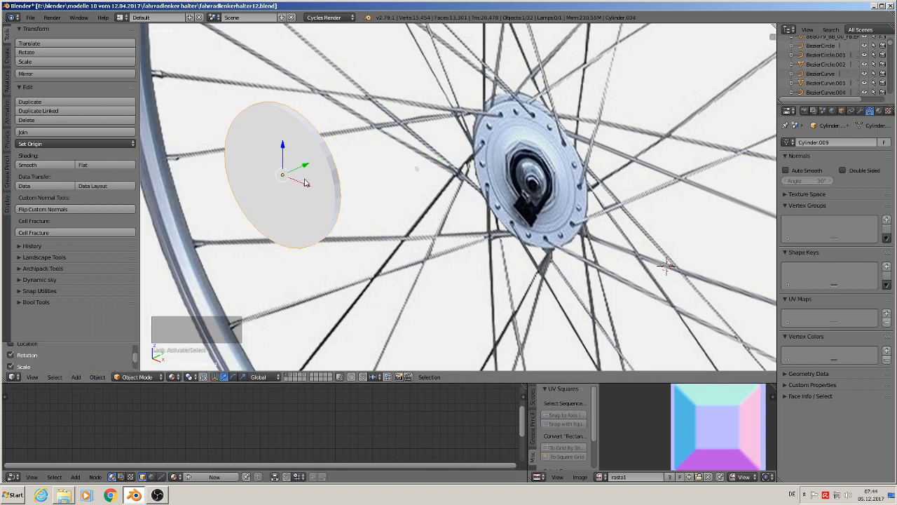
pyautogui.click(98, 377)
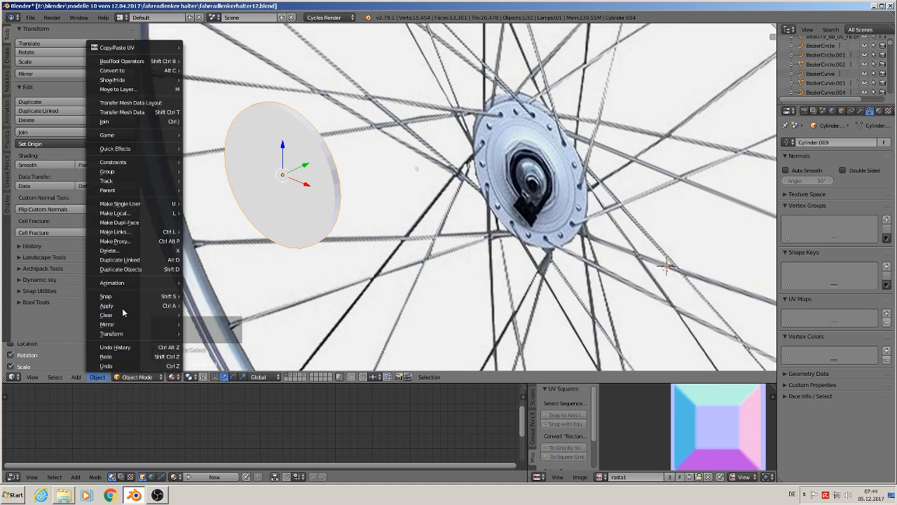
pyautogui.moveTo(133, 308)
pyautogui.click(217, 334)
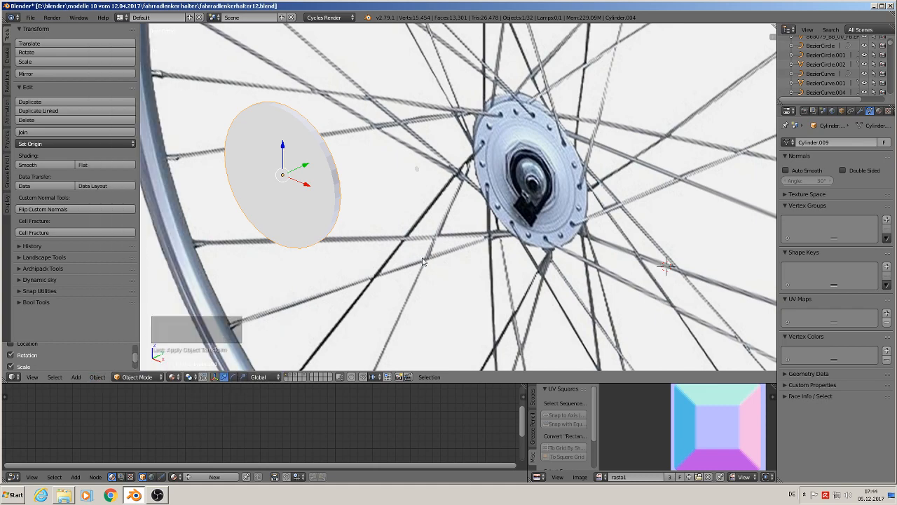
# Step: Stretch the small cylinder along Y by a factor of about -157.8 into a long thin pin
pyautogui.moveTo(422, 257); pyautogui.dragTo(419, 277, button='middle')
pyautogui.scroll(1, 426, 233)
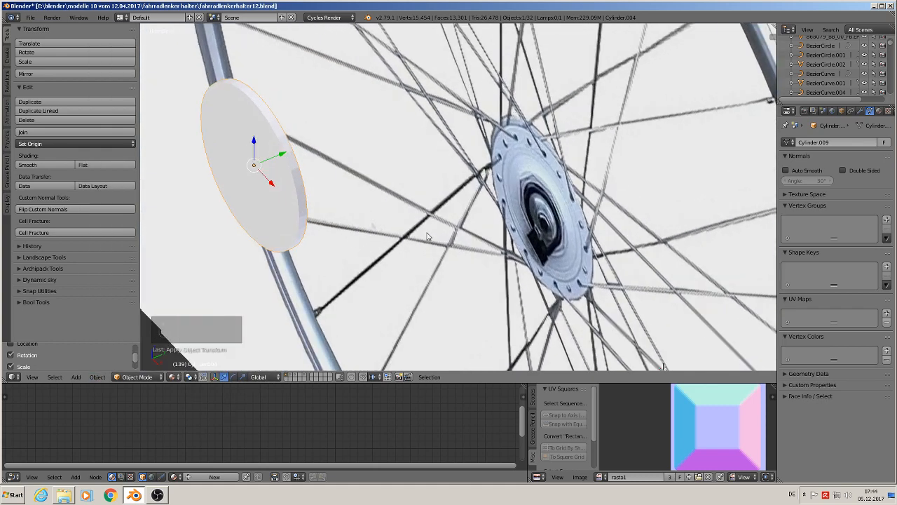
pyautogui.rightClick(376, 230)
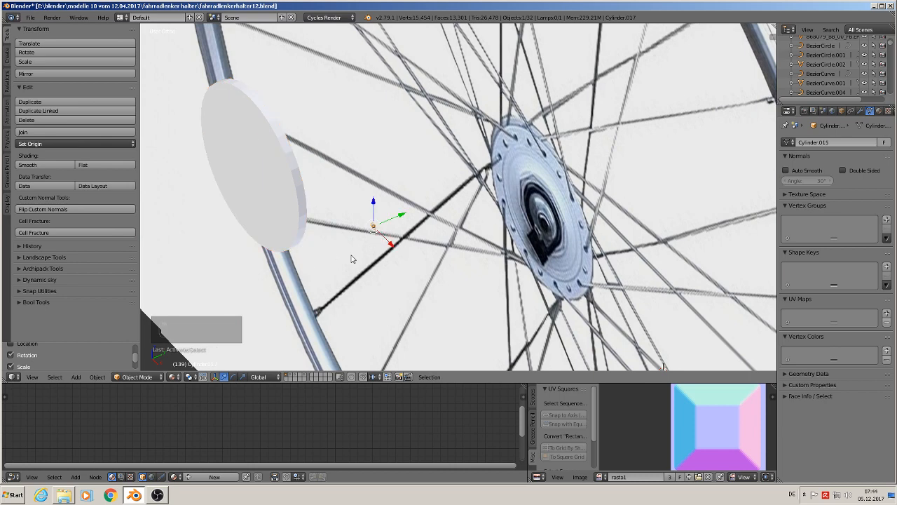
pyautogui.press('s')
pyautogui.press('y')
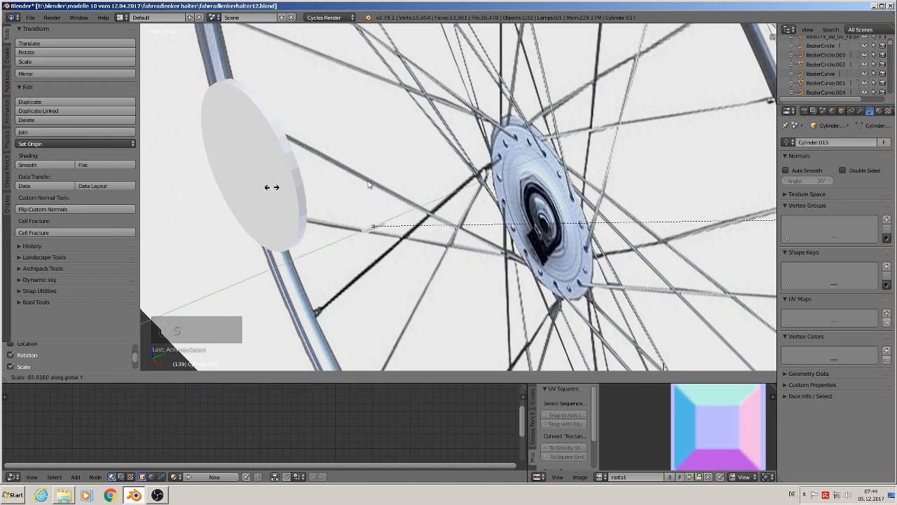
pyautogui.click(413, 177)
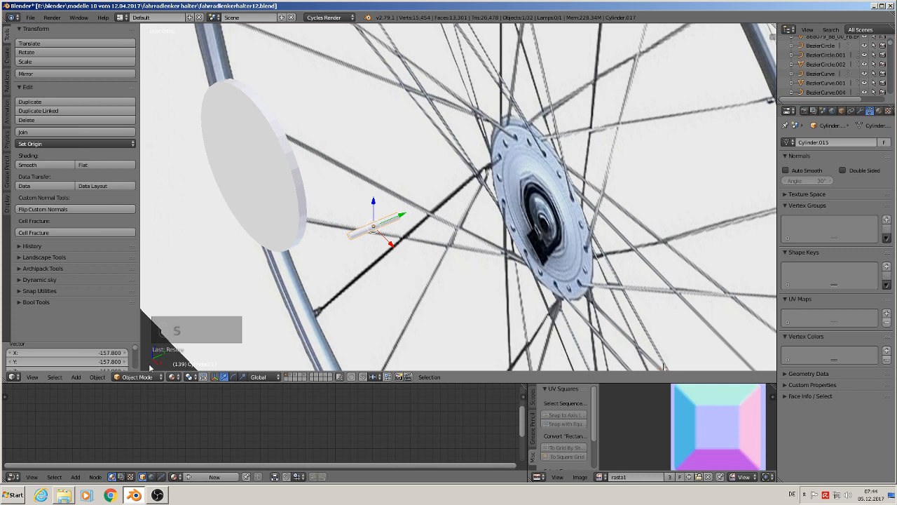
# Step: Apply rotation and scale to the stretched pin
pyautogui.click(97, 376)
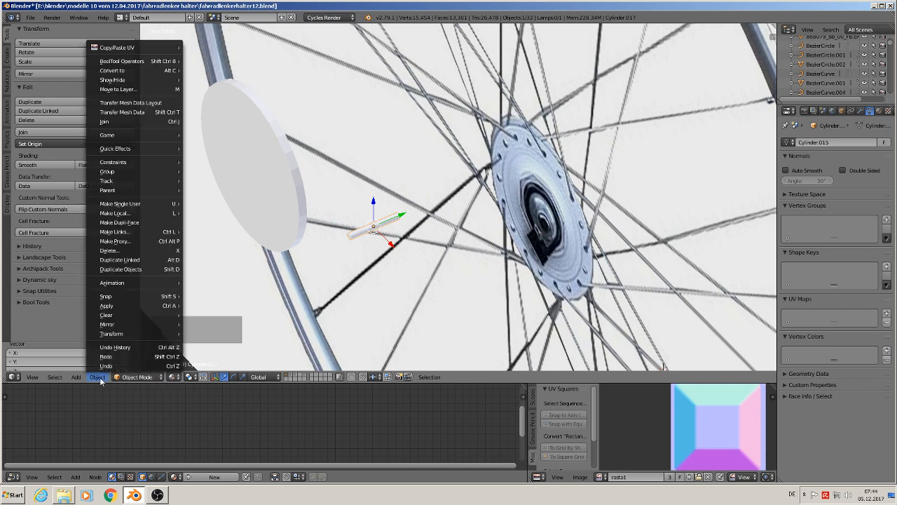
pyautogui.moveTo(132, 307)
pyautogui.click(225, 333)
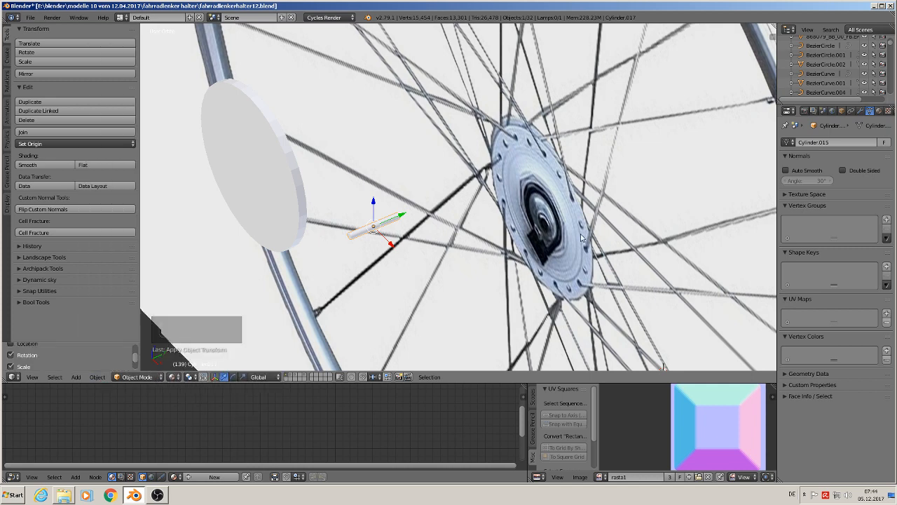
pyautogui.click(880, 111)
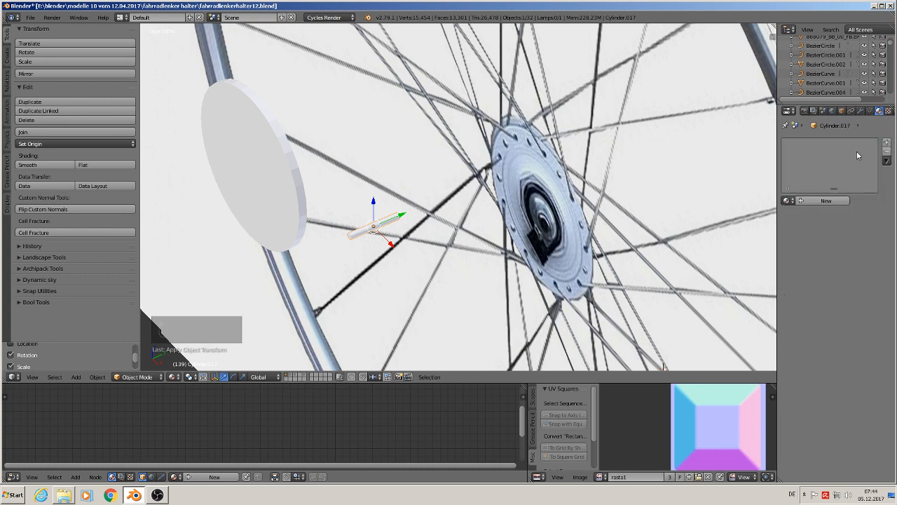
pyautogui.click(787, 200)
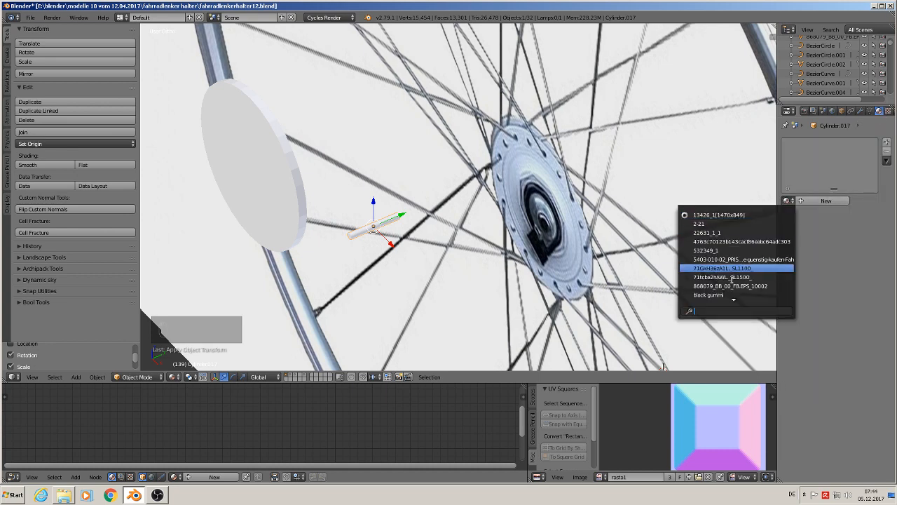
pyautogui.scroll(-8, 732, 292)
pyautogui.scroll(-4, 731, 287)
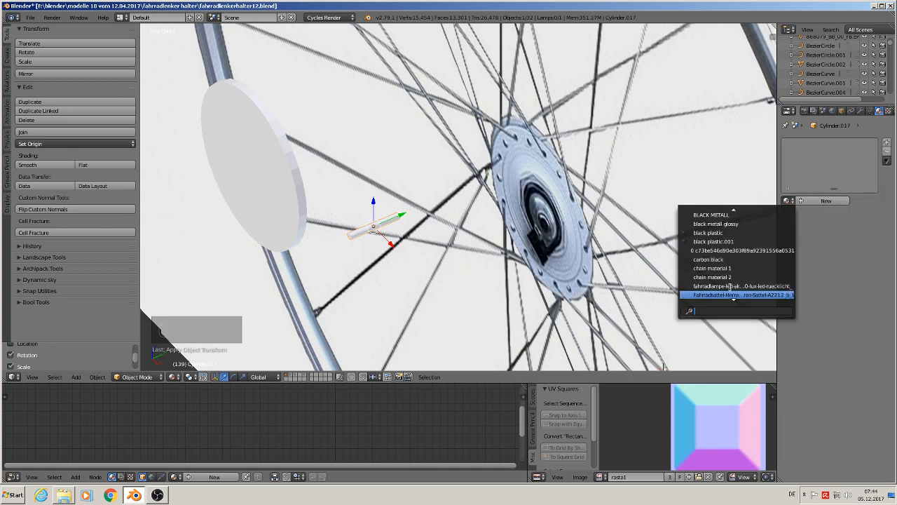
pyautogui.scroll(-6, 731, 287)
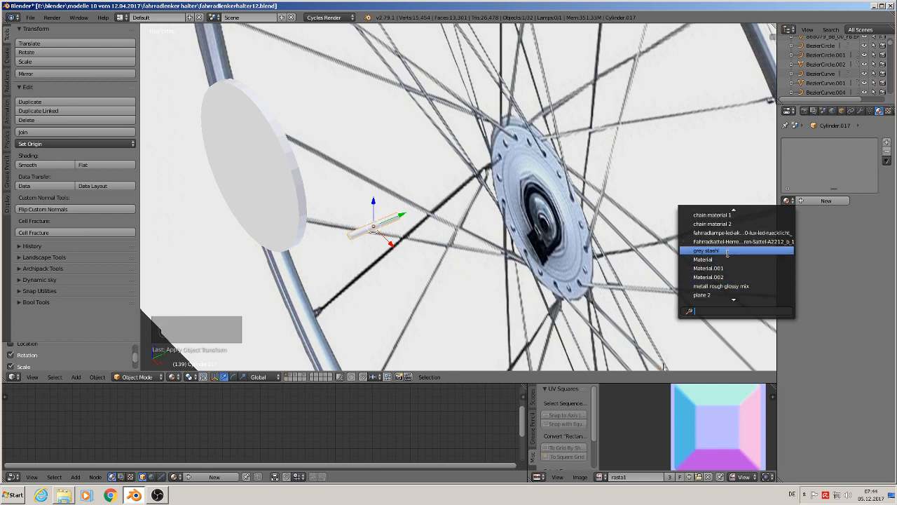
pyautogui.click(727, 259)
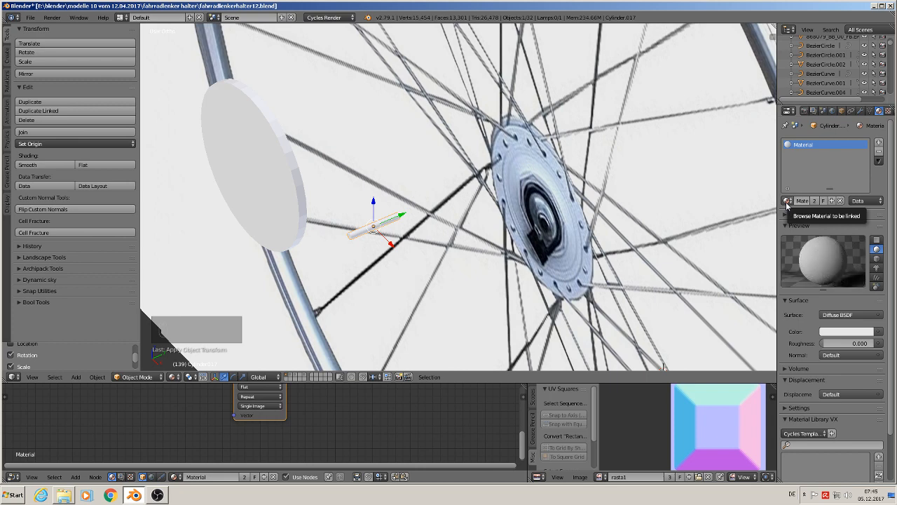
pyautogui.click(787, 201)
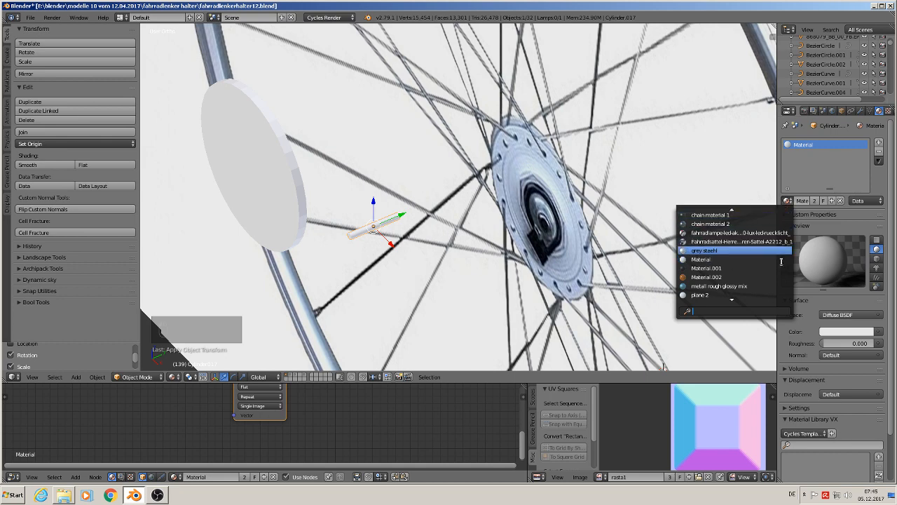
pyautogui.scroll(-7, 743, 303)
pyautogui.scroll(9, 742, 296)
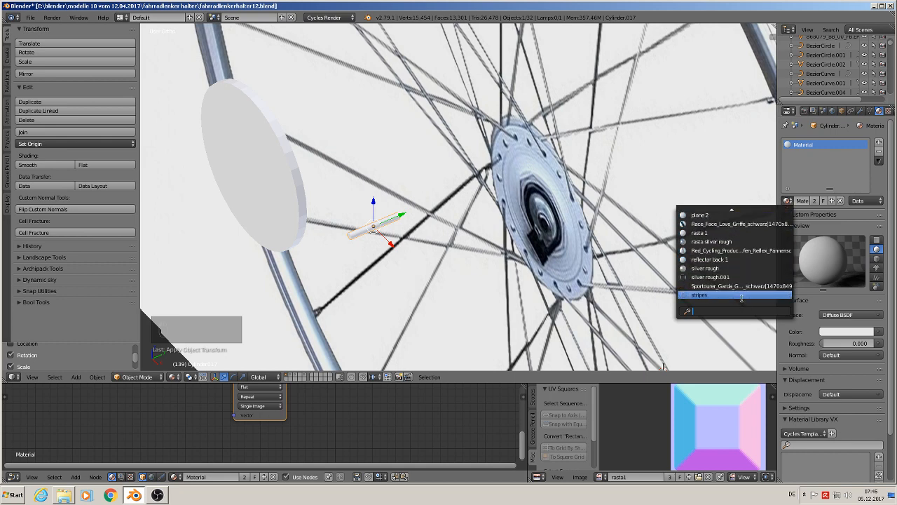
pyautogui.scroll(20, 743, 289)
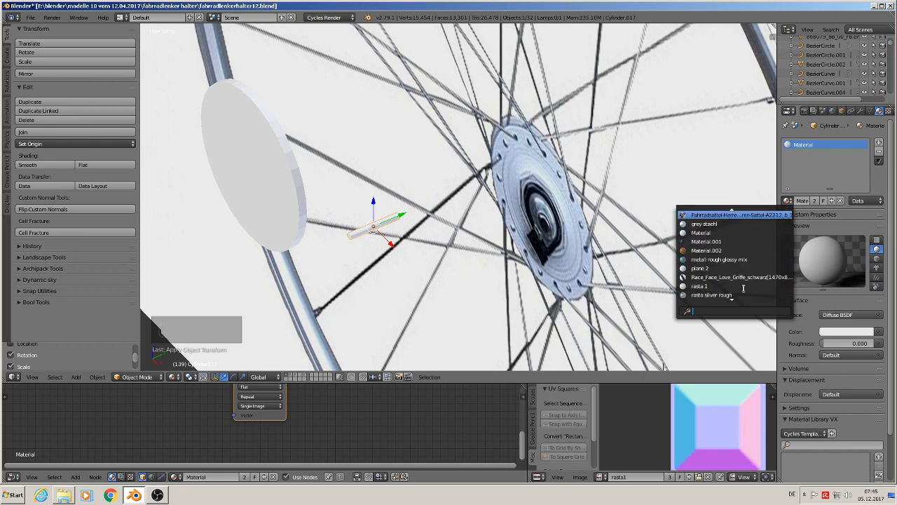
pyautogui.scroll(3, 746, 281)
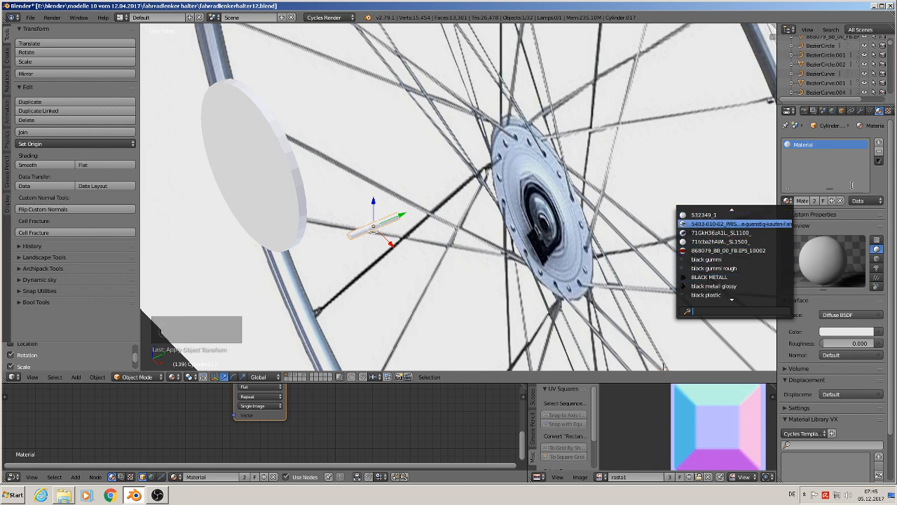
pyautogui.click(878, 152)
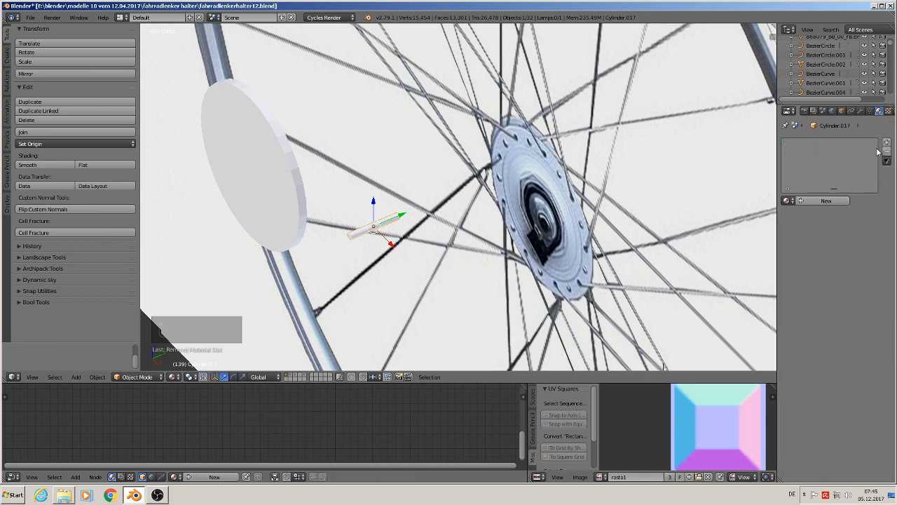
# Step: Create a new material for the thin pin and set its diffuse color to red
pyautogui.click(822, 201)
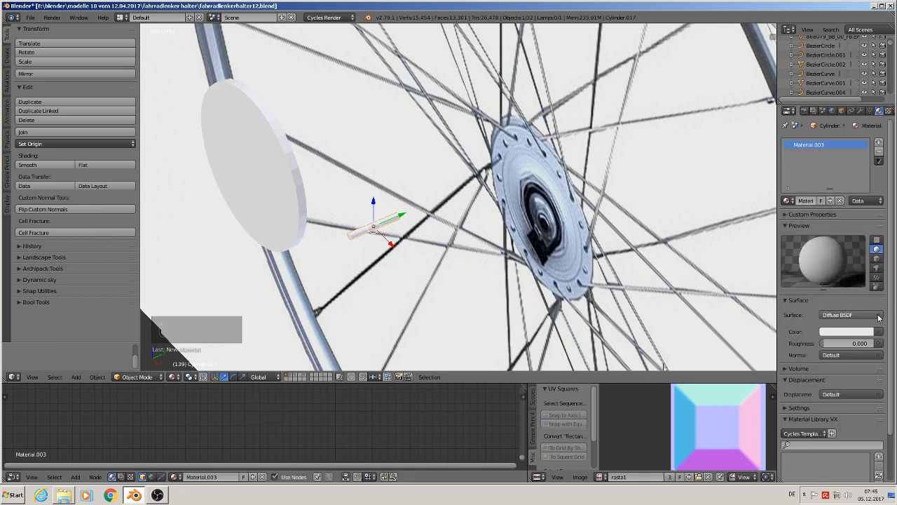
pyautogui.click(847, 331)
pyautogui.click(823, 263)
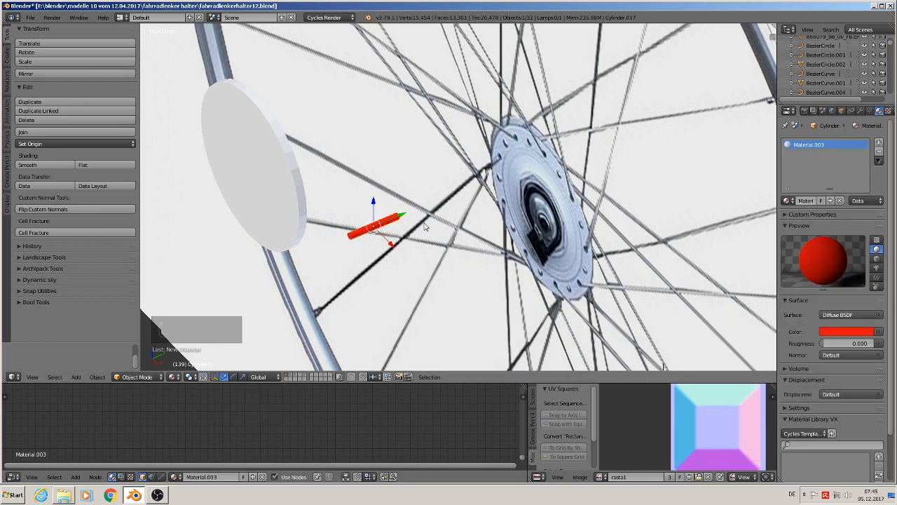
# Step: In front view, move the large disc about 0.156 along X so it covers the hub in the reference image
pyautogui.press('KP_1')
pyautogui.scroll(-3, 492, 218)
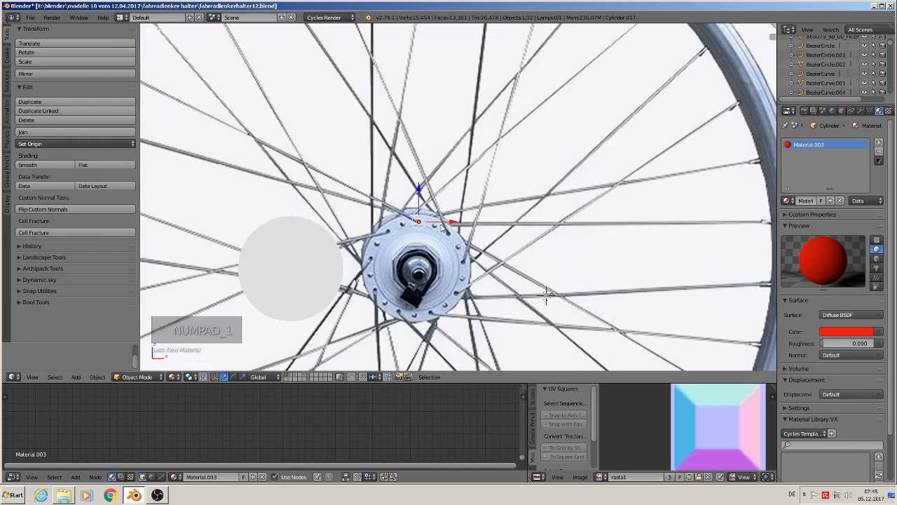
pyautogui.click(442, 223)
pyautogui.moveTo(281, 252); pyautogui.dragTo(306, 255, button='right')
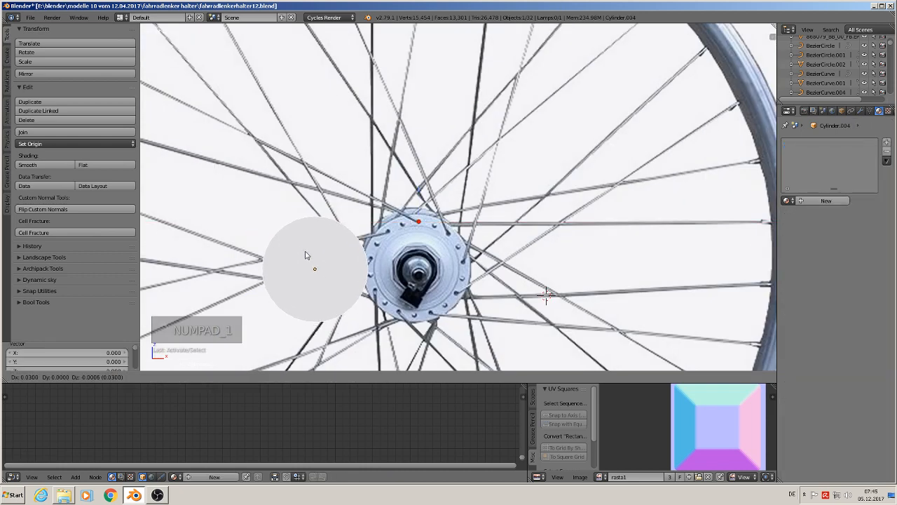
pyautogui.rightClick(308, 256)
pyautogui.moveTo(326, 270); pyautogui.dragTo(454, 277)
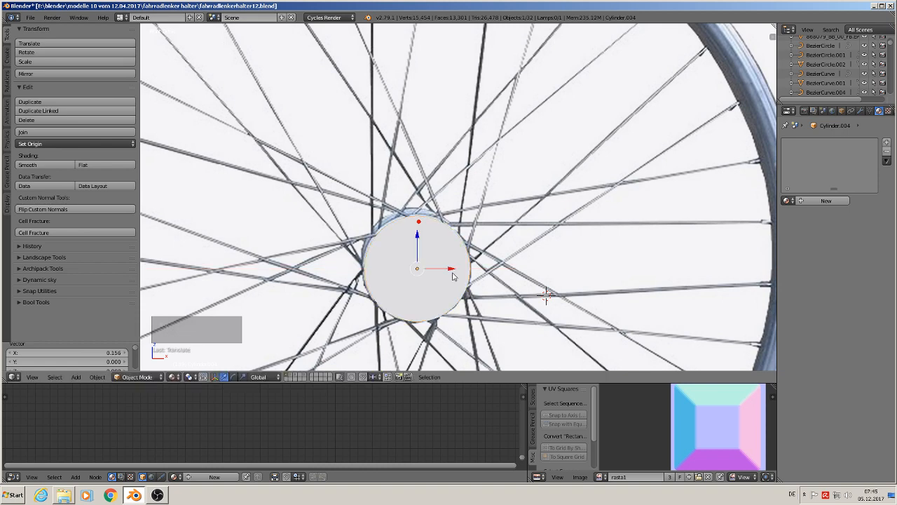
# Step: Place the 3D cursor at the disc's center and set the red pin's origin to the 3D cursor
pyautogui.scroll(2, 454, 277)
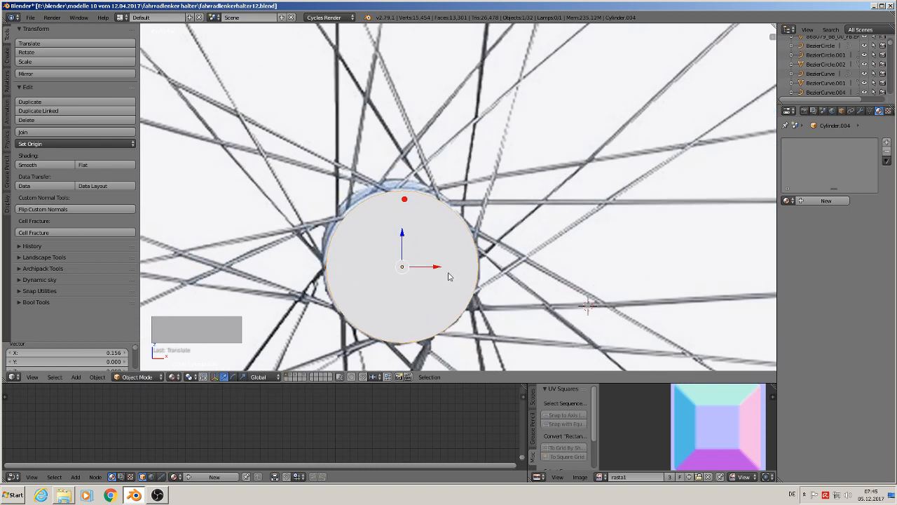
pyautogui.click(402, 267)
pyautogui.scroll(2, 425, 226)
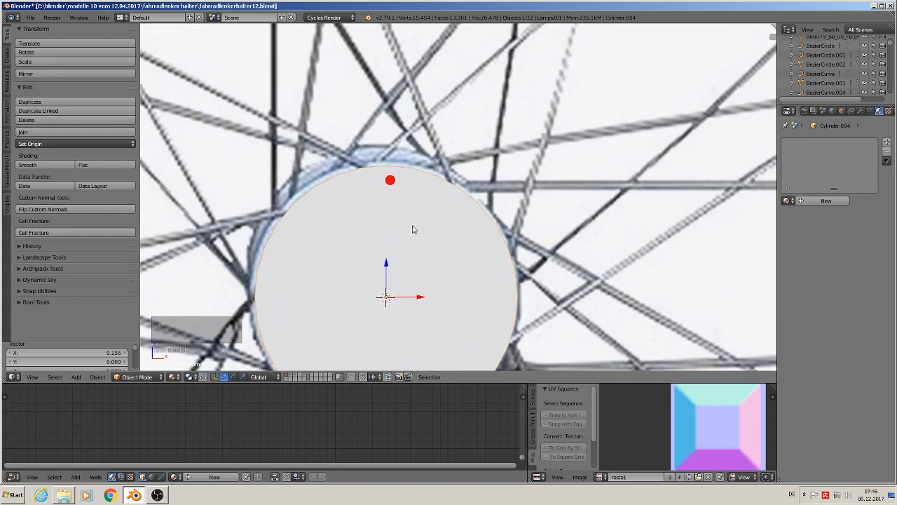
pyautogui.rightClick(390, 184)
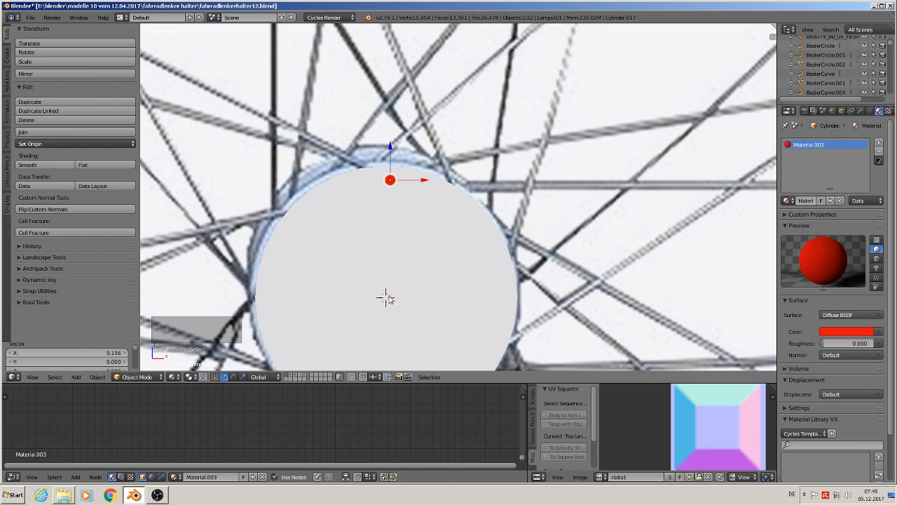
pyautogui.press('KP_1')
pyautogui.click(31, 147)
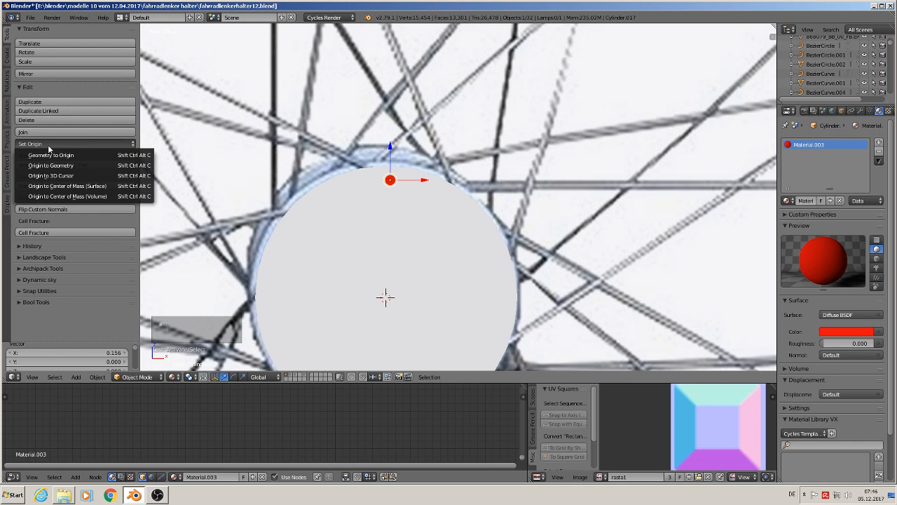
pyautogui.click(77, 177)
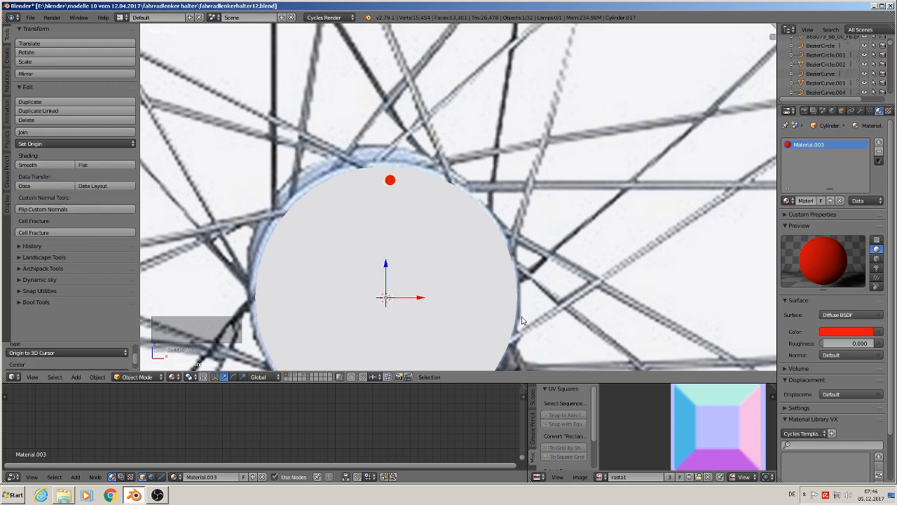
# Step: Spin the red pin's mesh around the 3D cursor in Edit Mode
pyautogui.scroll(-2, 554, 313)
pyautogui.keyDown('shift'); pyautogui.moveTo(561, 309); pyautogui.dragTo(522, 216, button='middle'); pyautogui.keyUp('shift')
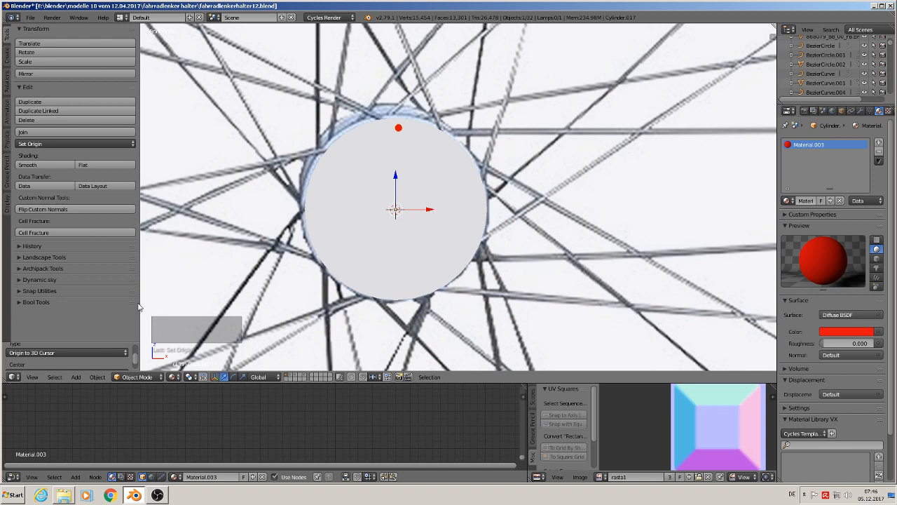
pyautogui.press('Tab')
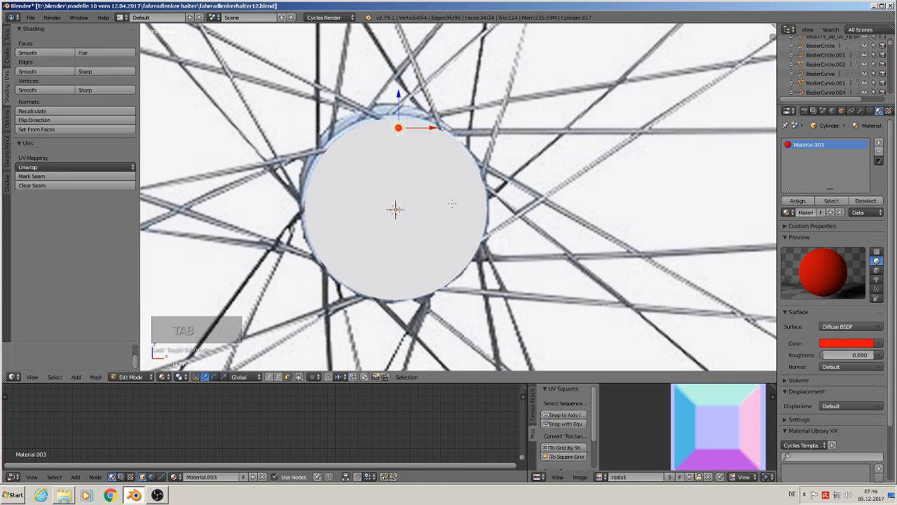
pyautogui.click(9, 36)
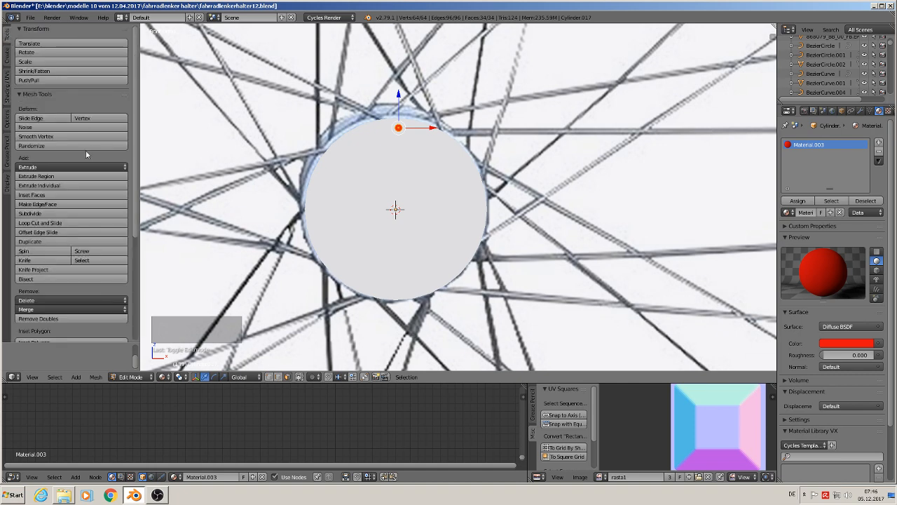
pyautogui.click(27, 254)
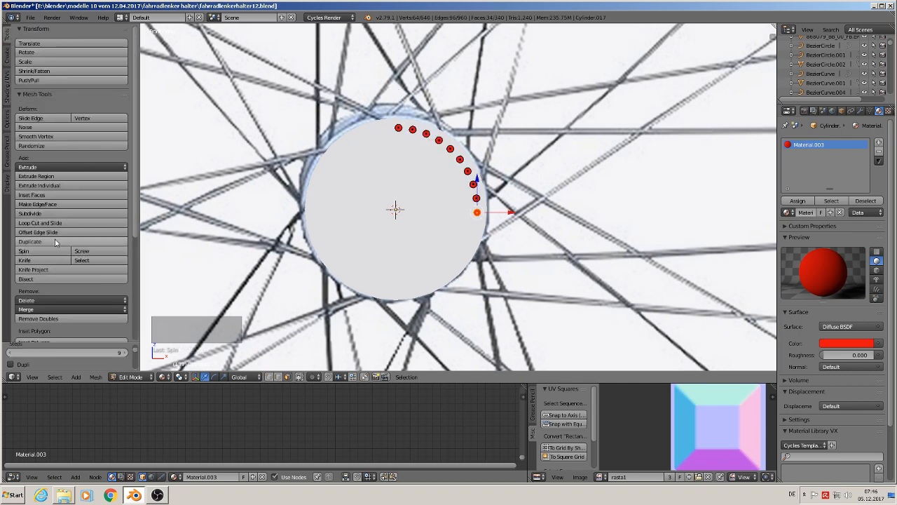
# Step: Set the spin to 16 steps over a 360° angle and return to Object Mode
pyautogui.scroll(-3, 91, 252)
pyautogui.scroll(-2, 88, 233)
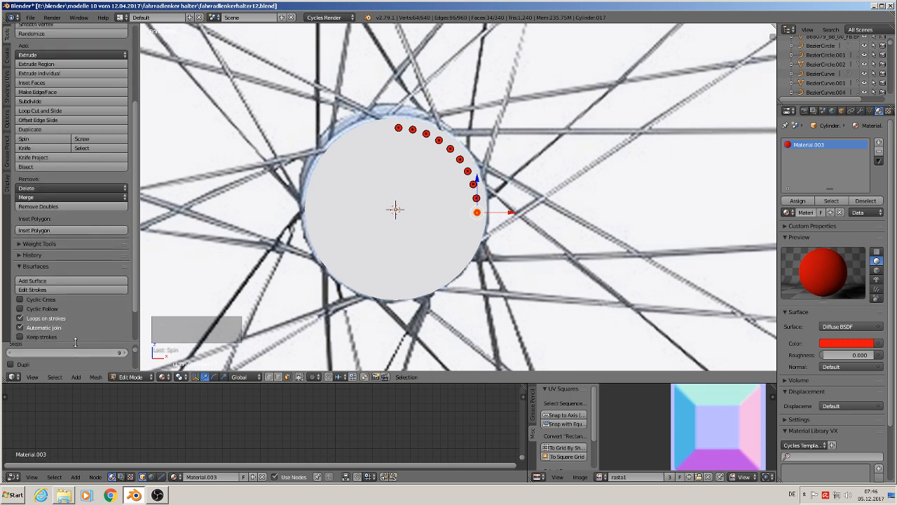
pyautogui.moveTo(75, 341); pyautogui.dragTo(100, 200)
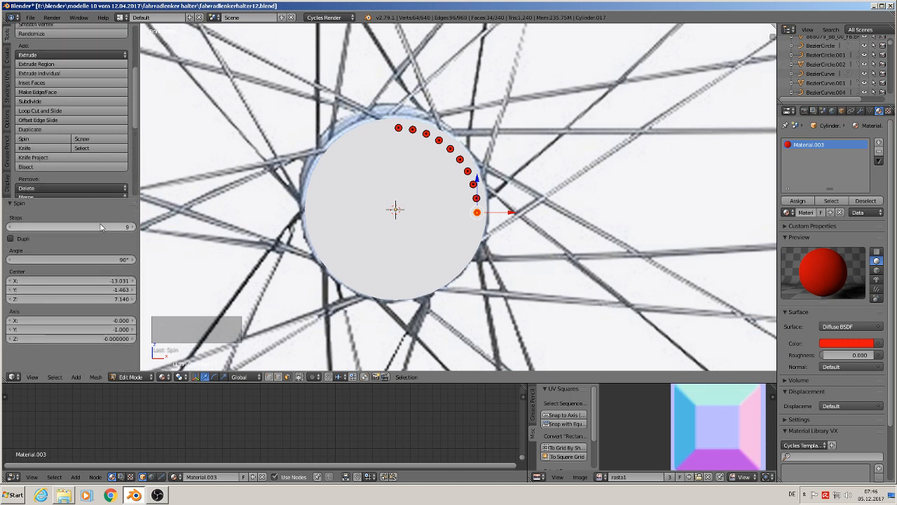
pyautogui.click(96, 226)
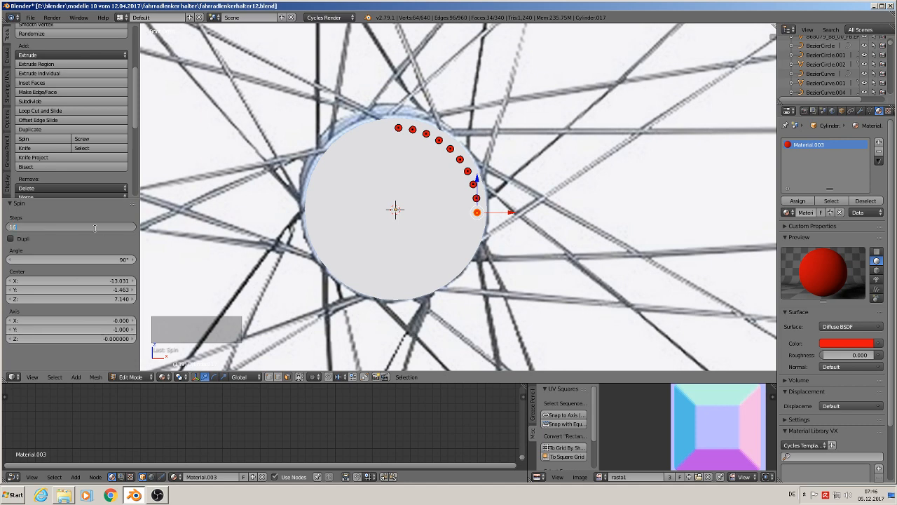
pyautogui.press('Return')
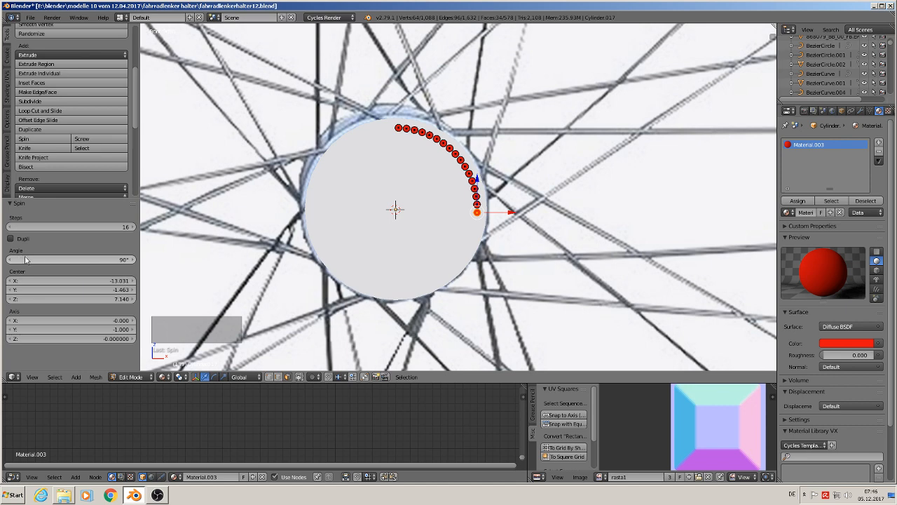
pyautogui.click(73, 259)
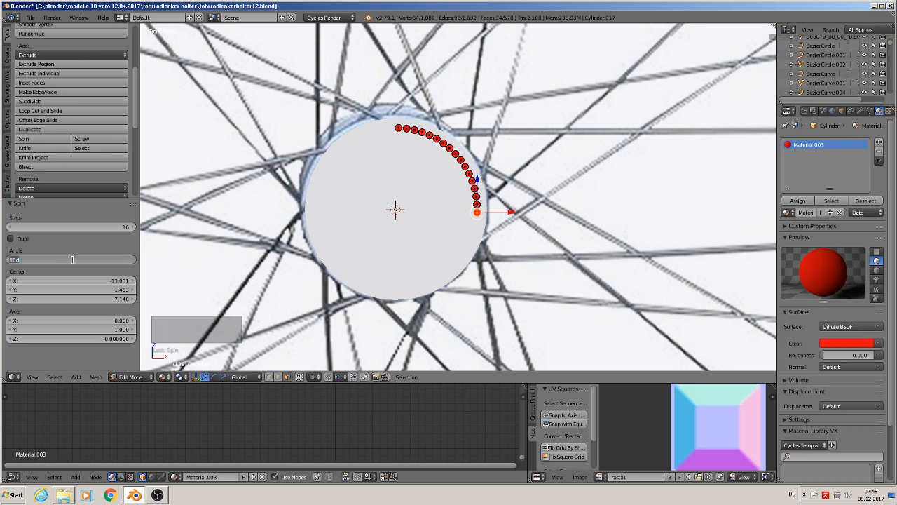
pyautogui.write('360')
pyautogui.press('Return')
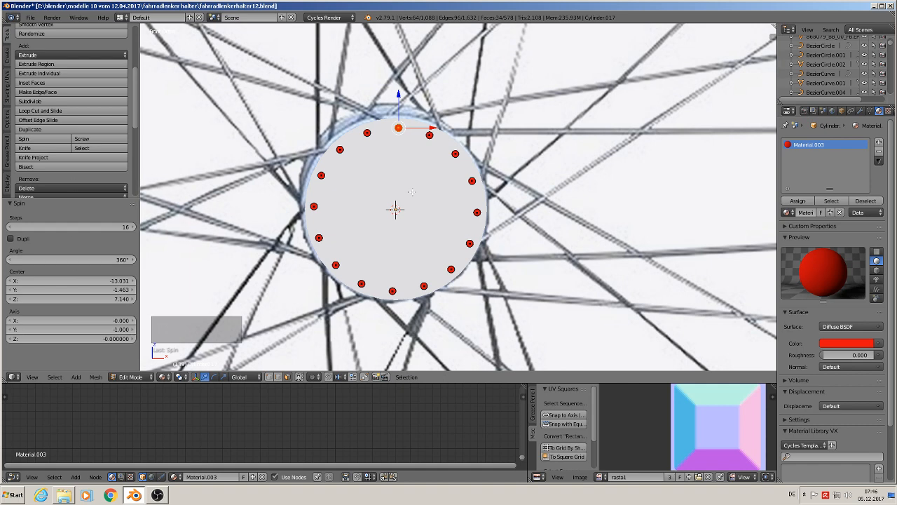
pyautogui.press('Tab')
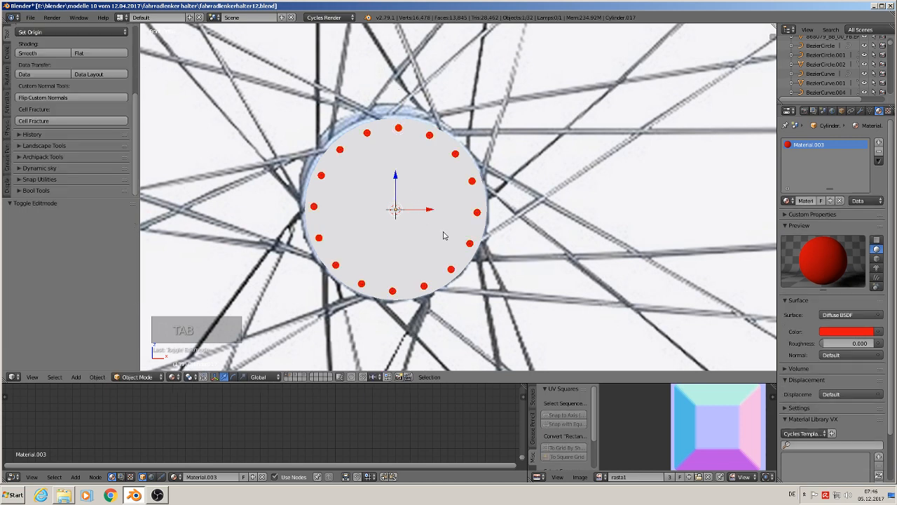
# Step: Duplicate the ring of red pins and move the copy about 0.192 along X, clear of the disc
pyautogui.hotkey('shift', 'd')
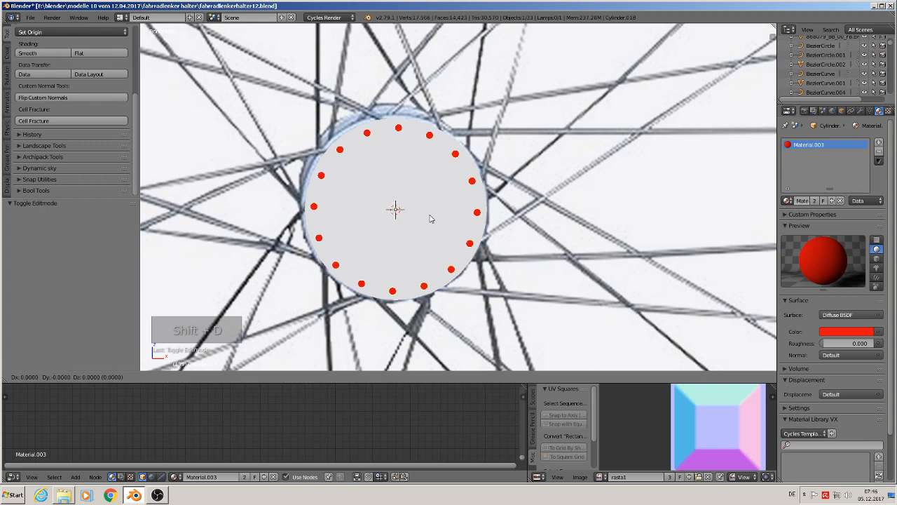
pyautogui.click(697, 229)
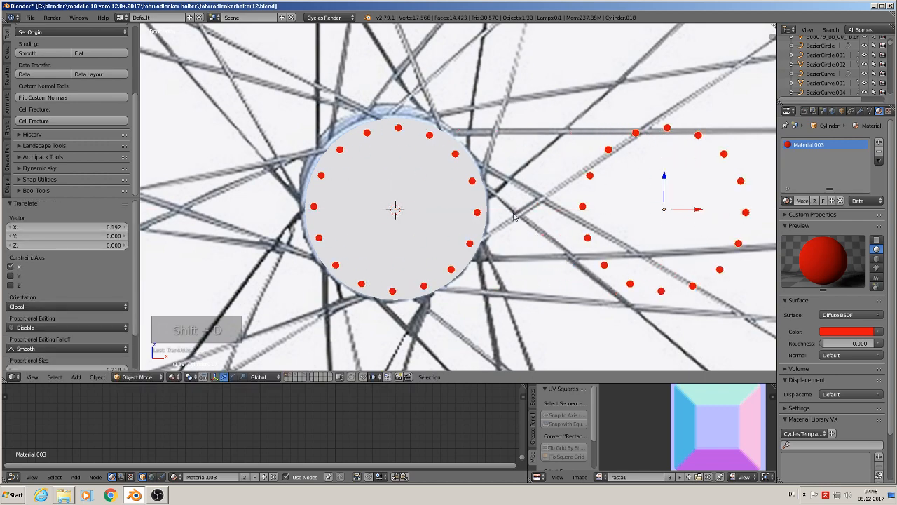
# Step: Add a Boolean modifier to the flange disc
pyautogui.moveTo(512, 214); pyautogui.dragTo(465, 224, button='middle')
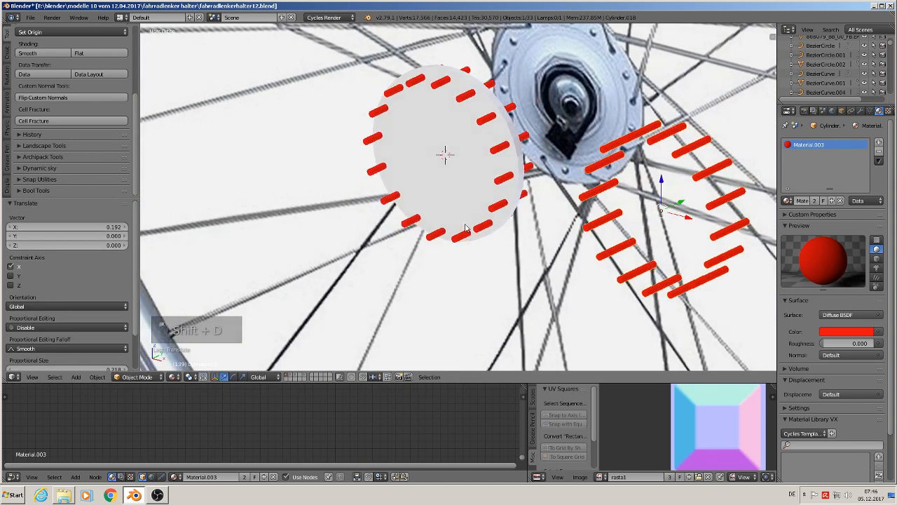
pyautogui.rightClick(510, 130)
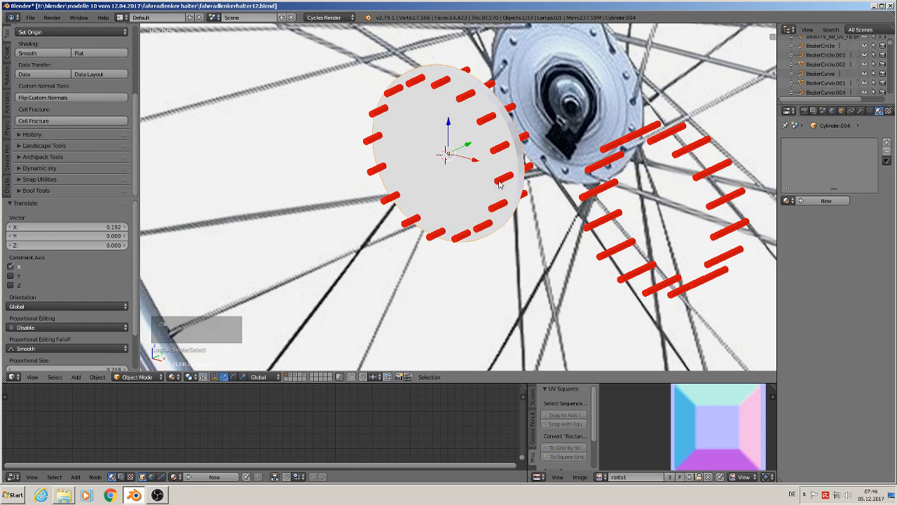
pyautogui.click(862, 111)
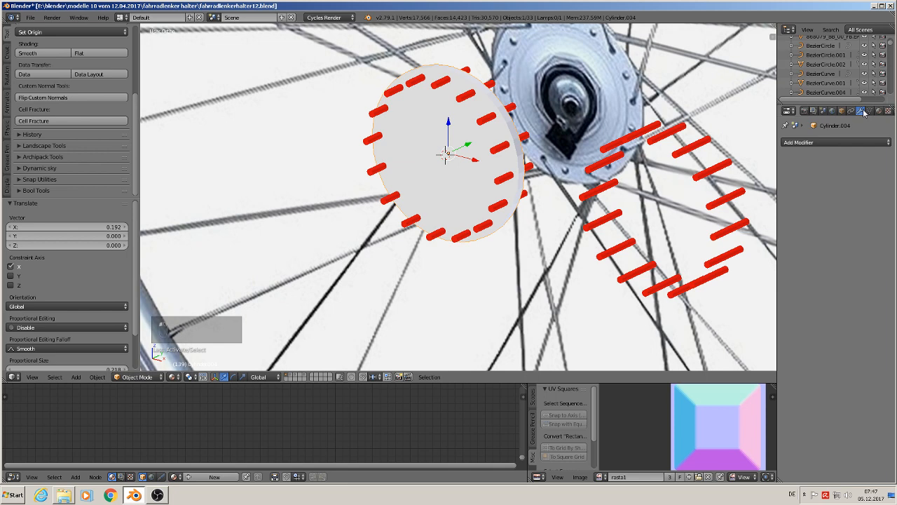
pyautogui.click(824, 142)
pyautogui.click(713, 183)
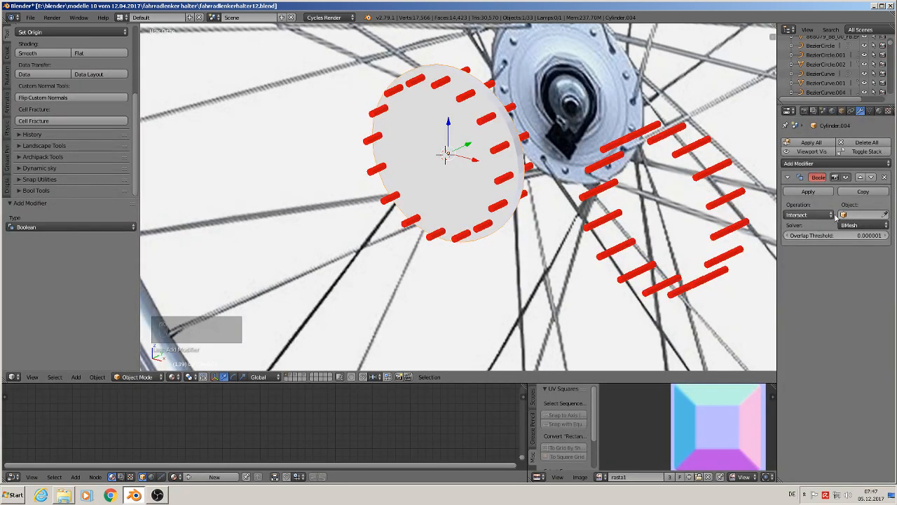
# Step: Apply rotation and scale to the red pin ring in the disc and set its origin to its geometry
pyautogui.rightClick(488, 121)
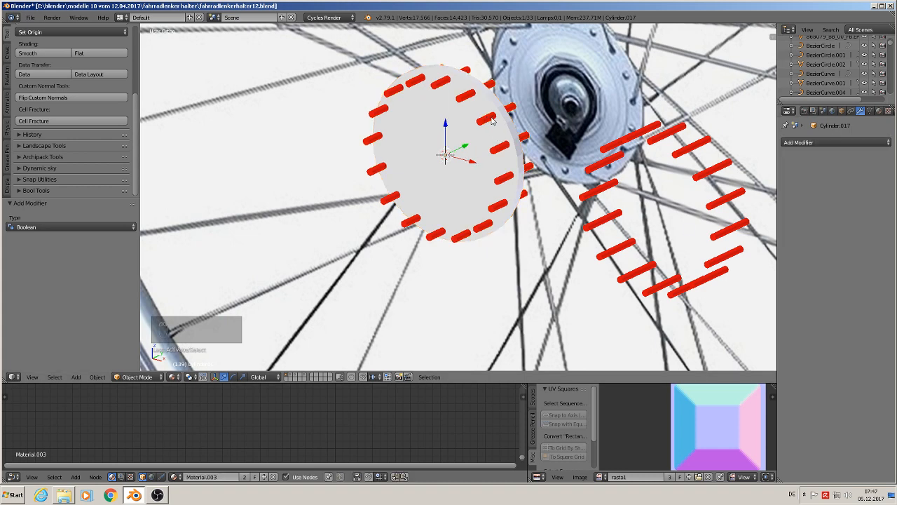
pyautogui.click(94, 377)
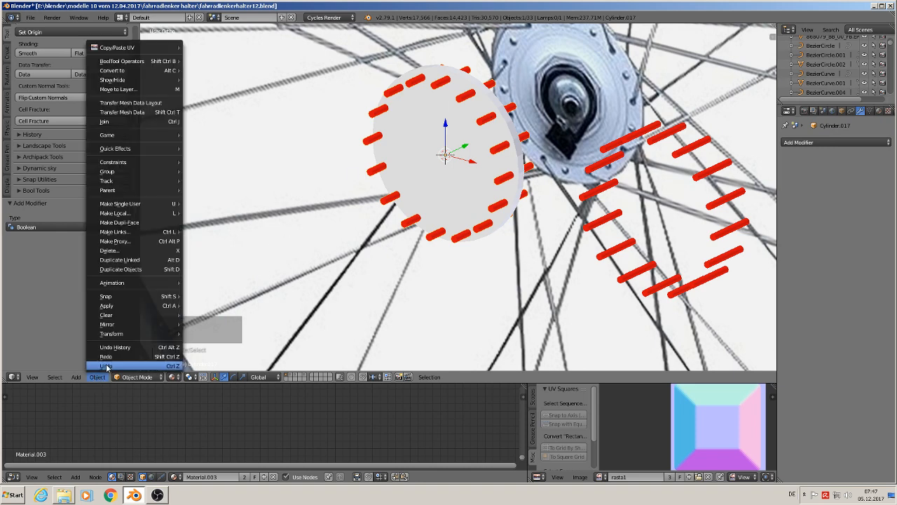
pyautogui.moveTo(138, 309)
pyautogui.click(235, 335)
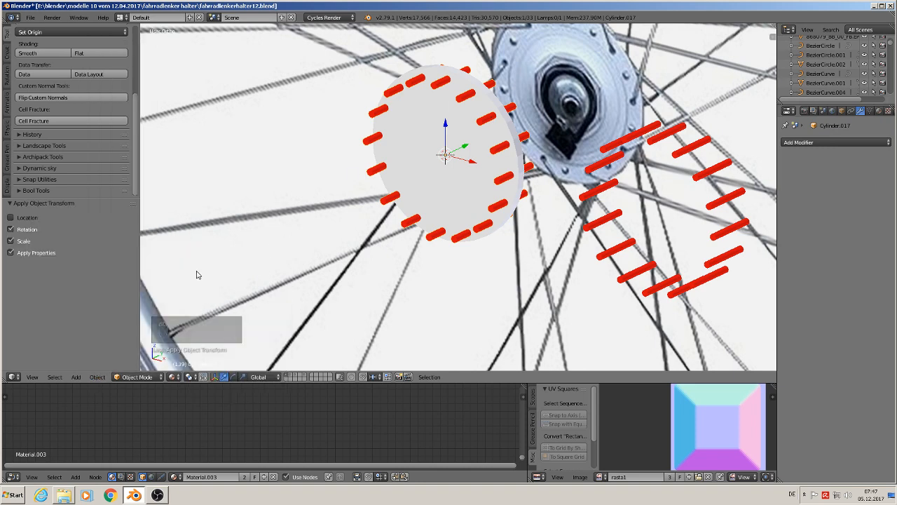
pyautogui.click(56, 32)
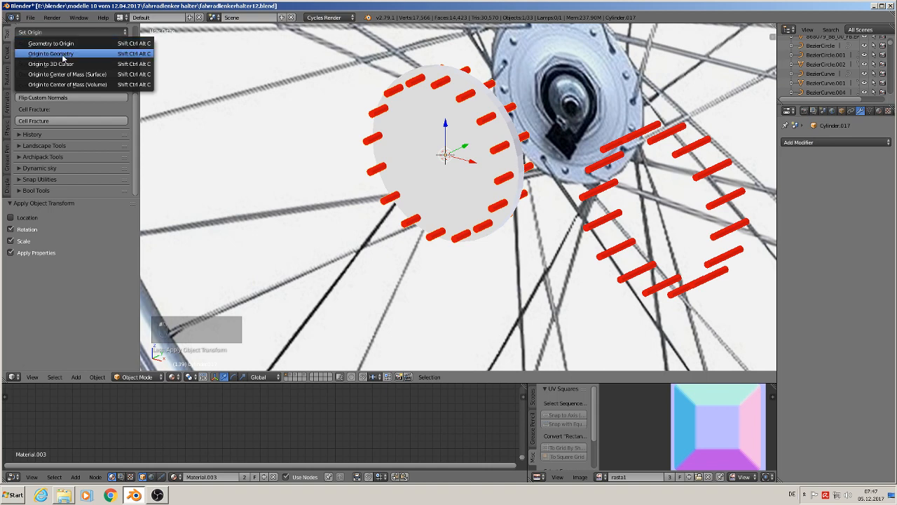
pyautogui.click(62, 56)
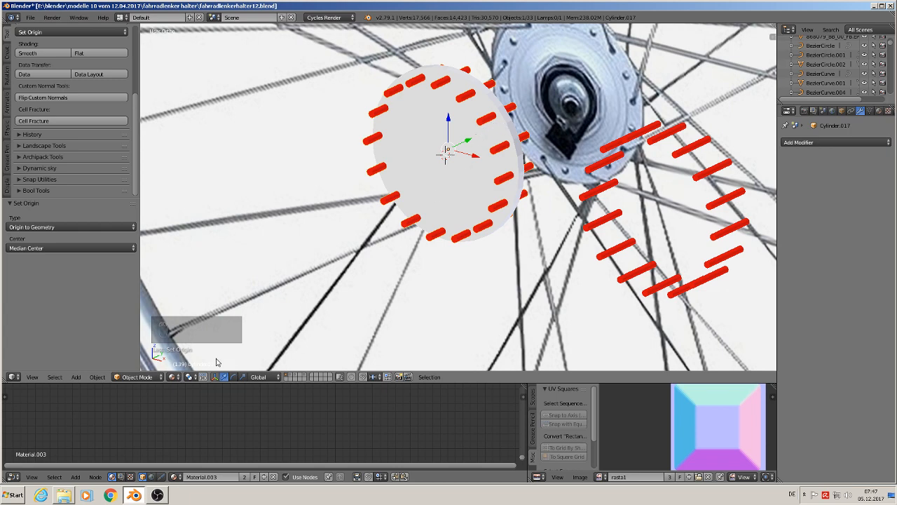
# Step: Set Cylinder.017, the red pin ring in the disc, as the object of the disc's Boolean modifier
pyautogui.moveTo(237, 336); pyautogui.dragTo(302, 332, button='middle')
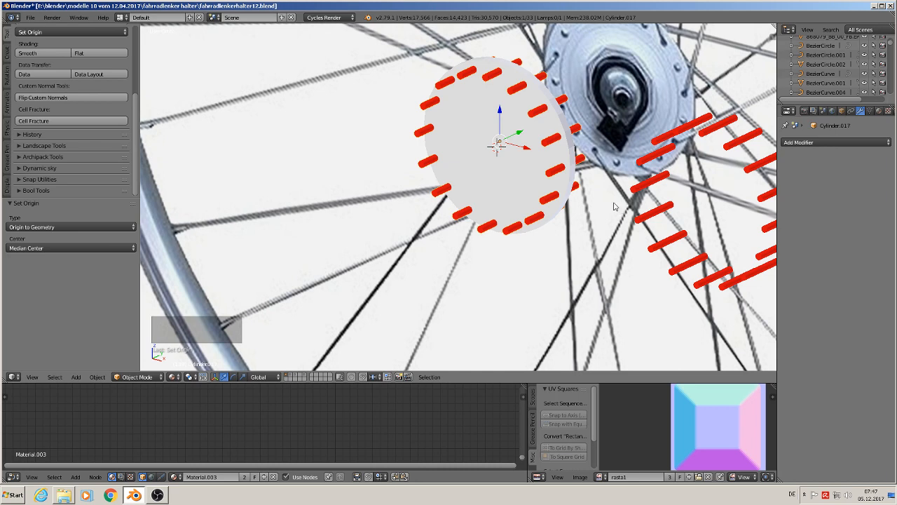
pyautogui.press('KP_1')
pyautogui.rightClick(522, 140)
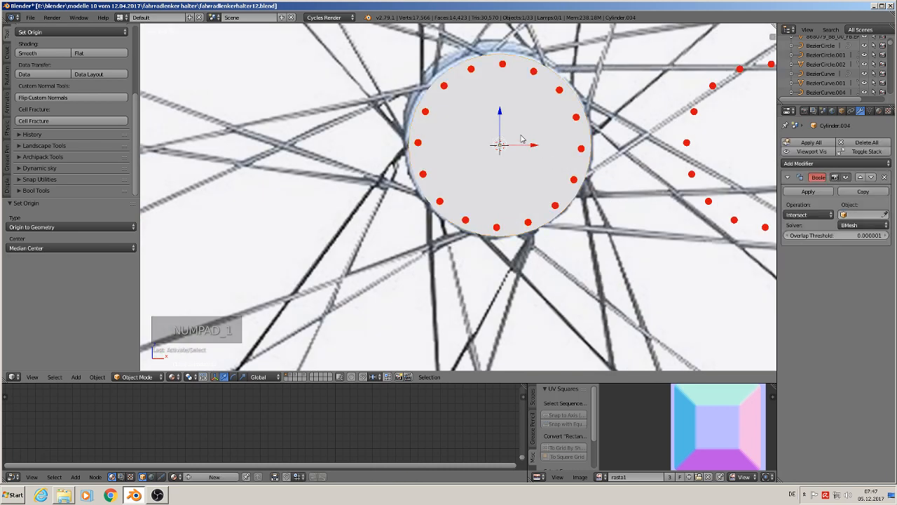
pyautogui.click(858, 215)
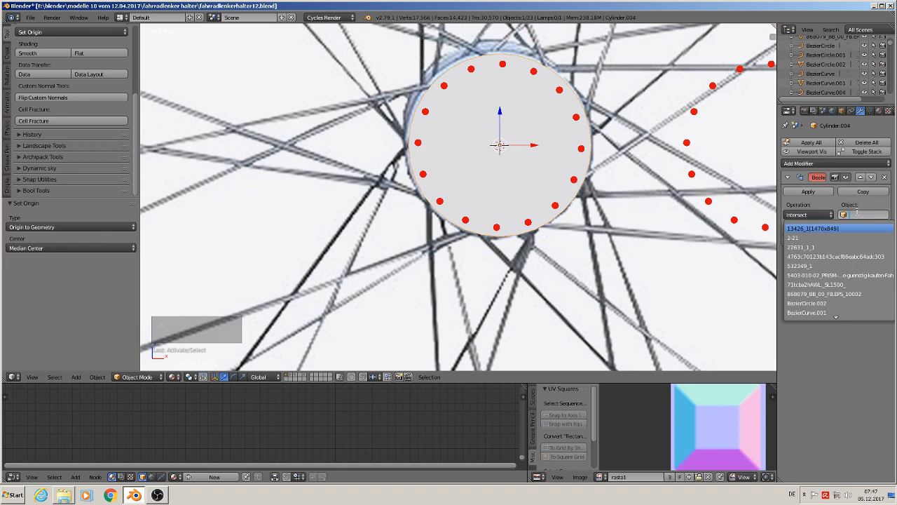
pyautogui.write('cz')
pyautogui.press('BackSpace')
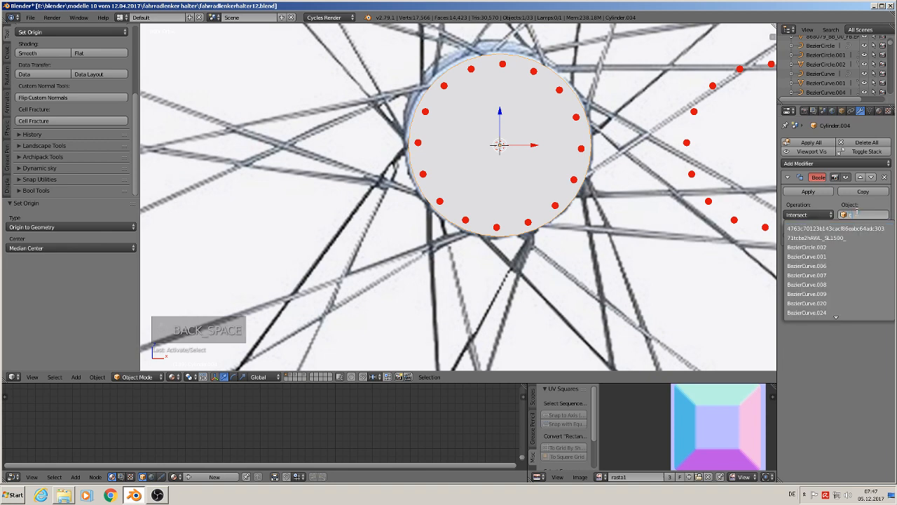
pyautogui.write('y')
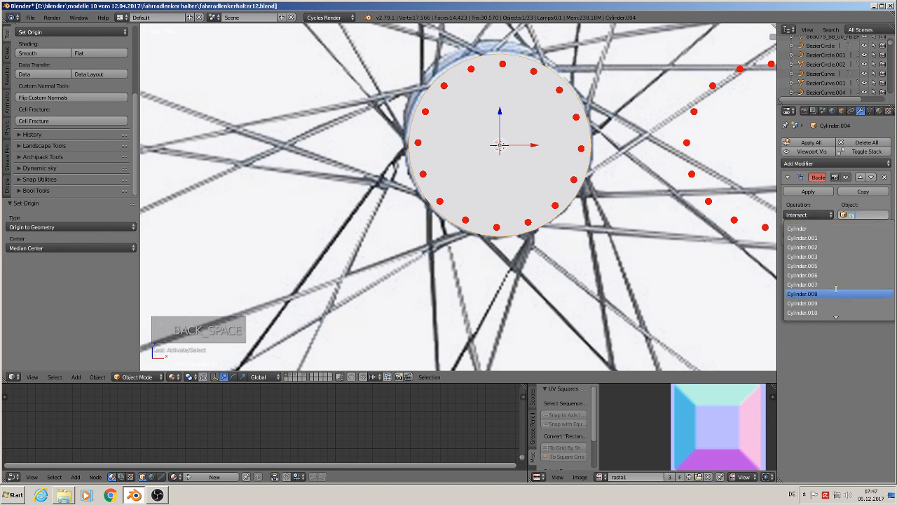
pyautogui.scroll(-9, 828, 302)
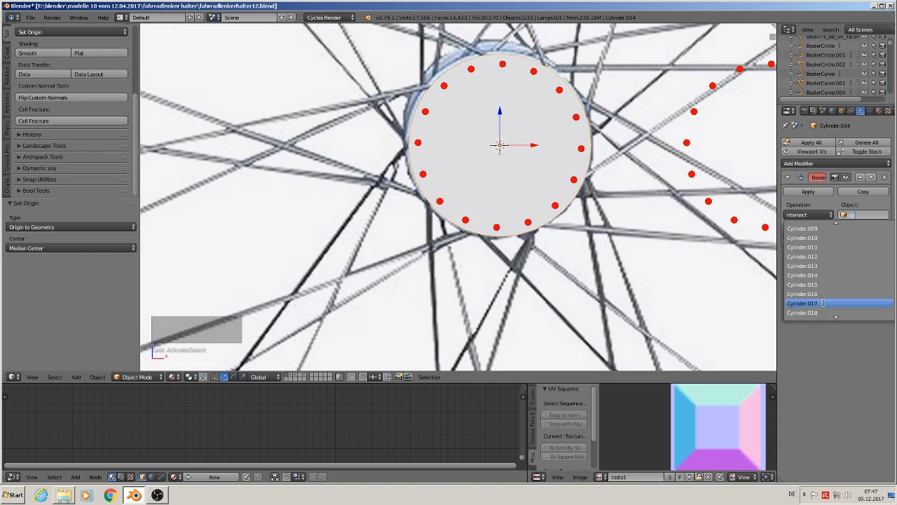
pyautogui.click(825, 303)
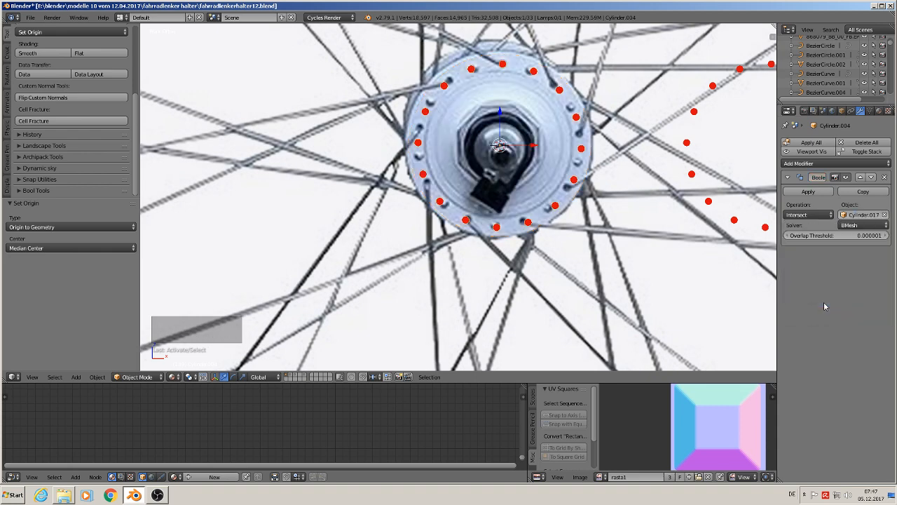
# Step: Switch the disc's Boolean operation to Difference and apply the modifier
pyautogui.click(805, 216)
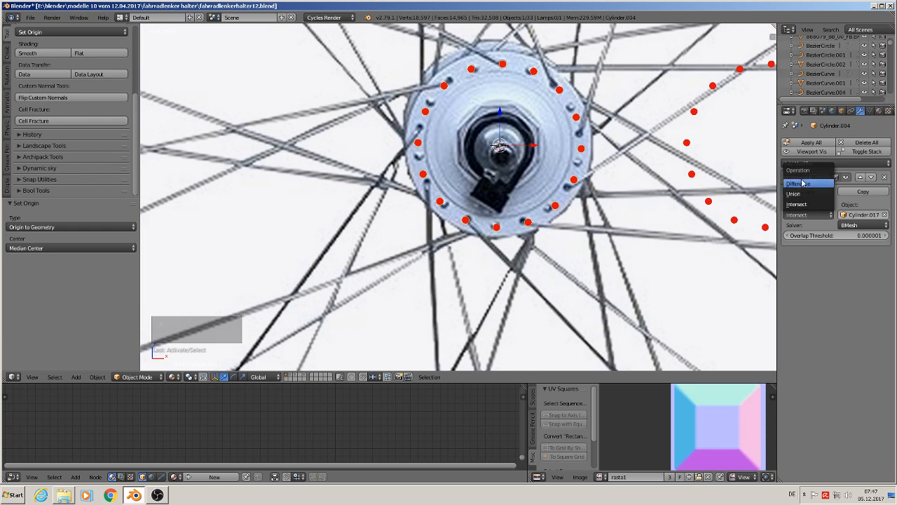
pyautogui.click(802, 183)
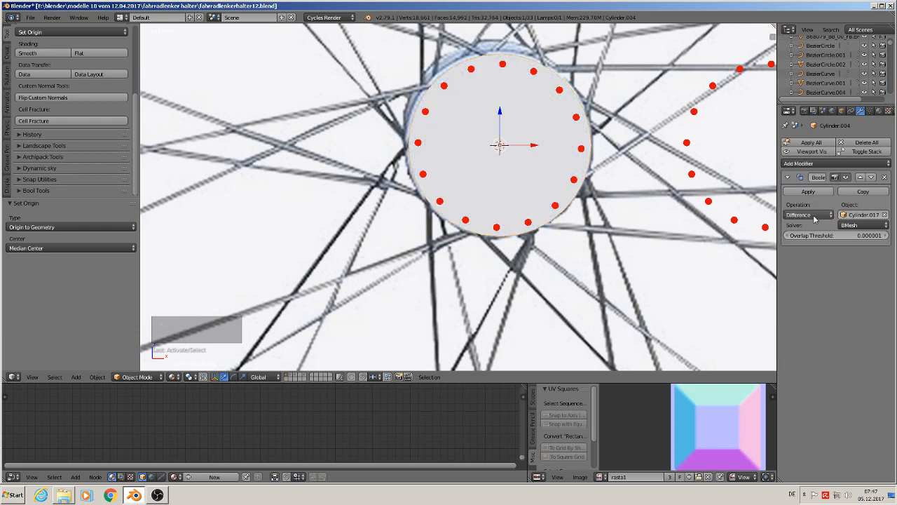
pyautogui.click(816, 192)
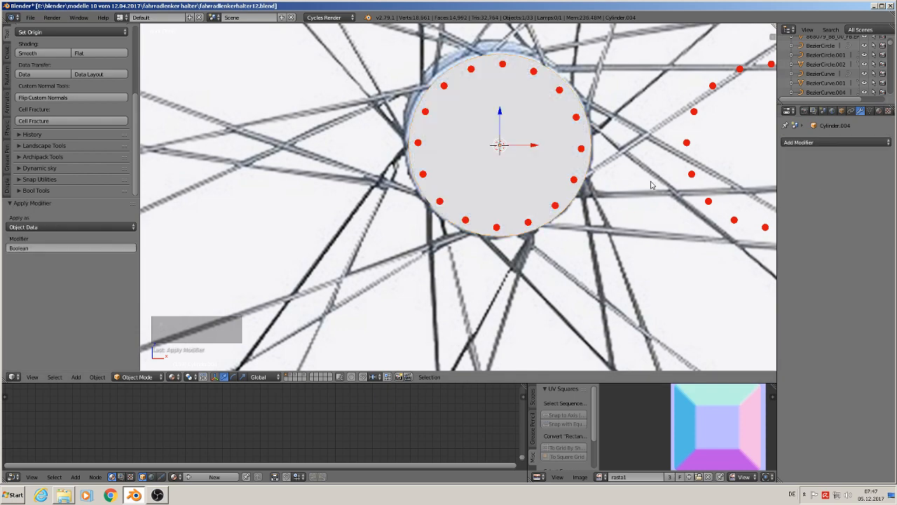
# Step: Move the red pin ring out of the disc by about -0.172 along X and return to the front view
pyautogui.moveTo(638, 180); pyautogui.dragTo(555, 212, button='middle')
pyautogui.rightClick(516, 127)
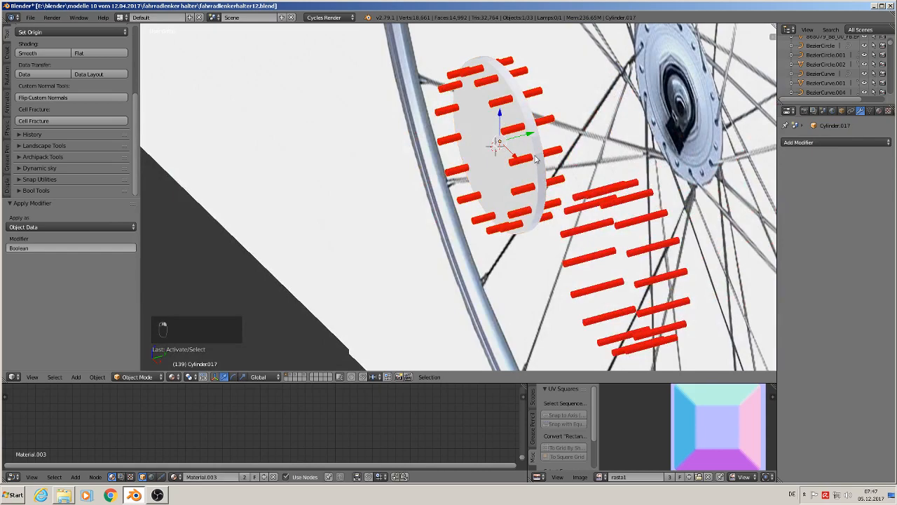
pyautogui.moveTo(535, 155); pyautogui.dragTo(586, 142, button='middle')
pyautogui.moveTo(530, 143); pyautogui.dragTo(295, 132)
pyautogui.moveTo(431, 124); pyautogui.dragTo(452, 100, button='middle')
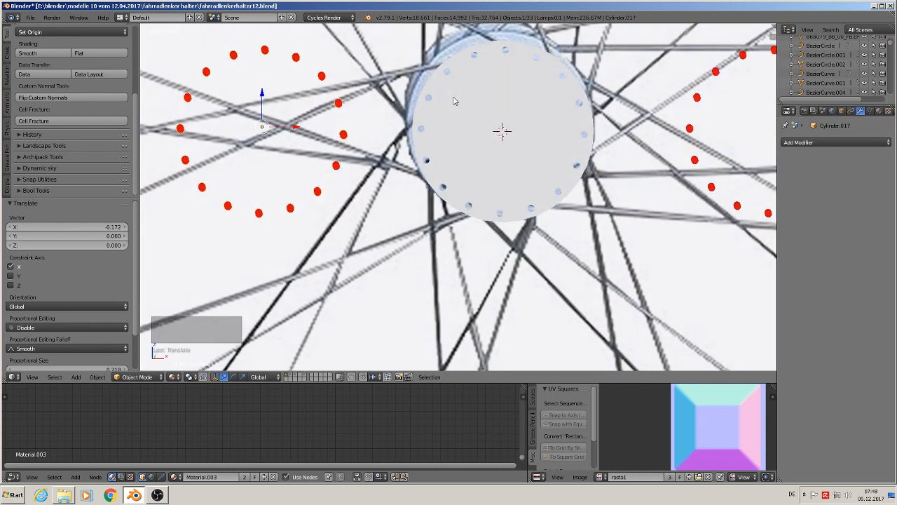
pyautogui.press('KP_1')
# Step: Move the drilled disc about -0.403 along X, away from the hub in the reference image
pyautogui.scroll(-5, 495, 122)
pyautogui.rightClick(499, 124)
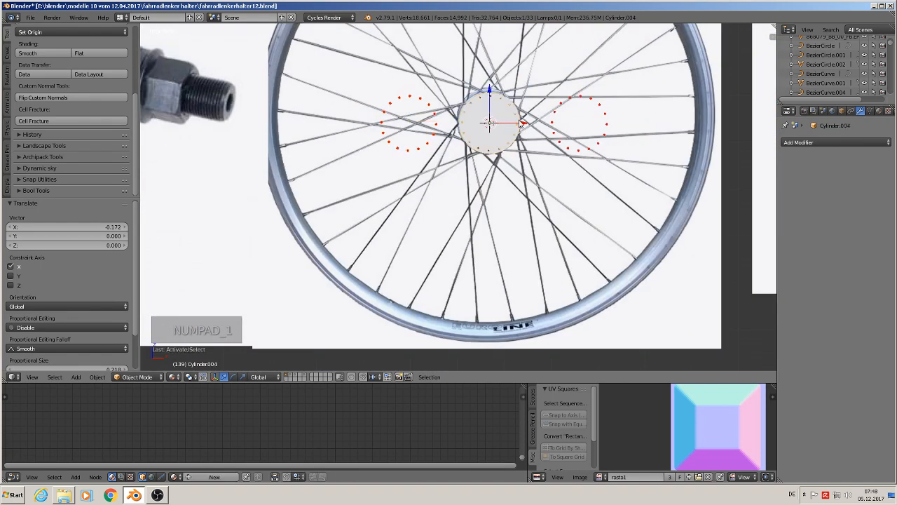
pyautogui.moveTo(521, 124); pyautogui.dragTo(332, 123)
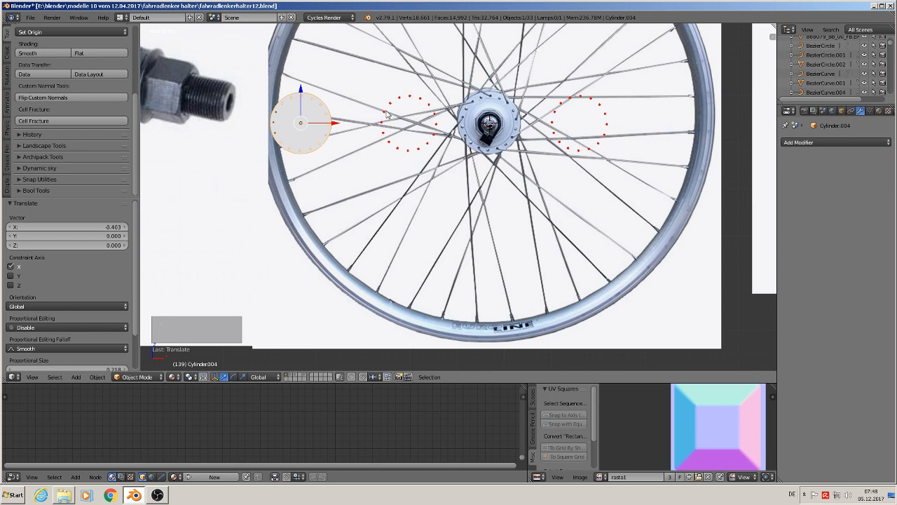
# Step: Move both red pin rings to the third layer
pyautogui.rightClick(387, 114)
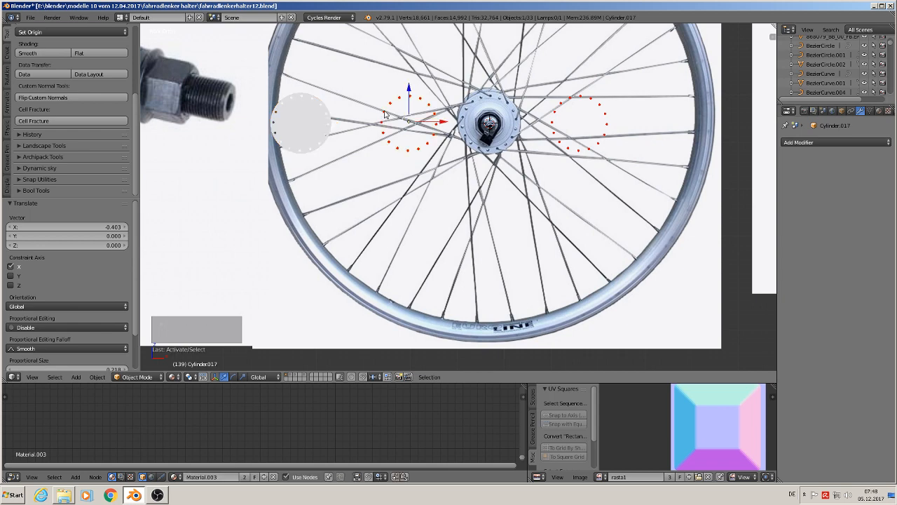
pyautogui.keyDown('shift'); pyautogui.rightClick(553, 126); pyautogui.keyUp('shift')
pyautogui.press('m')
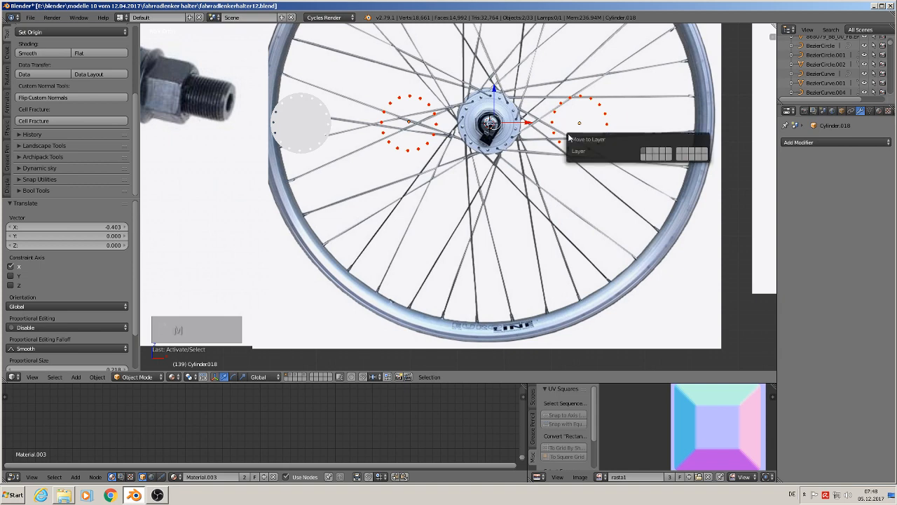
pyautogui.click(657, 152)
# Step: Duplicate the drilled disc, offset the copy about 0.143 along X, and scale it to about 0.829
pyautogui.scroll(-5, 462, 168)
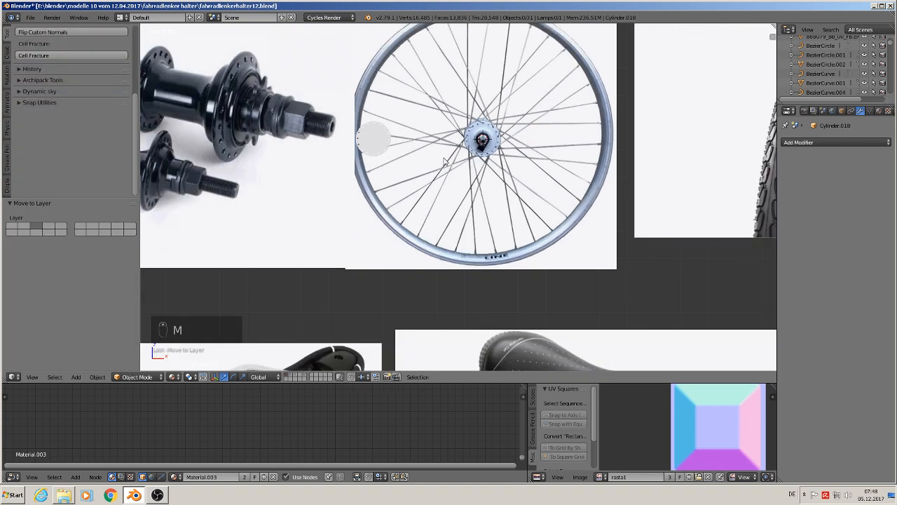
pyautogui.keyDown('shift'); pyautogui.moveTo(382, 145); pyautogui.dragTo(463, 157, button='middle'); pyautogui.keyUp('shift')
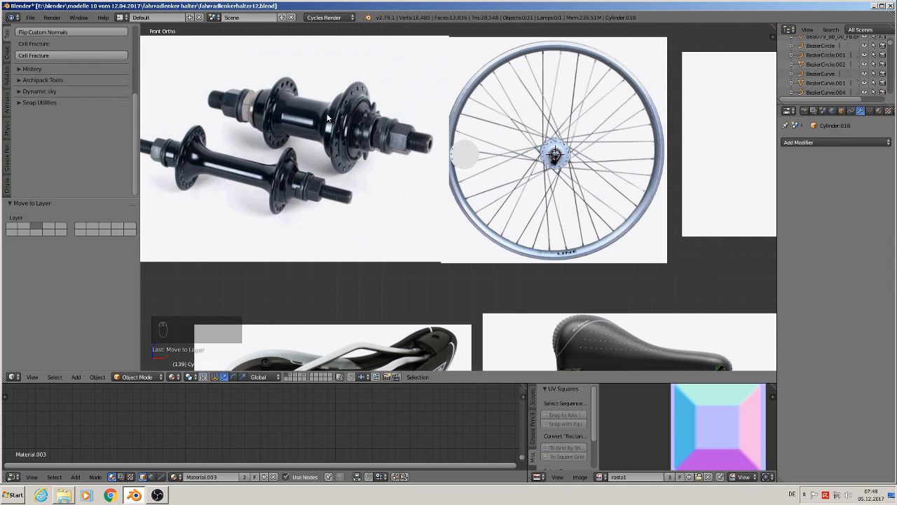
pyautogui.scroll(4, 447, 154)
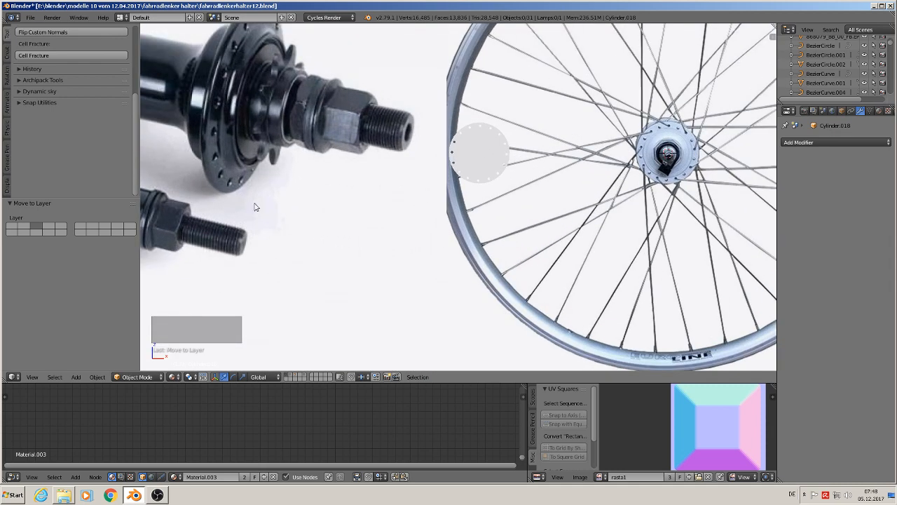
pyautogui.scroll(-3, 255, 208)
pyautogui.keyDown('shift'); pyautogui.moveTo(252, 242); pyautogui.dragTo(425, 210, button='middle'); pyautogui.keyUp('shift')
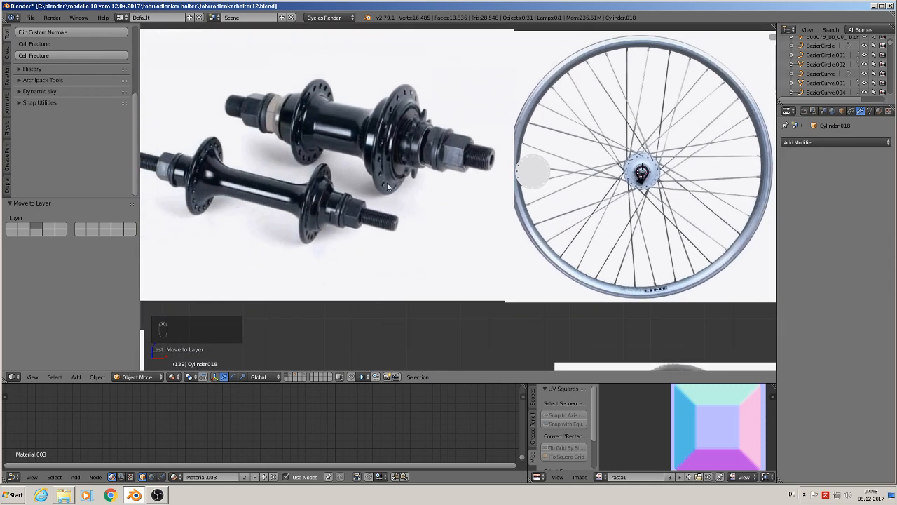
pyautogui.keyDown('shift'); pyautogui.moveTo(520, 229); pyautogui.dragTo(475, 233, button='middle'); pyautogui.keyUp('shift')
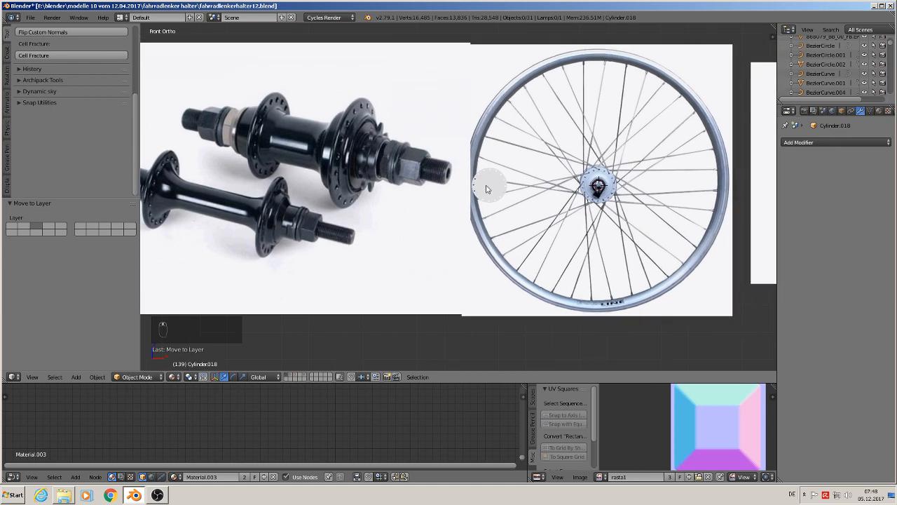
pyautogui.rightClick(489, 189)
pyautogui.rightClick(497, 191)
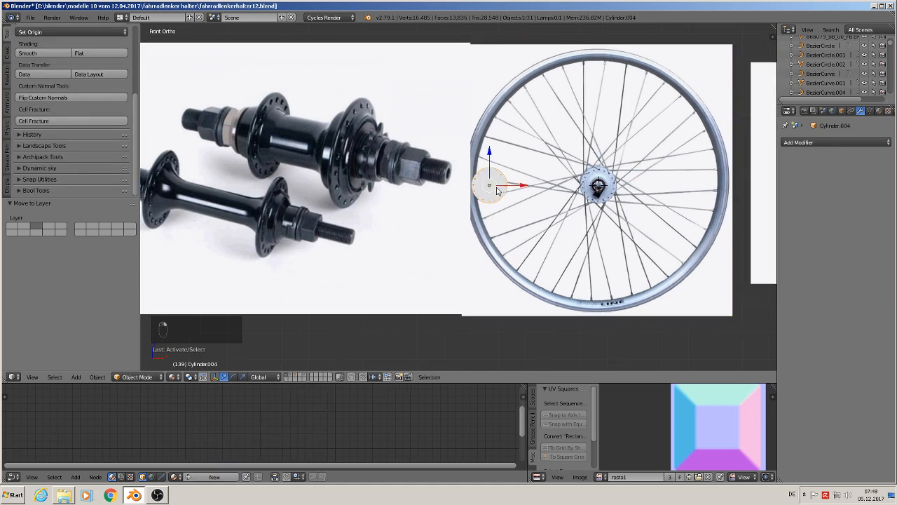
pyautogui.hotkey('shift', 'd')
pyautogui.press('x')
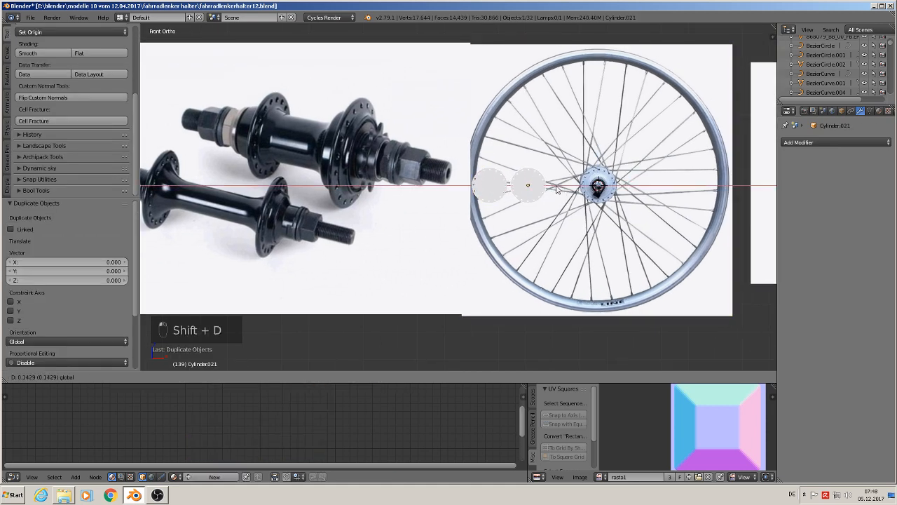
pyautogui.click(556, 188)
pyautogui.press('s')
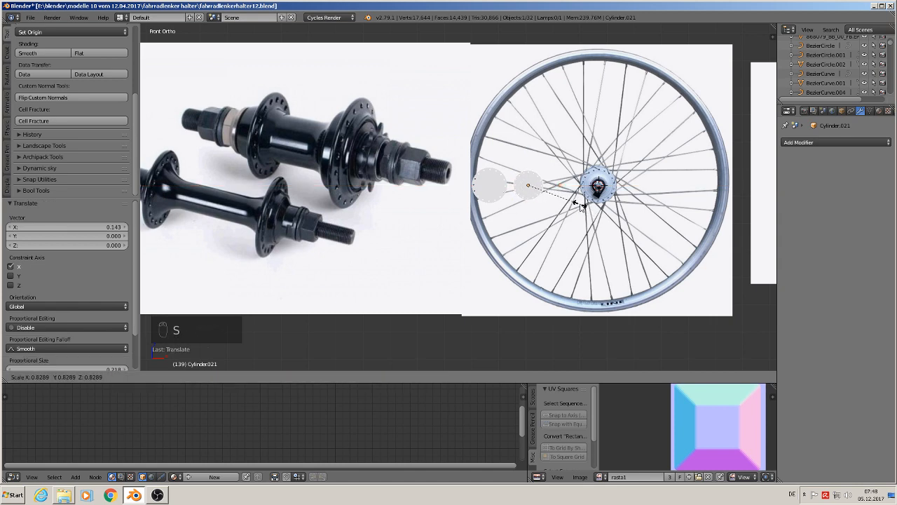
pyautogui.click(583, 206)
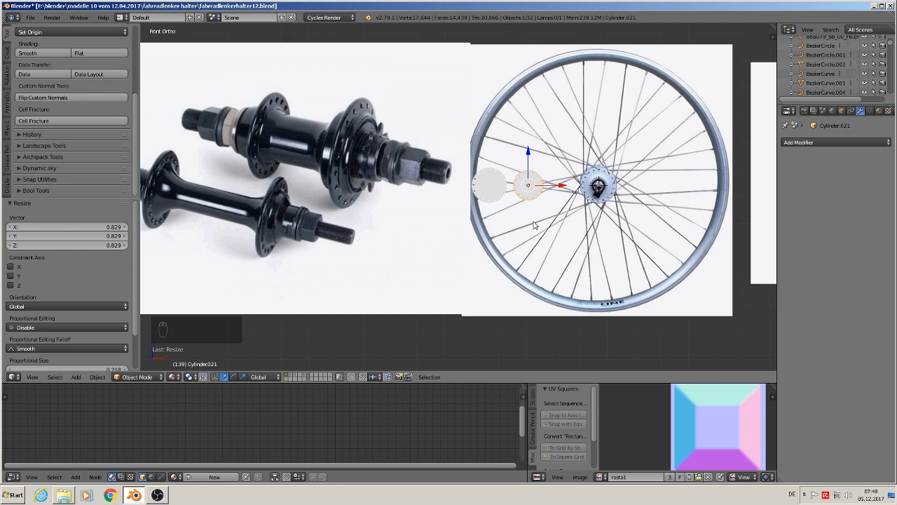
# Step: Duplicate the smaller disc, place the copy below the largest disc with a -0.145 X offset, and scale it to about 0.85
pyautogui.hotkey('shift', 'd')
pyautogui.press('z')
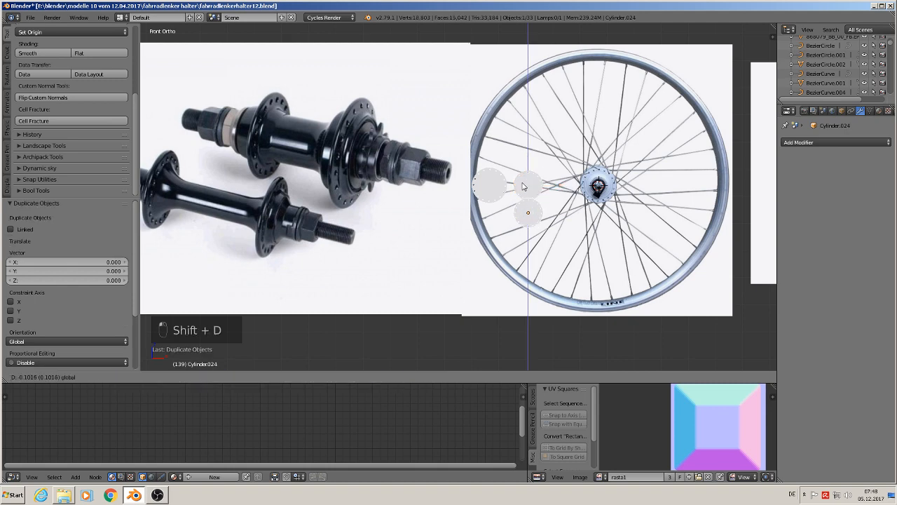
pyautogui.click(527, 208)
pyautogui.moveTo(562, 230); pyautogui.dragTo(525, 236)
pyautogui.press('s')
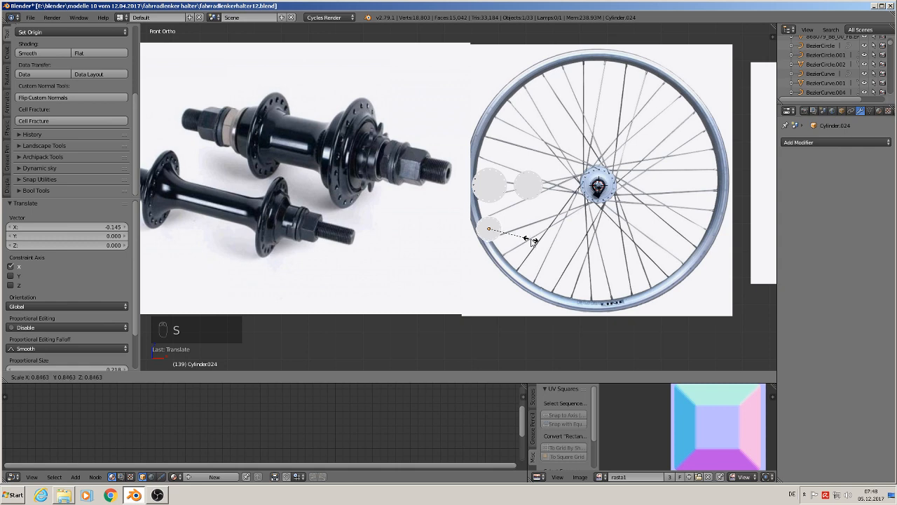
pyautogui.click(531, 243)
# Step: Duplicate the lower disc along X so the copy sits beneath the upper smaller disc, and deselect everything
pyautogui.hotkey('shift', 'd')
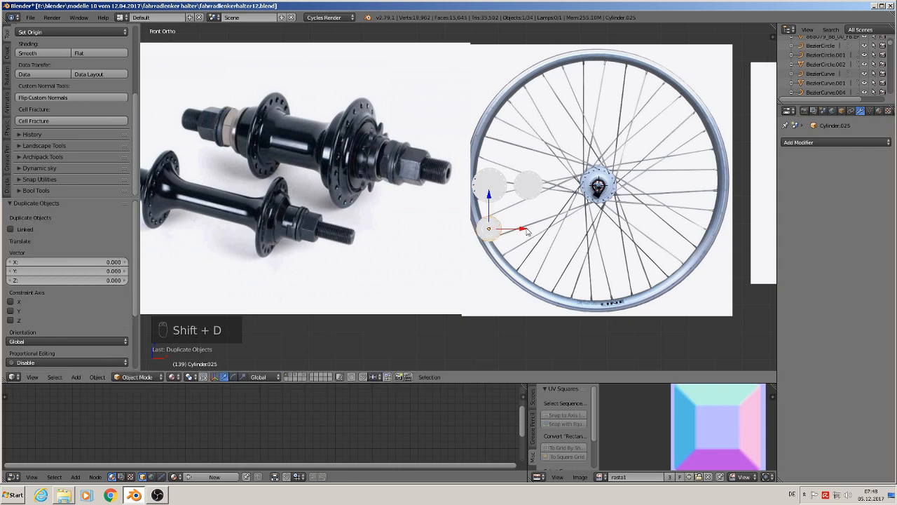
pyautogui.press('x')
pyautogui.click(565, 235)
pyautogui.press('a')
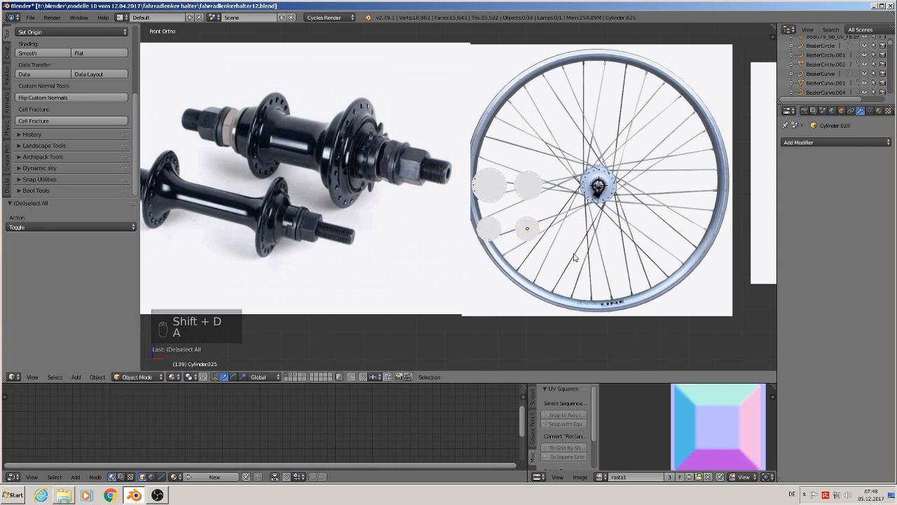
# Step: Save the file as fahrradlenkerhalter12.blend
pyautogui.scroll(2, 565, 246)
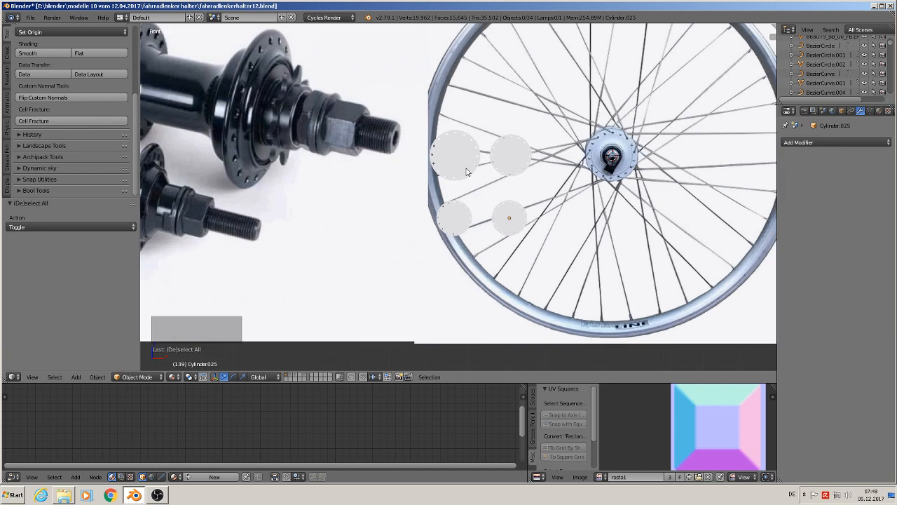
pyautogui.scroll(-5, 469, 188)
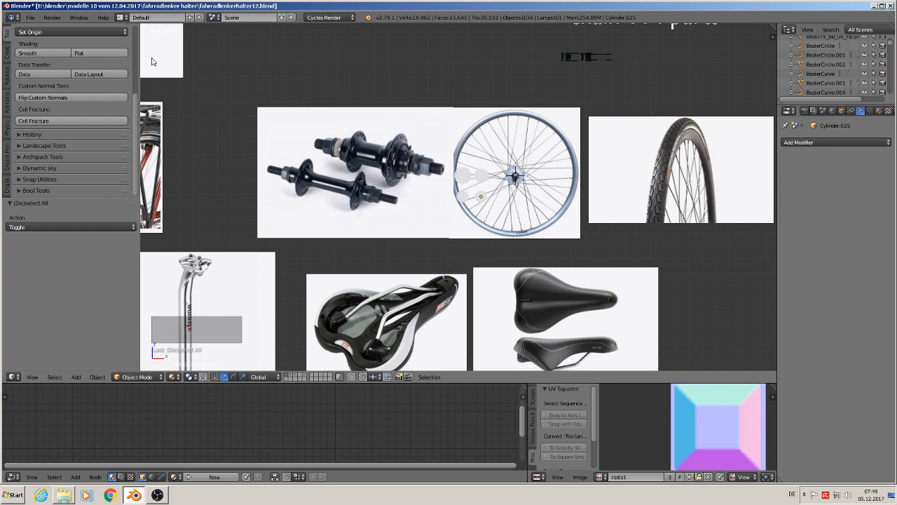
pyautogui.click(31, 17)
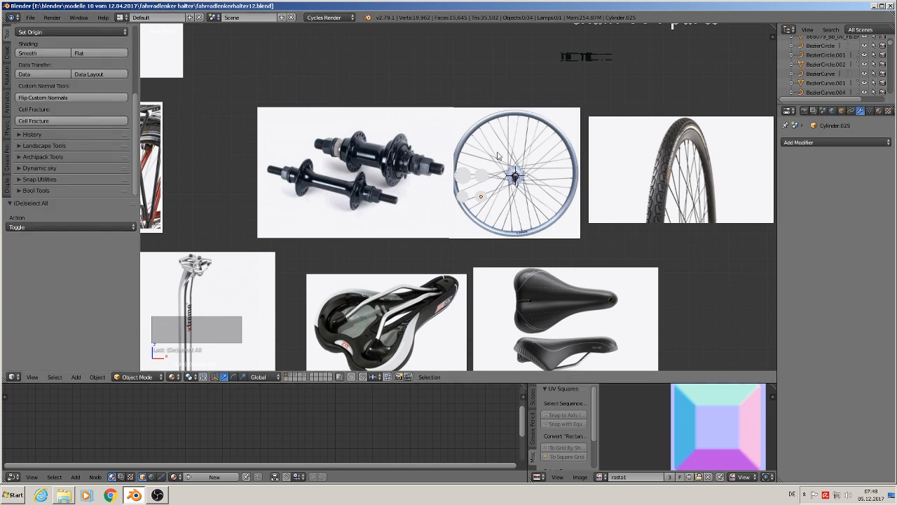
# Step: Rotate the tyre reference image by -11.8° so the tread runs roughly vertically
pyautogui.scroll(2, 582, 197)
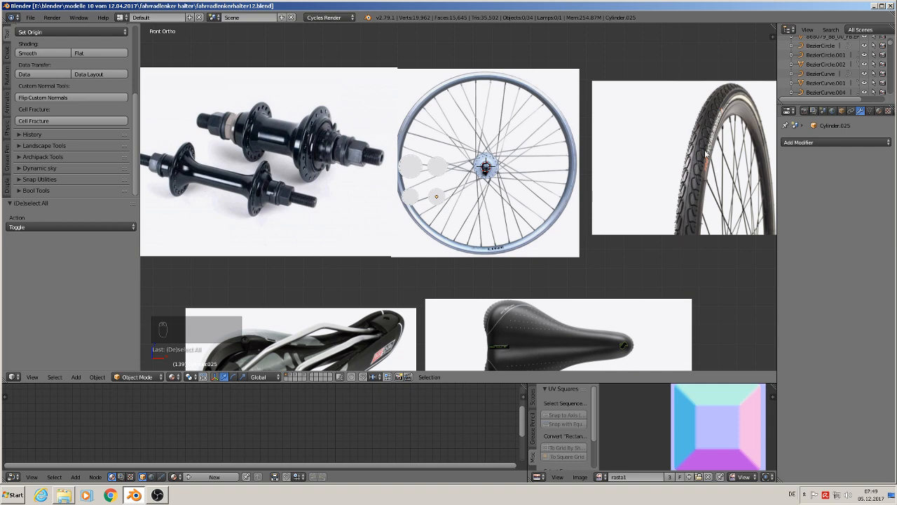
pyautogui.keyDown('shift'); pyautogui.moveTo(718, 148); pyautogui.dragTo(486, 175, button='middle'); pyautogui.keyUp('shift')
pyautogui.scroll(5, 478, 148)
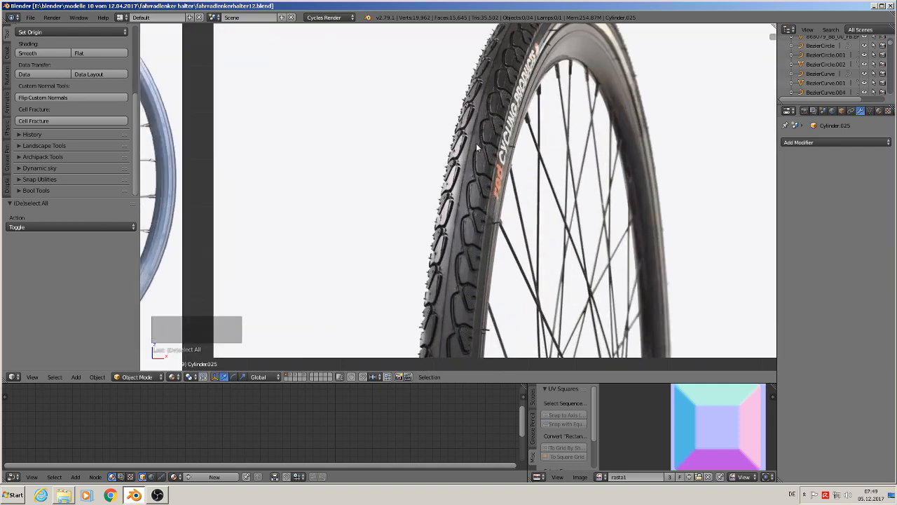
pyautogui.scroll(1, 493, 229)
pyautogui.rightClick(499, 241)
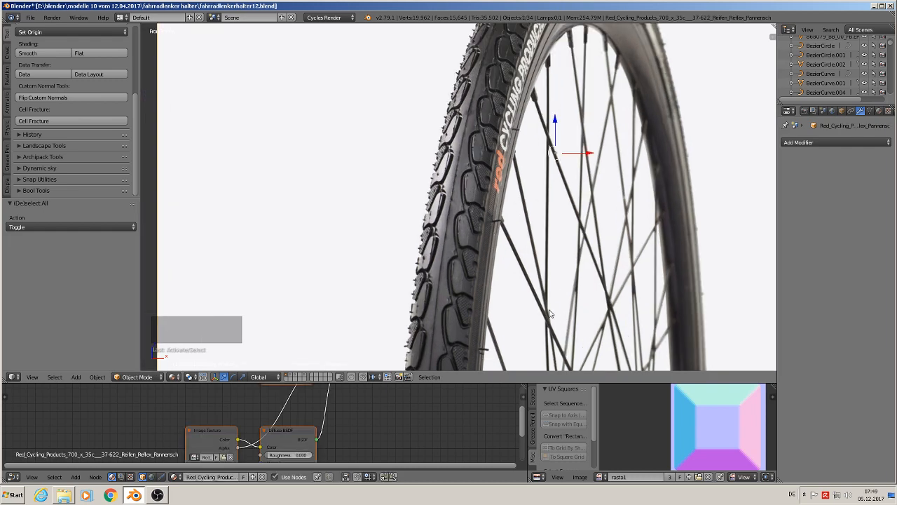
pyautogui.press('r')
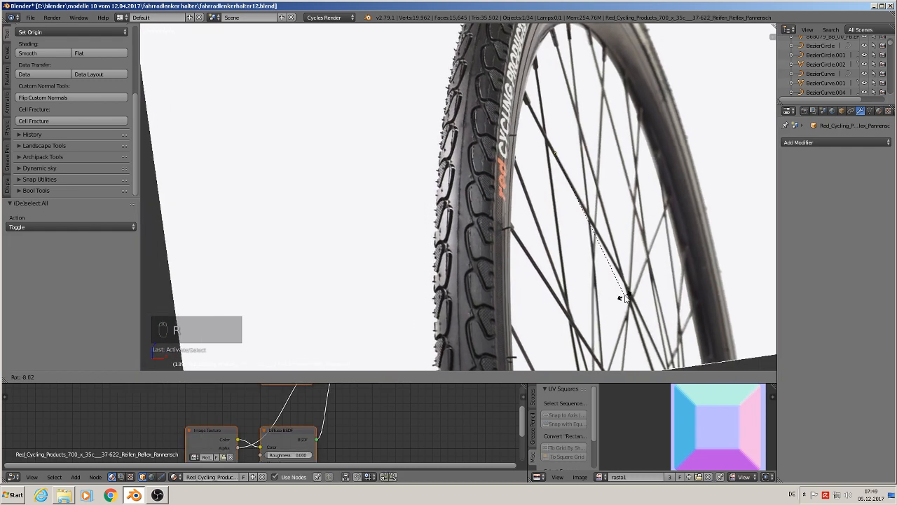
pyautogui.click(628, 294)
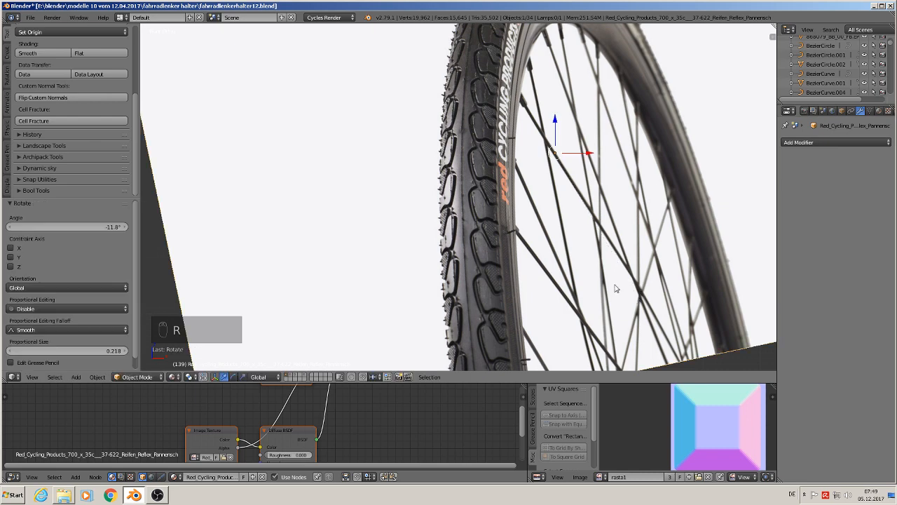
# Step: Add a Bezier curve at the 3D cursor on the tyre tread and rotate it 90° about X
pyautogui.scroll(5, 515, 216)
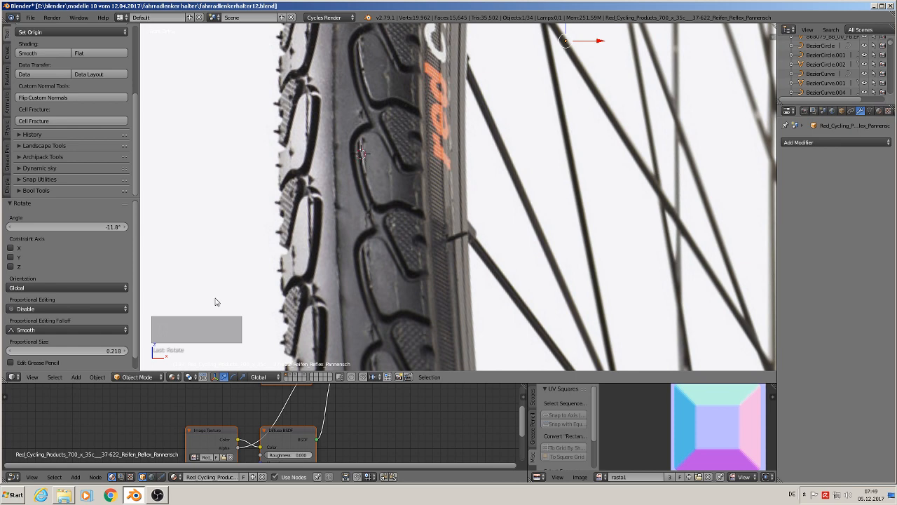
pyautogui.click(78, 377)
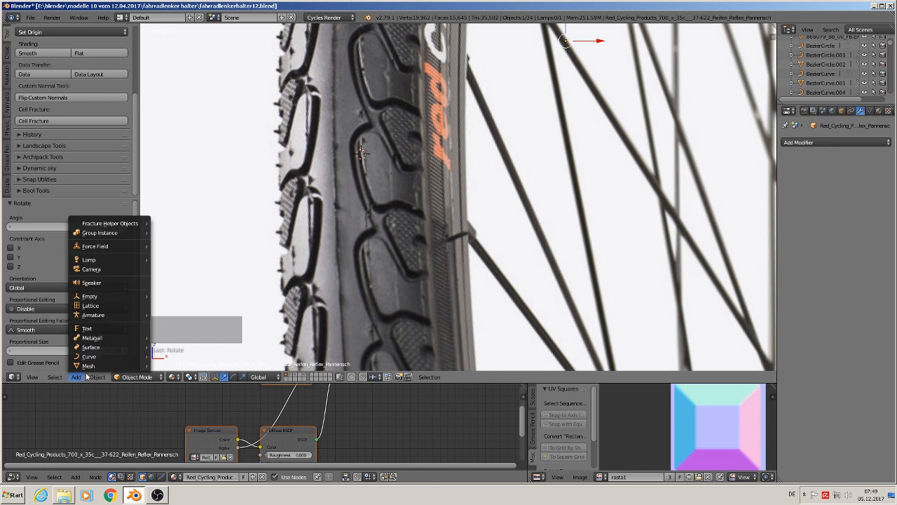
pyautogui.moveTo(92, 361)
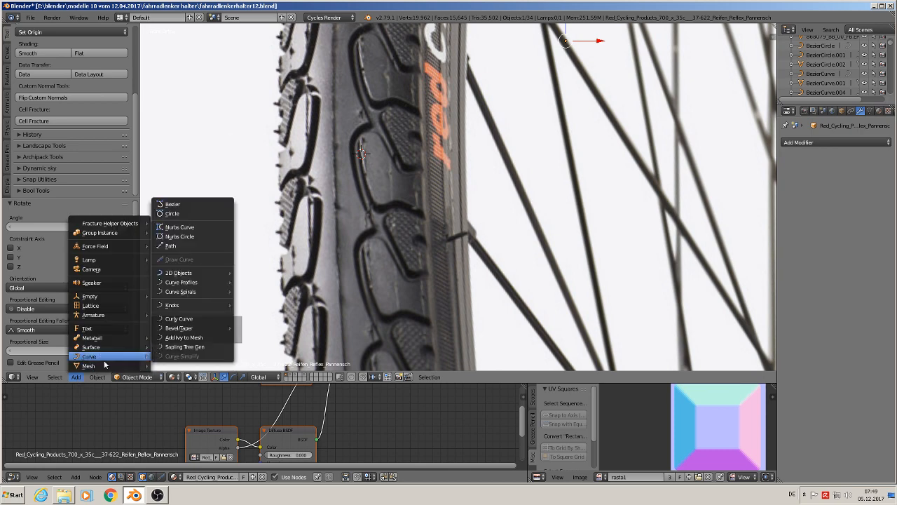
pyautogui.click(193, 204)
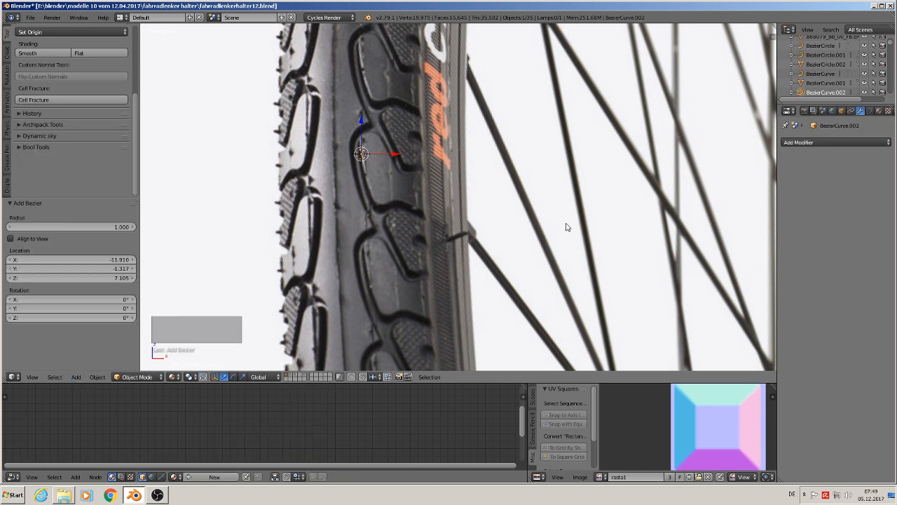
pyautogui.write('rx90')
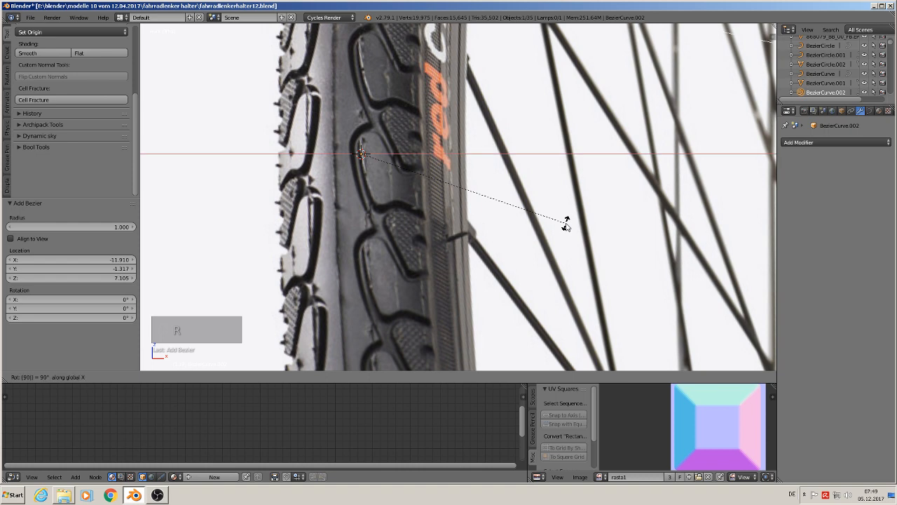
pyautogui.press('Return')
# Step: Scale the Bezier curve down twice to tread block size, the second time by 0.191, and shift it -0.025 along Y
pyautogui.press('s')
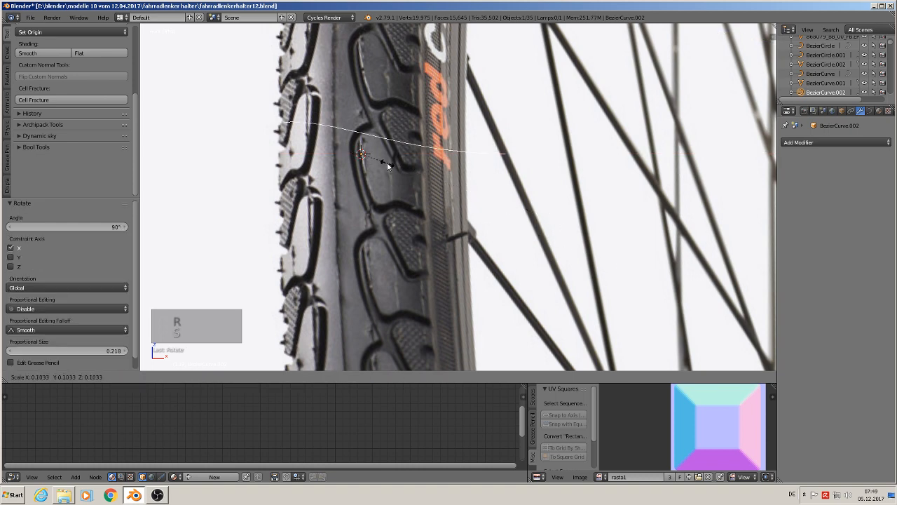
pyautogui.click(381, 162)
pyautogui.press('s')
pyautogui.click(395, 182)
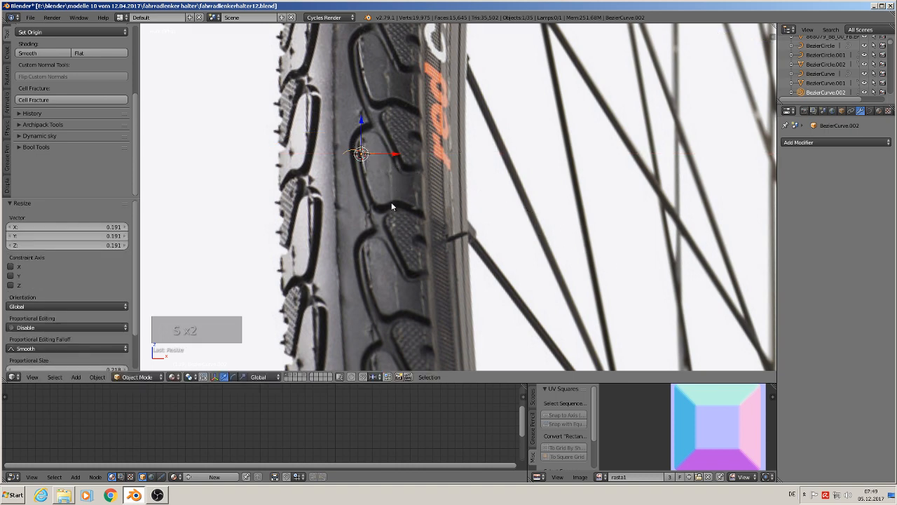
pyautogui.moveTo(391, 206); pyautogui.dragTo(372, 183, button='middle')
pyautogui.moveTo(385, 148); pyautogui.dragTo(359, 156)
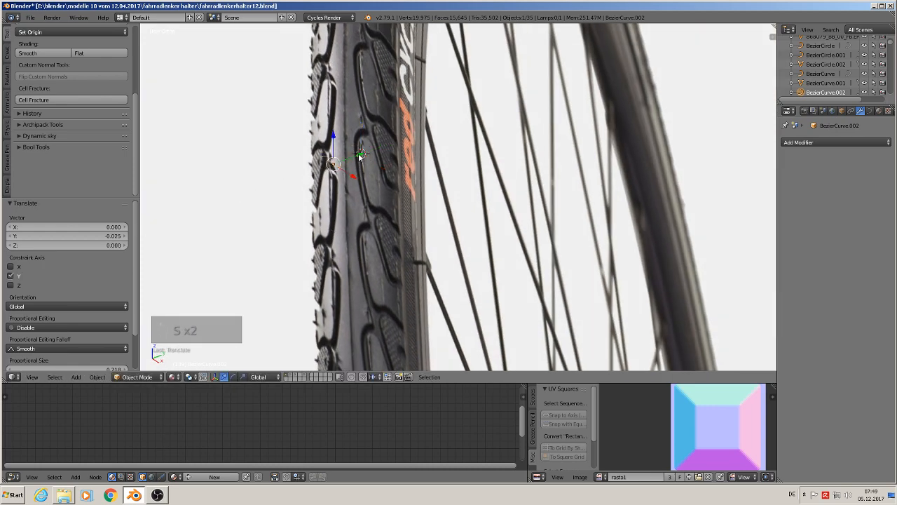
# Step: In front view, move the curve 0.017 along X and 0.015 along Z to the tread block's upper edge
pyautogui.press('KP_1')
pyautogui.scroll(3, 346, 165)
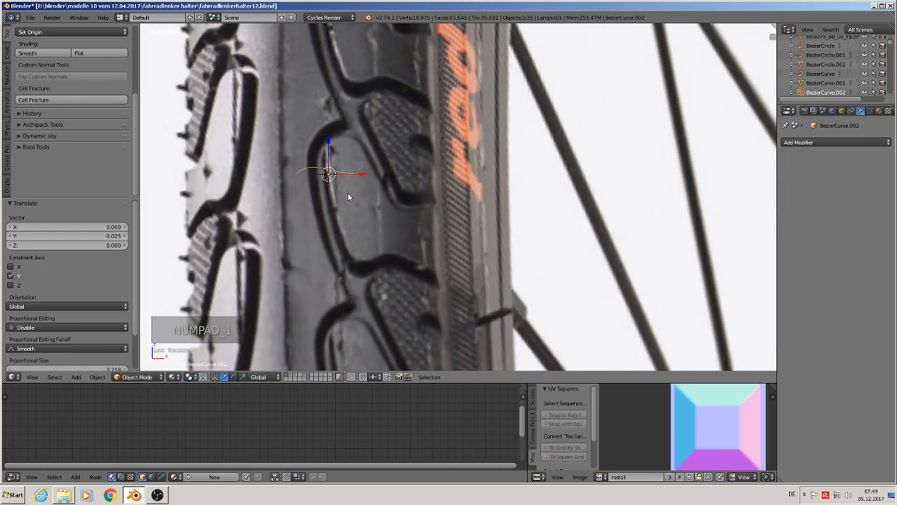
pyautogui.press('g')
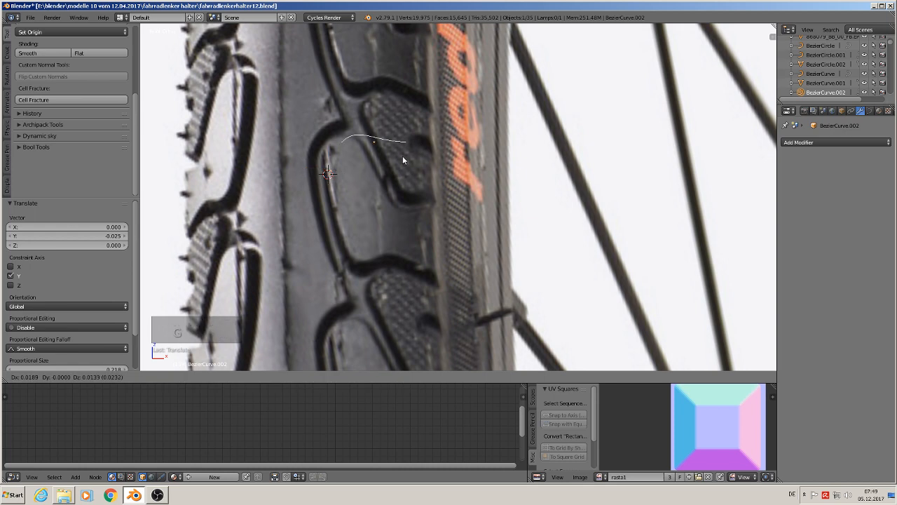
pyautogui.click(397, 154)
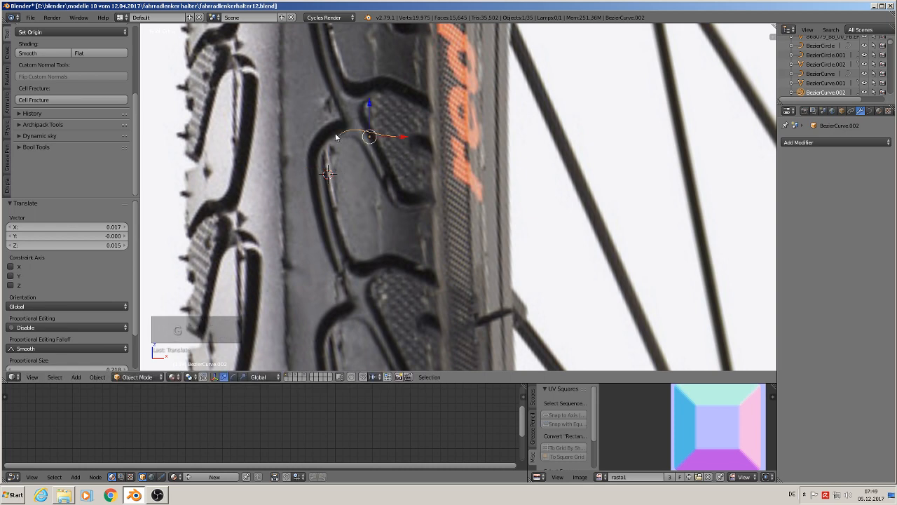
pyautogui.scroll(2, 396, 180)
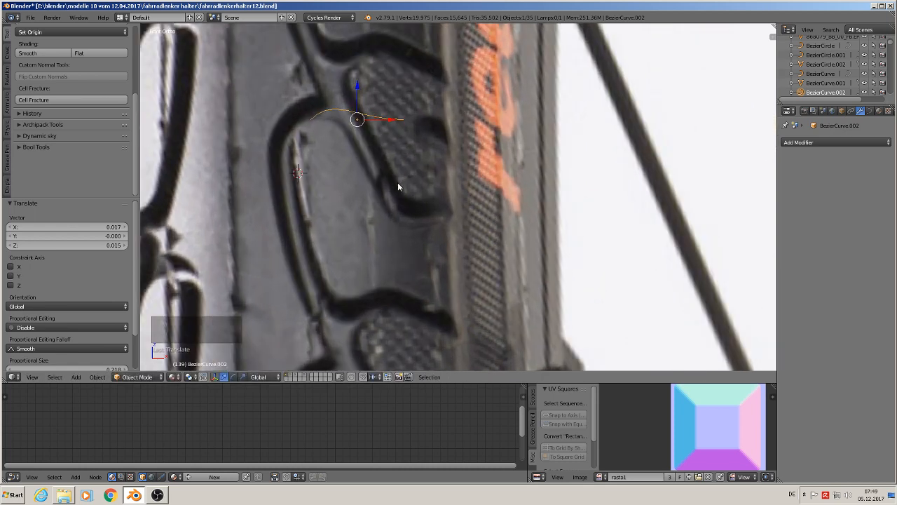
# Step: In Edit Mode, move the curve's end point by -0.016 X and -0.003 Z, and its inner handle by 0.012 X and 0.003 Z
pyautogui.press('Tab')
pyautogui.rightClick(405, 119)
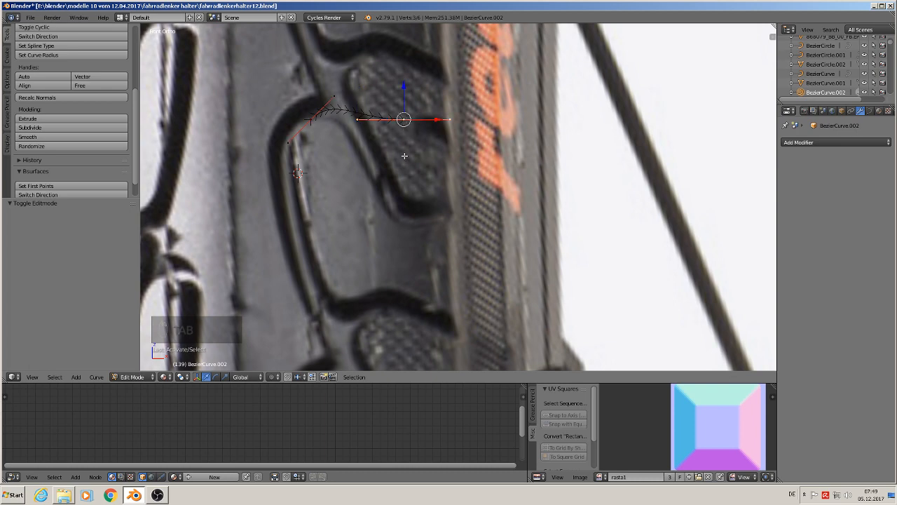
pyautogui.press('g')
pyautogui.click(347, 165)
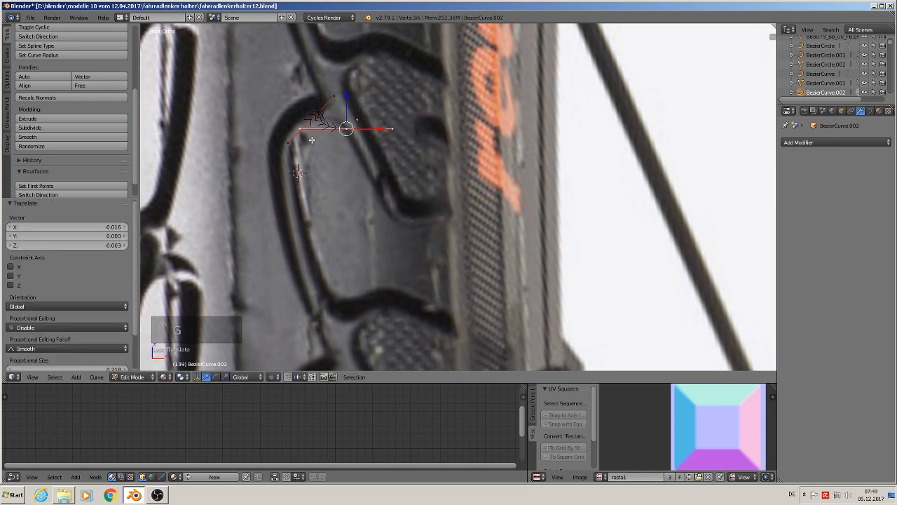
pyautogui.rightClick(300, 128)
pyautogui.press('g')
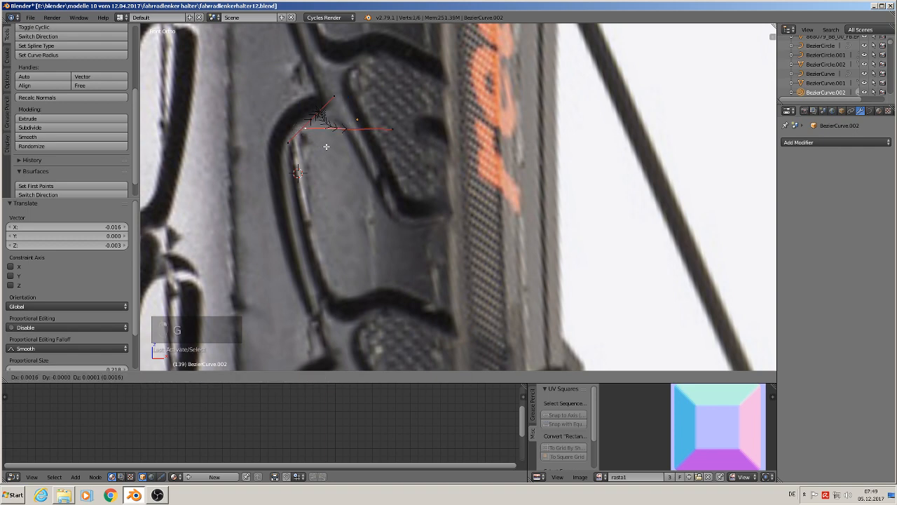
pyautogui.click(340, 120)
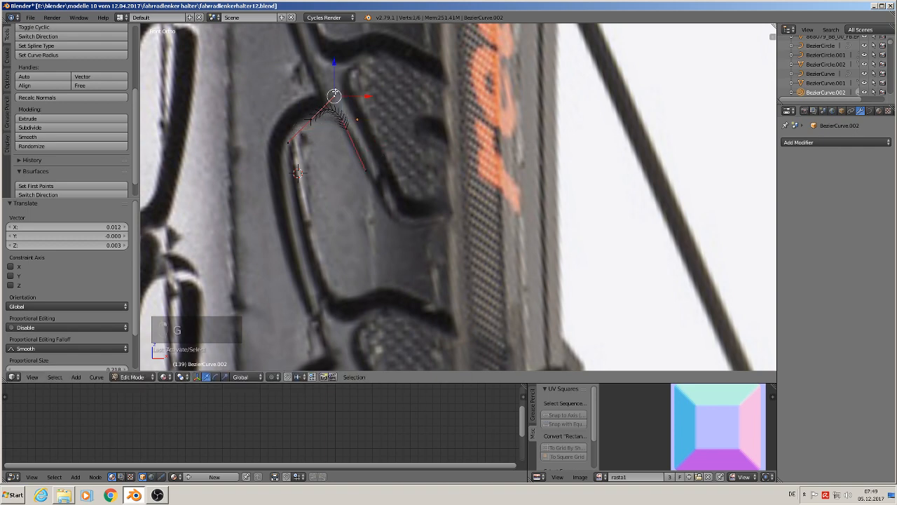
# Step: Adjust the start point's handle to the block's rounded upper edge and move the end point's outer handle by -0.003 X and 0.006 Z
pyautogui.press('g')
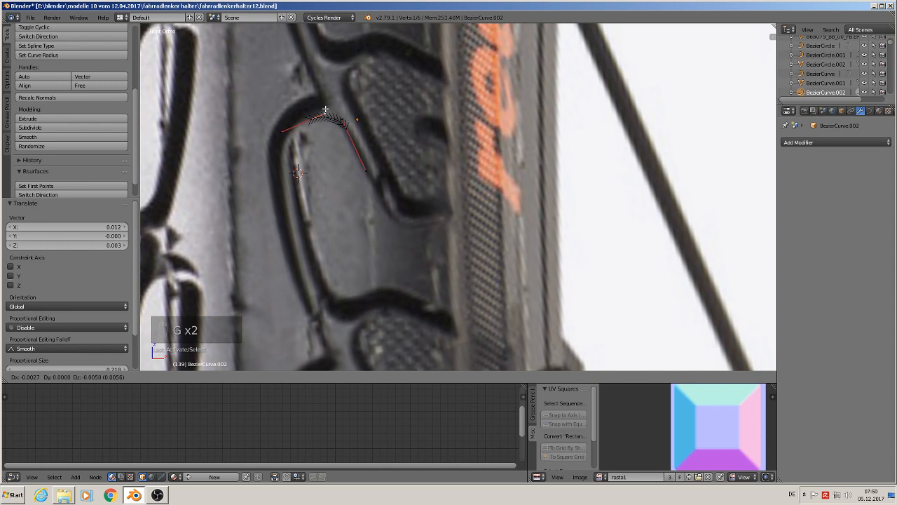
pyautogui.click(325, 111)
pyautogui.press('g')
pyautogui.click(336, 144)
pyautogui.rightClick(369, 170)
pyautogui.press('g')
pyautogui.click(360, 148)
# Step: Extrude the curve's end point 0.012 along X and -0.023 along Z down the block edge, and move its outer handle by -0.002 X, 0.004 Z
pyautogui.rightClick(351, 128)
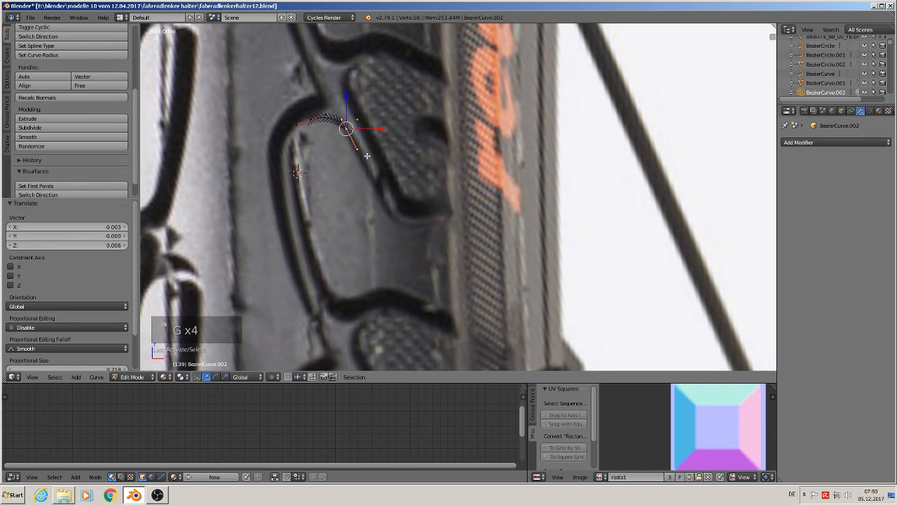
pyautogui.press('e')
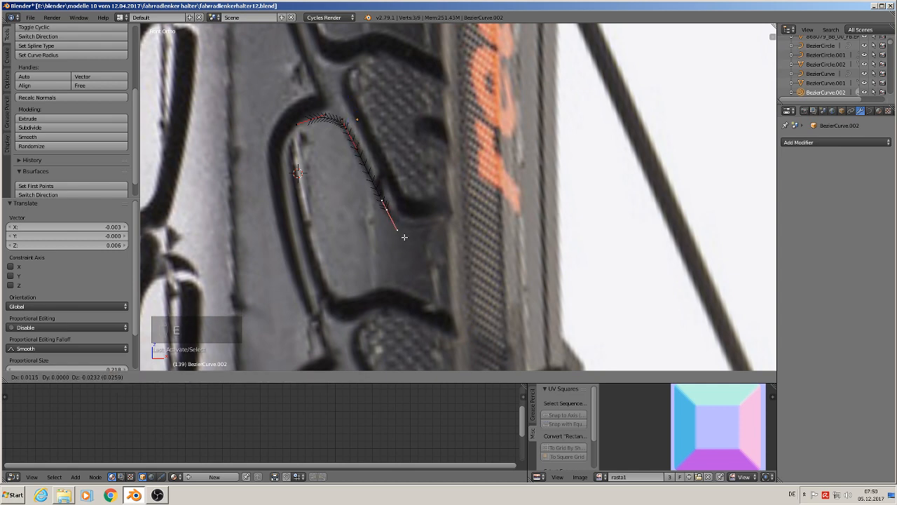
pyautogui.click(404, 237)
pyautogui.press('g')
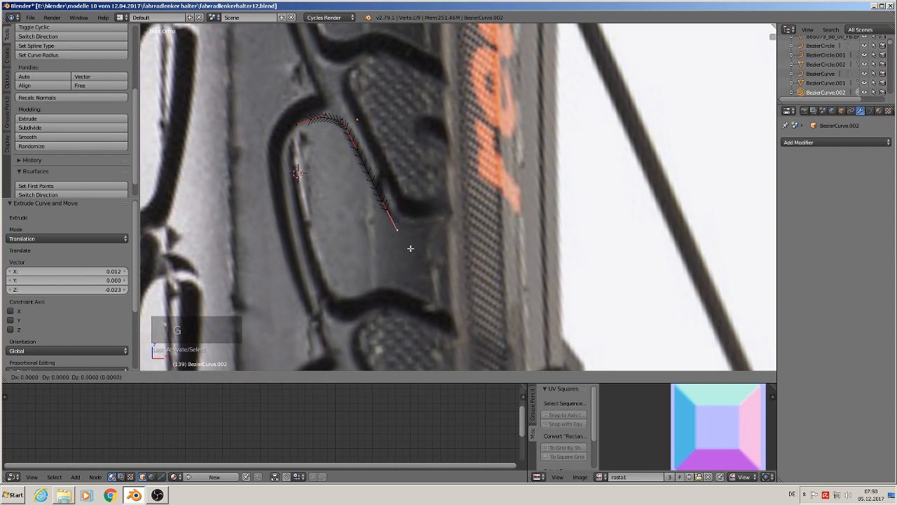
pyautogui.click(403, 235)
# Step: Extrude the curve's end point 0.009 along X and -0.005 along Z into the block's inner corner, and move its inner handle by -0.004 X, -0.003 Z
pyautogui.scroll(3, 411, 240)
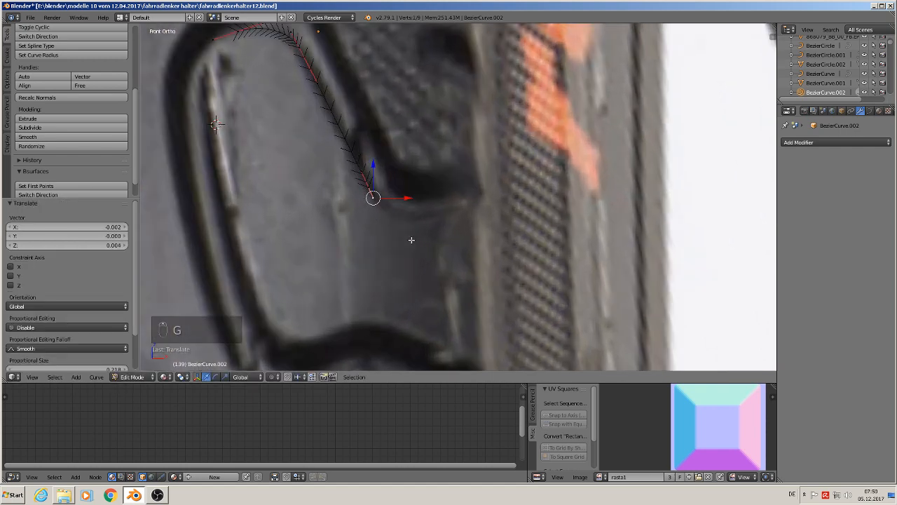
pyautogui.rightClick(375, 187)
pyautogui.press('e')
pyautogui.click(428, 257)
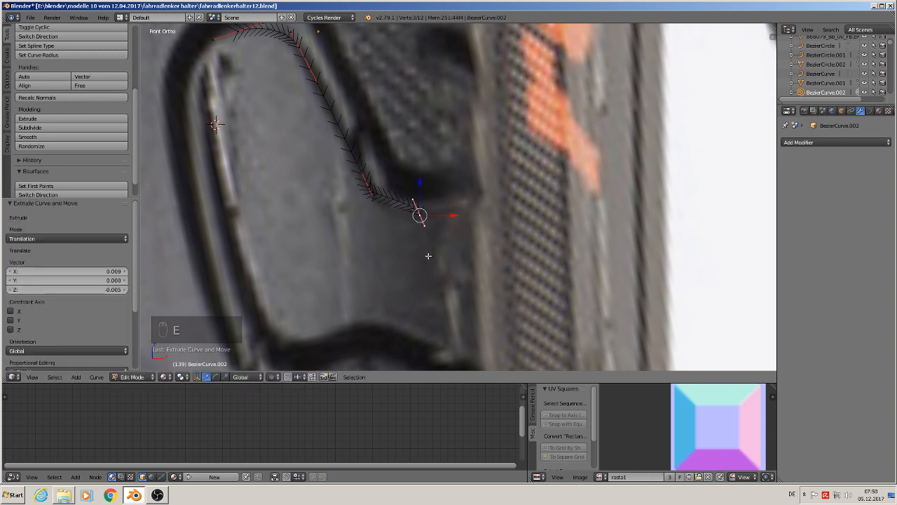
pyautogui.rightClick(414, 201)
pyautogui.press('g')
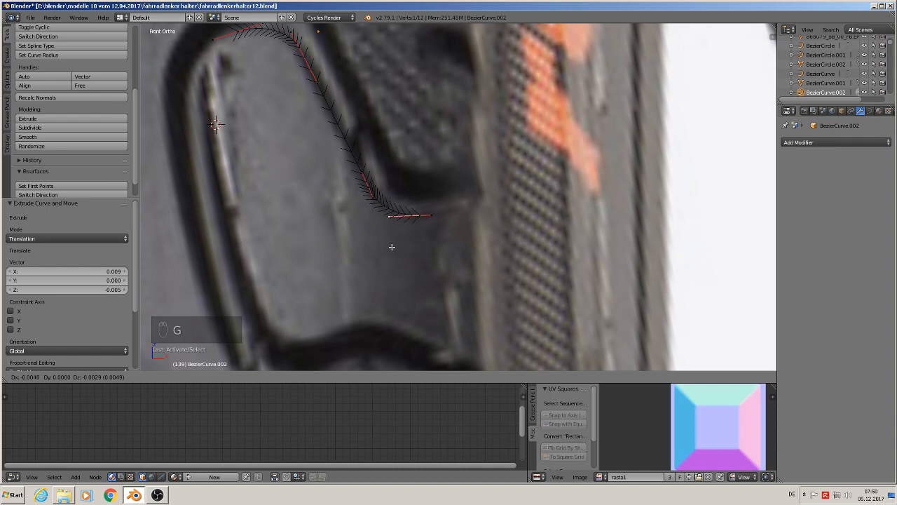
pyautogui.click(392, 247)
# Step: Extrude the end point 0.008 along X and 0.001 along Z toward the tyre's sidewall, and move its inner handle by 0.000373 X, -0.000745 Z
pyautogui.scroll(-2, 414, 265)
pyautogui.scroll(1, 420, 256)
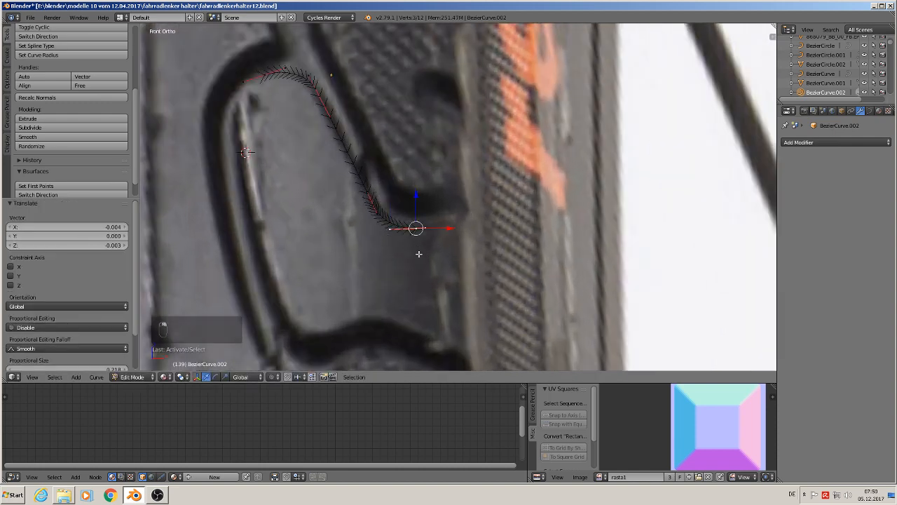
pyautogui.press('e')
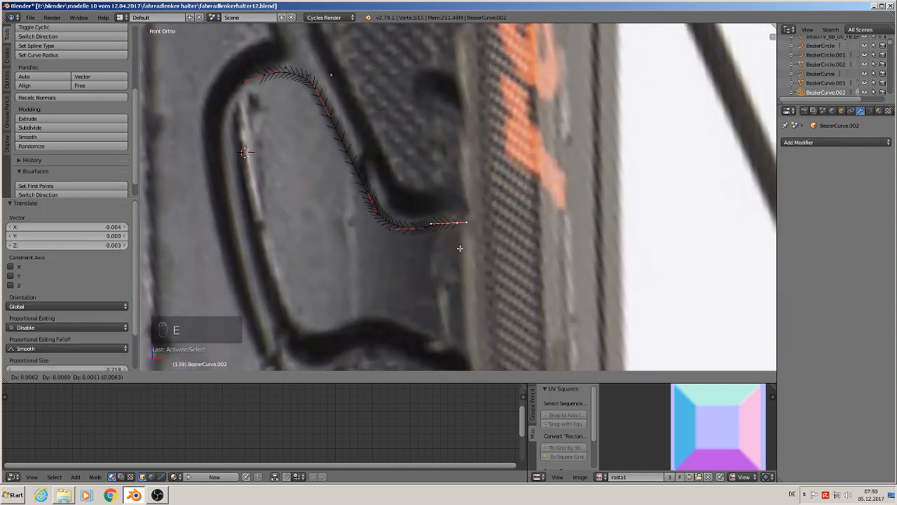
pyautogui.click(461, 247)
pyautogui.rightClick(435, 223)
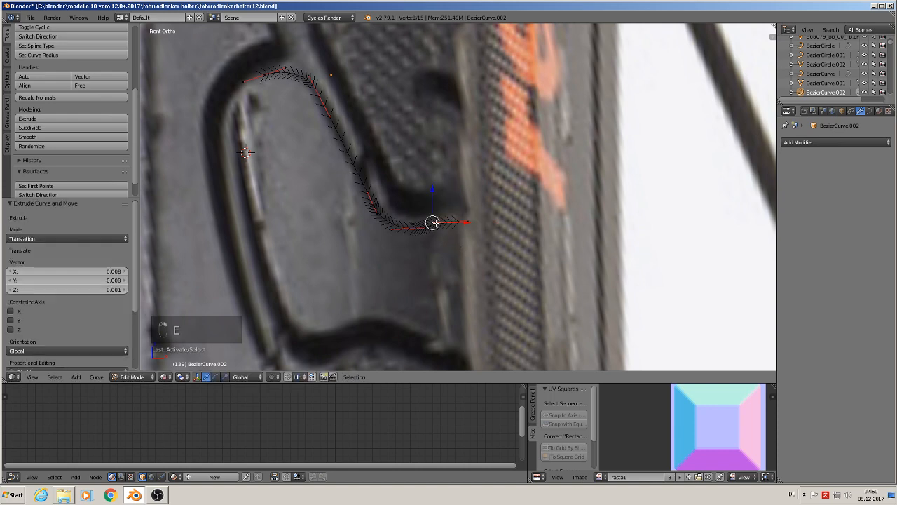
pyautogui.press('g')
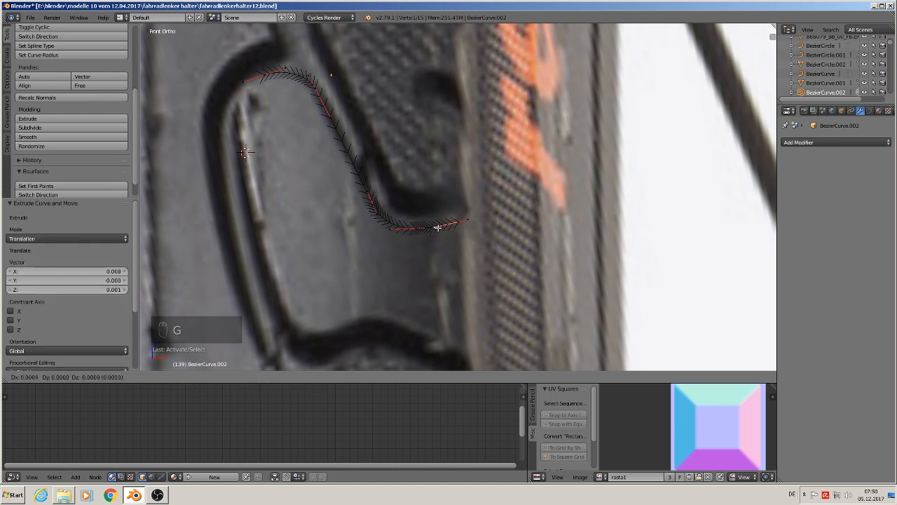
pyautogui.click(437, 227)
# Step: Extrude the end point 0.003 along X and -0.030 along Z down the sidewall edge, and move its inner handle by 0.005 X, 0.009 Z
pyautogui.rightClick(458, 221)
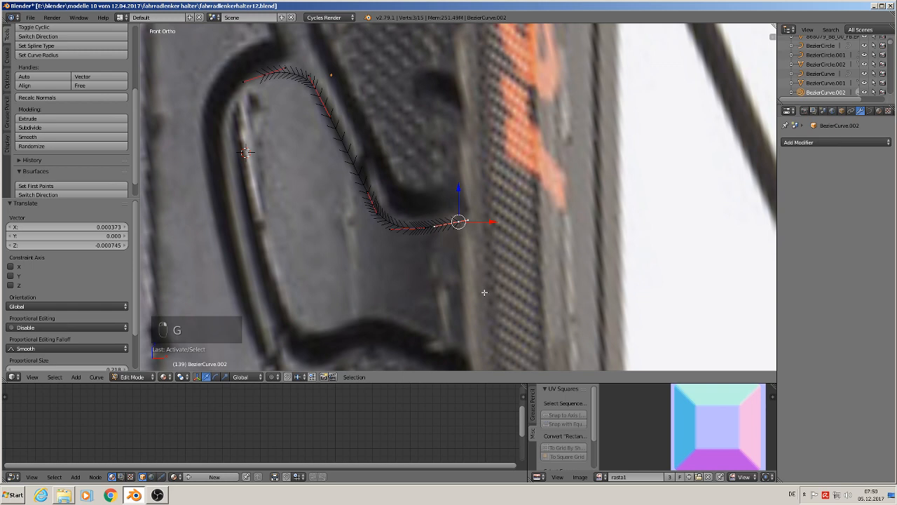
pyautogui.scroll(-4, 491, 200)
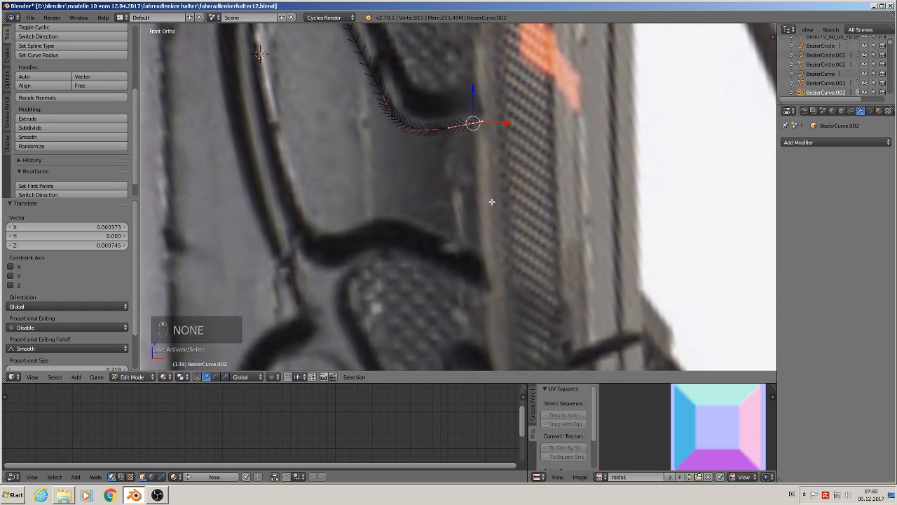
pyautogui.scroll(2, 487, 184)
pyautogui.press('e')
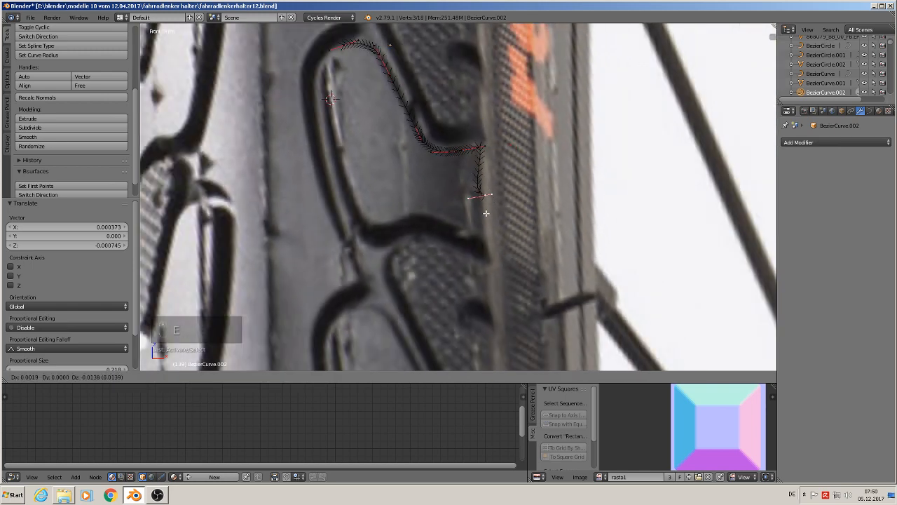
pyautogui.click(487, 259)
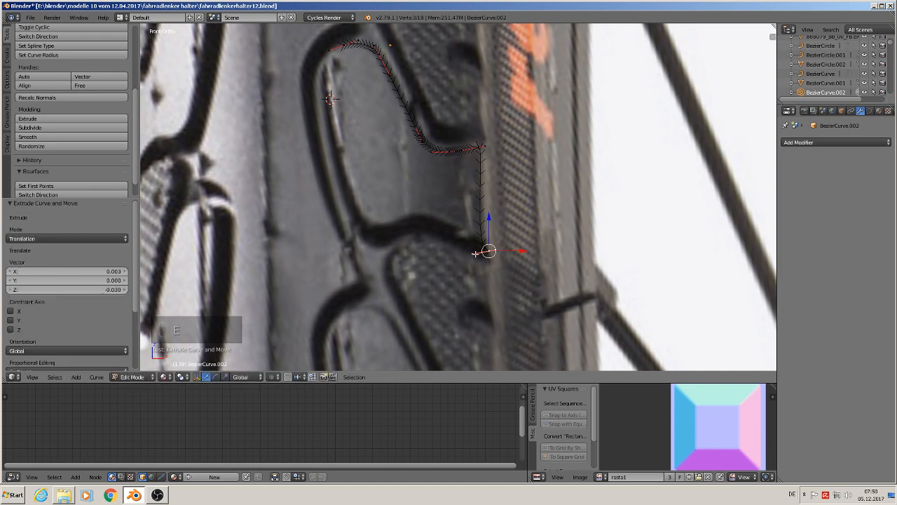
pyautogui.scroll(3, 484, 290)
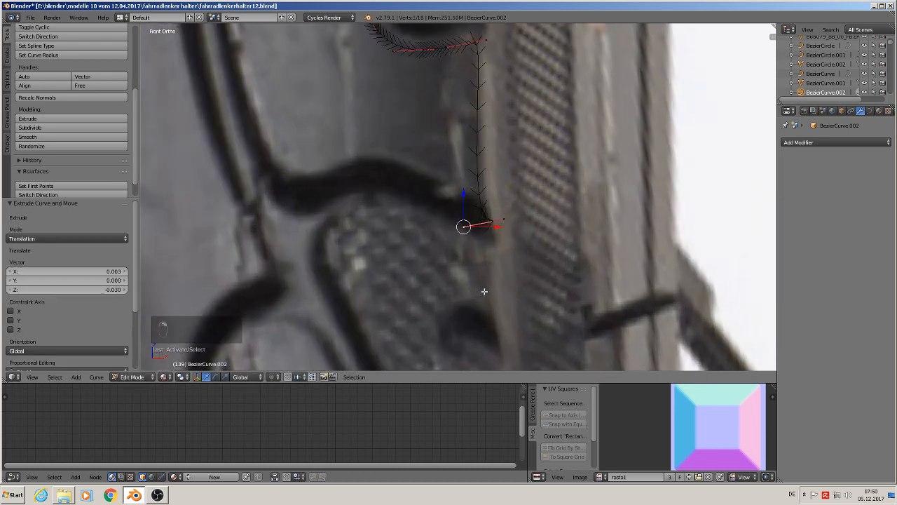
pyautogui.press('g')
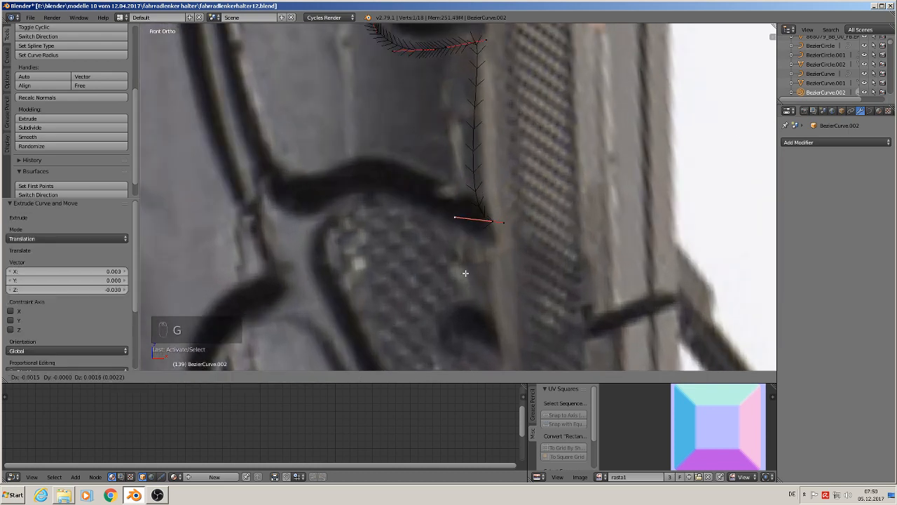
pyautogui.click(502, 230)
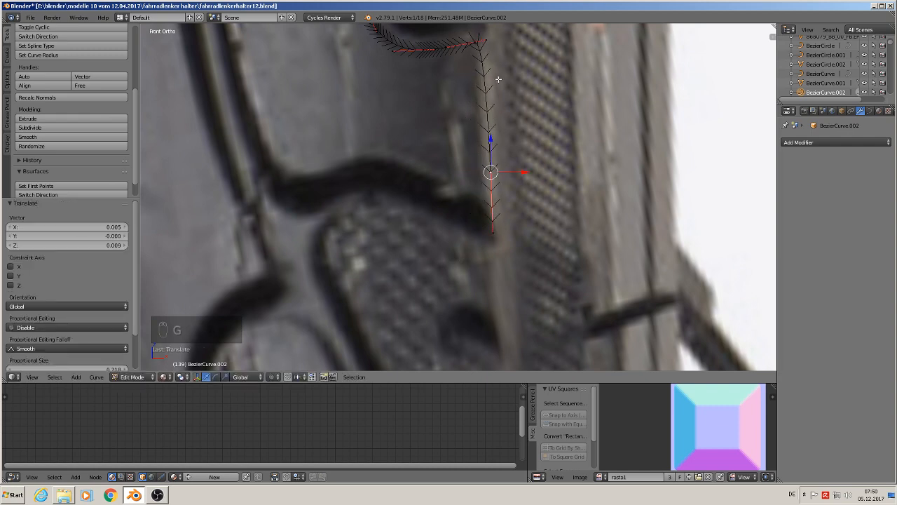
# Step: Extrude the end point -0.016 along X and 0.009 along Z along the block's lower edge, and move its inner handle by 0.009 X, -0.013 Z
pyautogui.rightClick(492, 225)
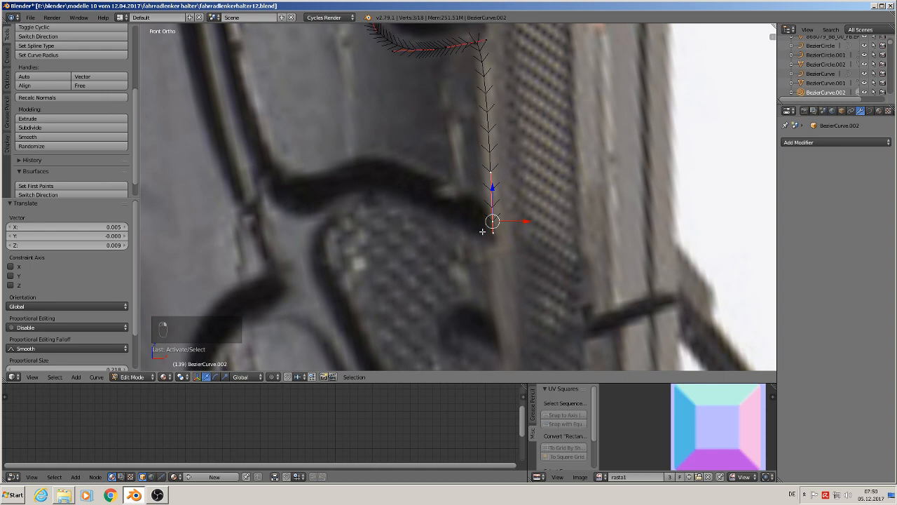
pyautogui.press('e')
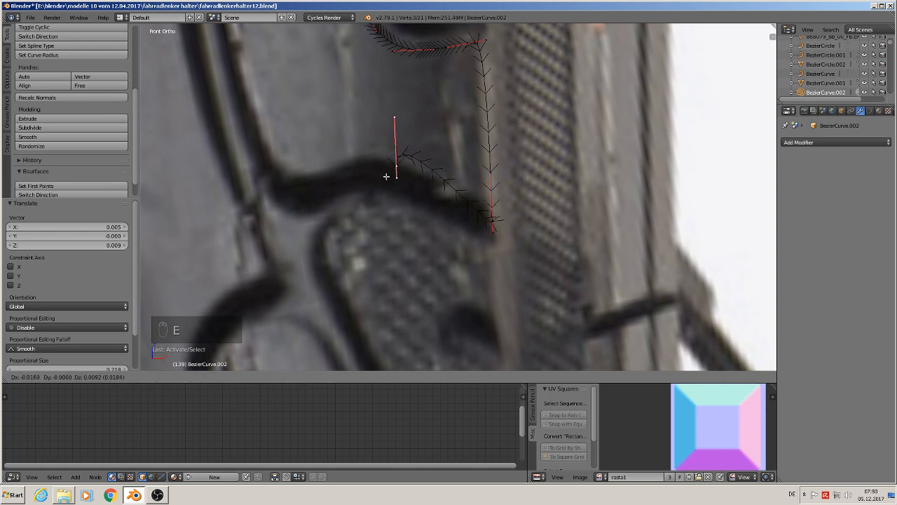
pyautogui.click(386, 176)
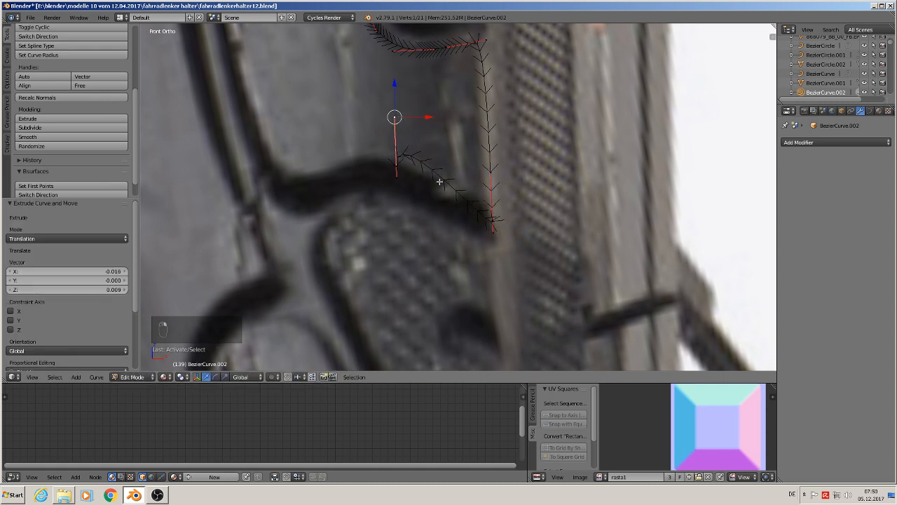
pyautogui.press('g')
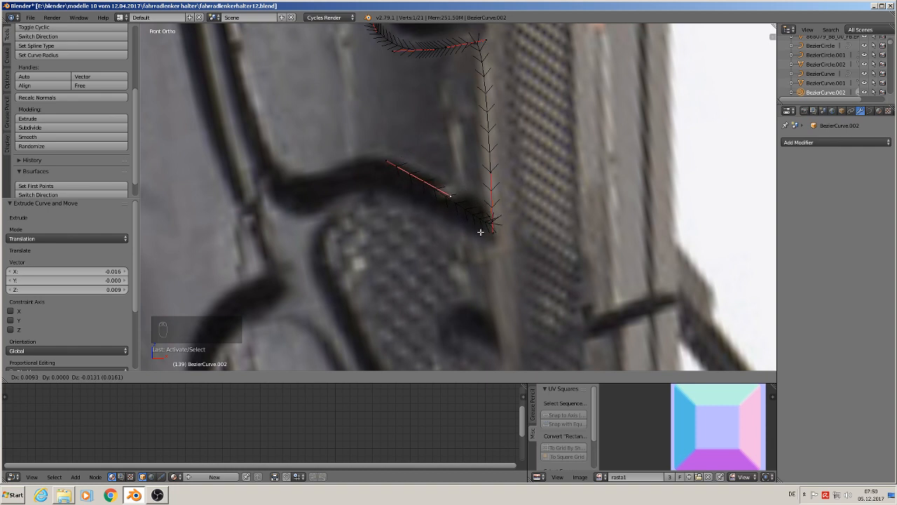
pyautogui.click(480, 231)
# Step: Extrude the end point -0.009 along X and -0.000854 along Z over the lower edge's hump, and move its inner handle by -0.006 X, 0.007 Z
pyautogui.rightClick(398, 171)
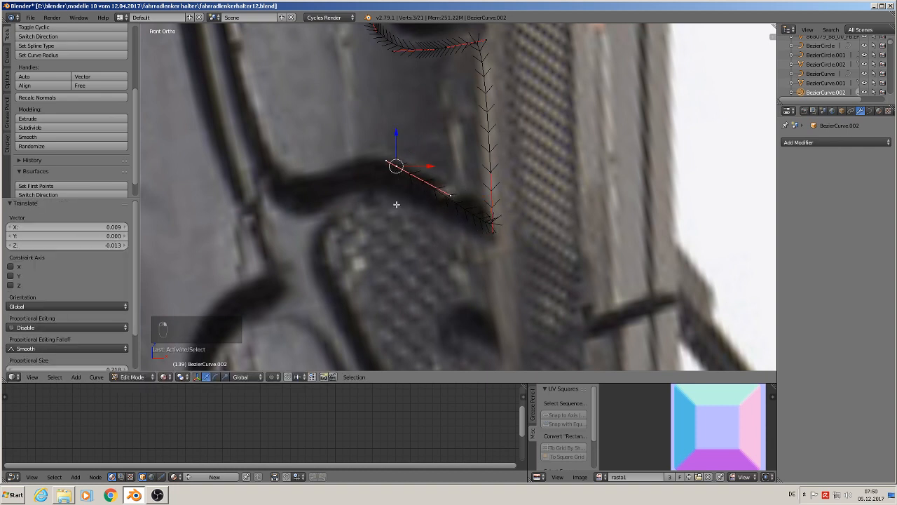
pyautogui.press('e')
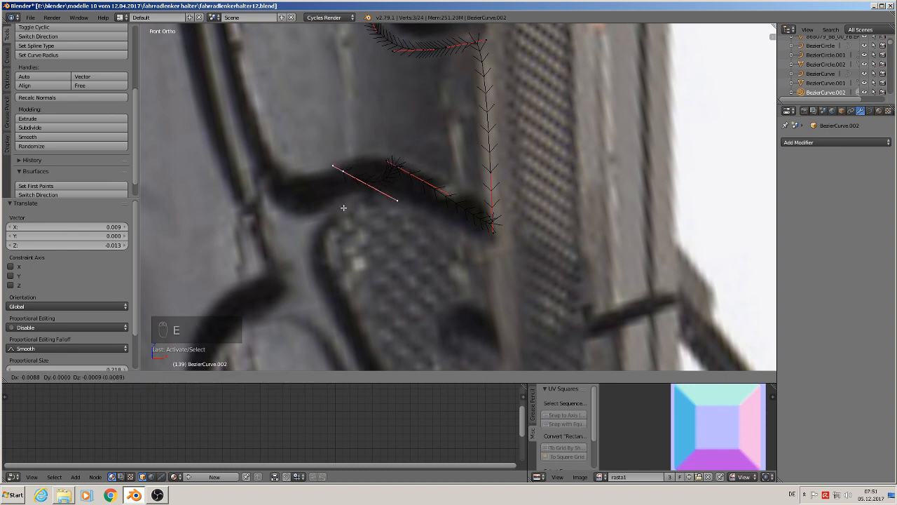
pyautogui.click(343, 207)
pyautogui.rightClick(396, 201)
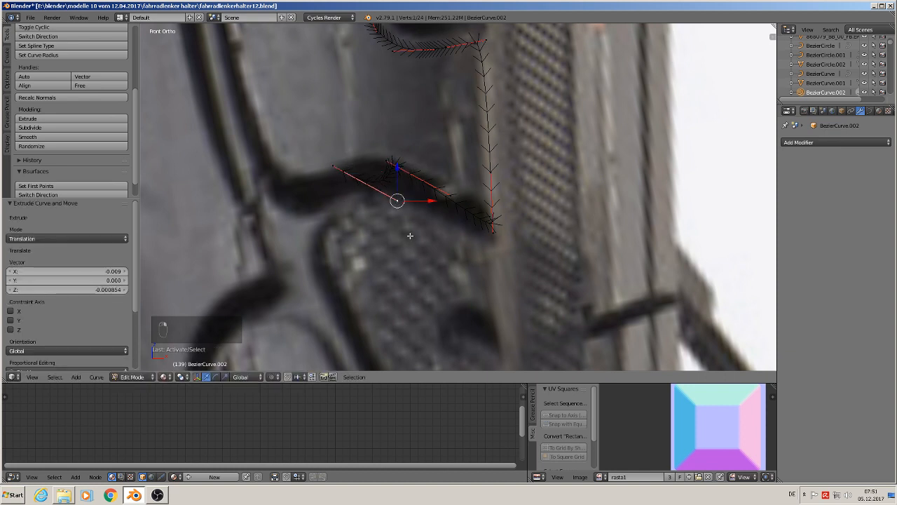
pyautogui.press('g')
pyautogui.click(354, 164)
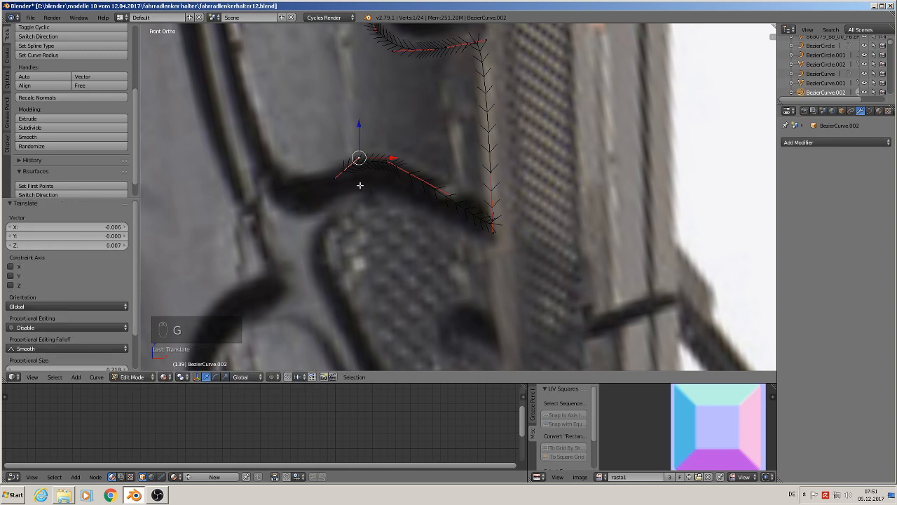
# Step: Extrude the end point -0.011 along X and 0.000388 along Z to the block's lower inner corner, and move its inner handle by -0.000233 X, -0.007 Z
pyautogui.press('e')
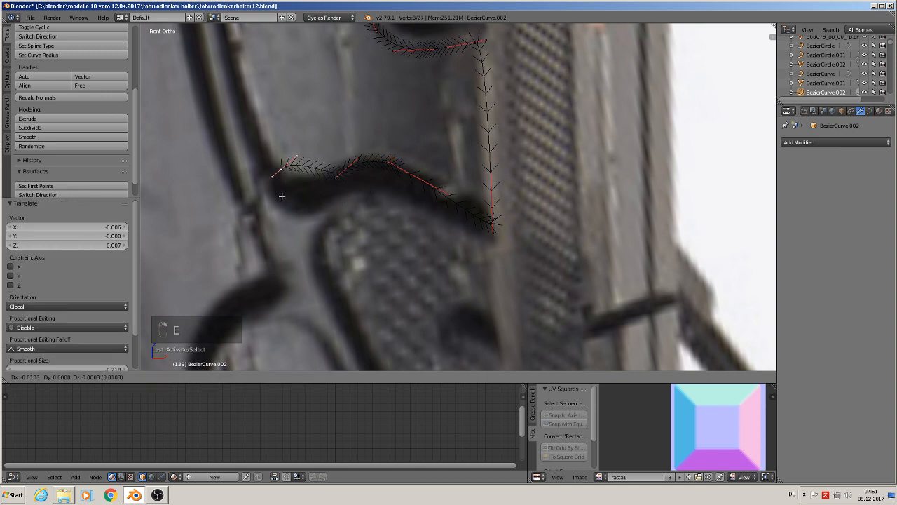
pyautogui.click(274, 194)
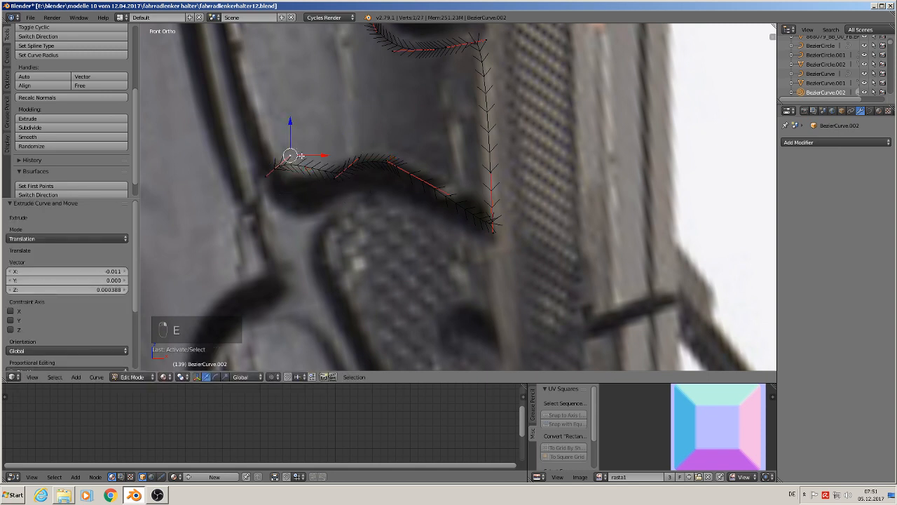
pyautogui.press('g')
pyautogui.click(311, 212)
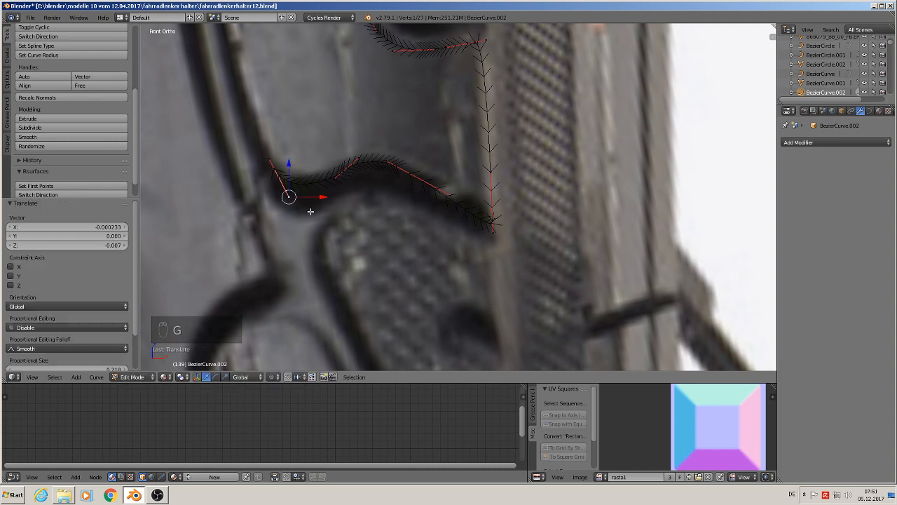
# Step: Extrude the end point -0.011 along X and 0.038 along Z up the block's long side, and move its inner handle by -0.003 X, -0.002 Z
pyautogui.scroll(-3, 314, 127)
pyautogui.keyDown('shift'); pyautogui.moveTo(335, 149); pyautogui.dragTo(398, 240, button='middle'); pyautogui.keyUp('shift')
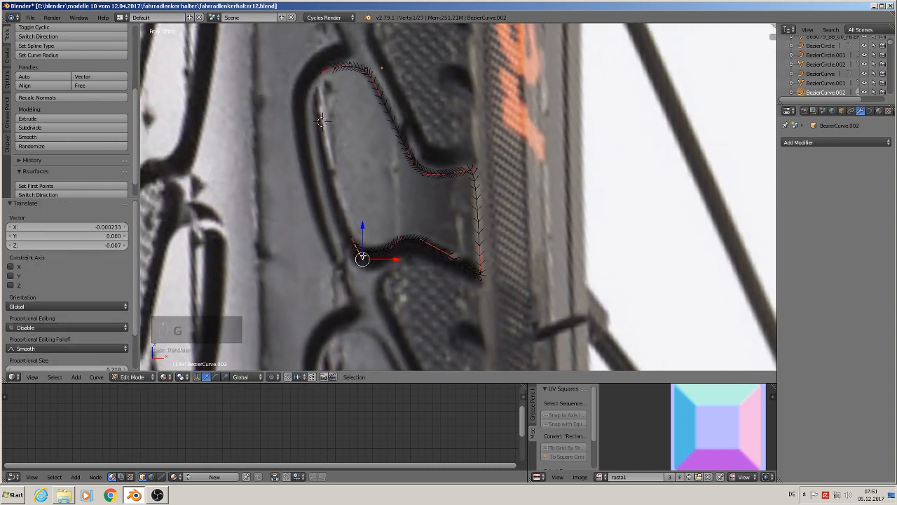
pyautogui.rightClick(354, 245)
pyautogui.press('e')
pyautogui.click(317, 116)
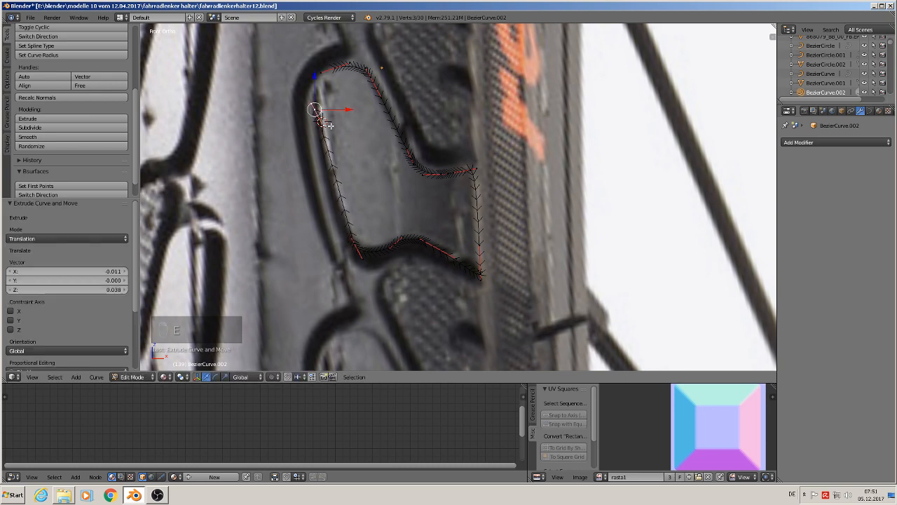
pyautogui.press('g')
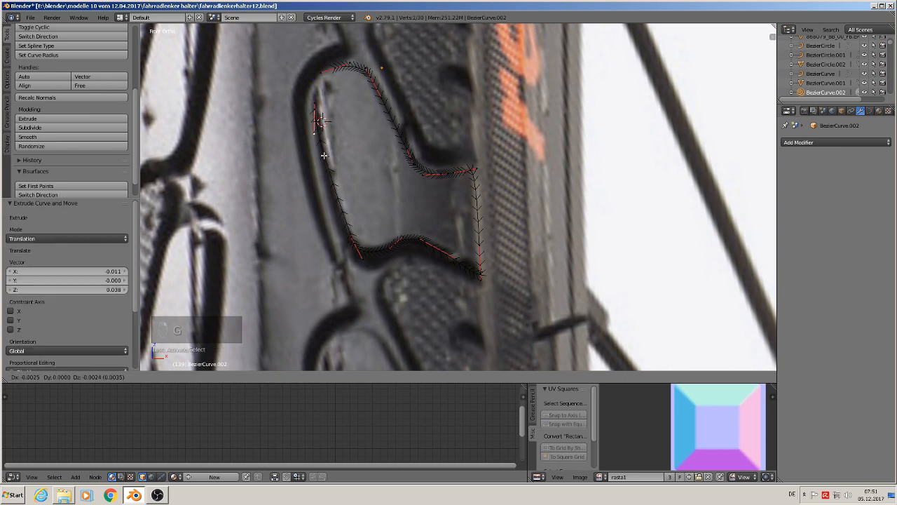
pyautogui.click(329, 151)
# Step: Extrude the end point 0.000809 along X and 0.007 along Z toward the curve's start, and move its inner handle by -0.001 X, 0.004 Z
pyautogui.scroll(5, 397, 218)
pyautogui.scroll(2, 397, 219)
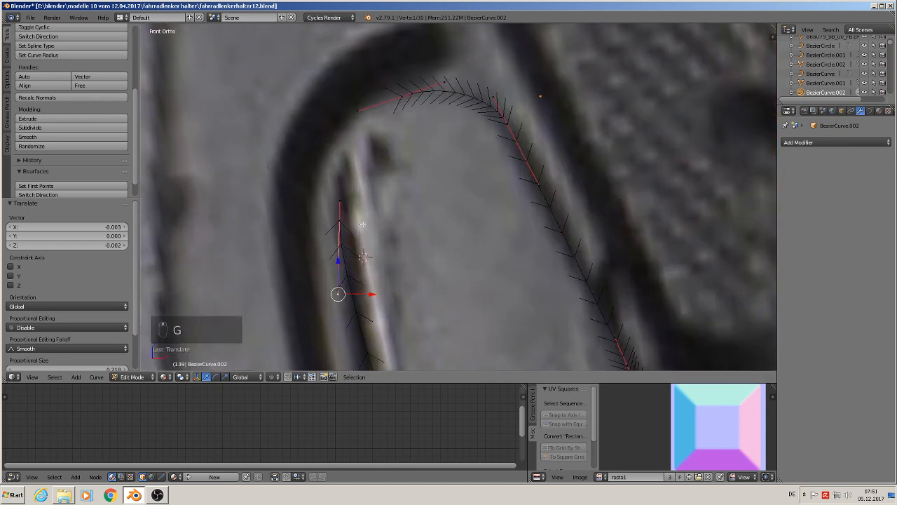
pyautogui.rightClick(333, 214)
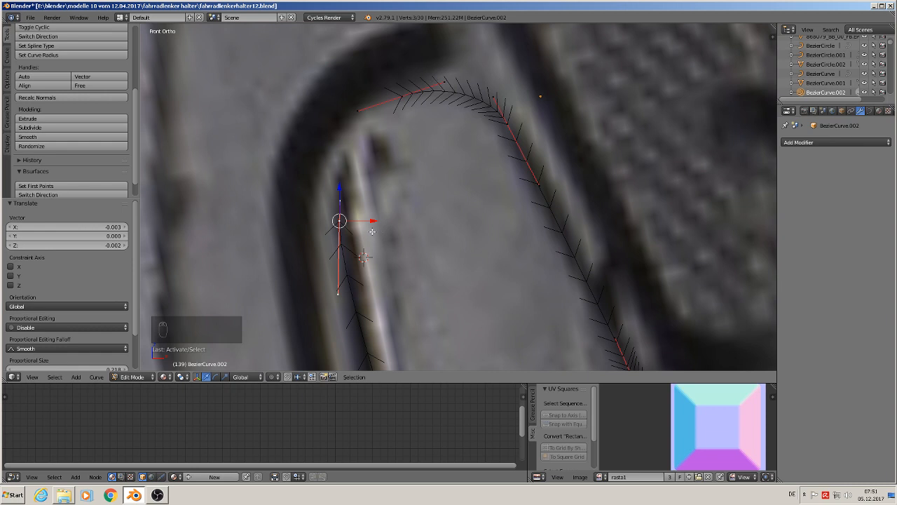
pyautogui.press('e')
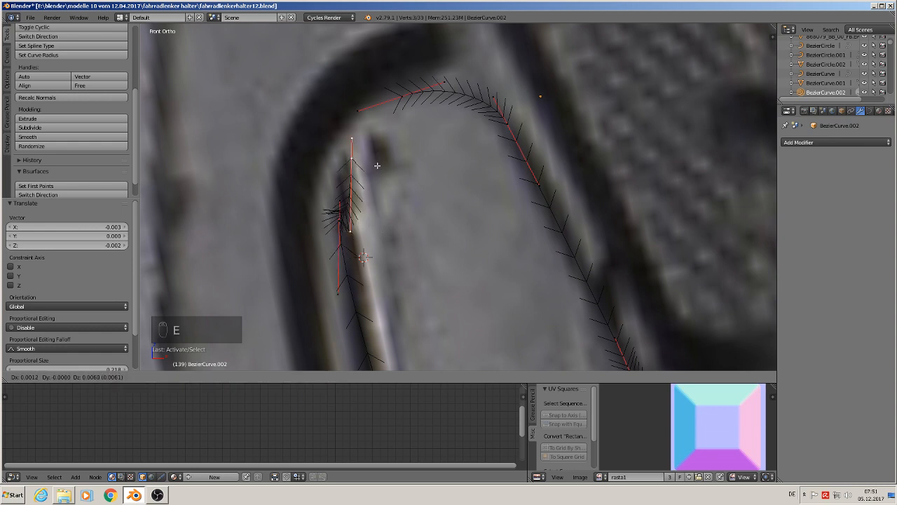
pyautogui.click(356, 230)
pyautogui.rightClick(350, 225)
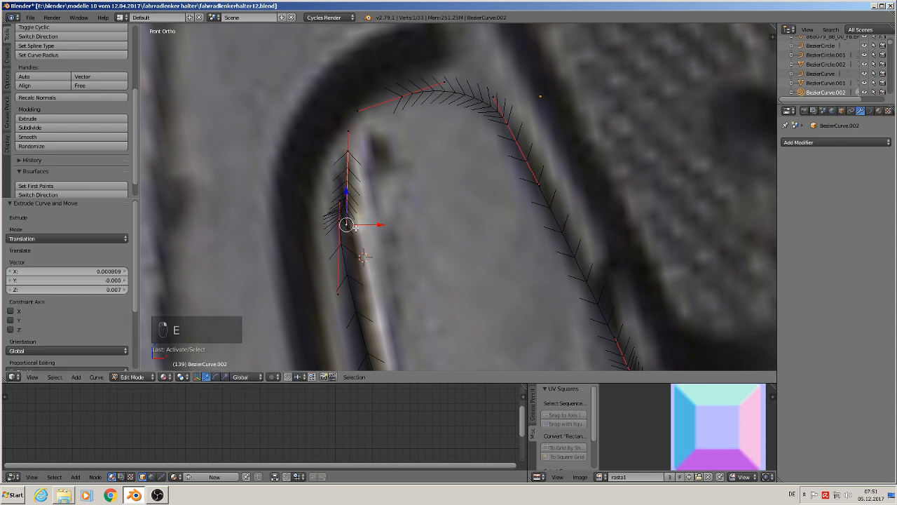
pyautogui.press('g')
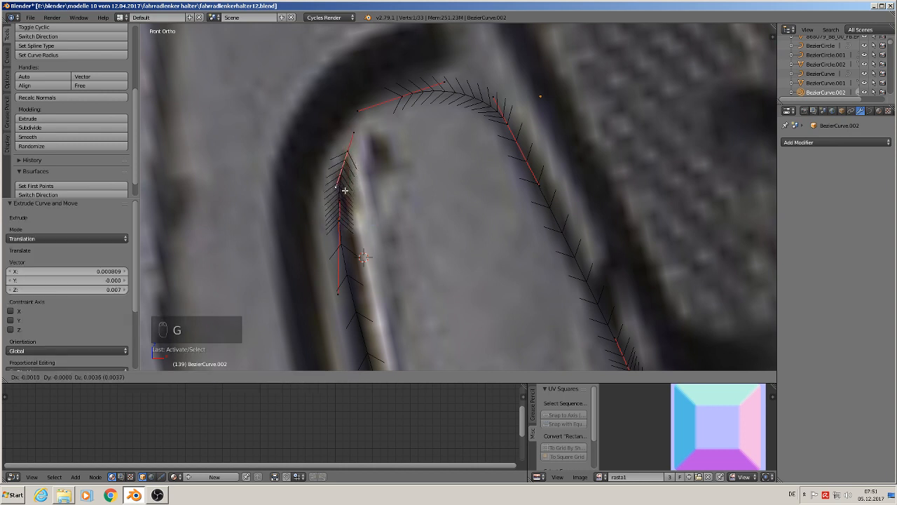
pyautogui.click(344, 190)
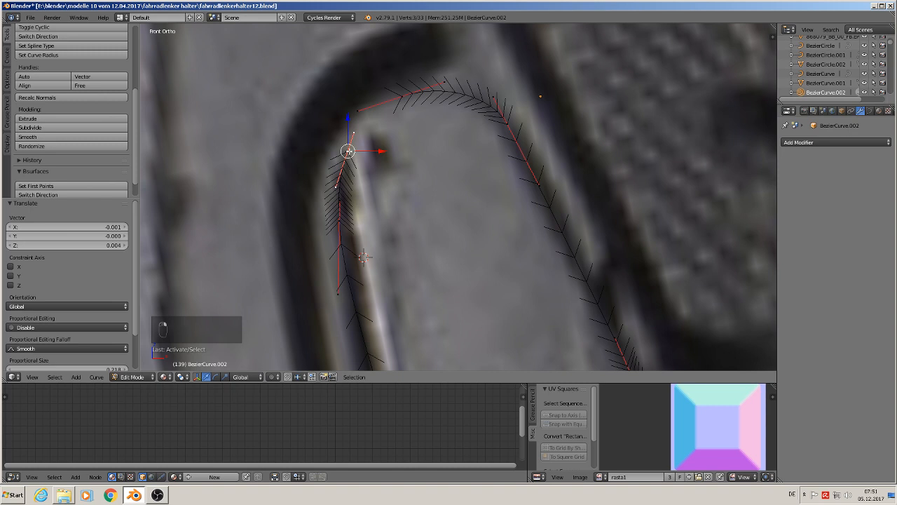
# Step: Close the tread block outline by making a segment between the curve's end point and start point
pyautogui.keyDown('shift'); pyautogui.rightClick(403, 98); pyautogui.keyUp('shift')
pyautogui.press('f')
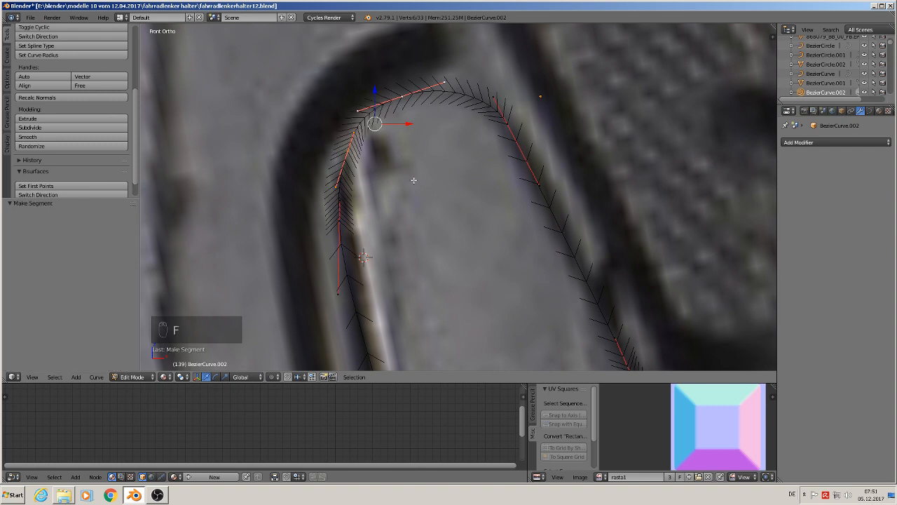
# Step: Move the lower handle of the tread outline's upper inner corner point slightly upward to smooth the curve's bend
pyautogui.press('Tab')
pyautogui.scroll(2, 509, 273)
pyautogui.press('Tab')
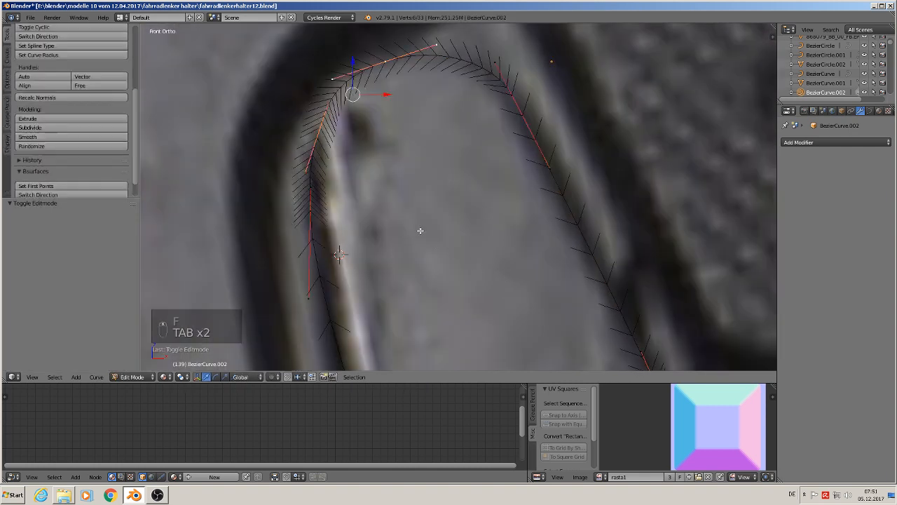
pyautogui.rightClick(307, 168)
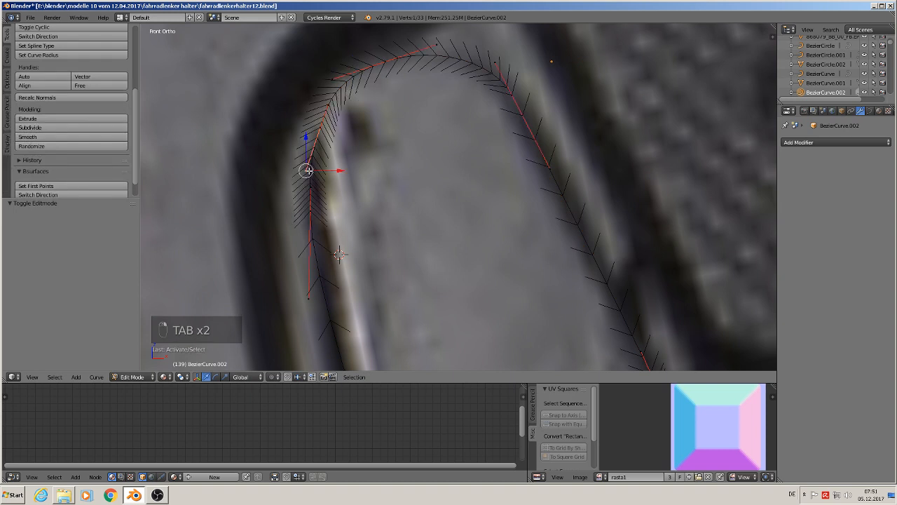
pyautogui.press('g')
pyautogui.click(312, 154)
pyautogui.press('Tab')
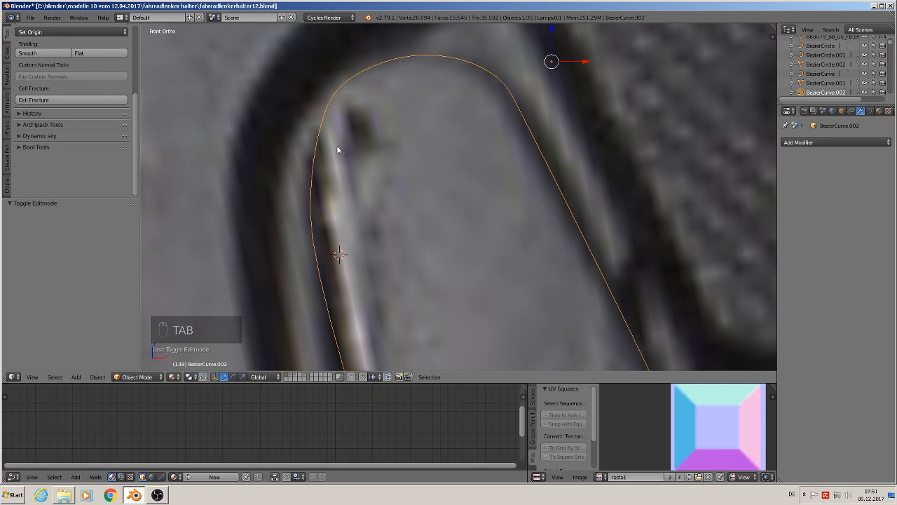
# Step: Shift the upper inner corner point about -0.0004 along X, and move the next lower point's upper handle about -0.0002 X, 0.0005 Z
pyautogui.press('Tab')
pyautogui.rightClick(324, 130)
pyautogui.press('g')
pyautogui.press('x')
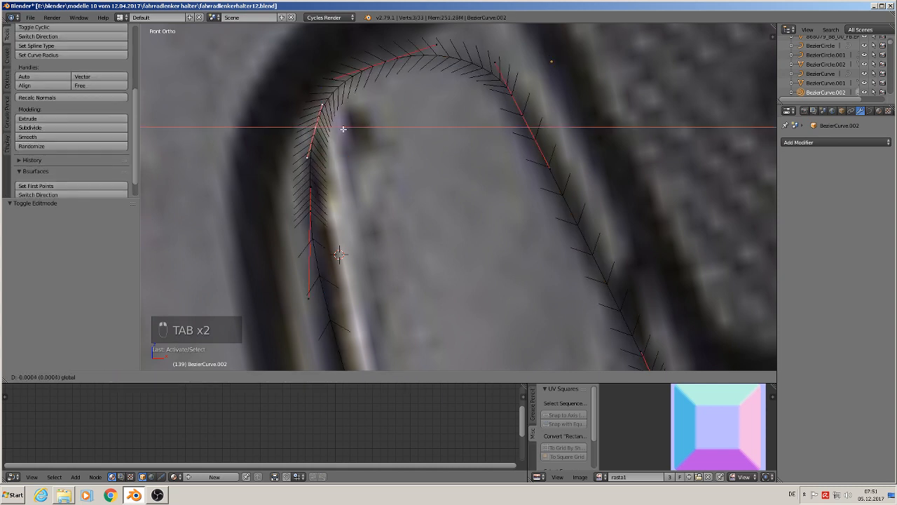
pyautogui.click(343, 128)
pyautogui.press('Tab')
pyautogui.press('Tab')
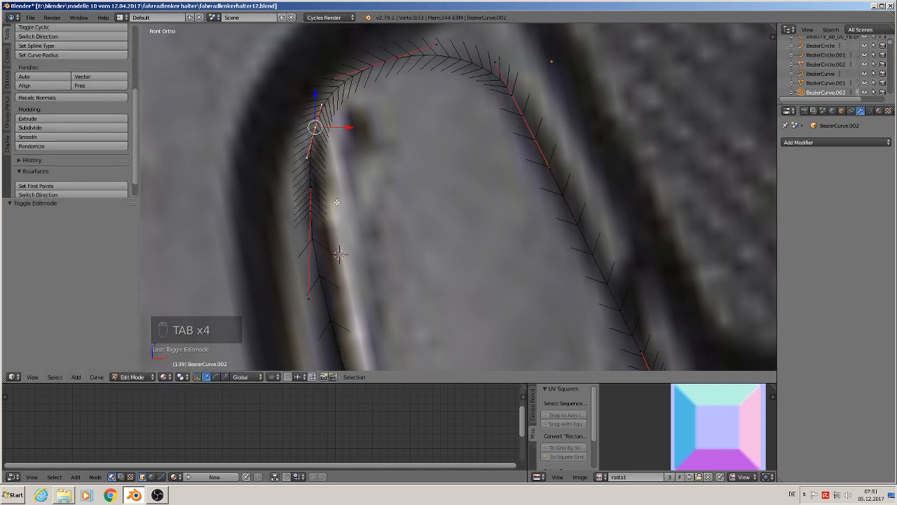
pyautogui.press('g')
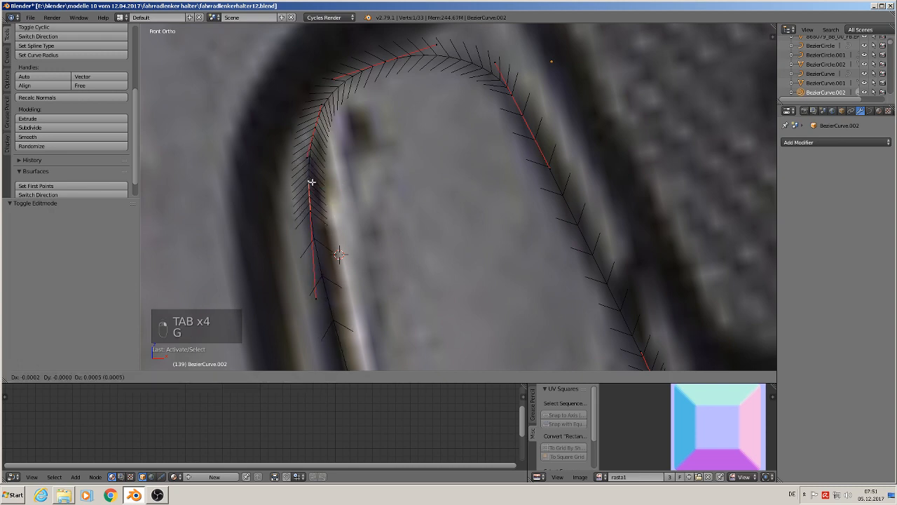
pyautogui.press('Tab')
# Step: Place the 3D cursor at the inner edge of the textured tread block below the outline and add a Bezier curve there
pyautogui.scroll(-5, 379, 226)
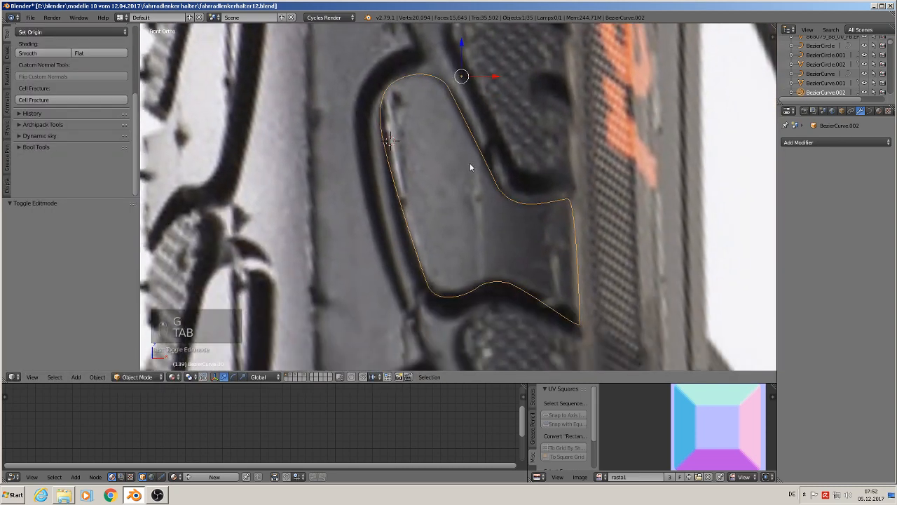
pyautogui.scroll(-3, 488, 217)
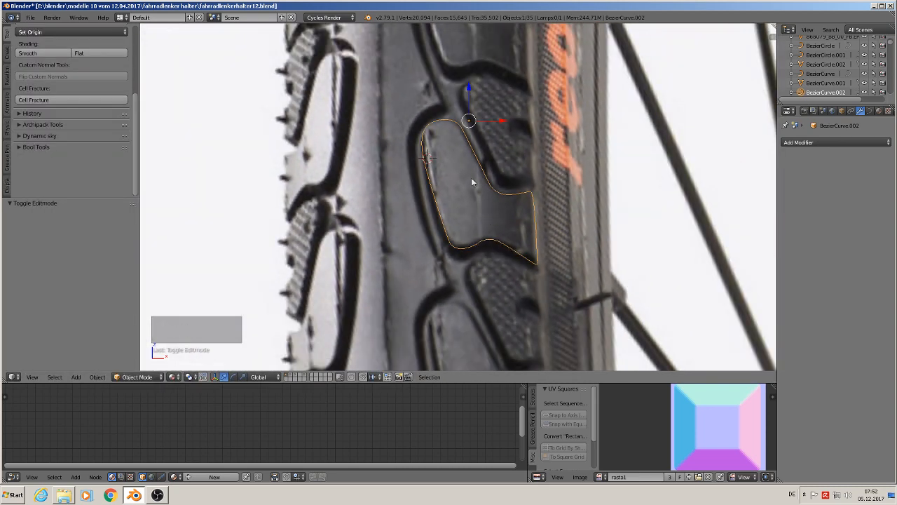
pyautogui.scroll(-1, 507, 186)
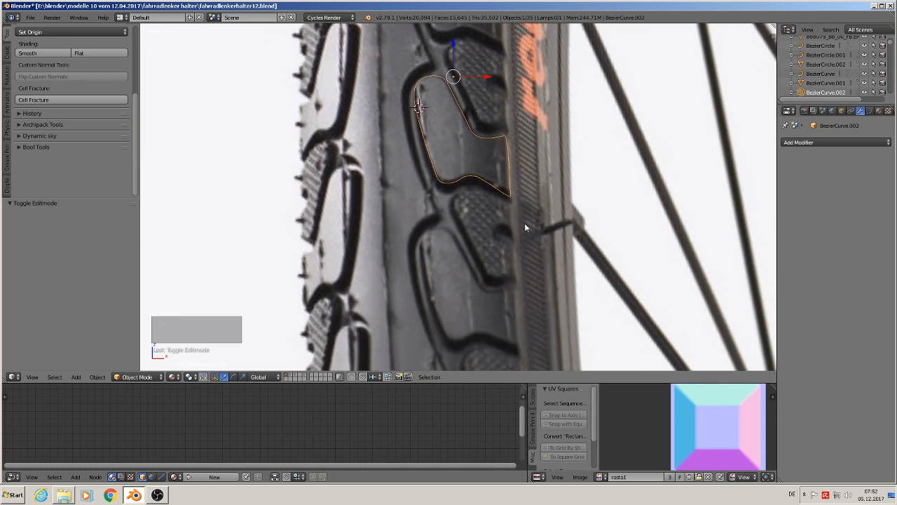
pyautogui.keyDown('shift'); pyautogui.moveTo(525, 224); pyautogui.dragTo(480, 233, button='middle'); pyautogui.keyUp('shift')
pyautogui.scroll(1, 484, 230)
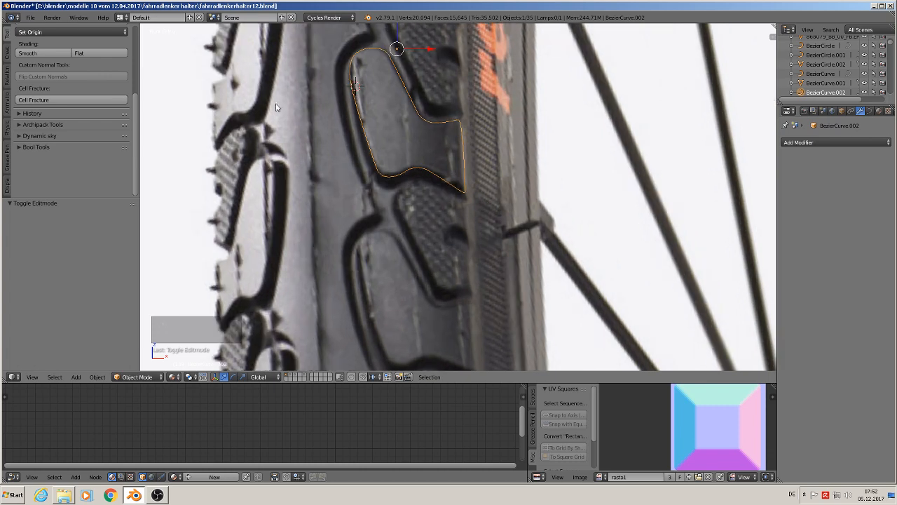
pyautogui.scroll(1, 440, 213)
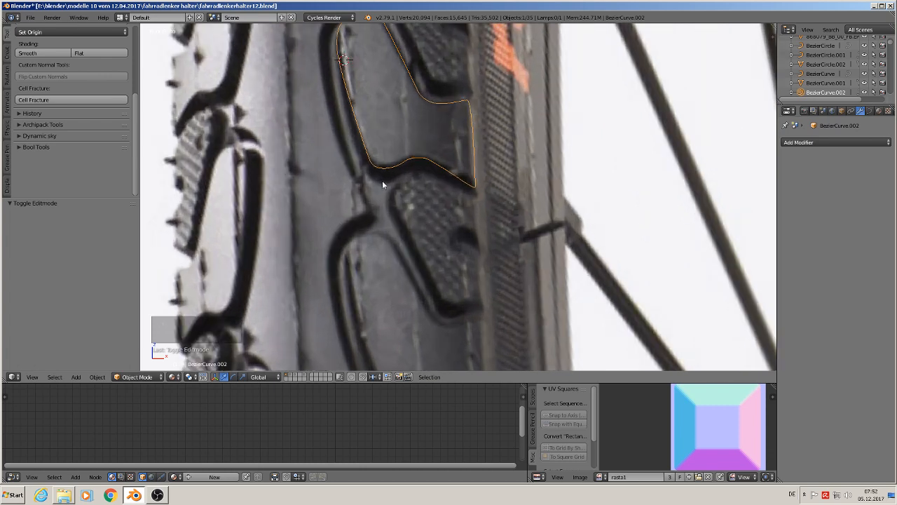
pyautogui.click(398, 214)
pyautogui.click(75, 377)
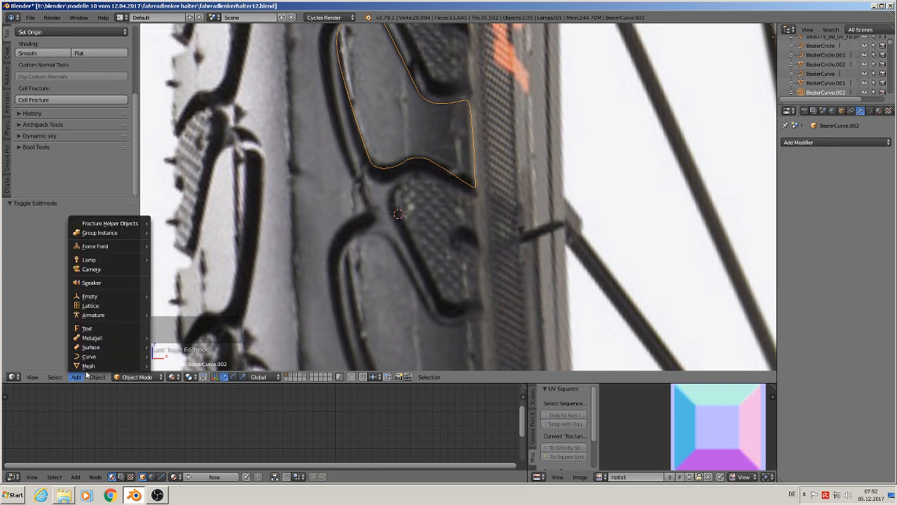
pyautogui.moveTo(85, 358)
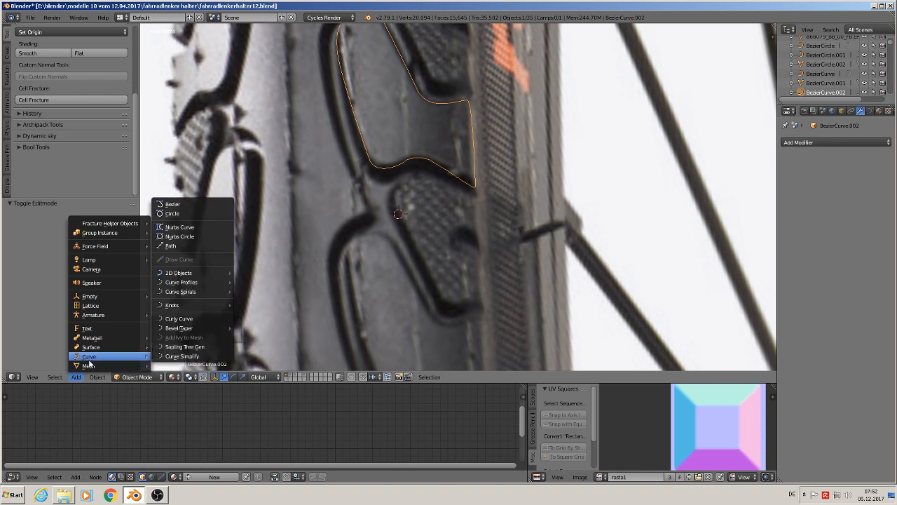
pyautogui.click(180, 205)
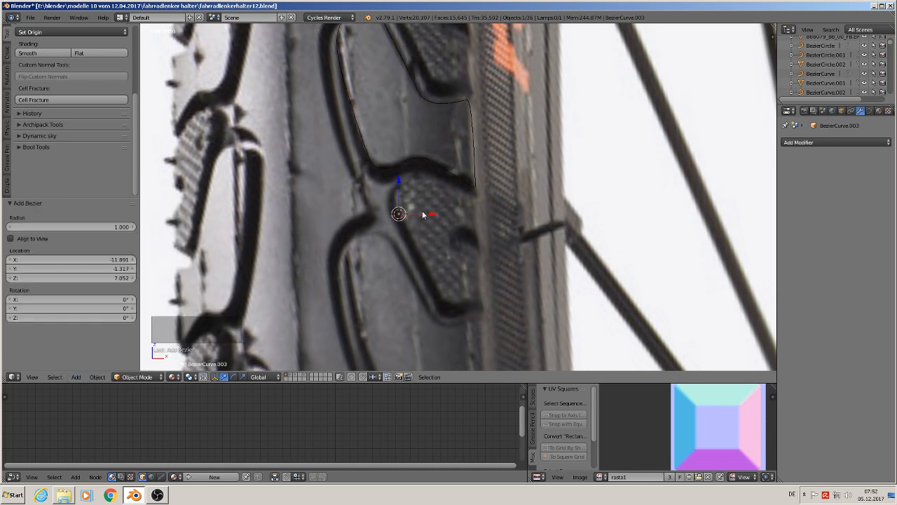
# Step: Try to rotate the new Bezier curve about the X axis, and scale it by 0.083
pyautogui.press('r')
pyautogui.press('x')
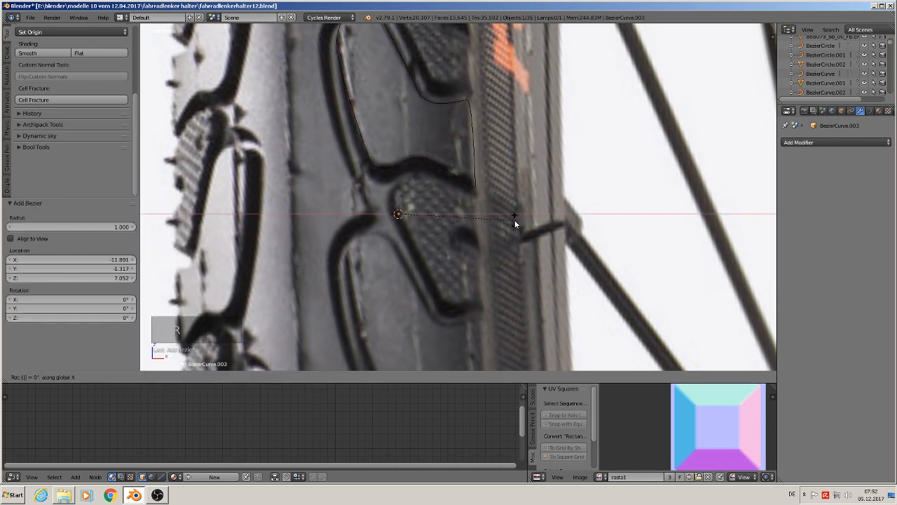
pyautogui.click(515, 221)
pyautogui.press('s')
pyautogui.click(414, 223)
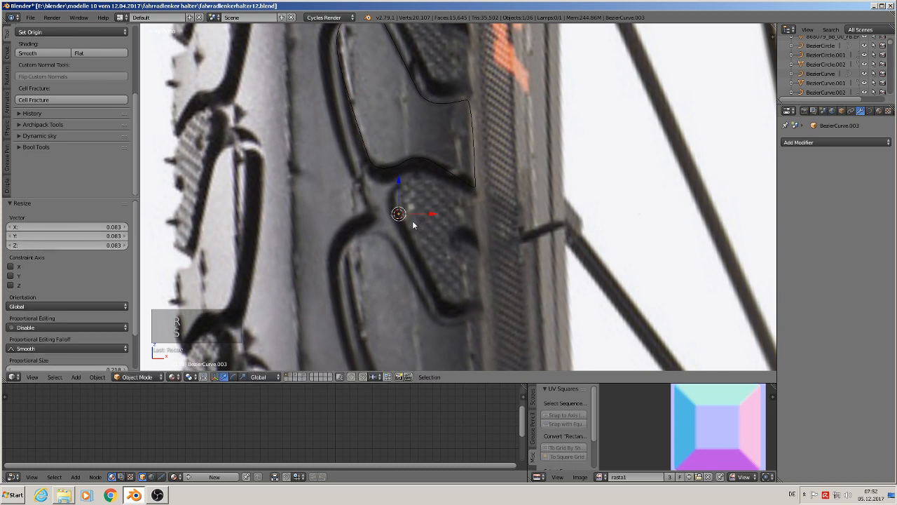
# Step: Move the new Bezier curve -0.043 along the Y axis, in front of the reference image
pyautogui.moveTo(413, 223); pyautogui.dragTo(356, 266, button='middle')
pyautogui.press('g')
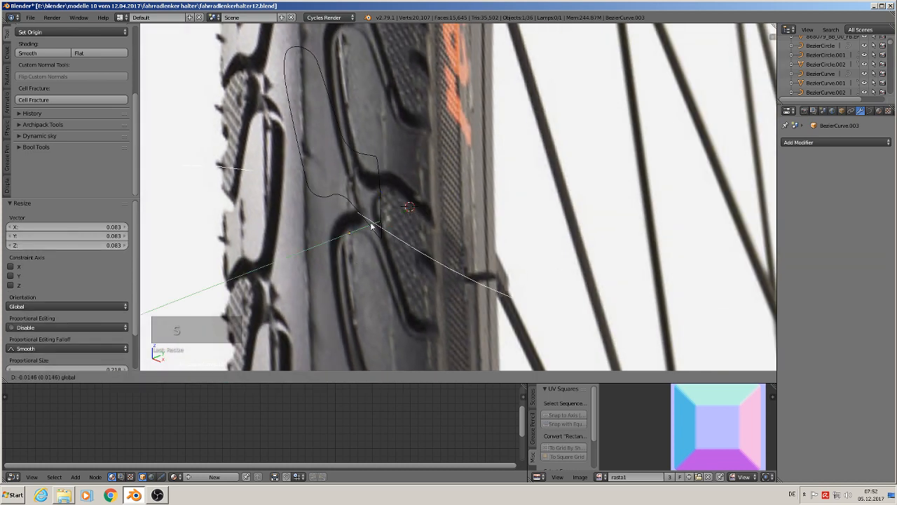
pyautogui.press('y')
pyautogui.click(315, 245)
pyautogui.press('KP_1')
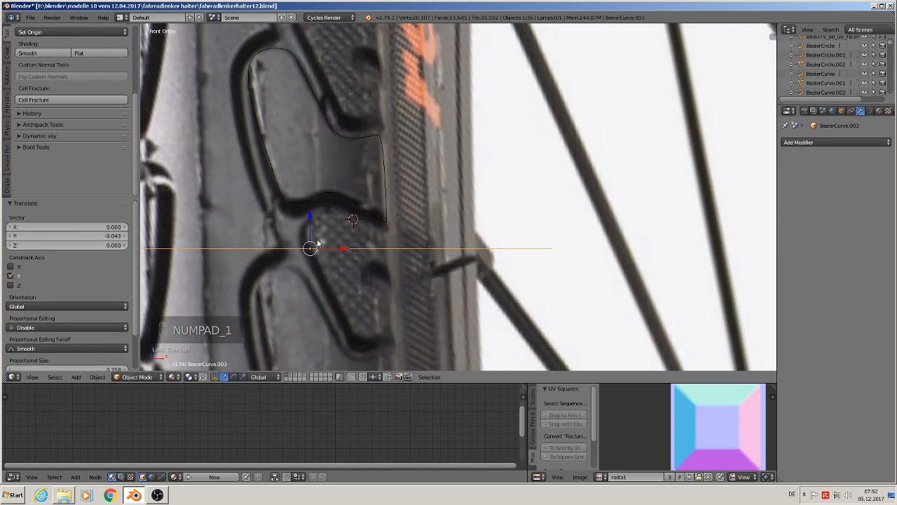
# Step: Rotate the new Bezier curve 90° about the X axis so it faces the front view
pyautogui.press('r')
pyautogui.press('x')
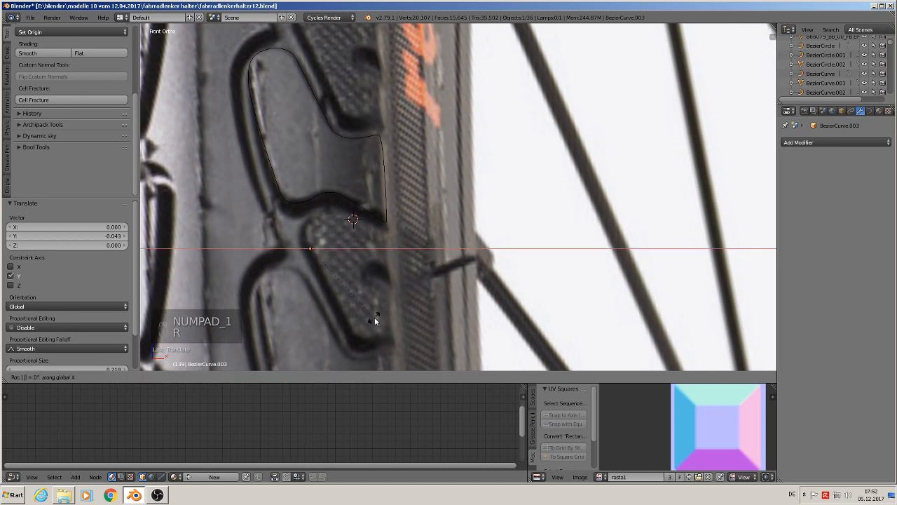
pyautogui.click(374, 317)
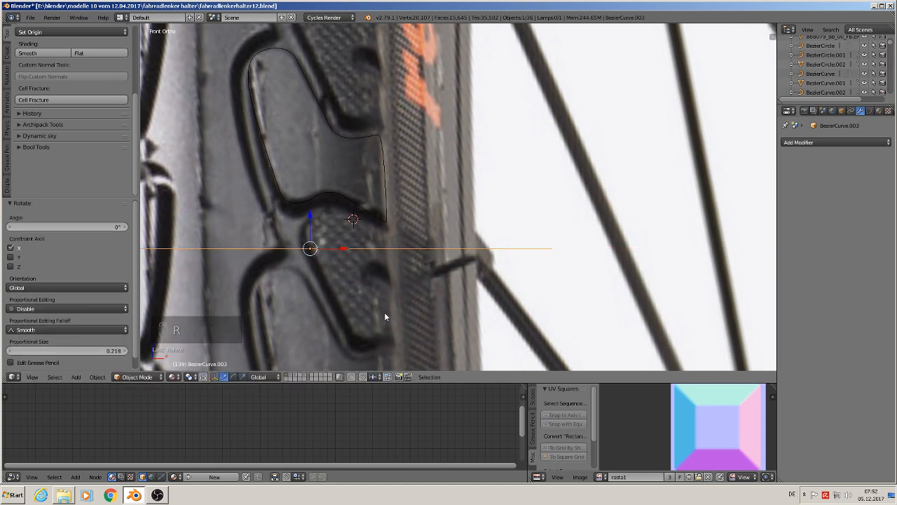
pyautogui.write('r')
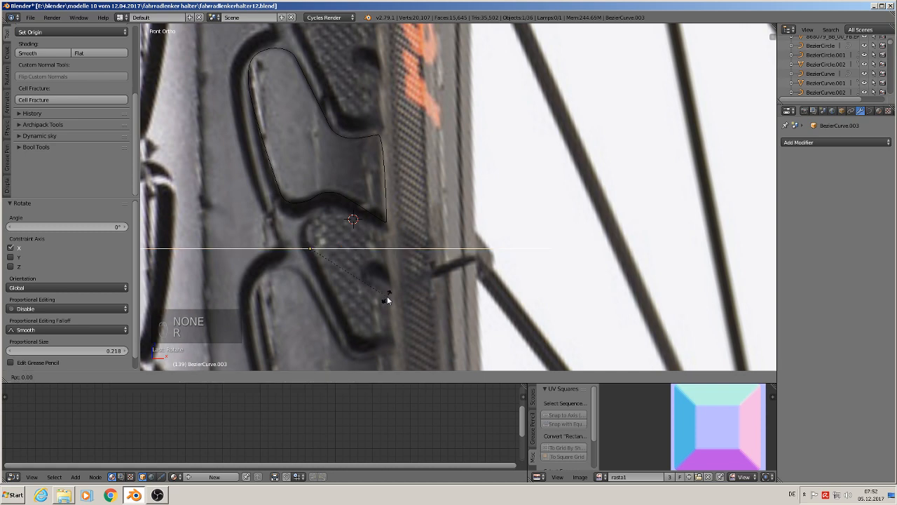
pyautogui.write('x90')
pyautogui.press('Return')
# Step: Scale the curve by 0.131 and move it 0.009 along X and 0.001 along Z onto the textured tread block
pyautogui.press('s')
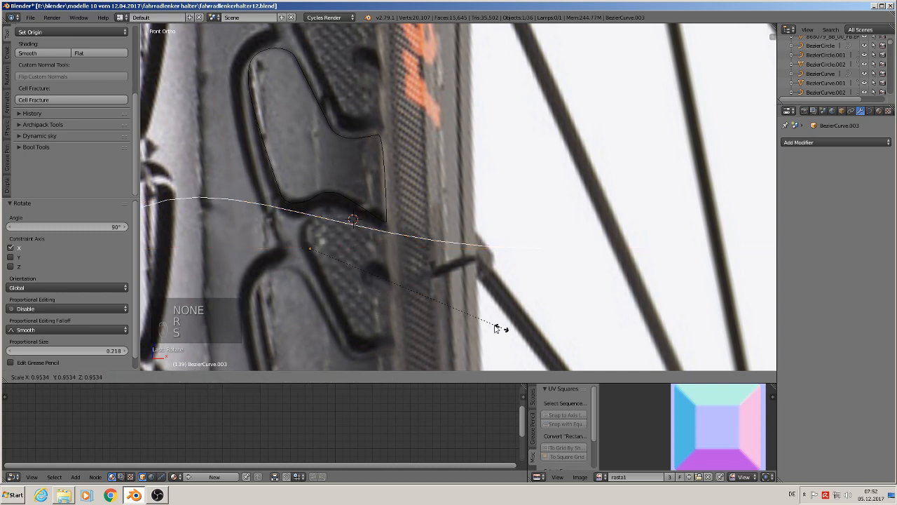
pyautogui.click(333, 269)
pyautogui.scroll(5, 325, 262)
pyautogui.scroll(-3, 325, 266)
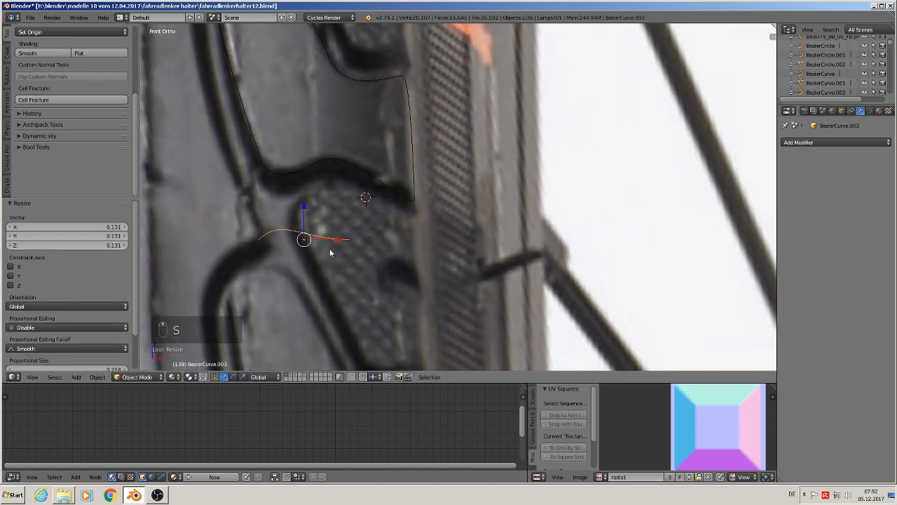
pyautogui.scroll(3, 330, 250)
pyautogui.press('g')
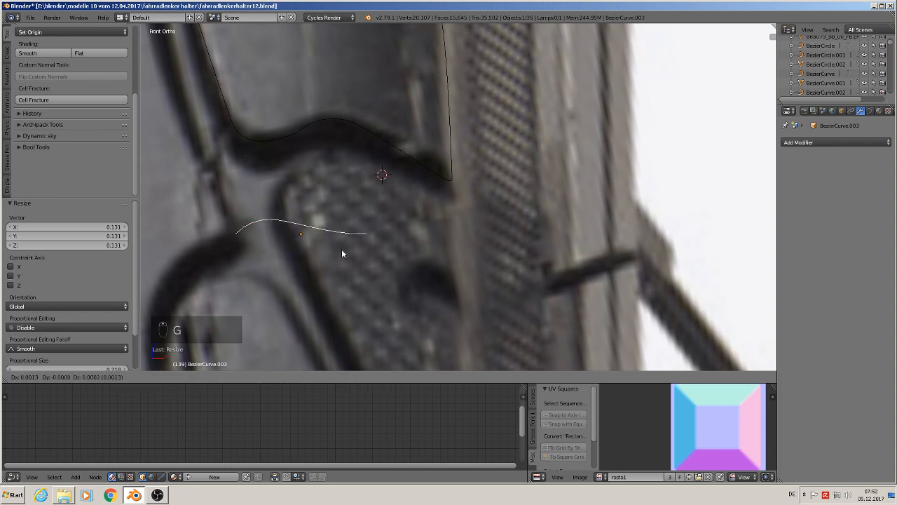
pyautogui.click(387, 243)
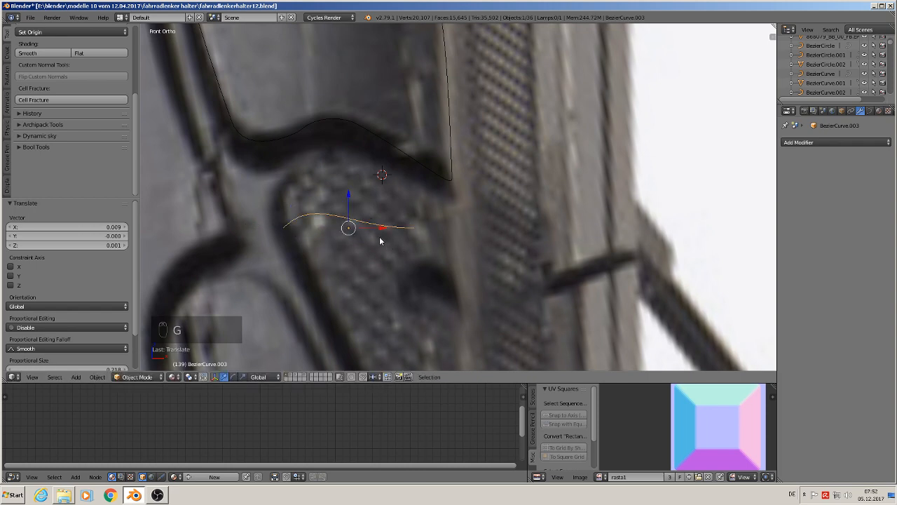
# Step: Move the start point's upper handle by -0.006 X, -0.002 Z, and the curve's end point by -0.017 X, 0.010 Z to the block's upper edge
pyautogui.press('Tab')
pyautogui.rightClick(313, 192)
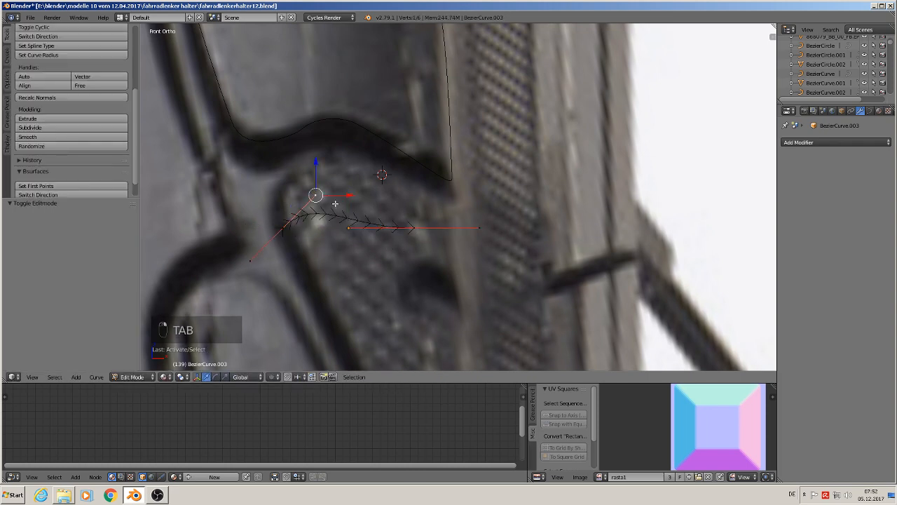
pyautogui.press('g')
pyautogui.click(299, 217)
pyautogui.rightClick(414, 227)
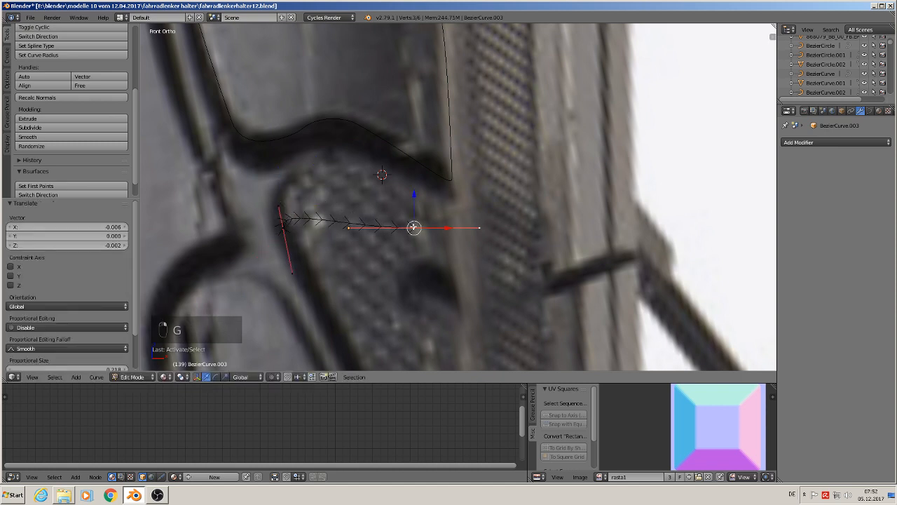
pyautogui.press('g')
pyautogui.click(313, 167)
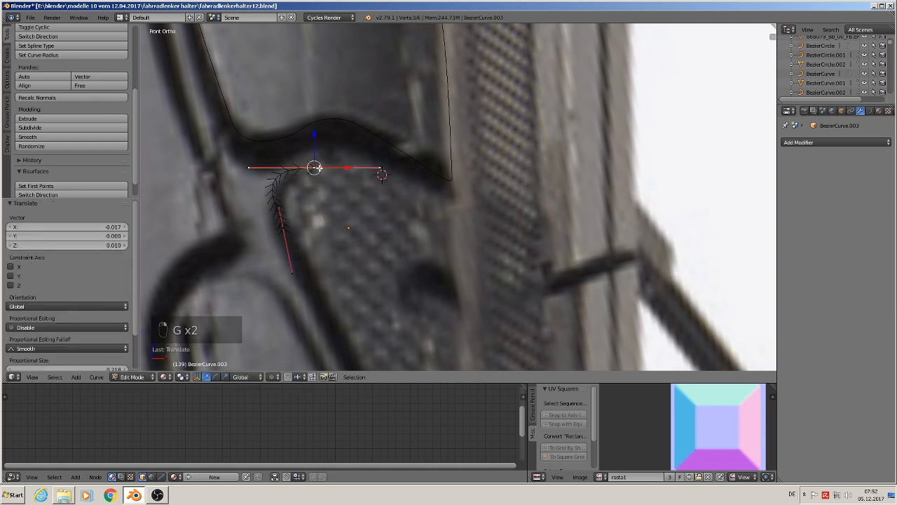
# Step: Move the end point's inner handle by 0.004 X, -0.002 Z and its outer handle by -0.008 X, -0.003 Z
pyautogui.rightClick(251, 167)
pyautogui.press('g')
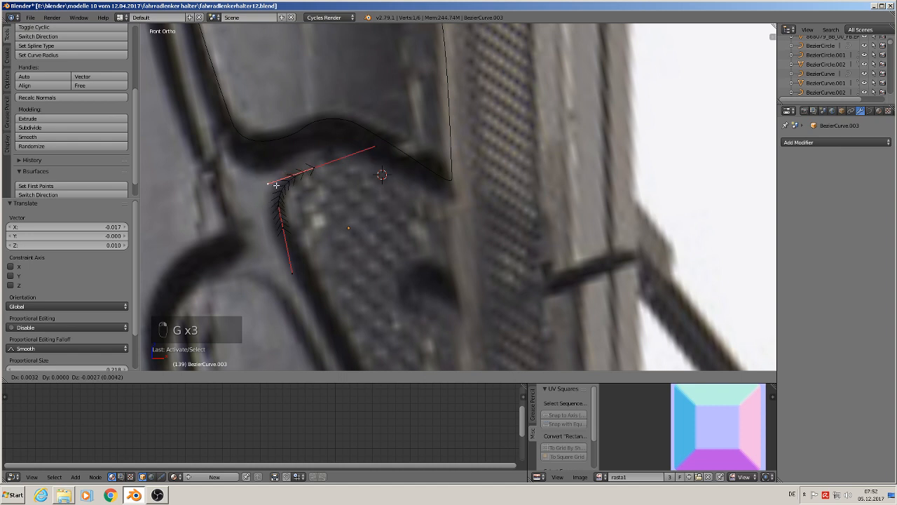
pyautogui.click(281, 182)
pyautogui.press('g')
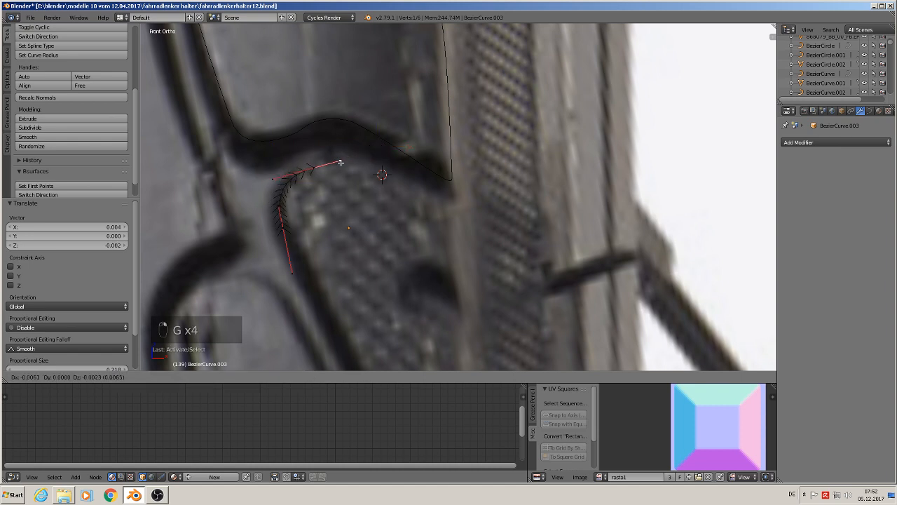
pyautogui.click(319, 168)
# Step: Extrude the end point 0.023 along X and -0.008 along Z to the textured block's upper outer corner
pyautogui.rightClick(317, 169)
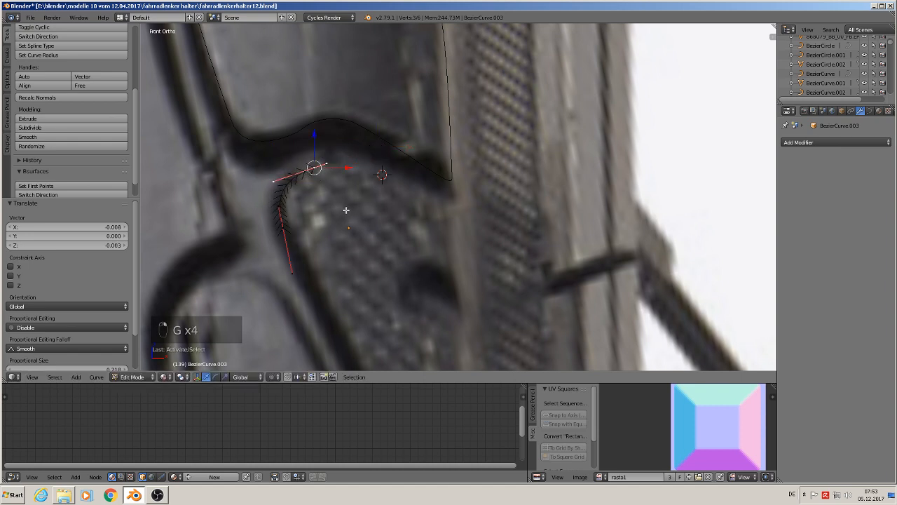
pyautogui.press('e')
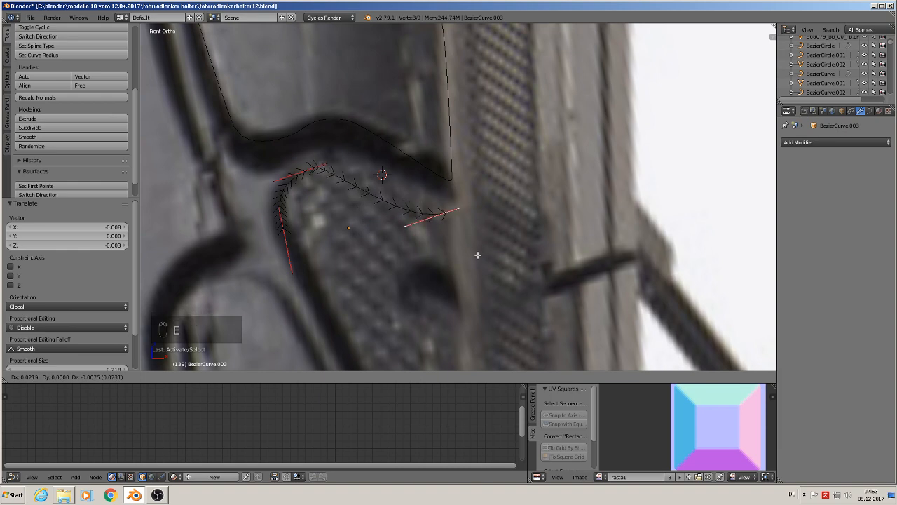
pyautogui.click(482, 256)
# Step: Move the outer handle of the point on the textured block's upper edge by 0.004 X and -0.000782 Z
pyautogui.scroll(-2, 480, 274)
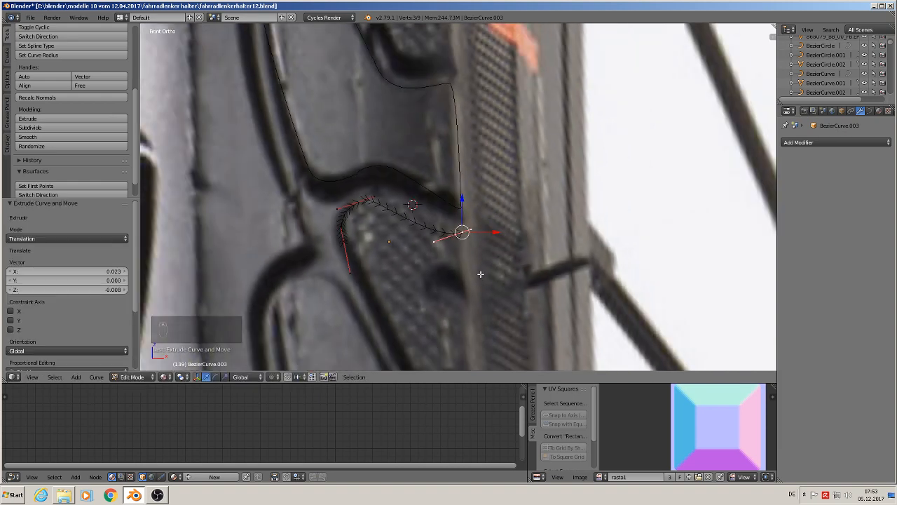
pyautogui.keyDown('shift'); pyautogui.moveTo(477, 292); pyautogui.dragTo(434, 244, button='middle'); pyautogui.keyUp('shift')
pyautogui.rightClick(326, 150)
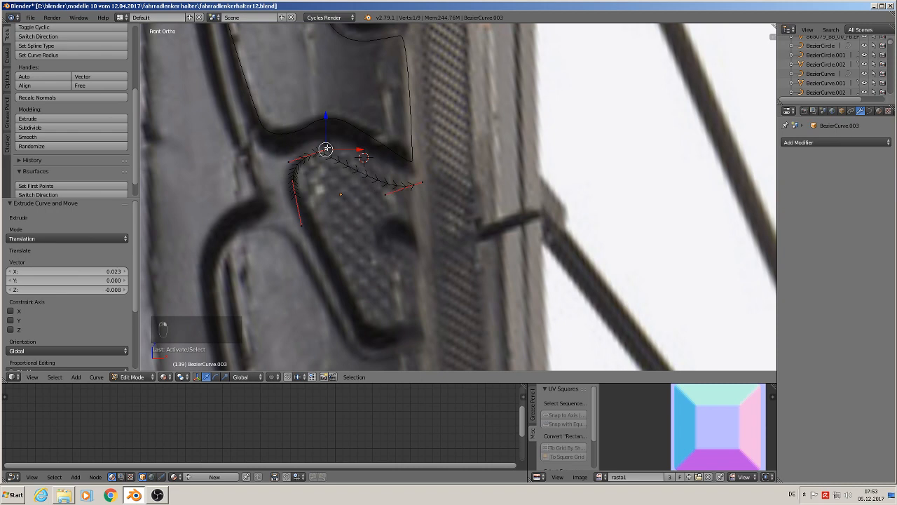
pyautogui.press('g')
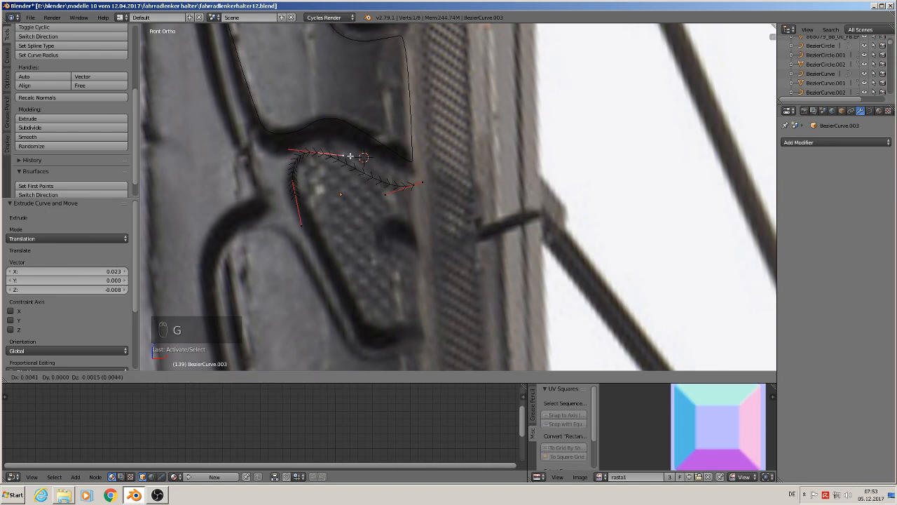
pyautogui.click(351, 155)
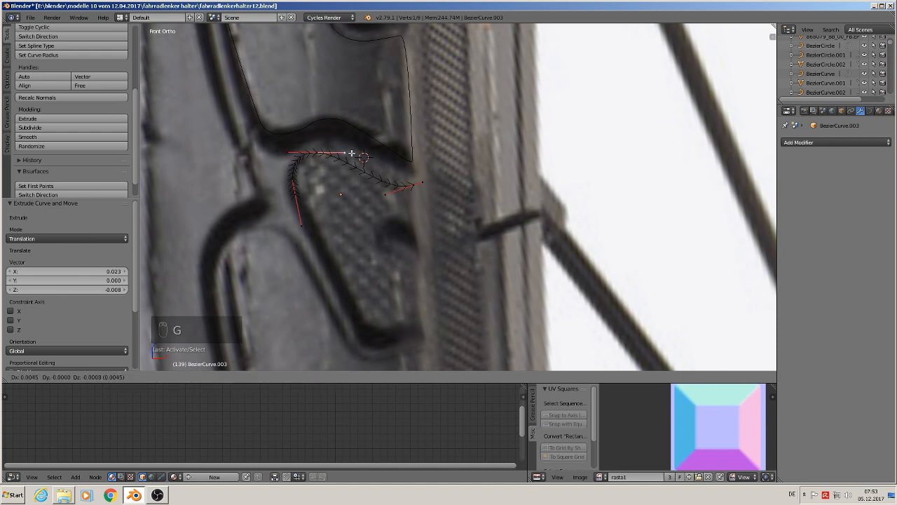
# Step: Extrude the end point 0.001 X and -0.033 Z to the block's lower outer corner, and move its inner handle by 0.006 X, 0.013 Z
pyautogui.rightClick(420, 184)
pyautogui.keyDown('shift'); pyautogui.scroll(-2, 458, 280); pyautogui.keyUp('shift')
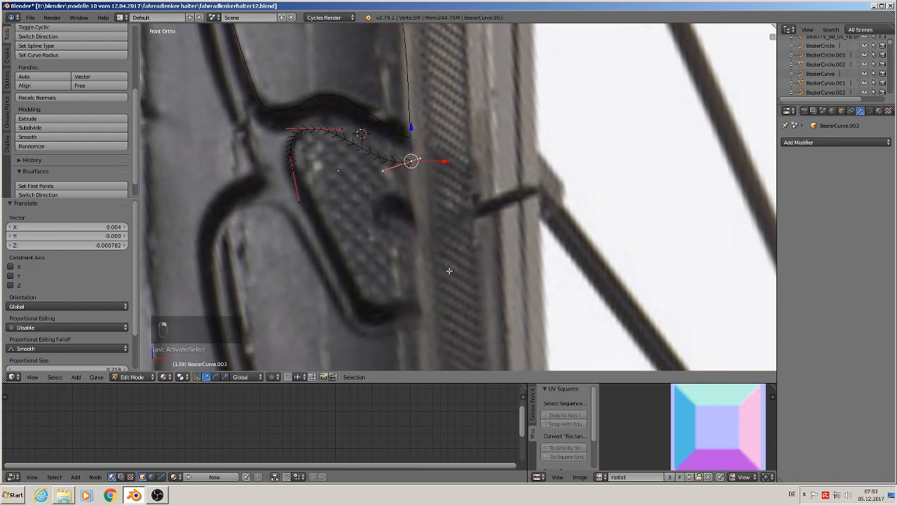
pyautogui.press('e')
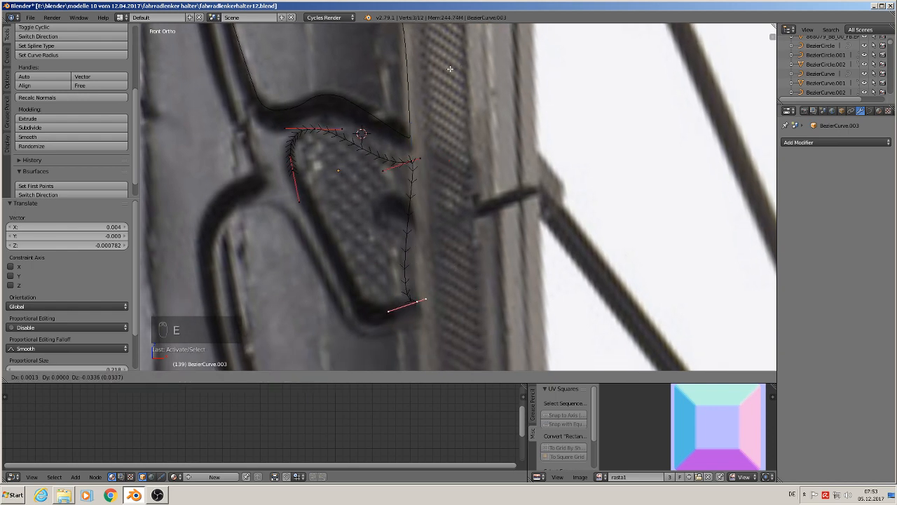
pyautogui.click(449, 68)
pyautogui.rightClick(387, 311)
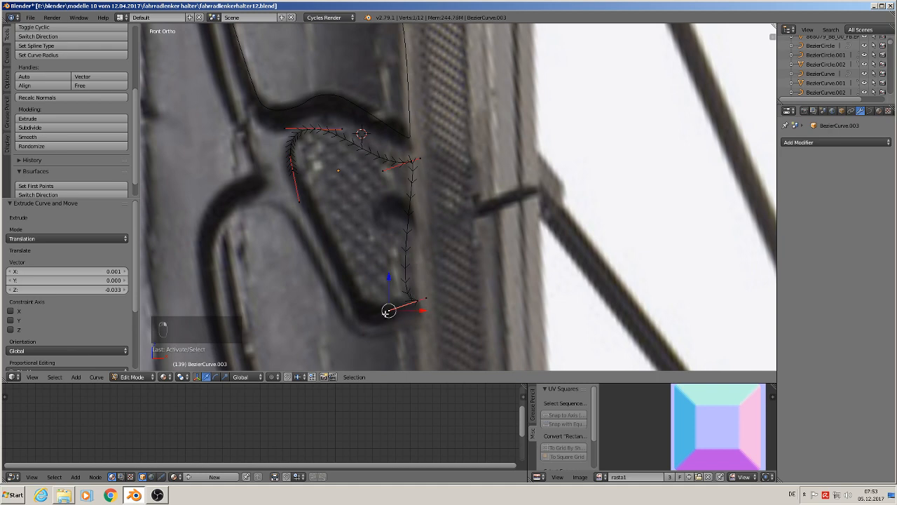
pyautogui.press('g')
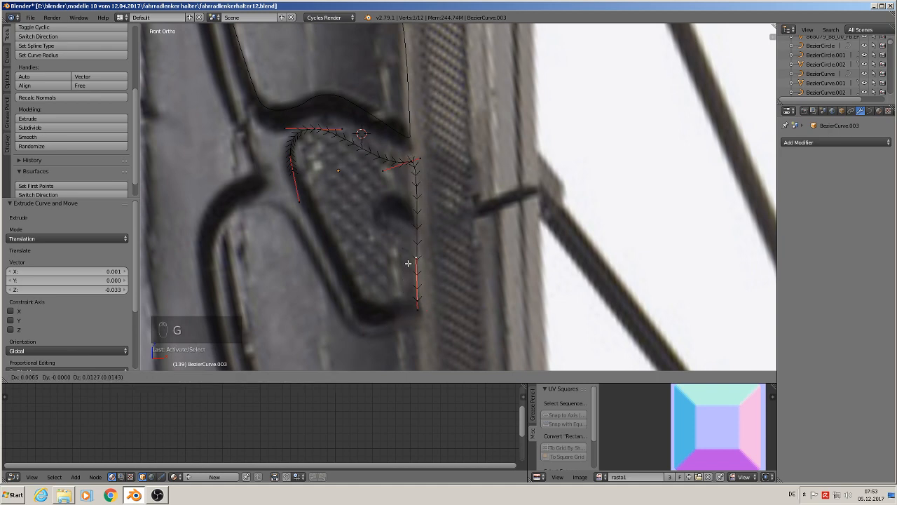
pyautogui.click(408, 263)
# Step: Extrude the corner point -0.007 X and -0.000712 Z along the lower edge, and move the new point's upper handle by 0.003 X, -0.010 Z
pyautogui.rightClick(419, 302)
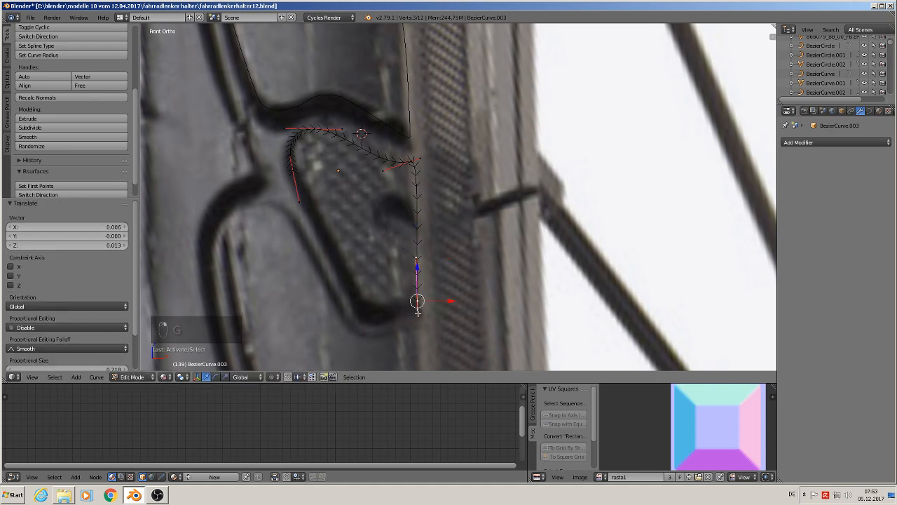
pyautogui.scroll(4, 418, 306)
pyautogui.press('e')
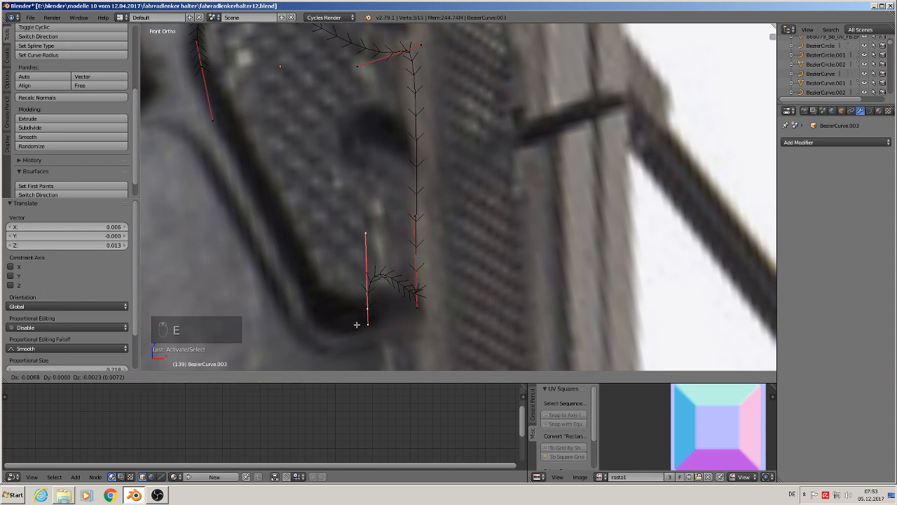
pyautogui.click(356, 312)
pyautogui.rightClick(364, 221)
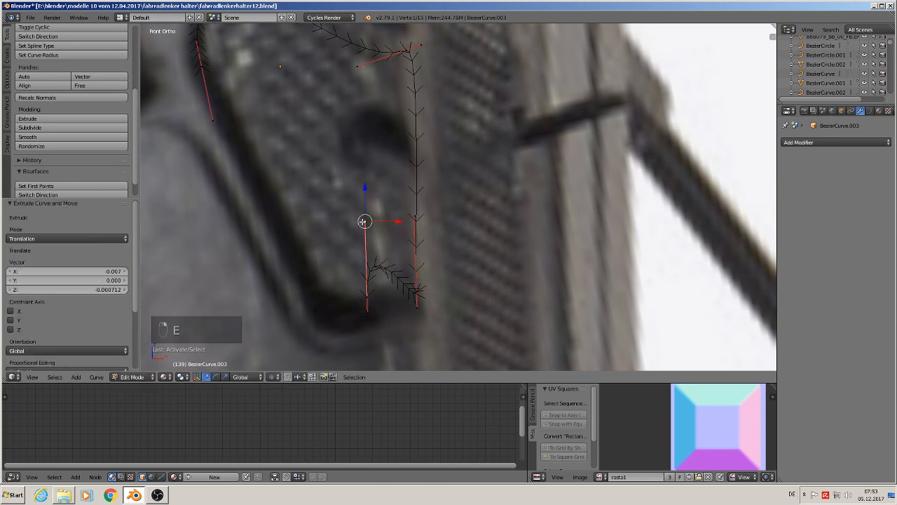
pyautogui.press('g')
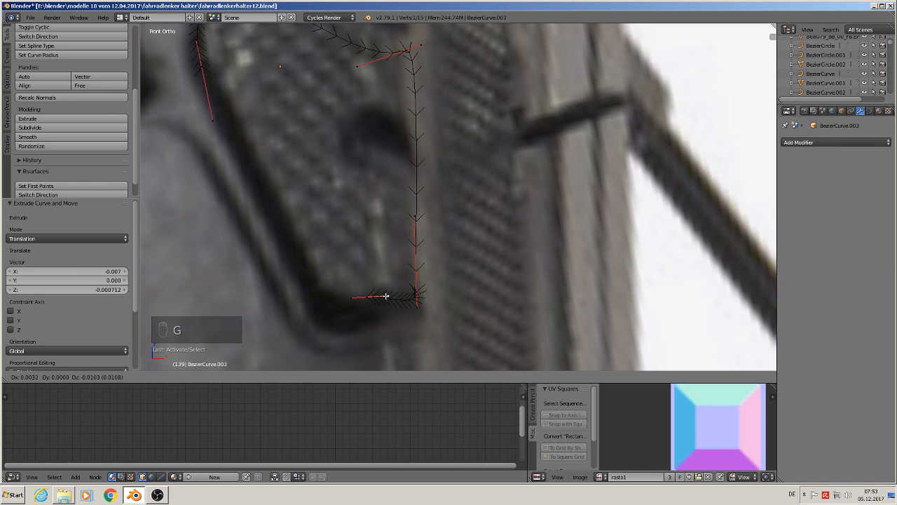
pyautogui.click(386, 295)
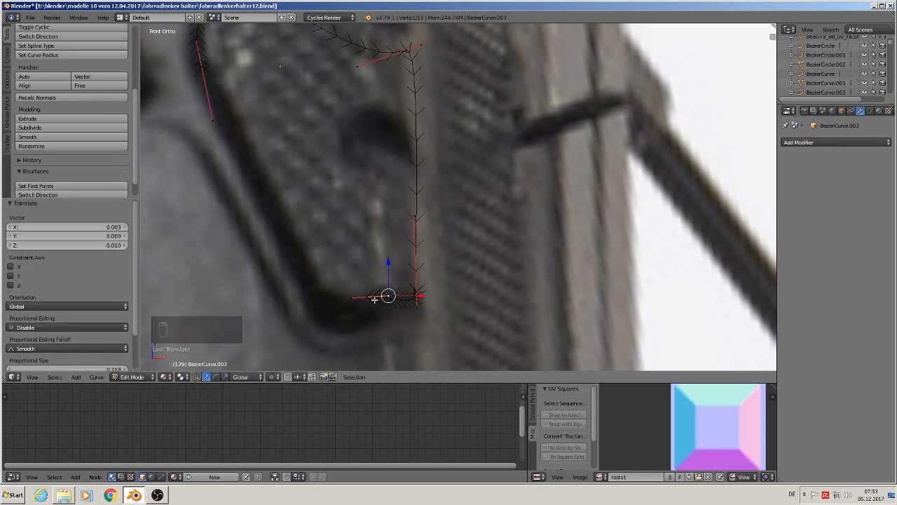
# Step: Move the new lower-edge point by -0.001 along Z only
pyautogui.rightClick(367, 297)
pyautogui.press('g')
pyautogui.press('z')
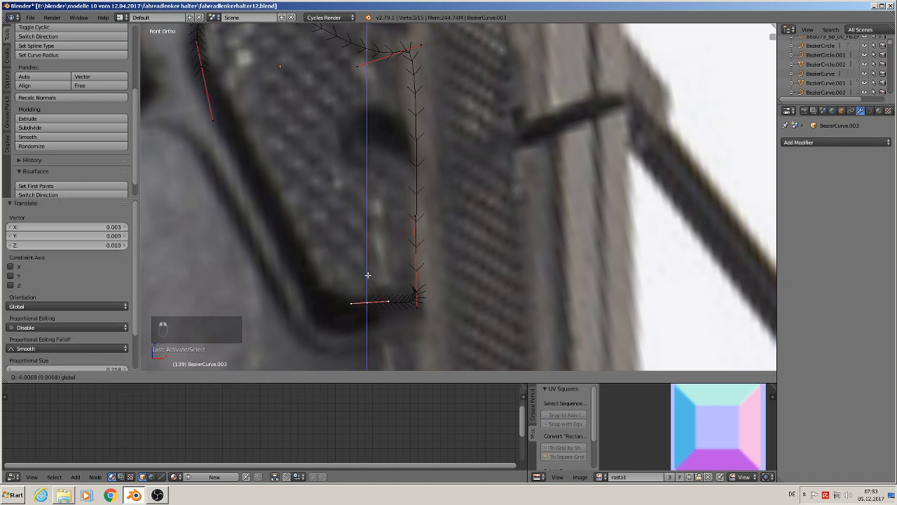
pyautogui.click(371, 297)
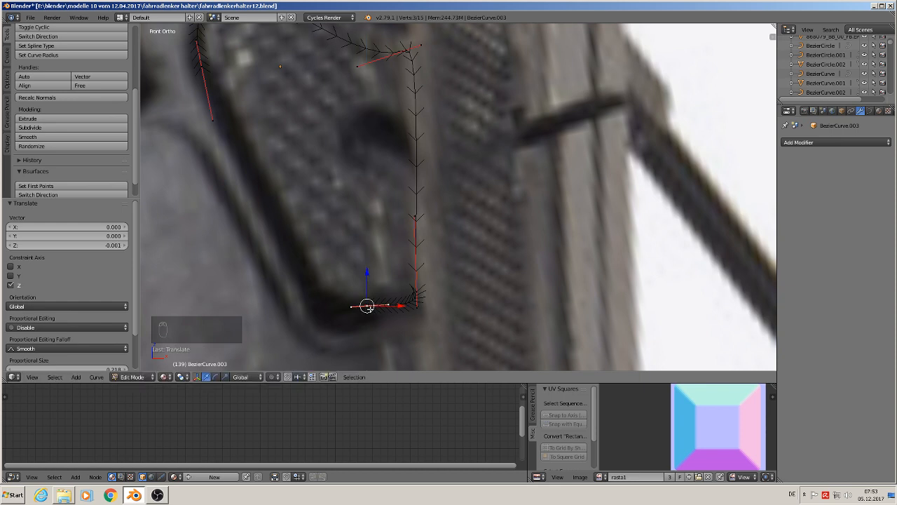
# Step: Extrude the end point -0.007 X and 0.003 Z to the lower inner corner, and move its outer handle by -0.001 X, -0.004 Z
pyautogui.press('e')
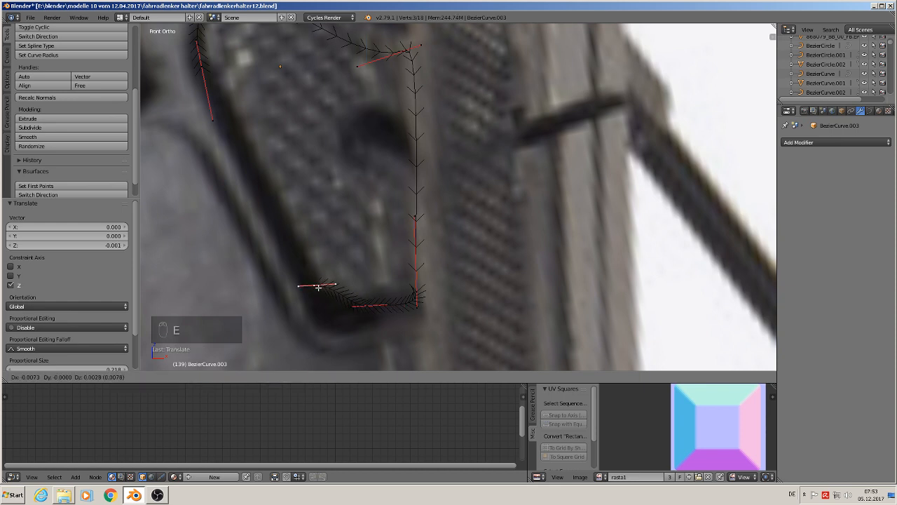
pyautogui.click(340, 288)
pyautogui.rightClick(336, 283)
pyautogui.press('g')
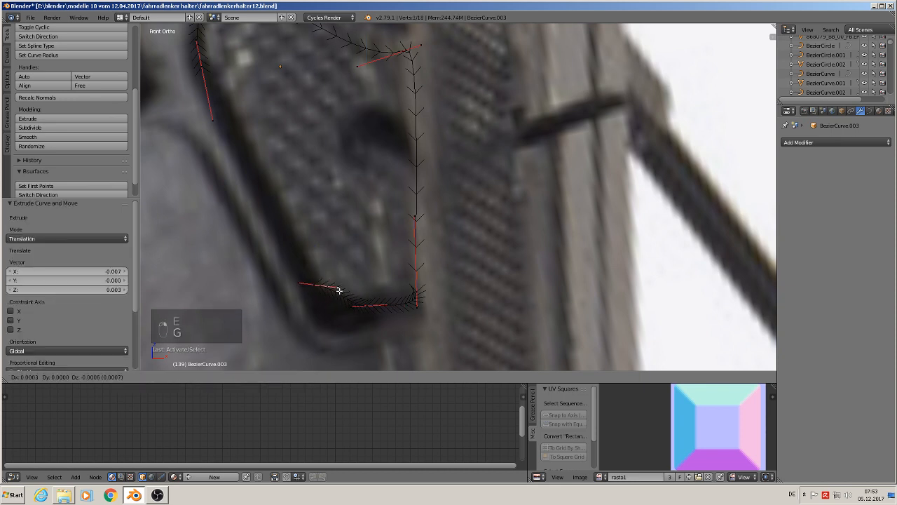
pyautogui.click(326, 310)
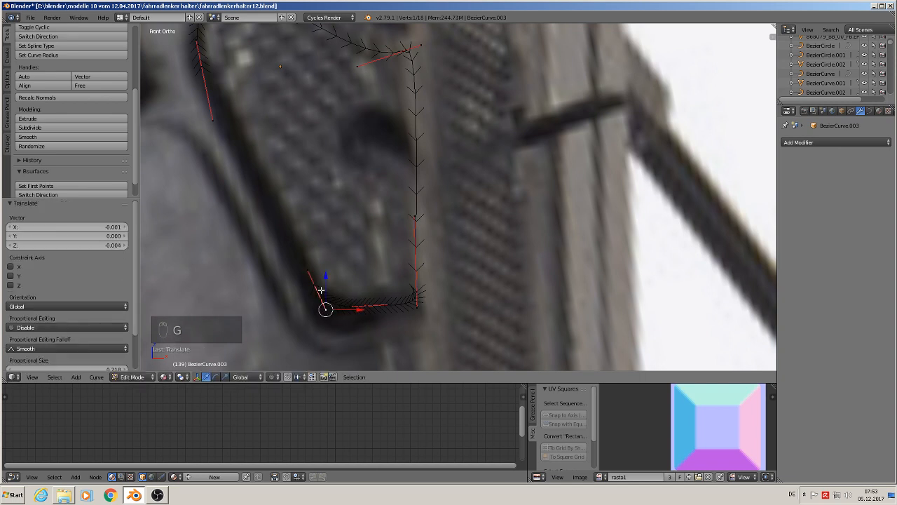
# Step: Close the textured block's outline with a segment between its end point and start point, and leave Edit Mode
pyautogui.rightClick(315, 284)
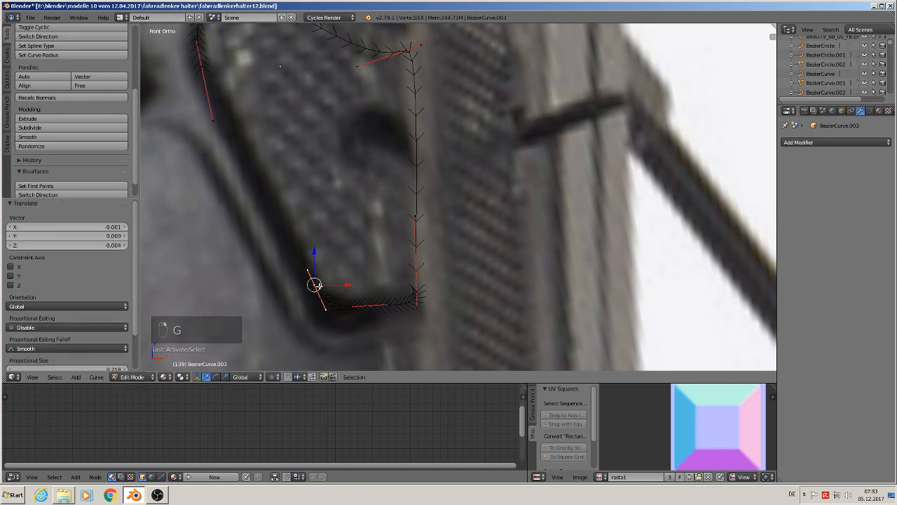
pyautogui.keyDown('shift'); pyautogui.rightClick(204, 66); pyautogui.keyUp('shift')
pyautogui.press('f')
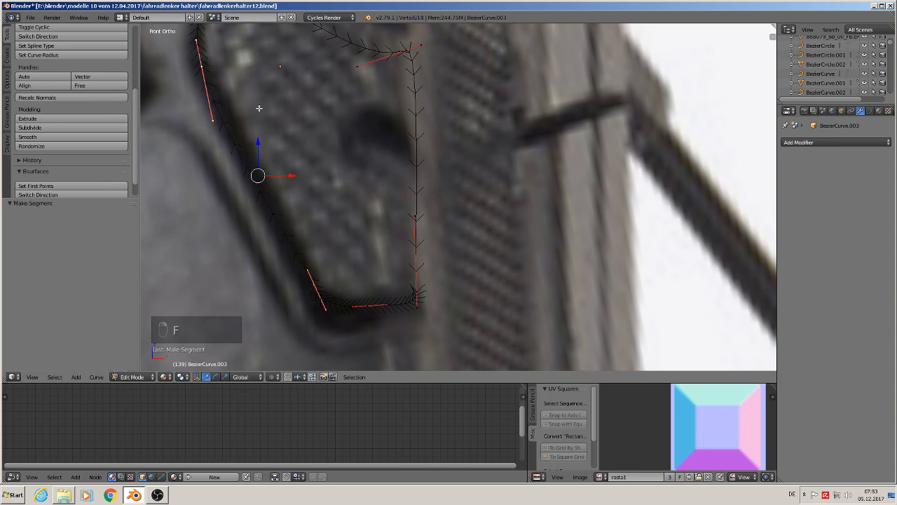
pyautogui.press('Tab')
# Step: Add a Bezier curve just above the smooth tread block's groove and rotate it 90° about X
pyautogui.scroll(-5, 411, 220)
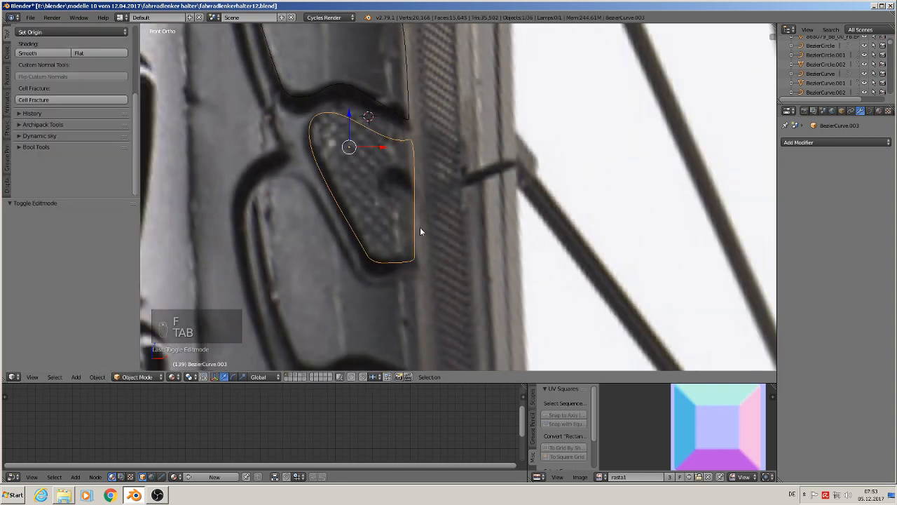
pyautogui.keyDown('shift'); pyautogui.moveTo(422, 199); pyautogui.dragTo(537, 272, button='middle'); pyautogui.keyUp('shift')
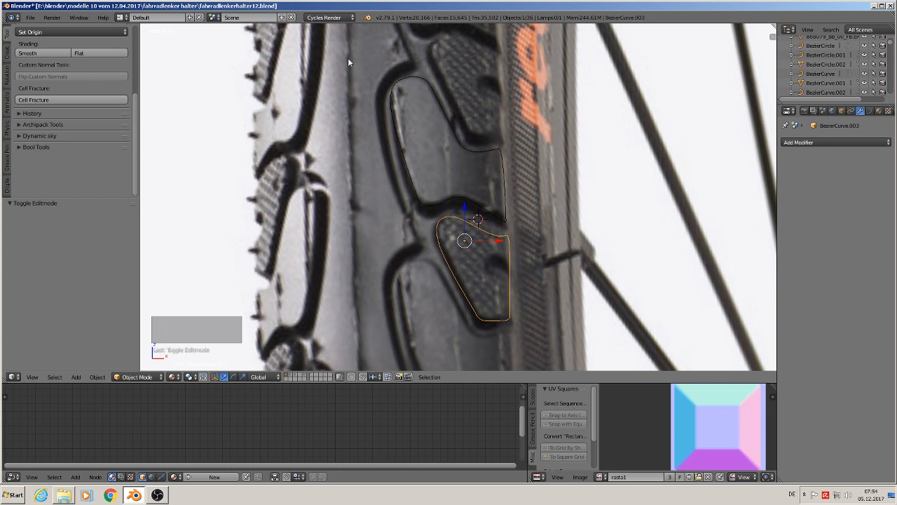
pyautogui.click(410, 59)
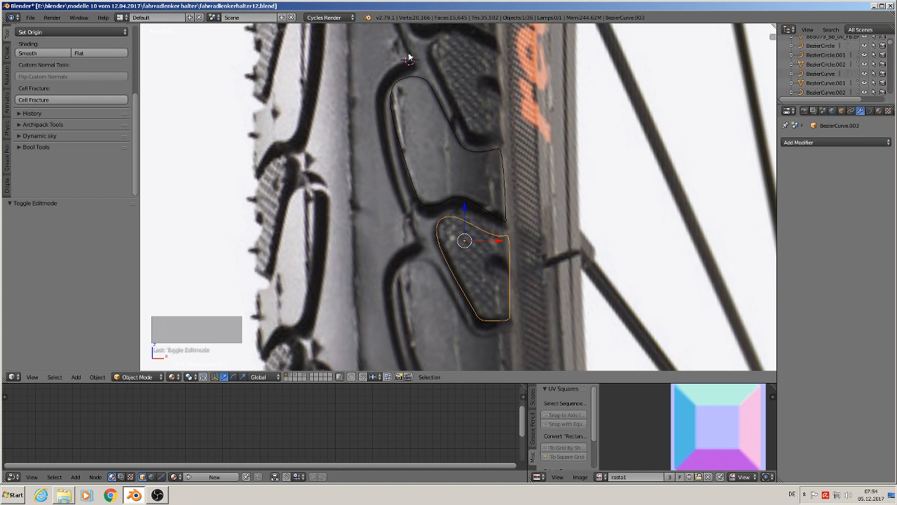
pyautogui.click(76, 376)
pyautogui.moveTo(89, 356)
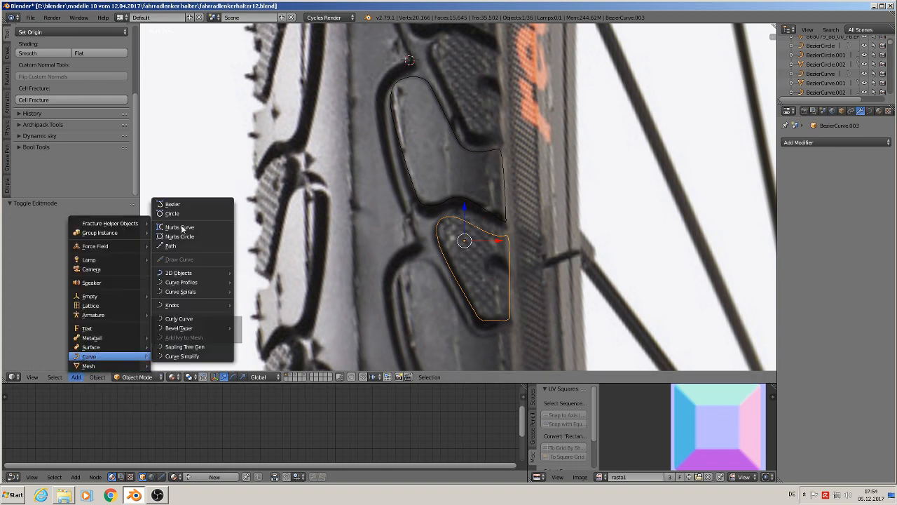
pyautogui.click(175, 206)
pyautogui.scroll(-2, 378, 176)
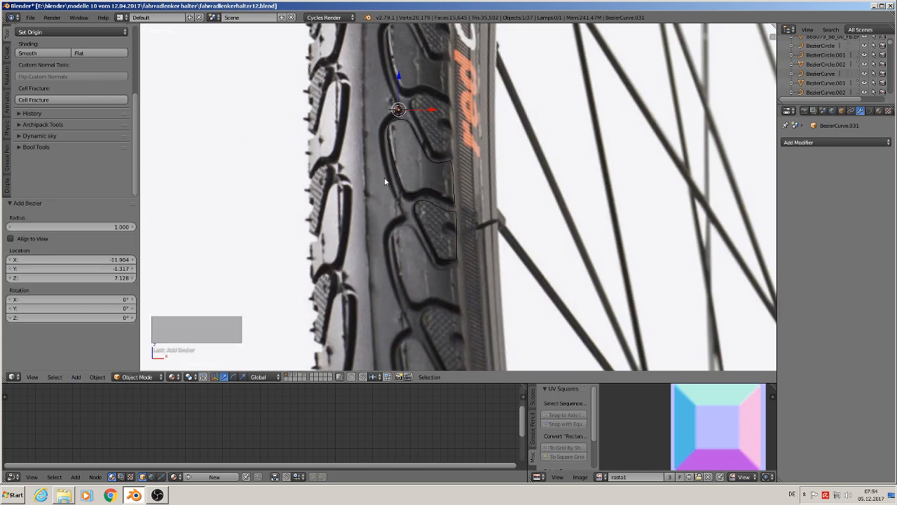
pyautogui.write('rx90')
pyautogui.press('Return')
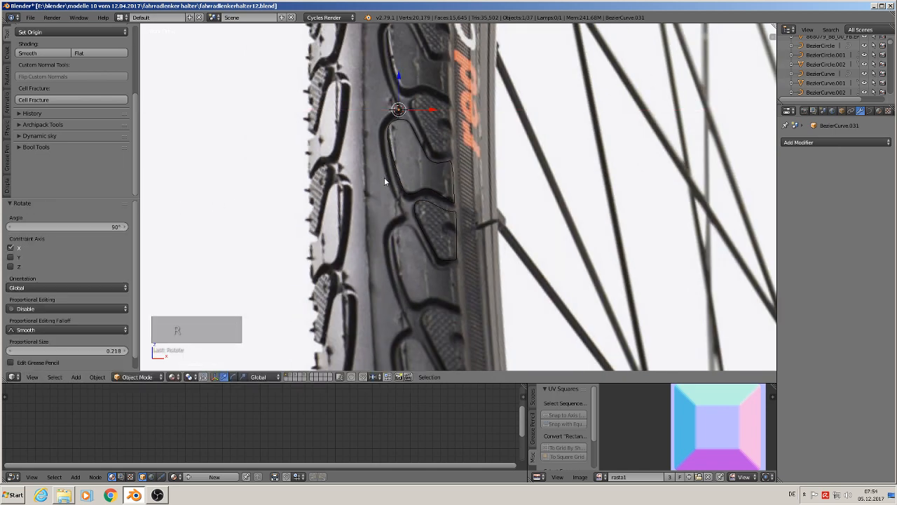
# Step: Scale the new curve by 0.00093 and again by 7.788, and move its end point onto the groove's upper end
pyautogui.press('s')
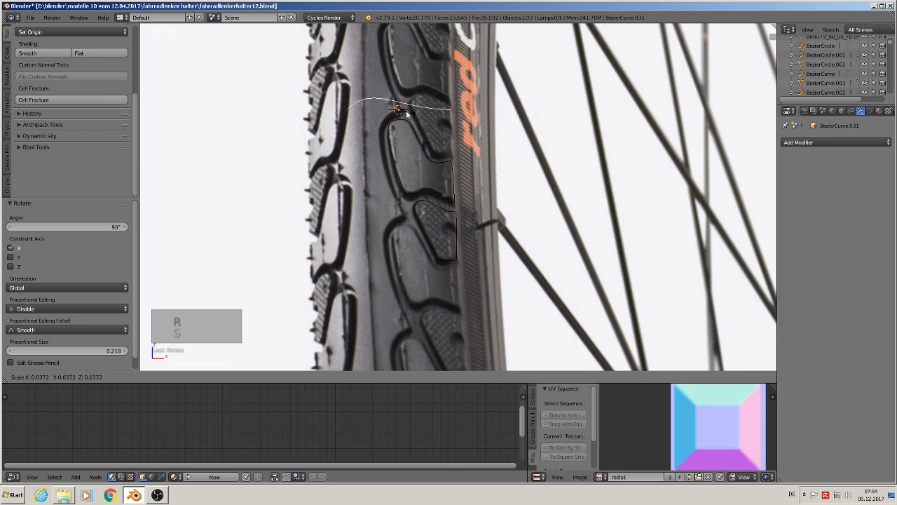
pyautogui.click(399, 109)
pyautogui.scroll(2, 435, 126)
pyautogui.press('s')
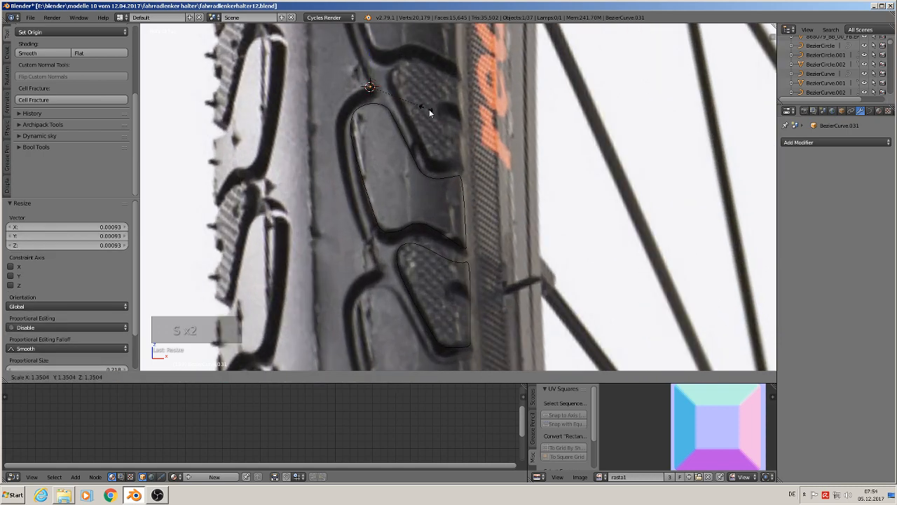
pyautogui.click(691, 190)
pyautogui.scroll(4, 405, 67)
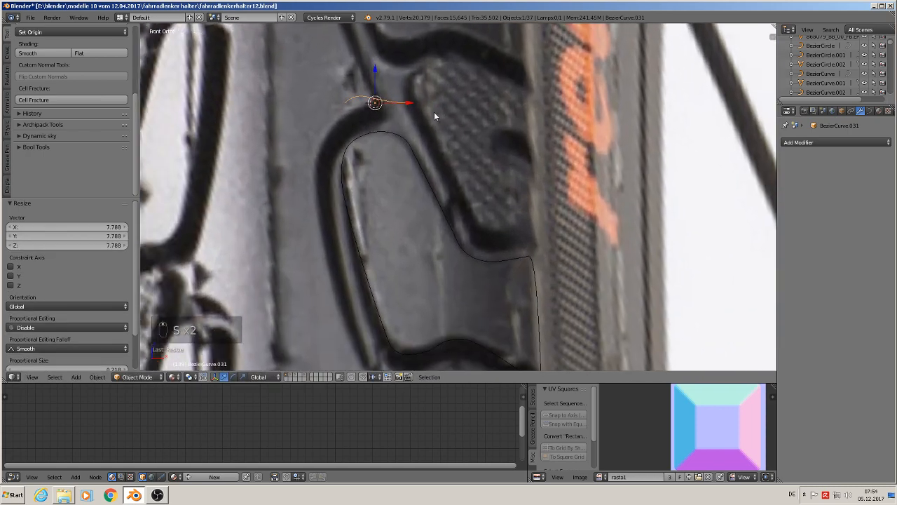
pyautogui.press('g')
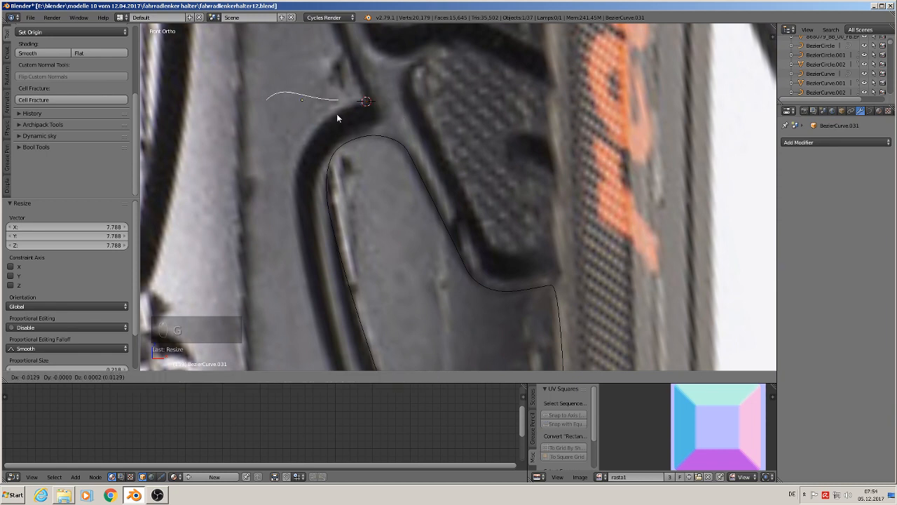
pyautogui.click(365, 115)
# Step: Move the curve's start point by -0.001 X, -0.017 Z to the groove's outer edge, and its upper handle by -0.003 X, 0.003 Z
pyautogui.press('Tab')
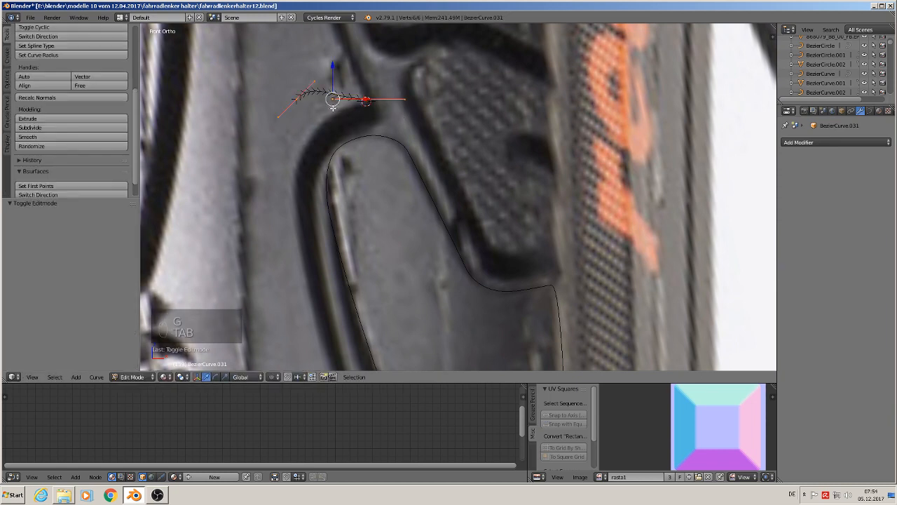
pyautogui.rightClick(302, 105)
pyautogui.press('g')
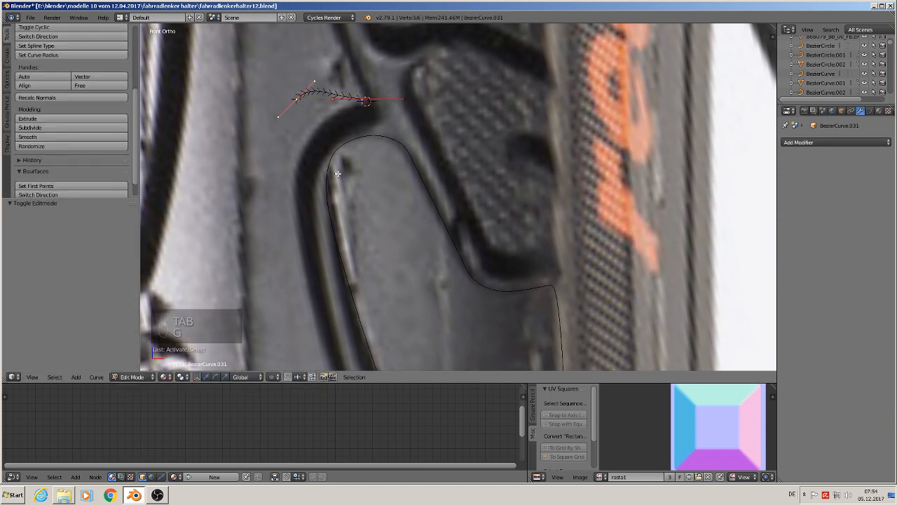
pyautogui.click(332, 258)
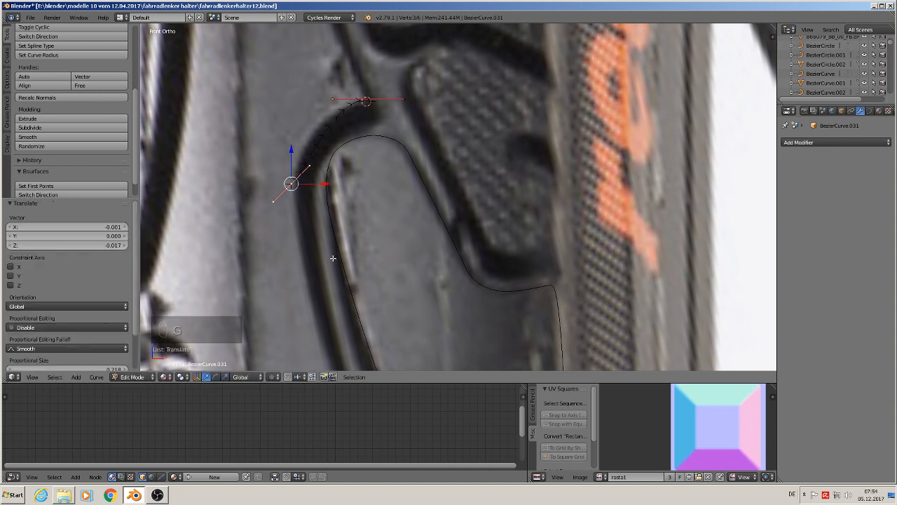
pyautogui.rightClick(316, 166)
pyautogui.press('g')
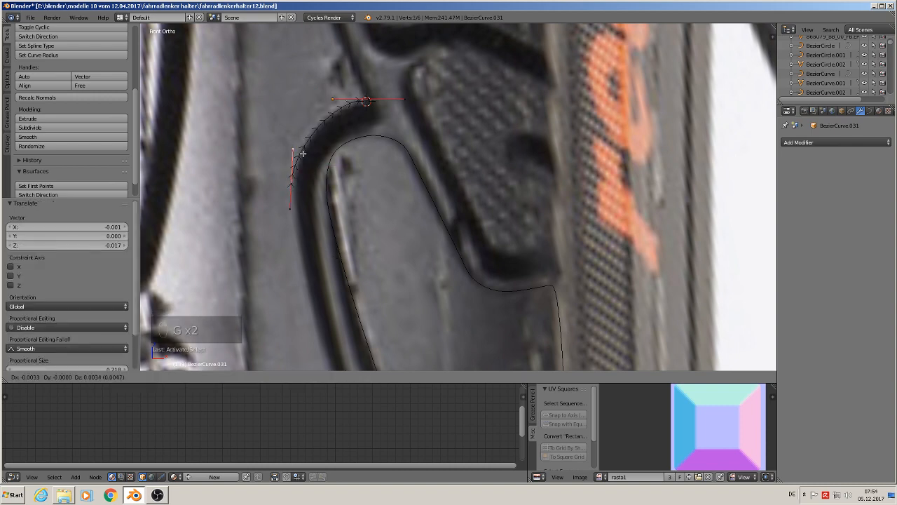
pyautogui.click(311, 134)
pyautogui.scroll(-2, 377, 183)
pyautogui.keyDown('shift'); pyautogui.moveTo(370, 199); pyautogui.dragTo(377, 126, button='middle'); pyautogui.keyUp('shift')
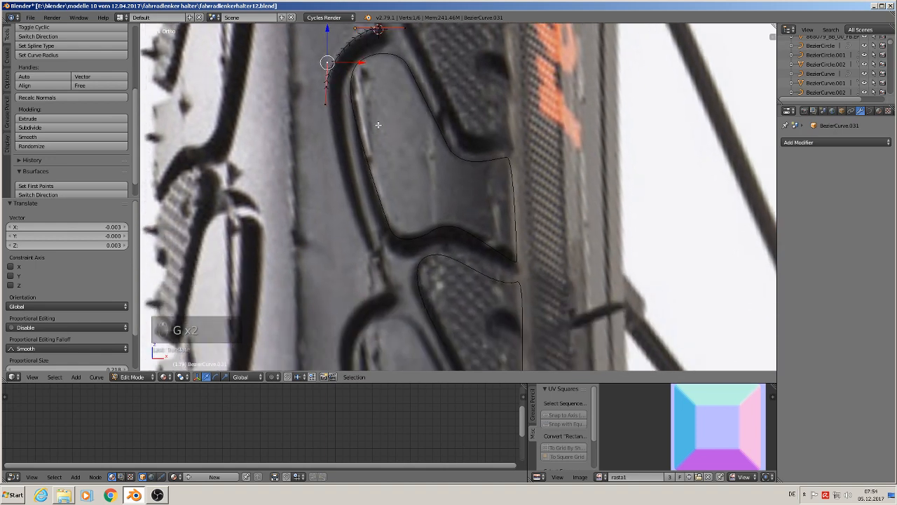
# Step: Extrude the curve's start point along the groove by 0.018 X, -0.060 Z, and move the new upper handle by -0.003 X, 0.000932 Z
pyautogui.rightClick(324, 90)
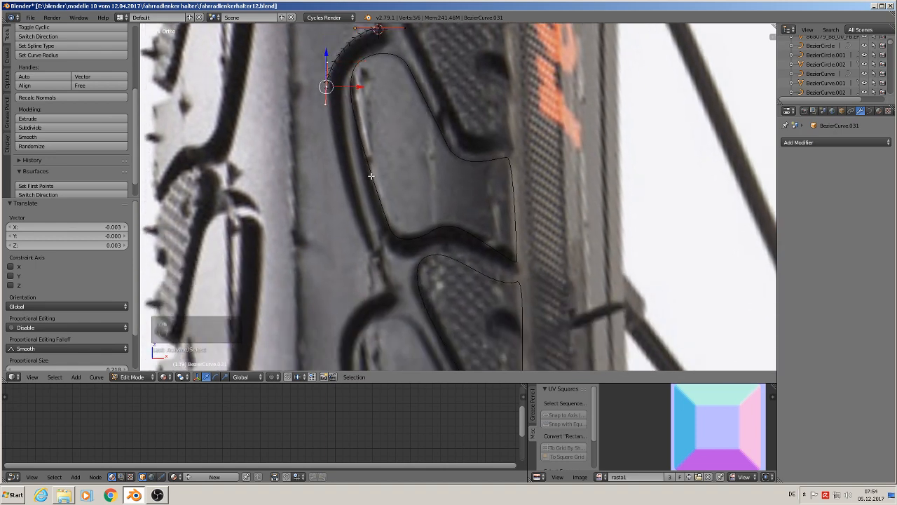
pyautogui.press('e')
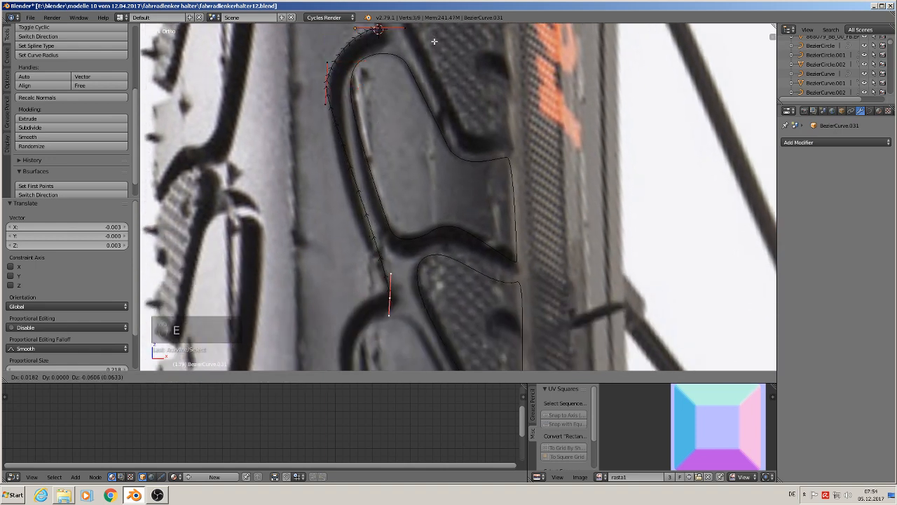
pyautogui.click(433, 41)
pyautogui.scroll(2, 382, 176)
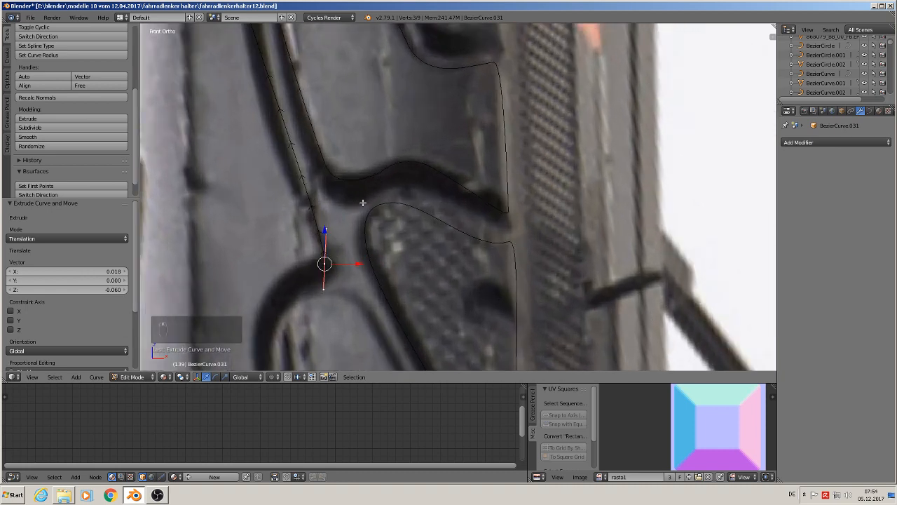
pyautogui.rightClick(323, 226)
pyautogui.press('g')
pyautogui.click(337, 222)
pyautogui.scroll(-2, 332, 244)
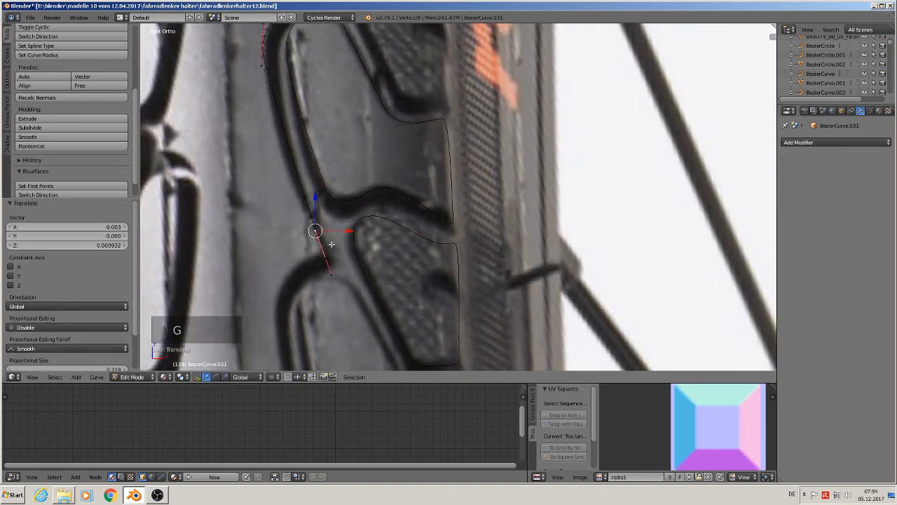
# Step: Extrude the lower end by -0.027 X, -0.002 Z to the tread's centre line, and level its handles by moving the upper one 0.011 X, -0.008 Z
pyautogui.keyDown('shift'); pyautogui.moveTo(332, 244); pyautogui.dragTo(379, 226, button='middle'); pyautogui.keyUp('shift')
pyautogui.rightClick(372, 229)
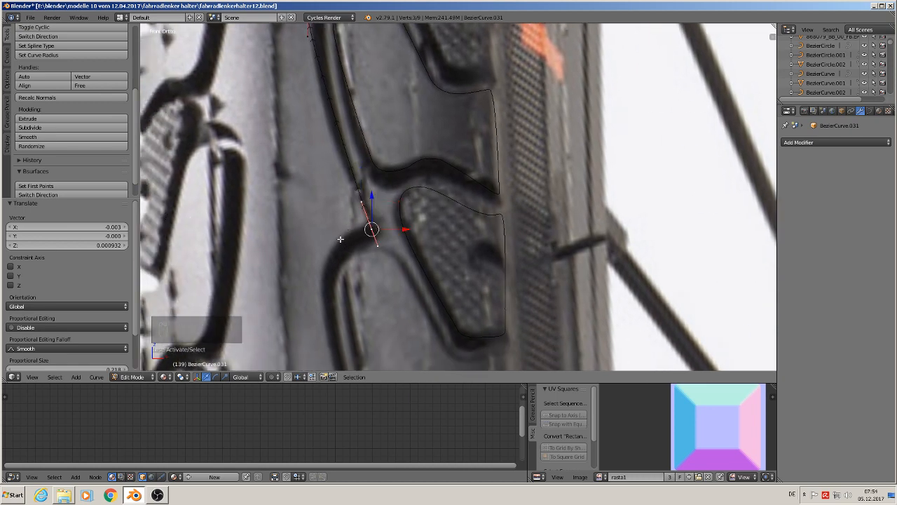
pyautogui.press('e')
pyautogui.click(247, 246)
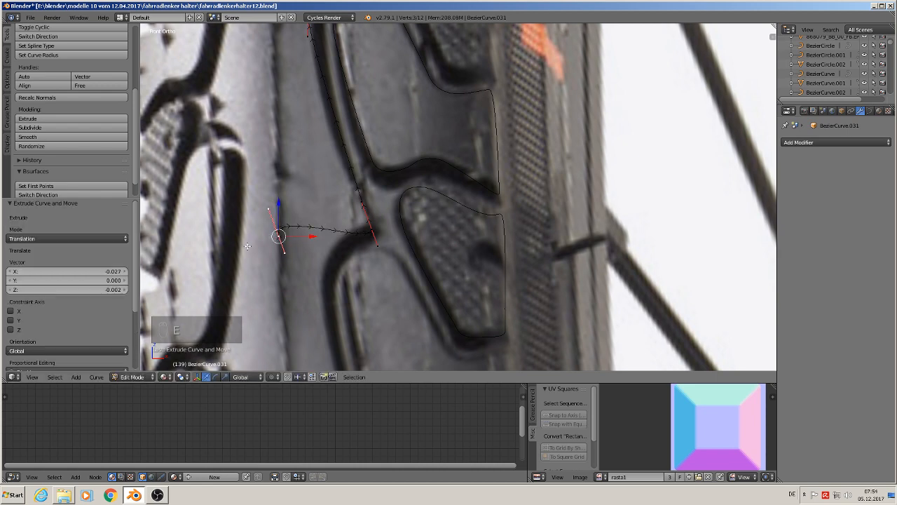
pyautogui.scroll(5, 247, 246)
pyautogui.rightClick(299, 154)
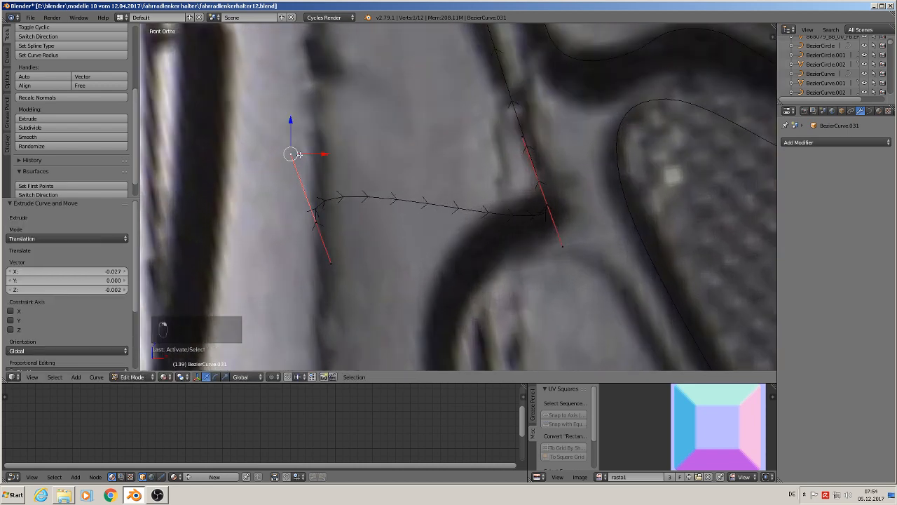
pyautogui.press('g')
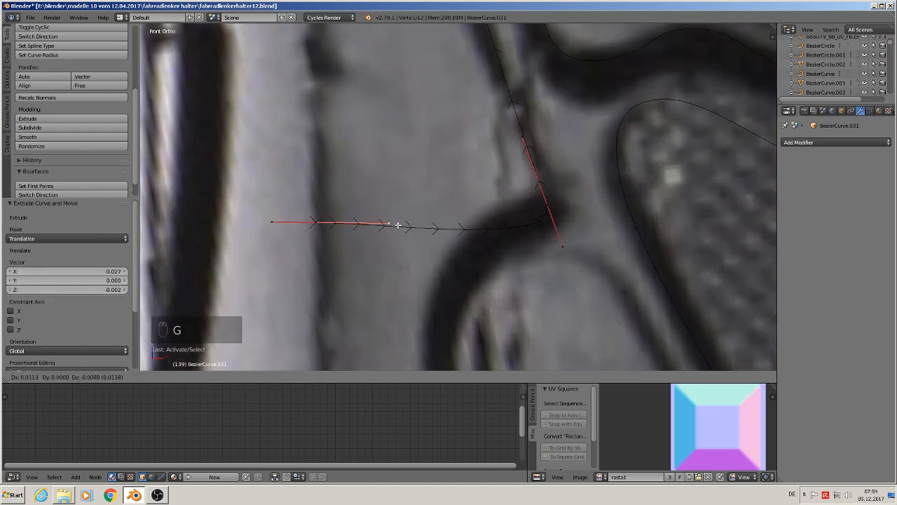
pyautogui.click(396, 223)
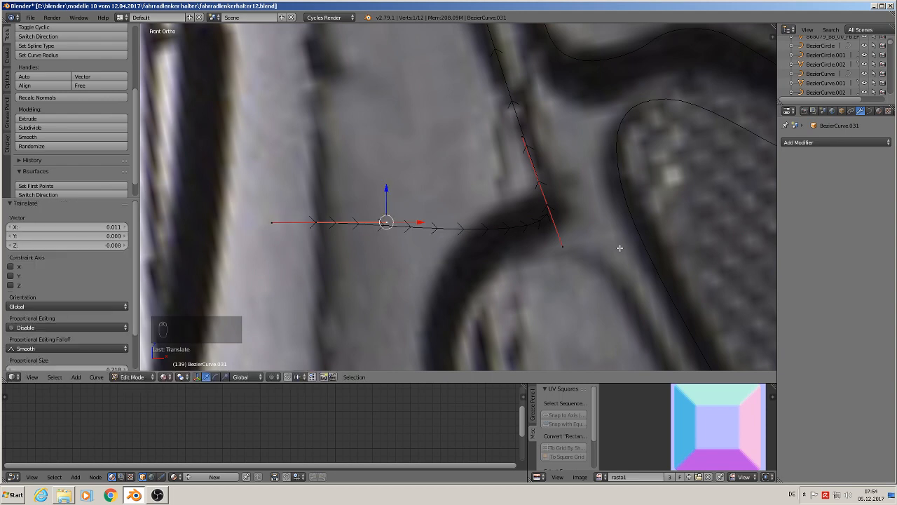
# Step: Move the lower handle of the groove's bottom corner point by -0.002 X, 0.004 Z, onto the point itself
pyautogui.rightClick(571, 247)
pyautogui.press('g')
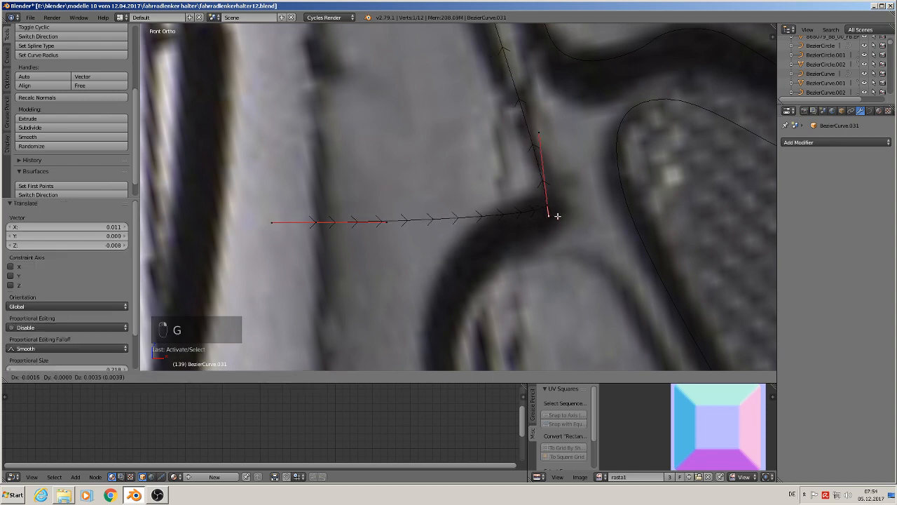
pyautogui.click(559, 212)
pyautogui.scroll(-3, 478, 230)
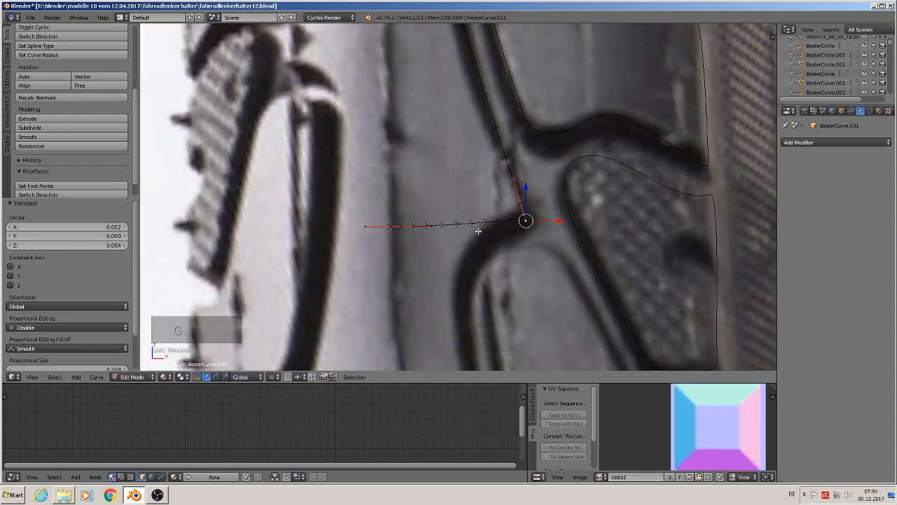
# Step: Extrude the curve's upper end by -0.028 X, -0.000559 Z to the centre line, and join it to the lower centre-line point with a segment
pyautogui.keyDown('shift'); pyautogui.moveTo(481, 101); pyautogui.dragTo(449, 324, button='middle'); pyautogui.keyUp('shift')
pyautogui.scroll(-1, 449, 206)
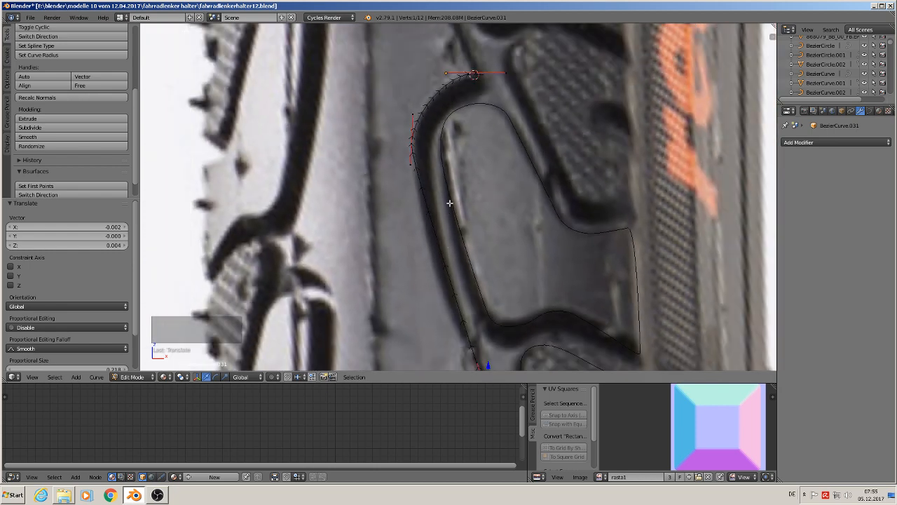
pyautogui.rightClick(474, 72)
pyautogui.press('e')
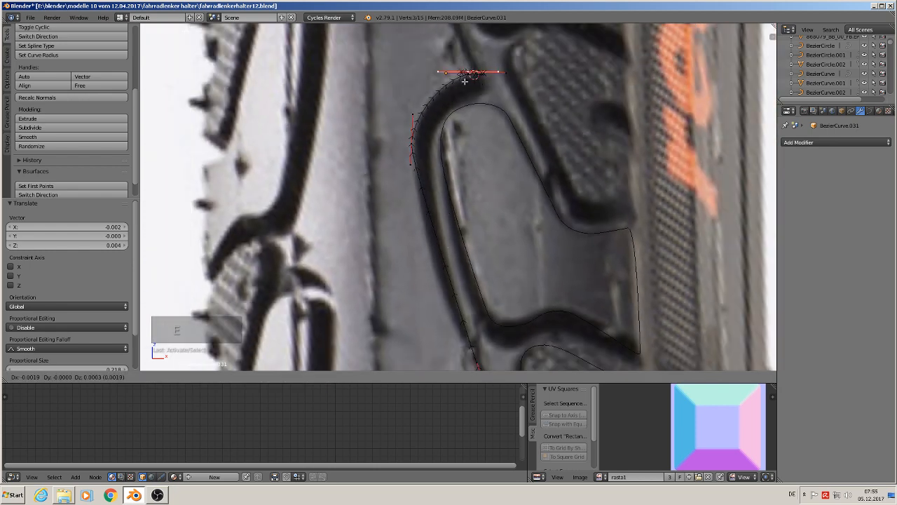
pyautogui.click(369, 84)
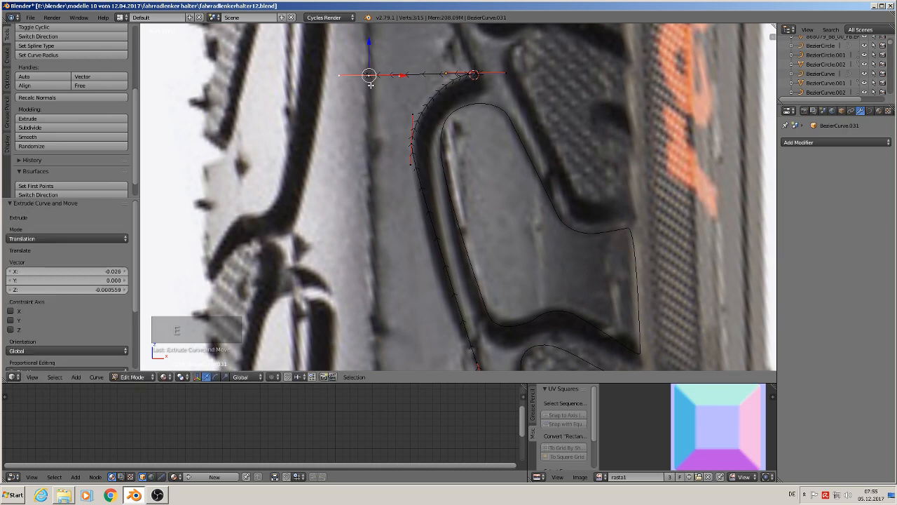
pyautogui.scroll(-3, 369, 81)
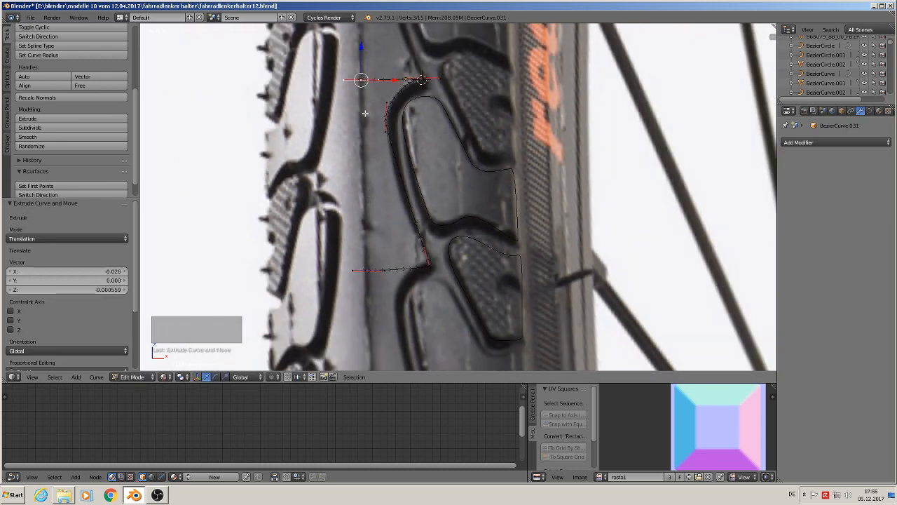
pyautogui.keyDown('shift'); pyautogui.rightClick(366, 269); pyautogui.keyUp('shift')
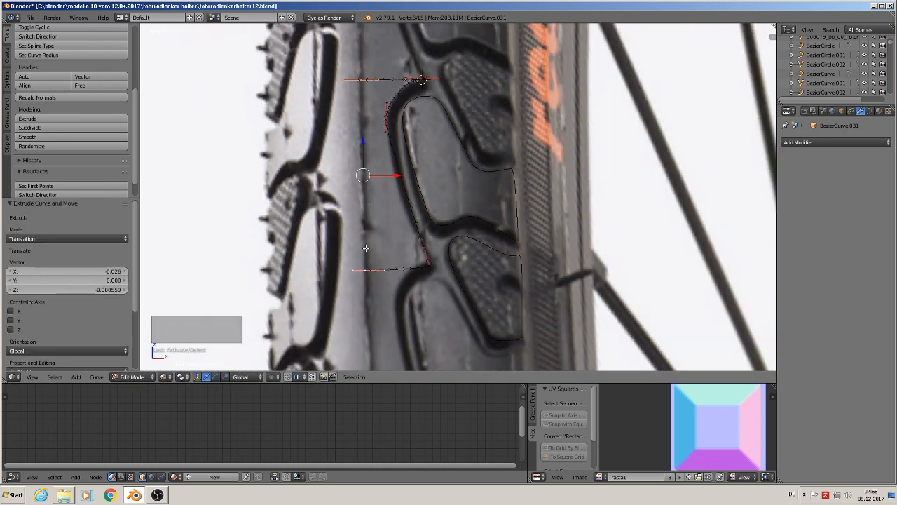
pyautogui.press('f')
# Step: Move the outer handle of the lower centre-line corner 0.005 along X, so the corner becomes sharp
pyautogui.scroll(2, 370, 208)
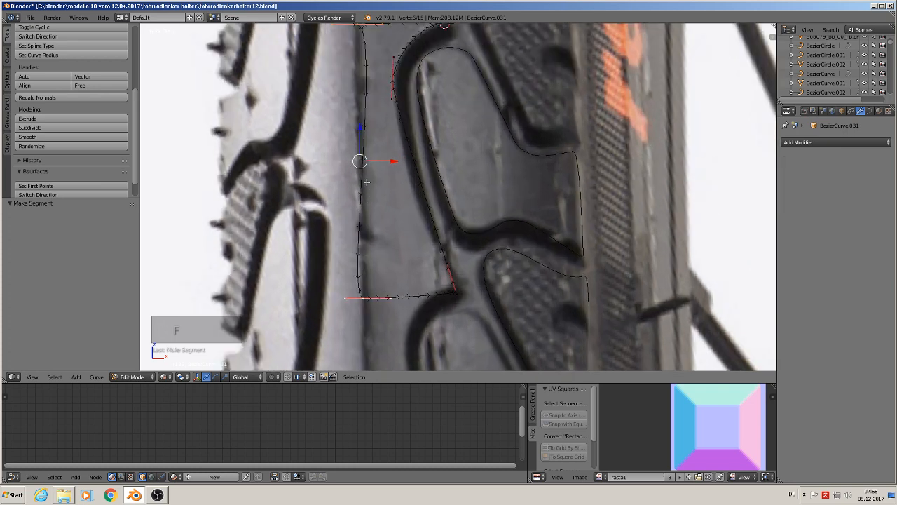
pyautogui.rightClick(347, 295)
pyautogui.scroll(4, 347, 295)
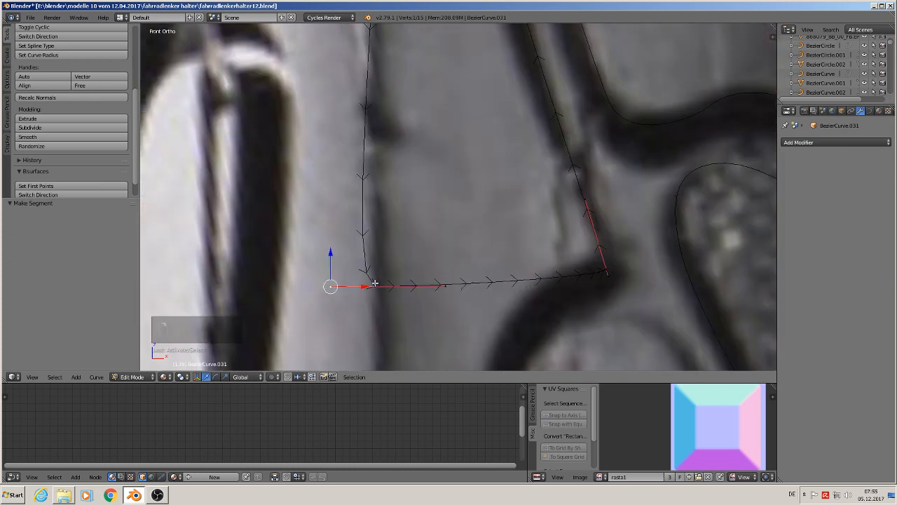
pyautogui.press('g')
pyautogui.press('x')
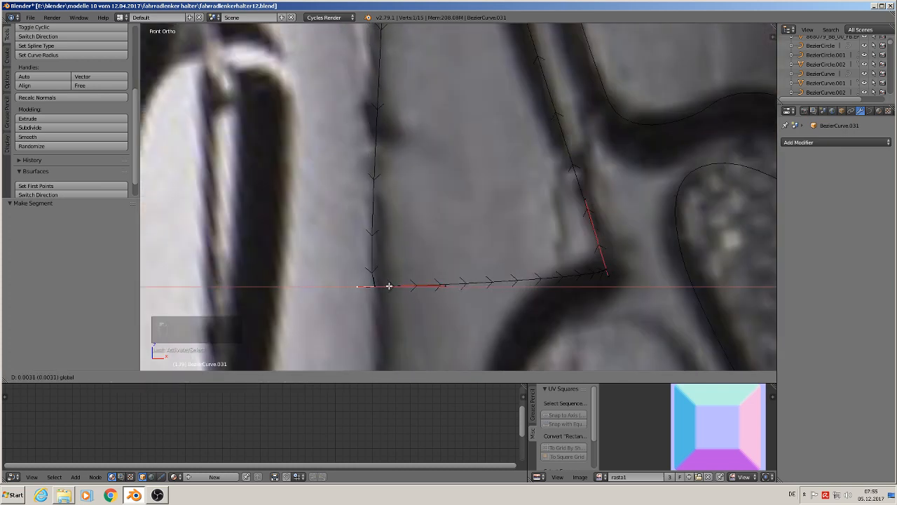
pyautogui.click(399, 285)
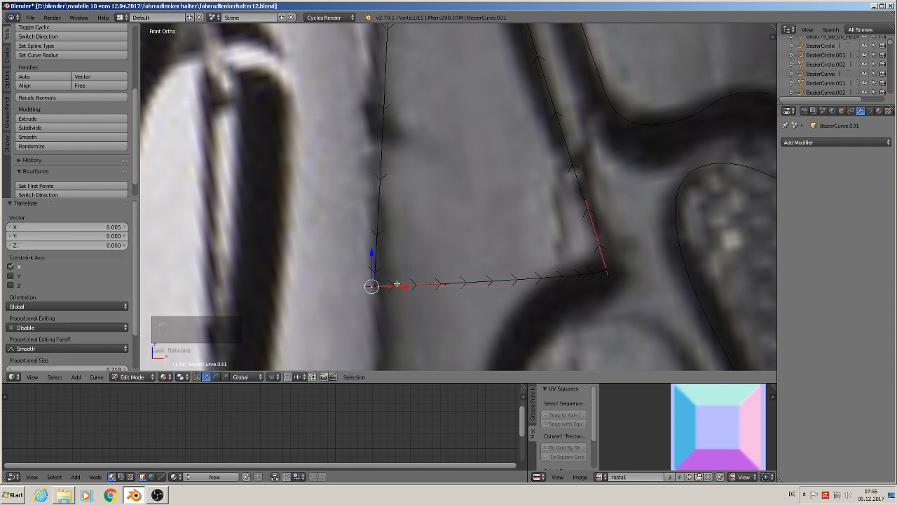
# Step: Move the upper centre-line corner's inner handle by -0.012 X and again by 0.0045 along X onto the corner, and leave Edit Mode
pyautogui.scroll(-4, 398, 213)
pyautogui.keyDown('shift'); pyautogui.moveTo(409, 86); pyautogui.dragTo(385, 301, button='middle'); pyautogui.keyUp('shift')
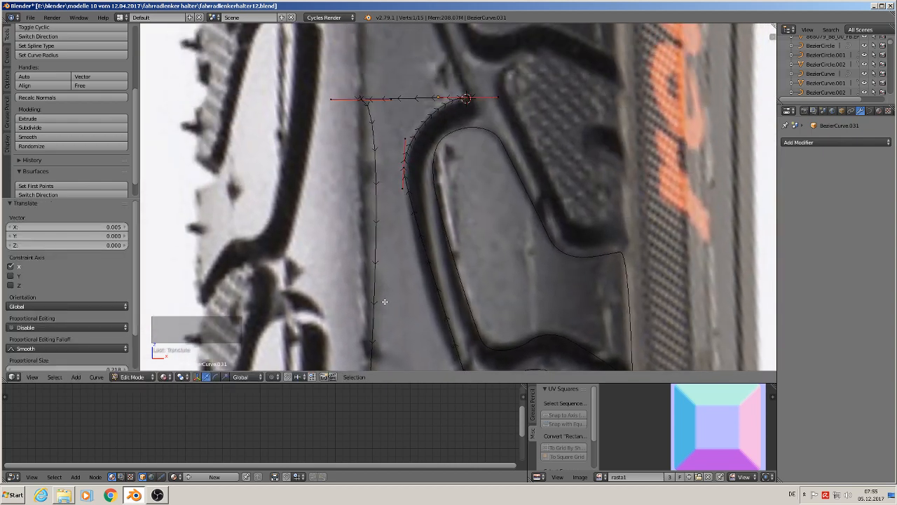
pyautogui.scroll(4, 357, 140)
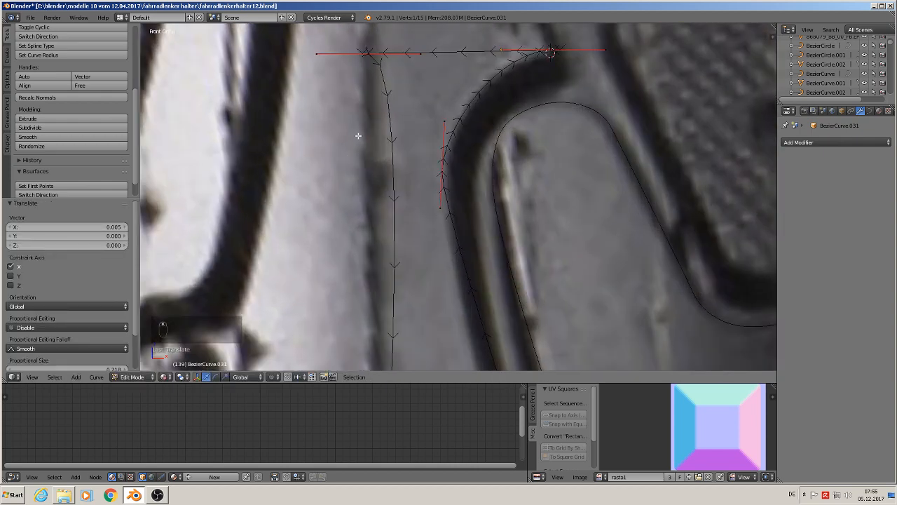
pyautogui.rightClick(417, 55)
pyautogui.press('g')
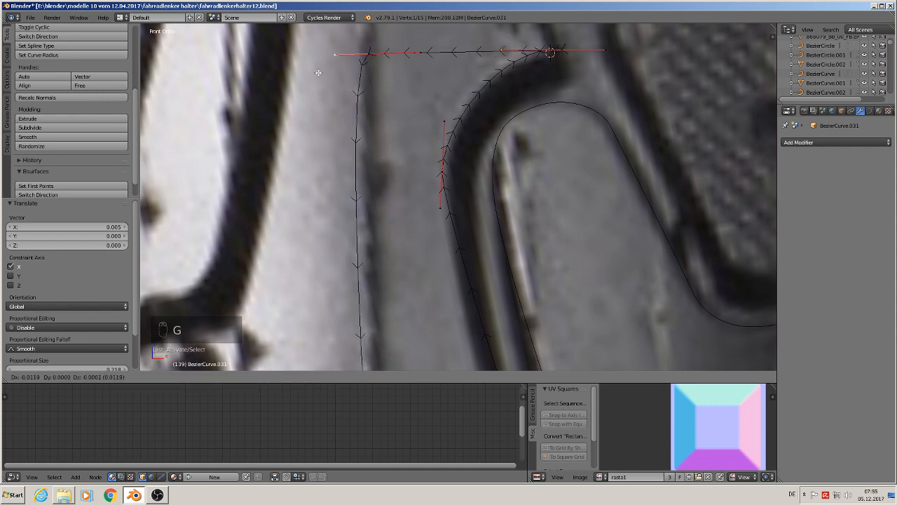
pyautogui.click(337, 52)
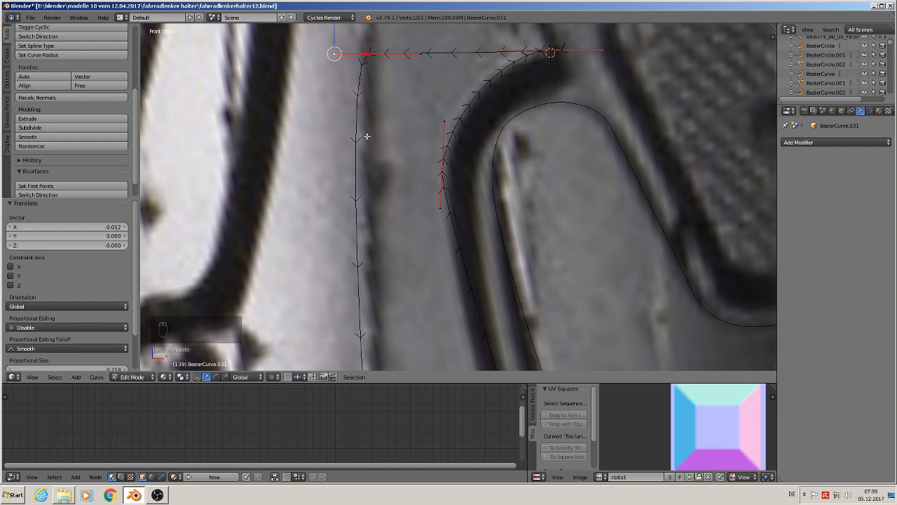
pyautogui.press('g')
pyautogui.press('x')
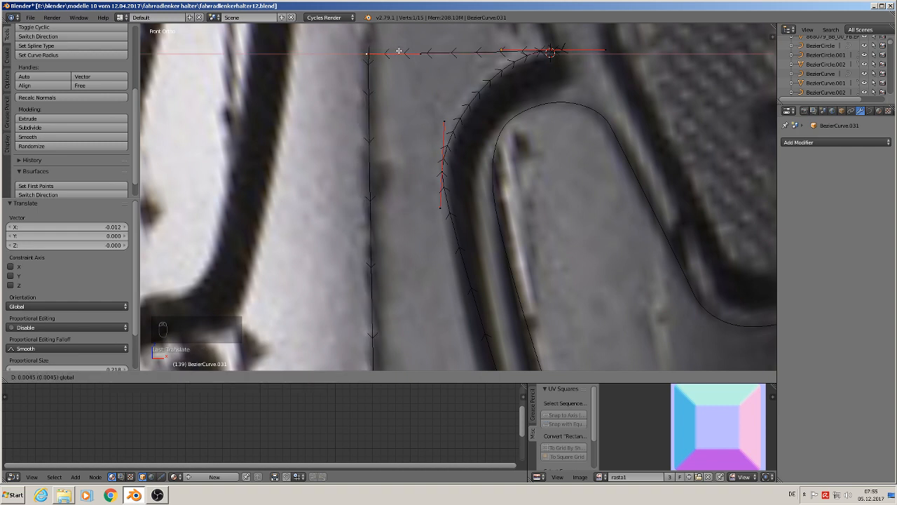
pyautogui.click(399, 51)
pyautogui.press('Tab')
# Step: Select all three tread outlines and move them about 1.13 along X off the reference image and -0.183 along Z
pyautogui.scroll(-3, 467, 244)
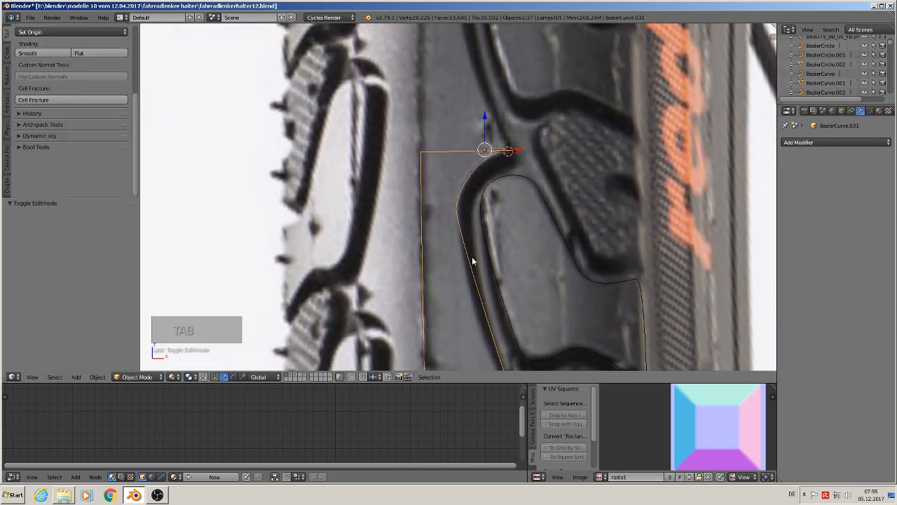
pyautogui.keyDown('shift'); pyautogui.moveTo(473, 260); pyautogui.dragTo(449, 176, button='middle'); pyautogui.keyUp('shift')
pyautogui.scroll(-1, 449, 176)
pyautogui.scroll(1, 472, 272)
pyautogui.scroll(-1, 479, 286)
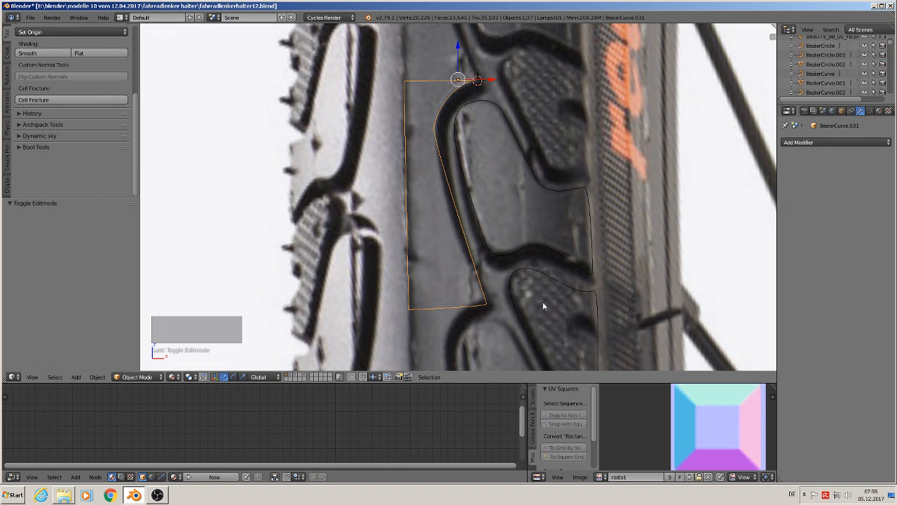
pyautogui.keyDown('shift'); pyautogui.moveTo(456, 287); pyautogui.dragTo(434, 279, button='middle'); pyautogui.keyUp('shift')
pyautogui.keyDown('shift'); pyautogui.moveTo(555, 285); pyautogui.dragTo(407, 239, button='middle'); pyautogui.keyUp('shift')
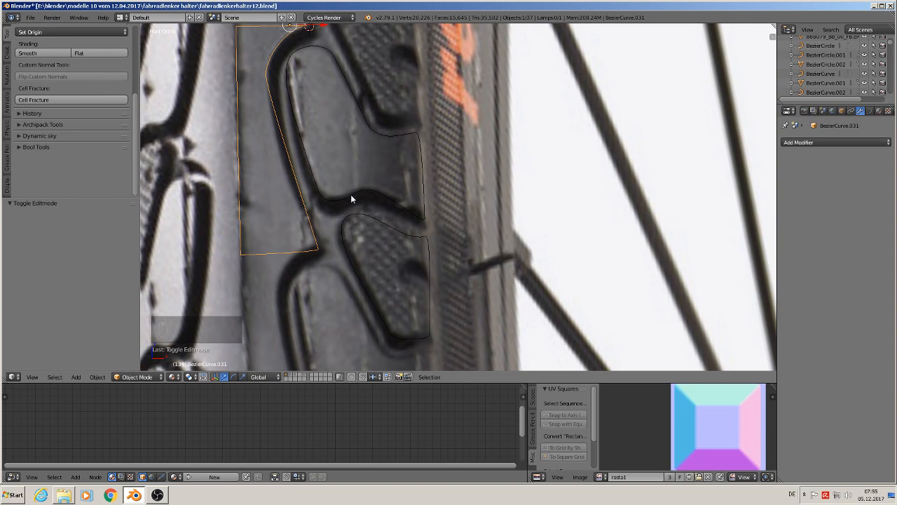
pyautogui.keyDown('shift'); pyautogui.rightClick(350, 197); pyautogui.keyUp('shift')
pyautogui.keyDown('shift'); pyautogui.rightClick(359, 216); pyautogui.keyUp('shift')
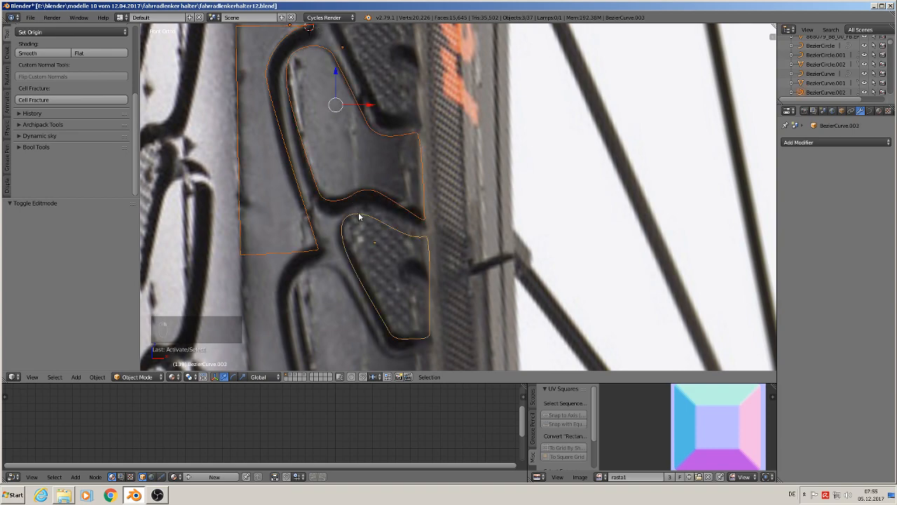
pyautogui.scroll(-2, 378, 238)
pyautogui.scroll(-10, 378, 238)
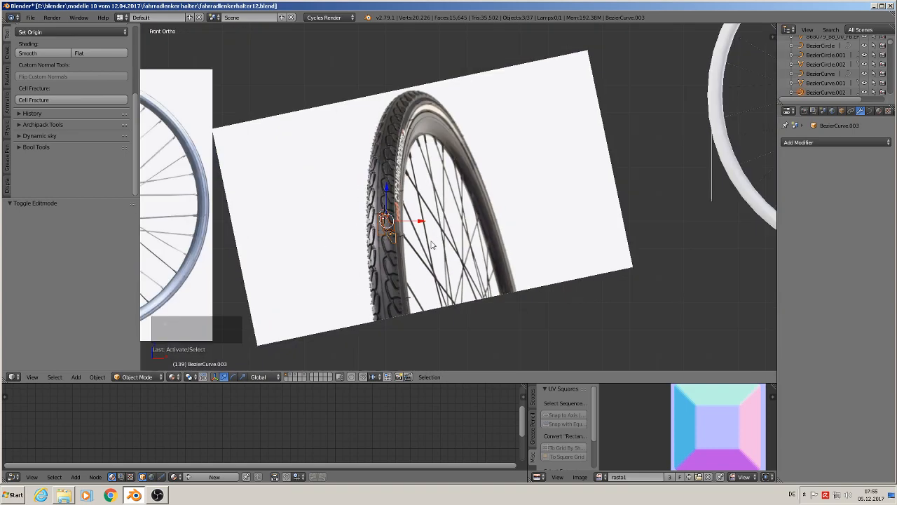
pyautogui.press('g')
pyautogui.press('x')
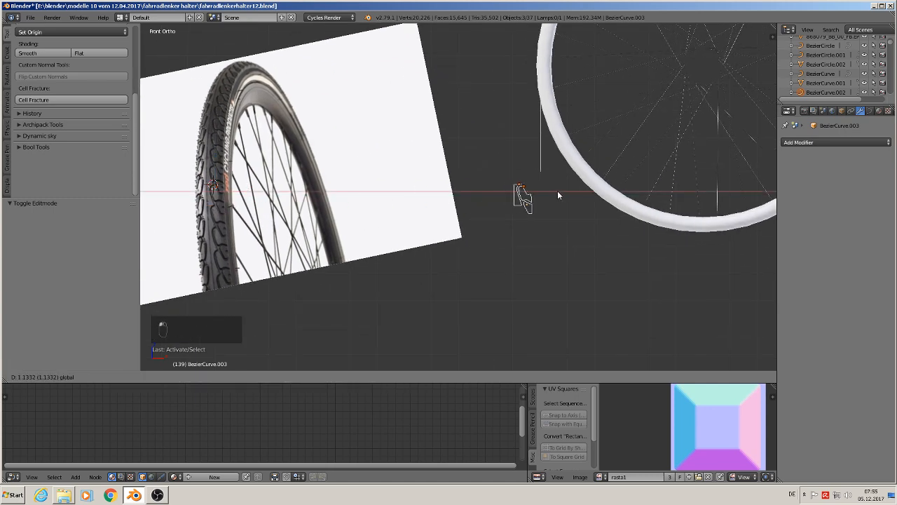
pyautogui.click(556, 190)
pyautogui.press('g')
pyautogui.press('z')
pyautogui.click(513, 209)
# Step: Duplicate the three tread outlines and offset the copies 0.230 along X
pyautogui.scroll(4, 532, 267)
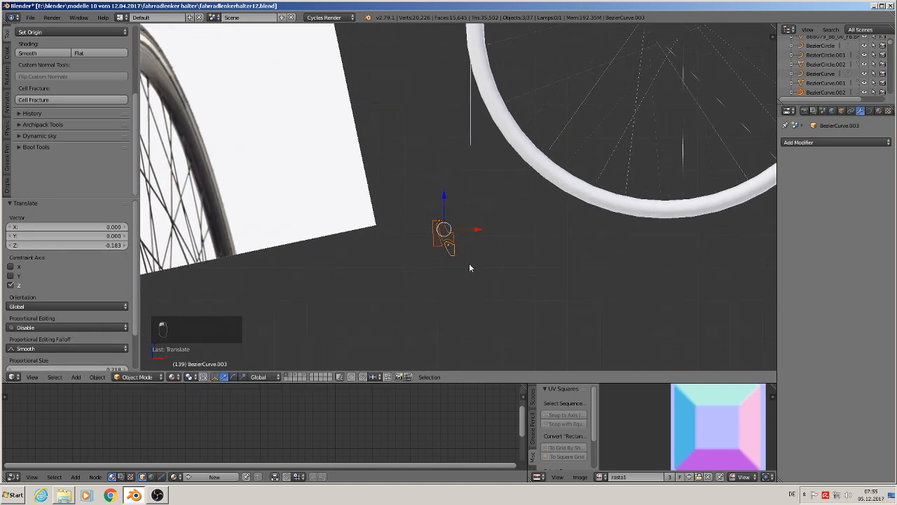
pyautogui.hotkey('shift', 'd')
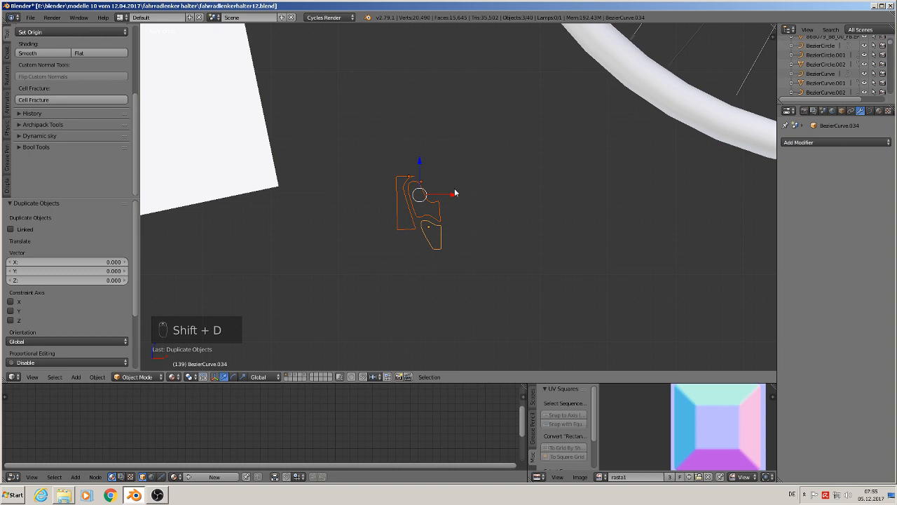
pyautogui.press('x')
pyautogui.click(609, 213)
# Step: Convert each of the three original tread outlines from curve to mesh, leaving the offset copies as curves
pyautogui.scroll(7, 524, 213)
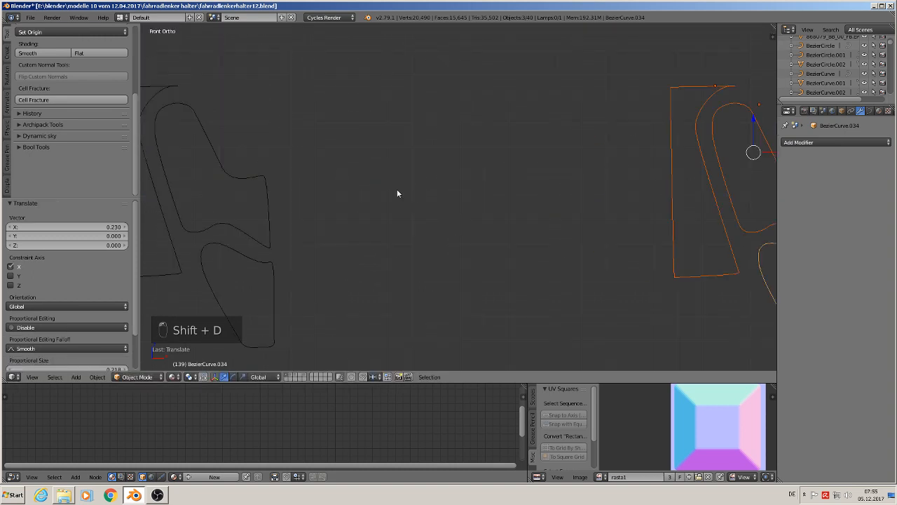
pyautogui.keyDown('shift'); pyautogui.moveTo(352, 182); pyautogui.dragTo(595, 161, button='middle'); pyautogui.keyUp('shift')
pyautogui.scroll(-3, 543, 162)
pyautogui.rightClick(456, 124)
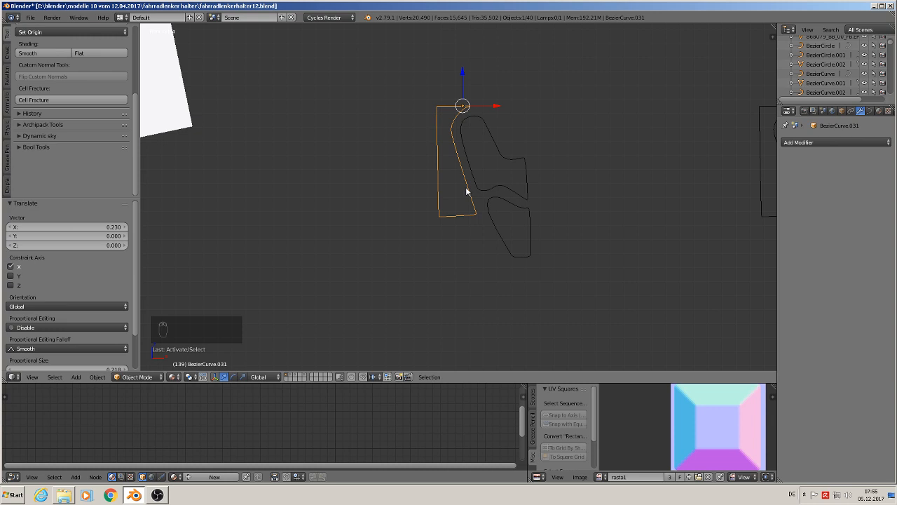
pyautogui.hotkey('alt', 'c')
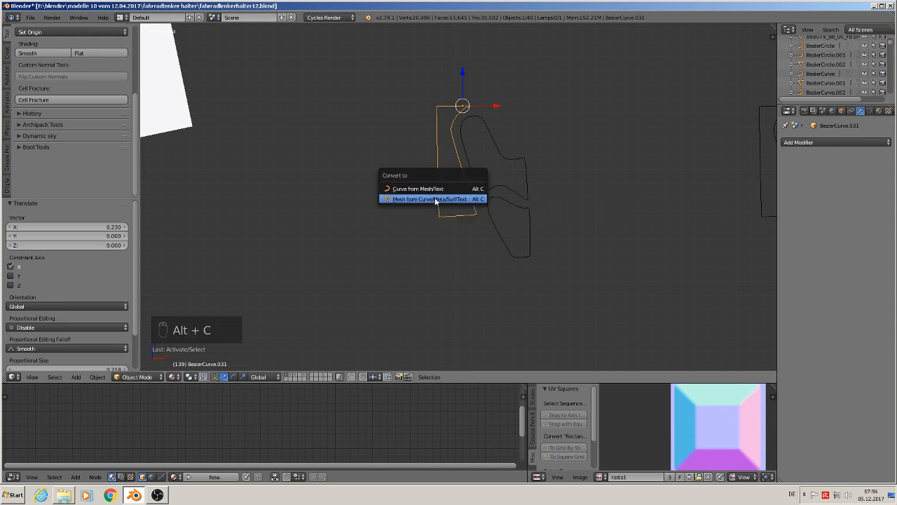
pyautogui.click(434, 199)
pyautogui.rightClick(470, 140)
pyautogui.hotkey('alt', 'c')
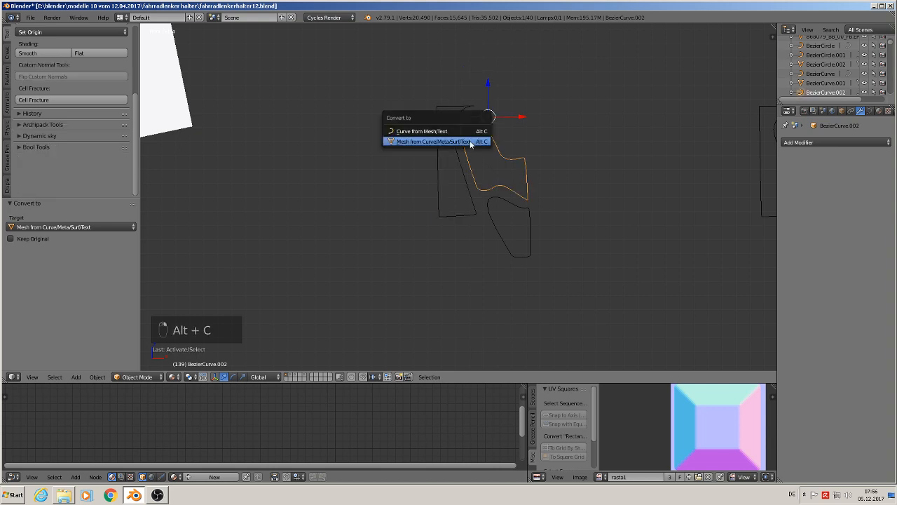
pyautogui.click(470, 140)
pyautogui.rightClick(501, 204)
pyautogui.hotkey('alt', 'c')
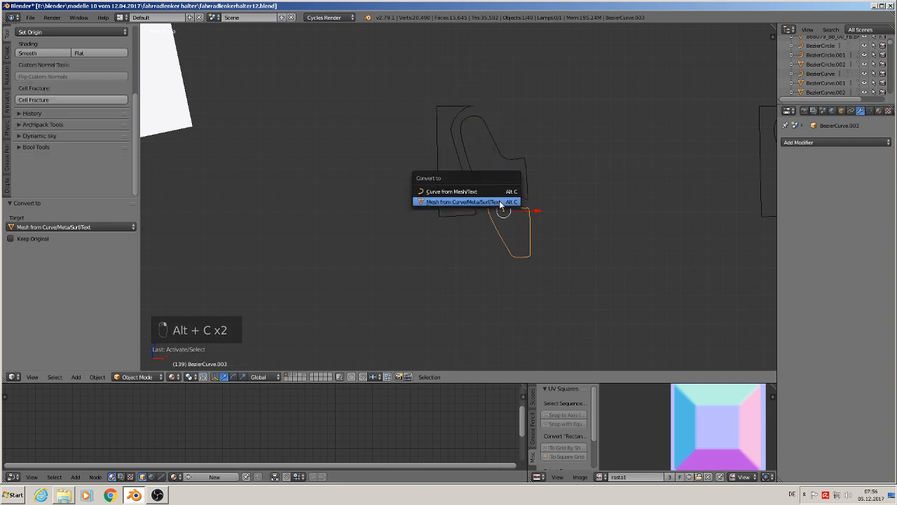
pyautogui.click(499, 200)
# Step: In the centre block's mesh outline, select the vertices of the lower edge and flatten them by scaling to 0 along Z
pyautogui.press('Tab')
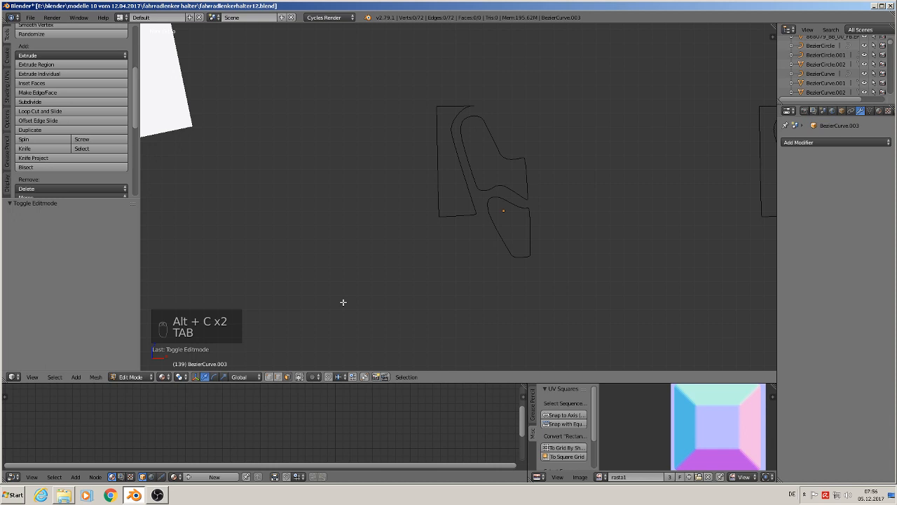
pyautogui.press('Tab')
pyautogui.rightClick(463, 180)
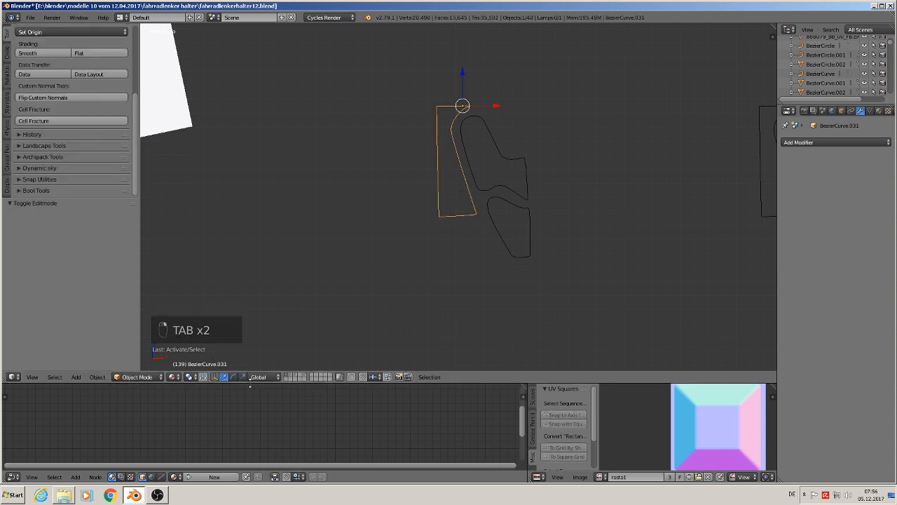
pyautogui.press('Tab')
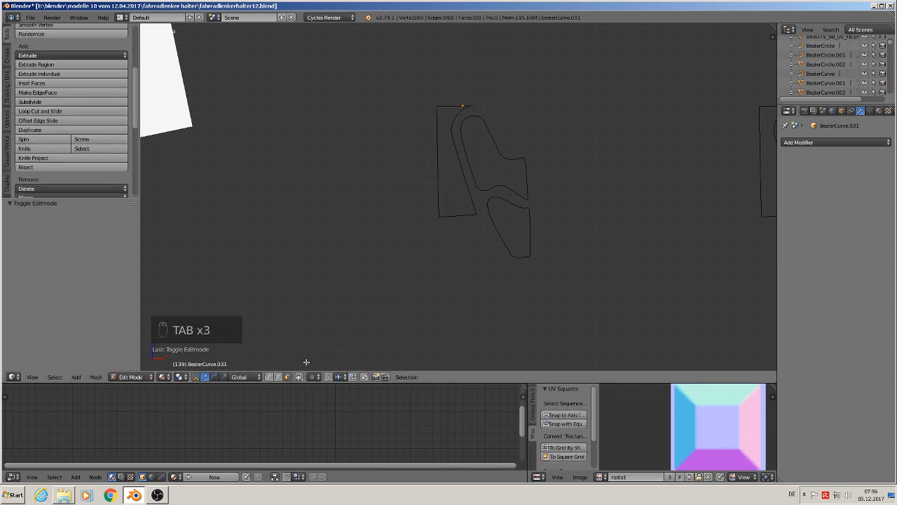
pyautogui.click(245, 377)
pyautogui.scroll(7, 479, 208)
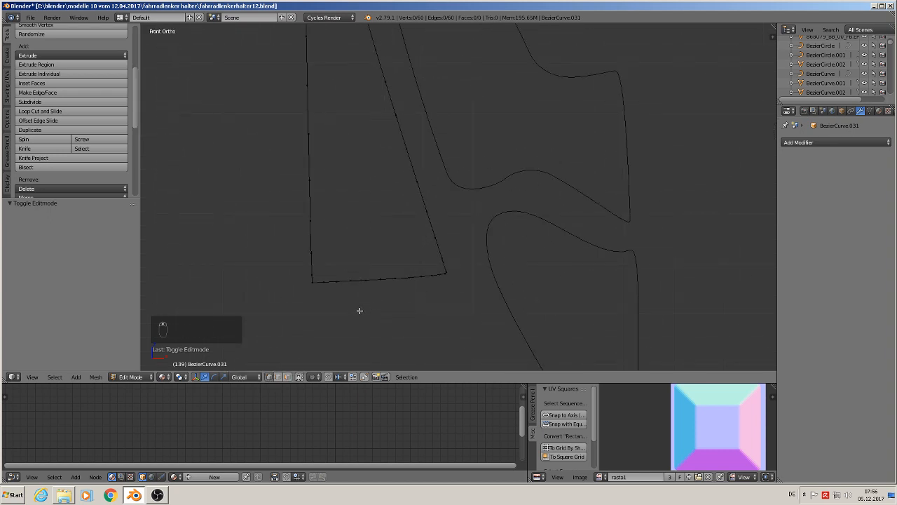
pyautogui.press('c')
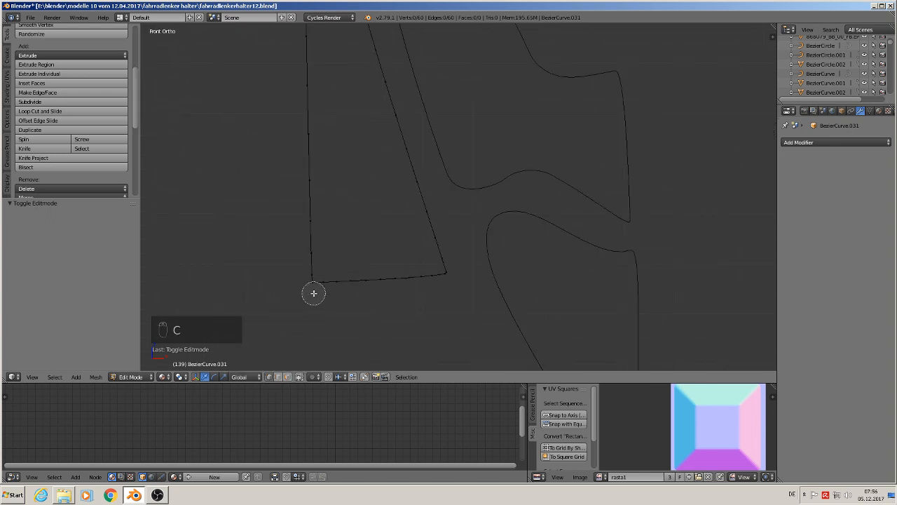
pyautogui.moveTo(312, 294)
pyautogui.mouseDown()
pyautogui.moveTo(320, 285)
pyautogui.moveTo(446, 280)
pyautogui.mouseUp()
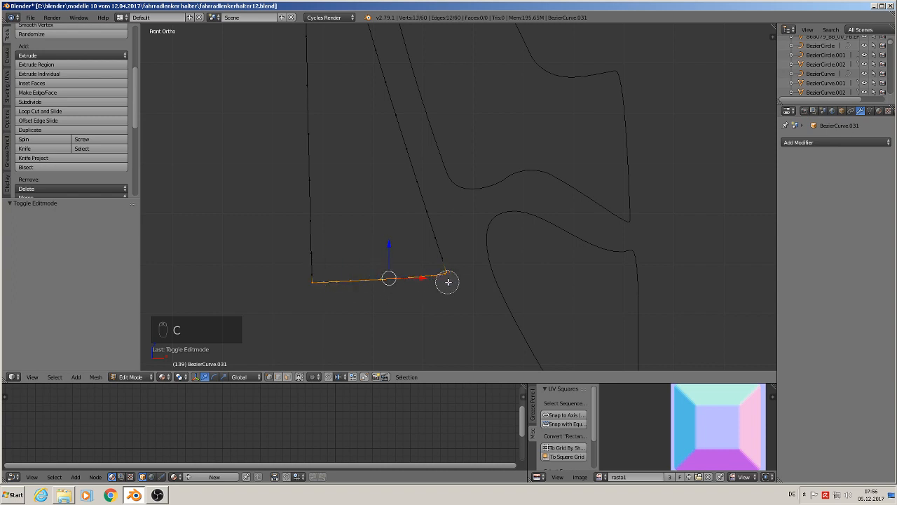
pyautogui.rightClick(447, 282)
pyautogui.write('sz')
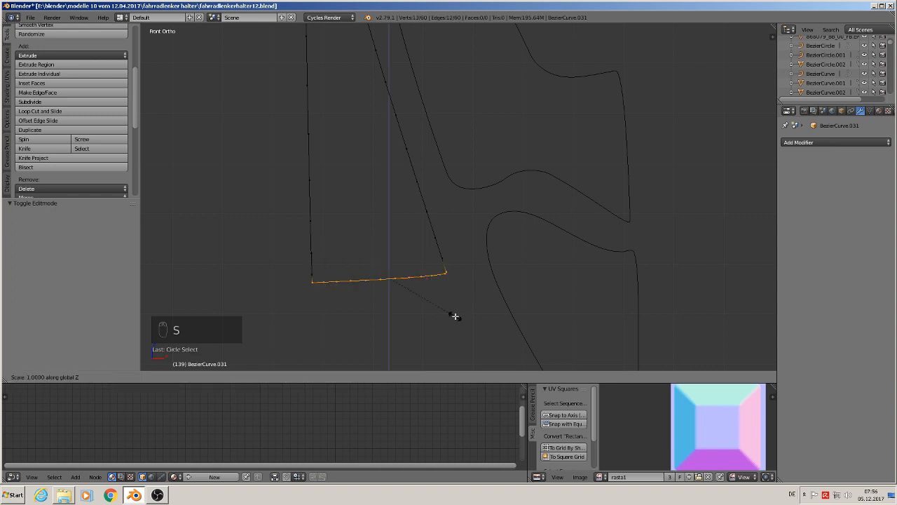
pyautogui.write('0')
pyautogui.press('Return')
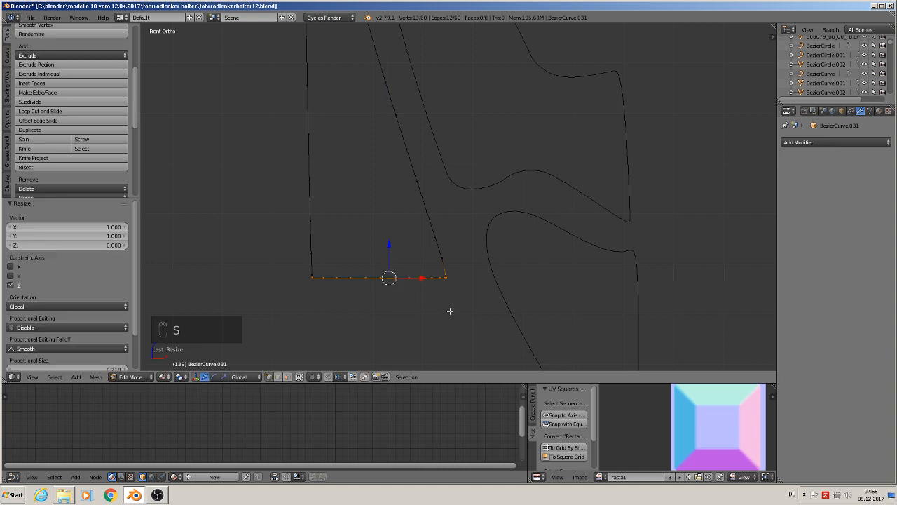
# Step: Select all vertices of the centre block's long straight side, including both corners, and scale them to 0 along X
pyautogui.scroll(-3, 378, 276)
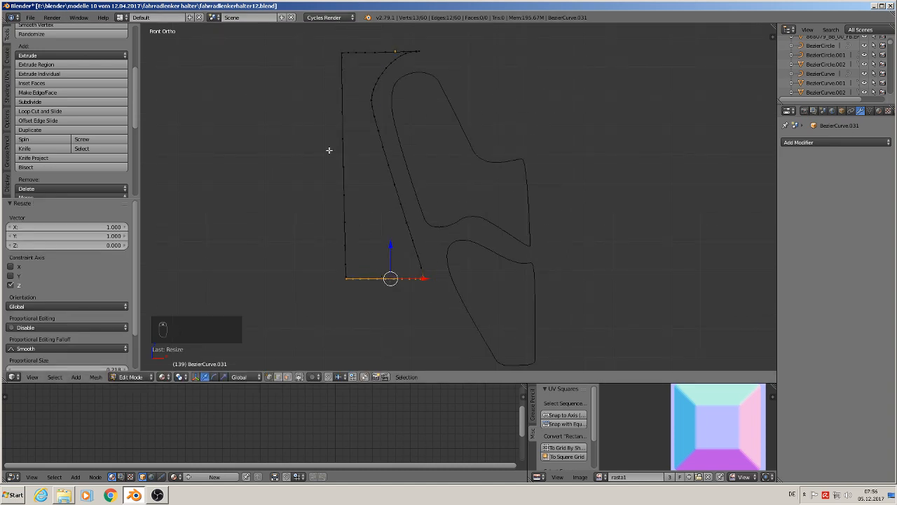
pyautogui.press('a')
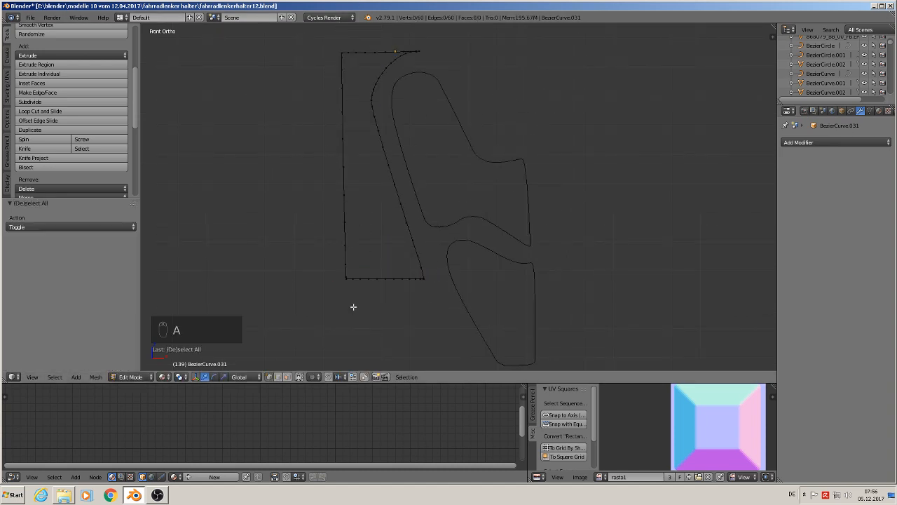
pyautogui.press('b')
pyautogui.moveTo(348, 303); pyautogui.dragTo(312, 62)
pyautogui.press('c')
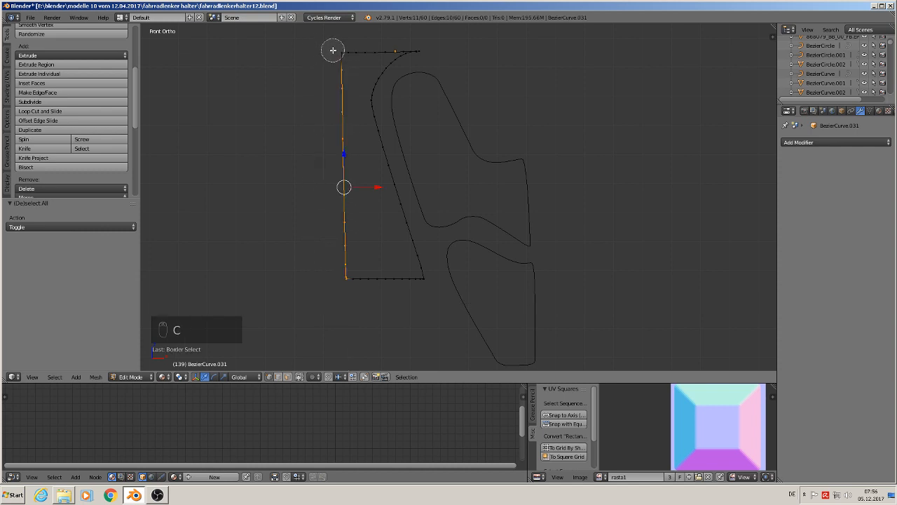
pyautogui.click(332, 48)
pyautogui.rightClick(346, 109)
pyautogui.press('s')
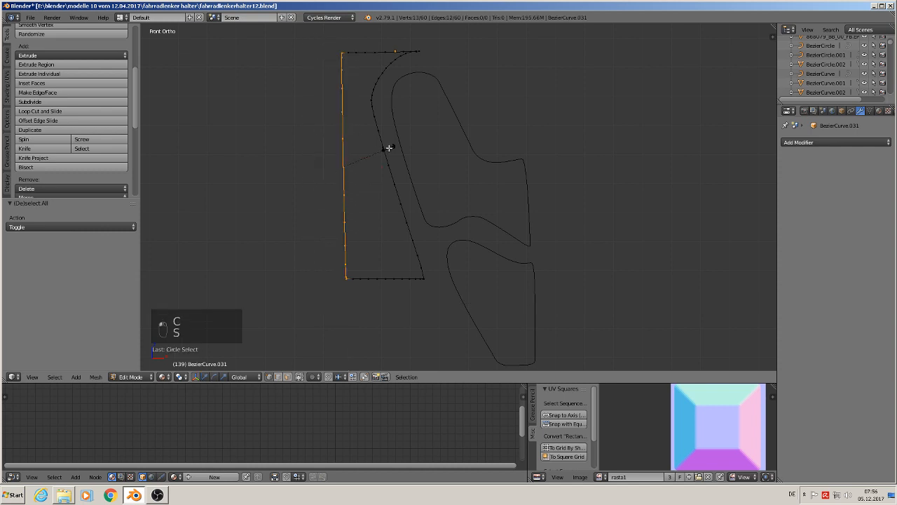
pyautogui.press('x')
pyautogui.press('0')
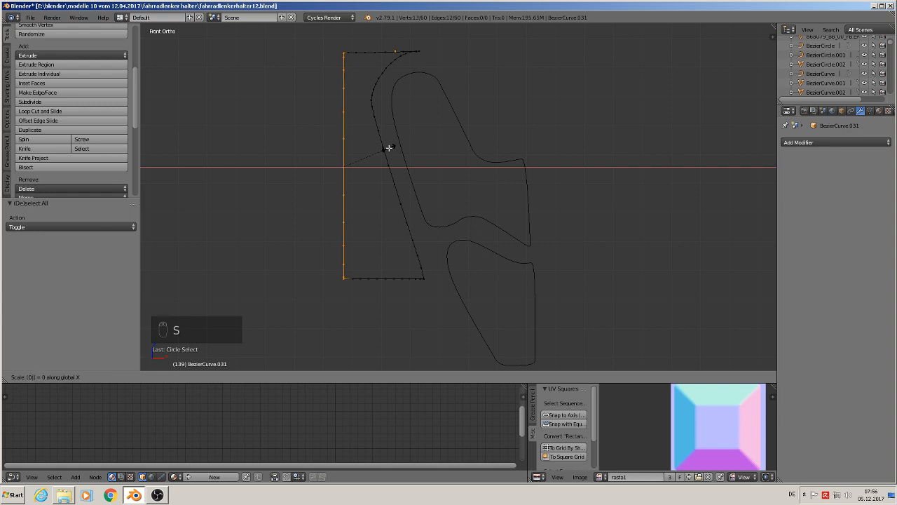
pyautogui.click(389, 147)
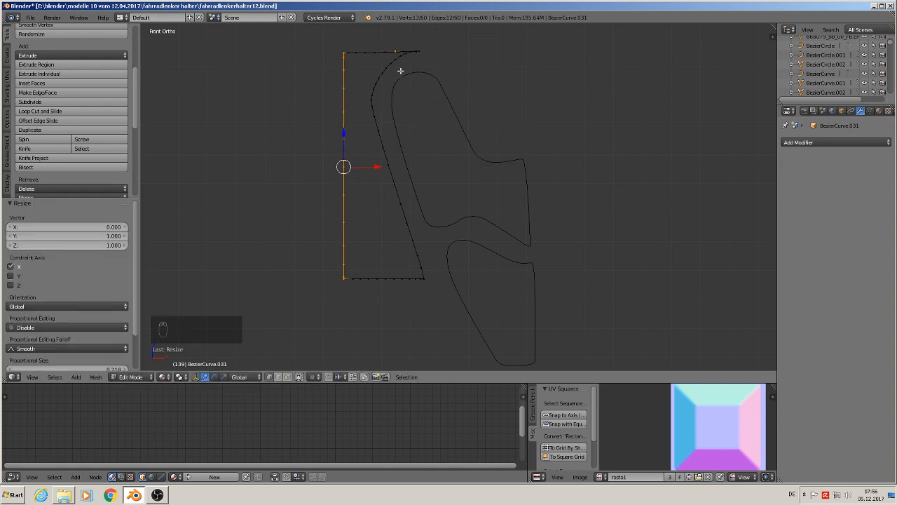
# Step: Raise the crowded vertices at the centre block's upper tip one by one along Z, separating the upper edge from the curved side
pyautogui.scroll(3, 410, 58)
pyautogui.keyDown('shift'); pyautogui.moveTo(412, 56); pyautogui.dragTo(445, 159, button='middle'); pyautogui.keyUp('shift')
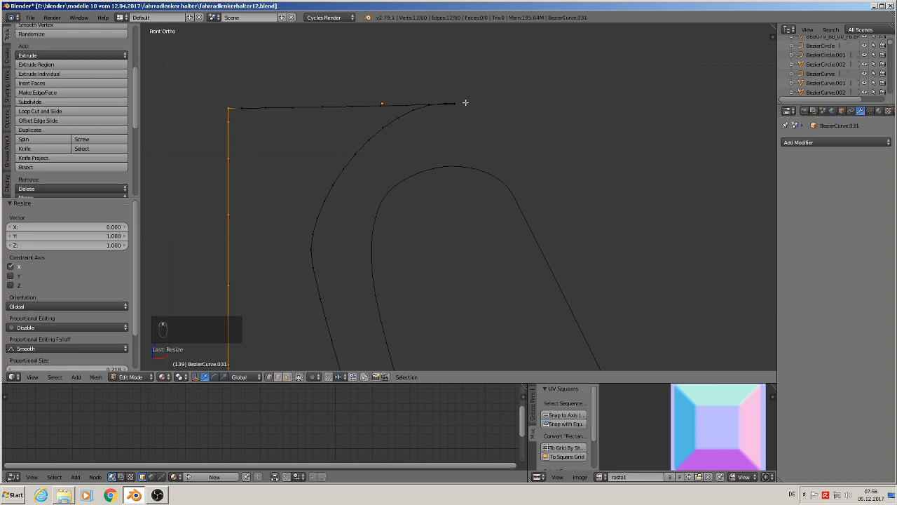
pyautogui.rightClick(459, 103)
pyautogui.moveTo(456, 76)
pyautogui.mouseDown()
pyautogui.moveTo(454, 58)
pyautogui.moveTo(429, 81)
pyautogui.moveTo(428, 64)
pyautogui.moveTo(429, 89)
pyautogui.moveTo(430, 69)
pyautogui.moveTo(445, 78)
pyautogui.moveTo(452, 60)
pyautogui.moveTo(457, 89)
pyautogui.moveTo(444, 77)
pyautogui.moveTo(454, 80)
pyautogui.mouseUp()
pyautogui.rightClick(443, 104)
pyautogui.rightClick(429, 103)
pyautogui.rightClick(444, 103)
pyautogui.rightClick(454, 103)
pyautogui.rightClick(455, 90)
pyautogui.rightClick(445, 94)
pyautogui.rightClick(444, 93)
pyautogui.click(441, 68)
pyautogui.rightClick(456, 108)
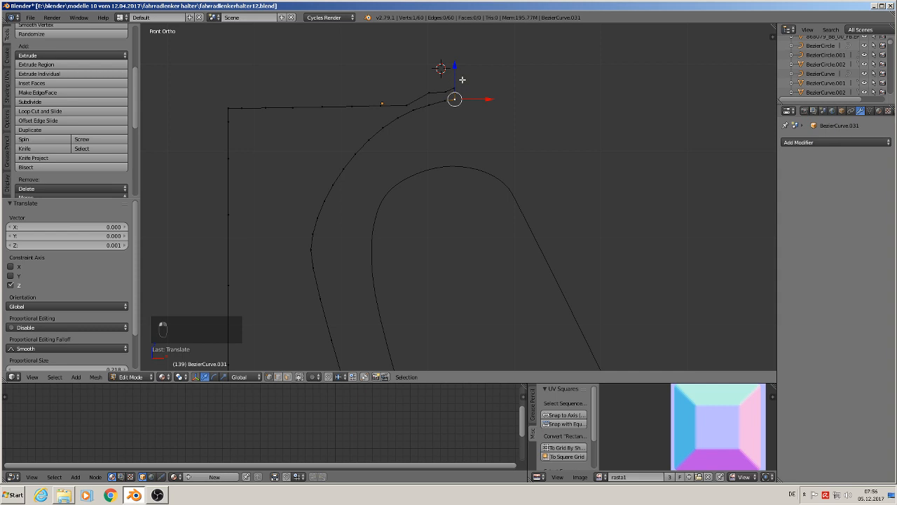
# Step: Flatten the centre block's upper edge by scaling its vertices to 0 along Z, raise it slightly, and leave Edit Mode
pyautogui.press('a')
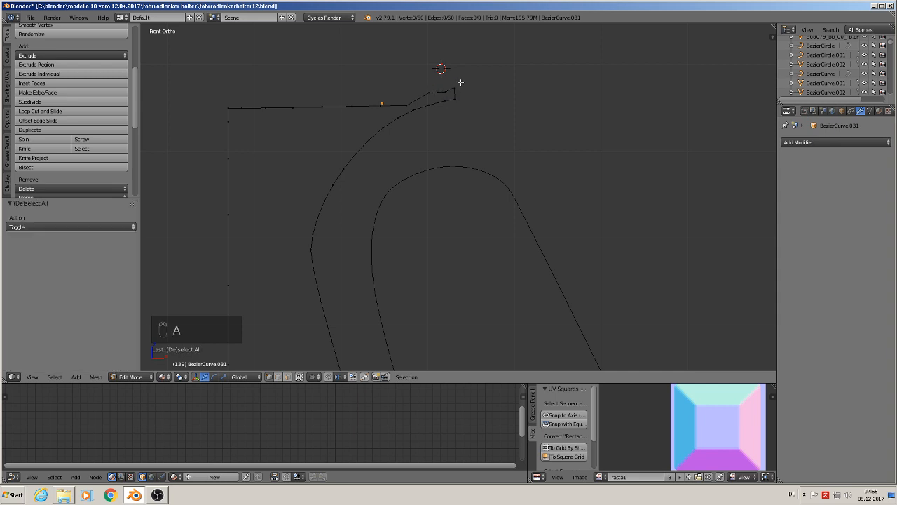
pyautogui.press('c')
pyautogui.moveTo(456, 80)
pyautogui.mouseDown()
pyautogui.moveTo(335, 101)
pyautogui.moveTo(232, 102)
pyautogui.mouseUp()
pyautogui.rightClick(253, 91)
pyautogui.press('s')
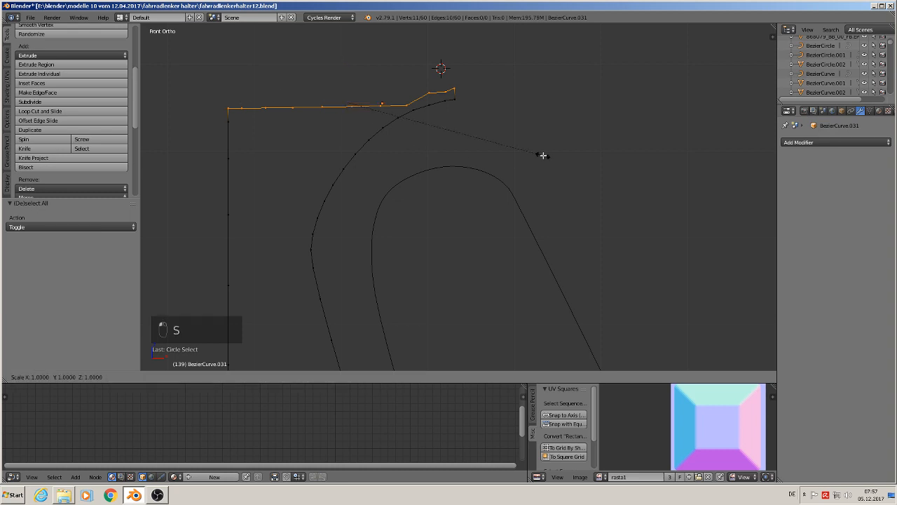
pyautogui.press('z')
pyautogui.press('0')
pyautogui.press('Return')
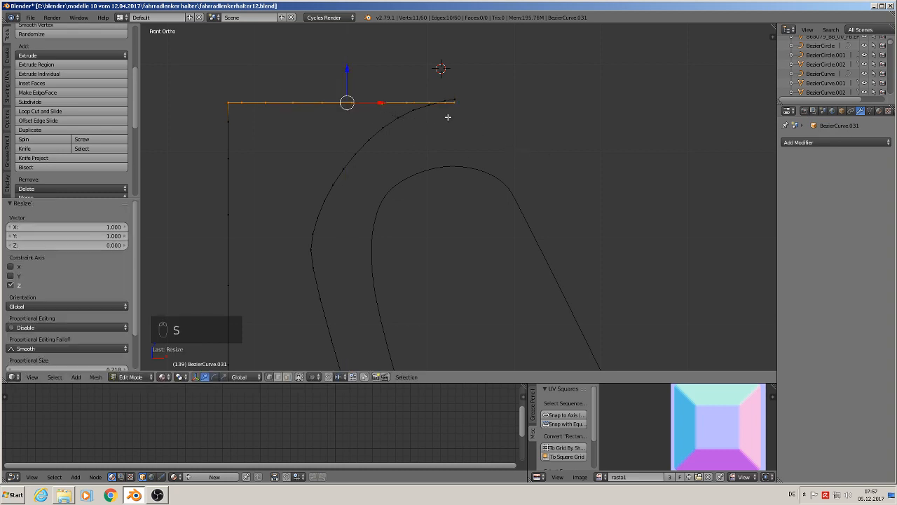
pyautogui.moveTo(344, 72); pyautogui.dragTo(349, 65)
pyautogui.press('a')
pyautogui.scroll(-4, 506, 158)
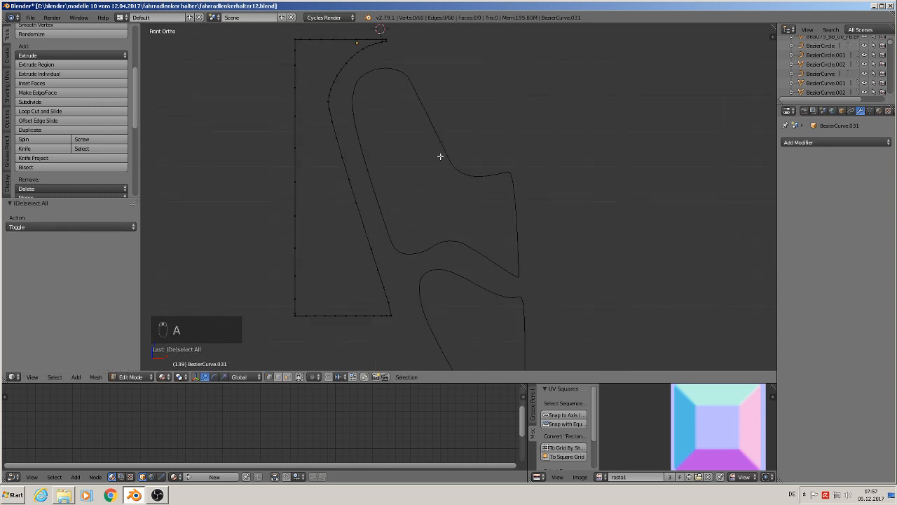
pyautogui.scroll(-3, 472, 180)
pyautogui.press('a')
pyautogui.press('Tab')
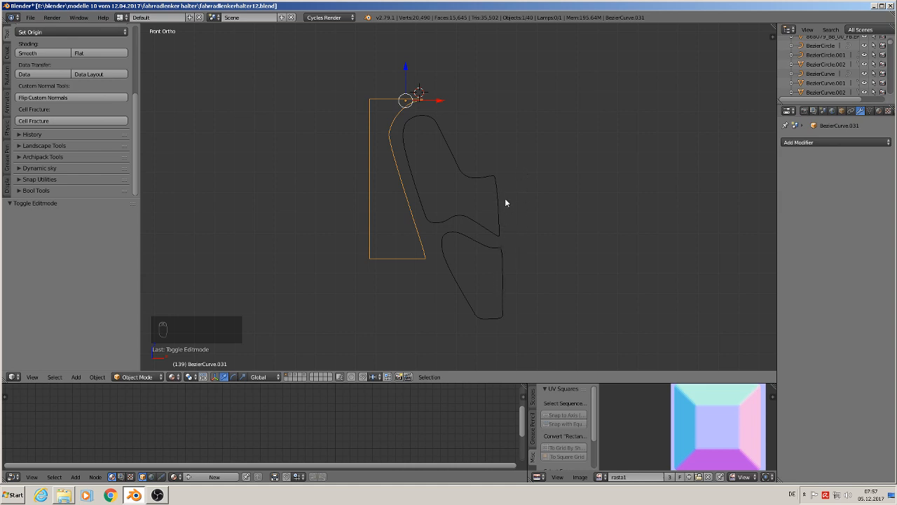
# Step: In the middle block's mesh outline, select the vertices of the outer edge and scale them to 0 along X
pyautogui.scroll(2, 505, 201)
pyautogui.press('Tab')
pyautogui.press('Tab')
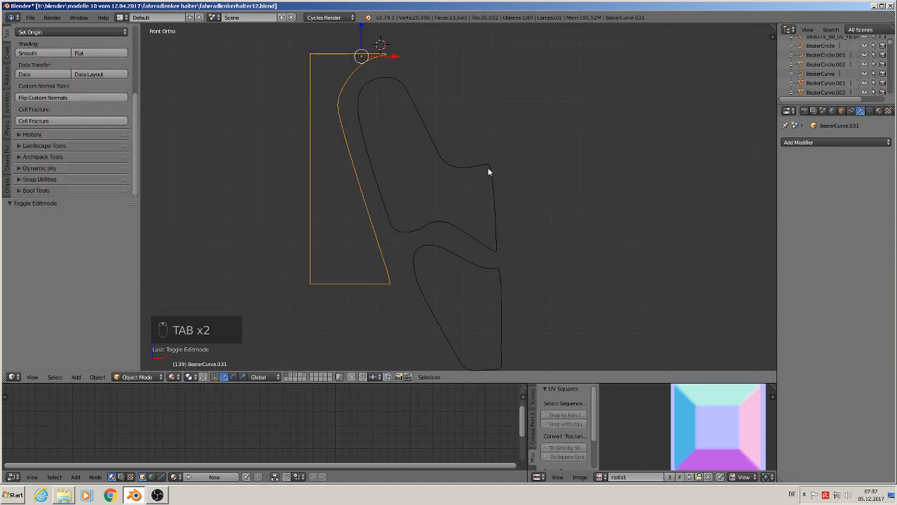
pyautogui.rightClick(489, 168)
pyautogui.press('Tab')
pyautogui.scroll(3, 513, 189)
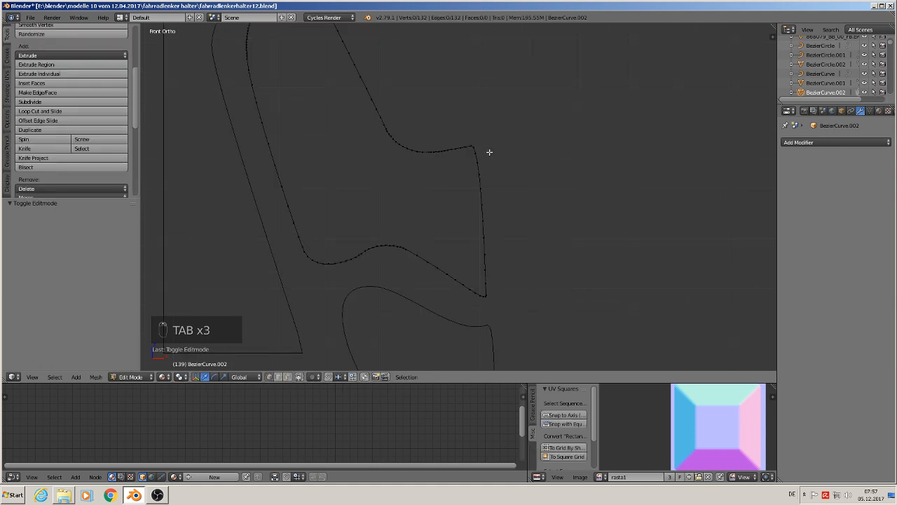
pyautogui.press('c')
pyautogui.moveTo(485, 150); pyautogui.dragTo(495, 196)
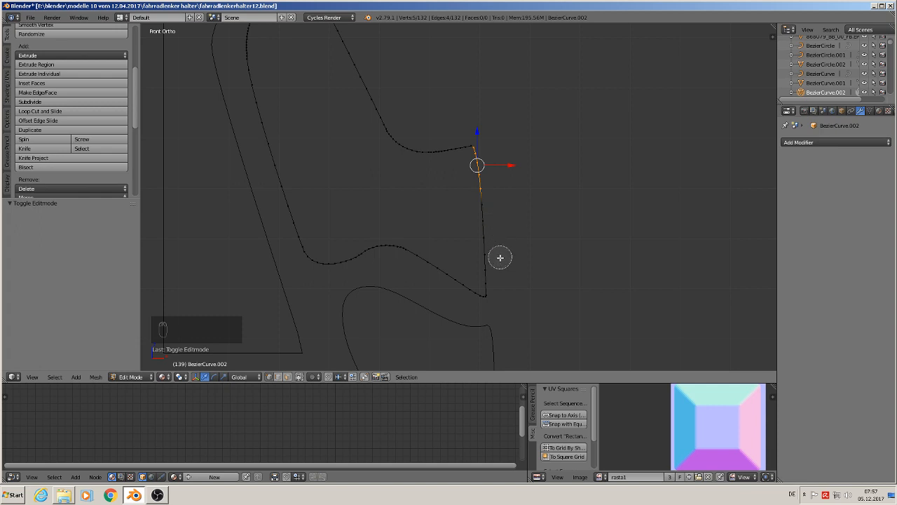
pyautogui.moveTo(499, 257)
pyautogui.mouseDown()
pyautogui.moveTo(481, 198)
pyautogui.moveTo(497, 289)
pyautogui.mouseUp()
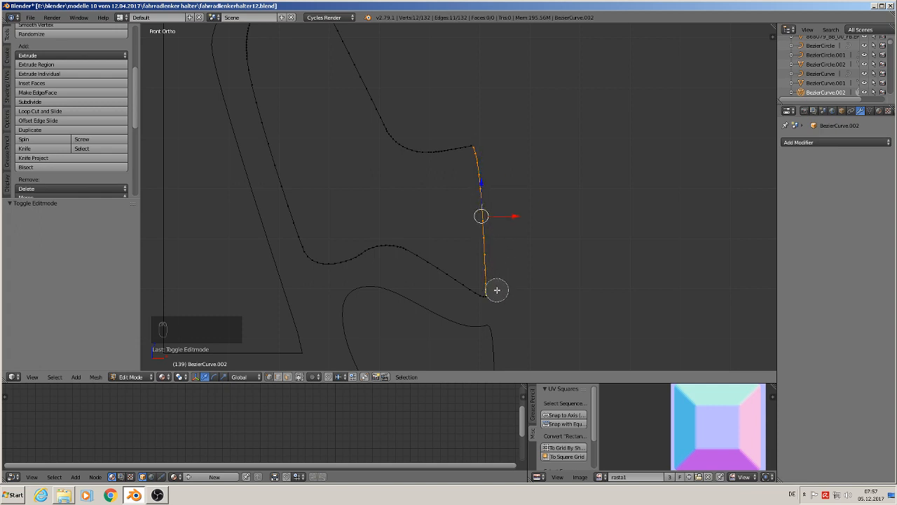
pyautogui.rightClick(637, 208)
pyautogui.write('s')
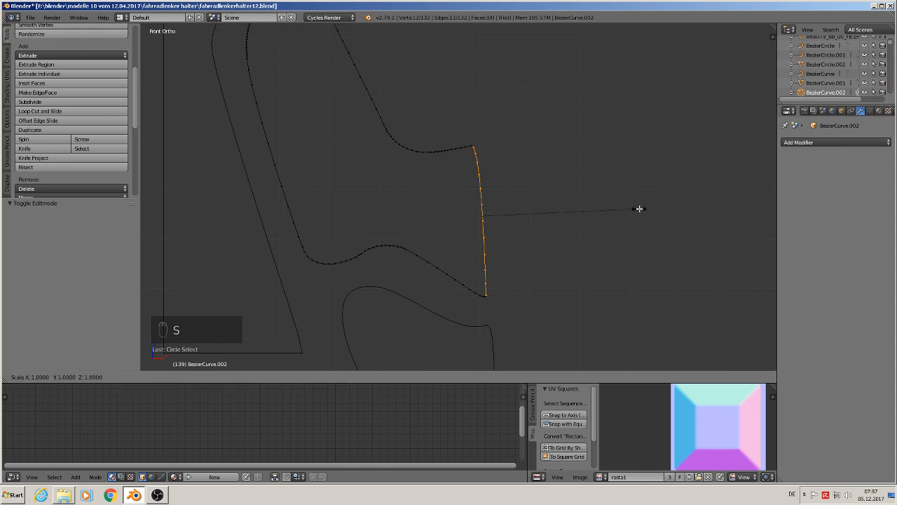
pyautogui.write('x0')
pyautogui.press('Return')
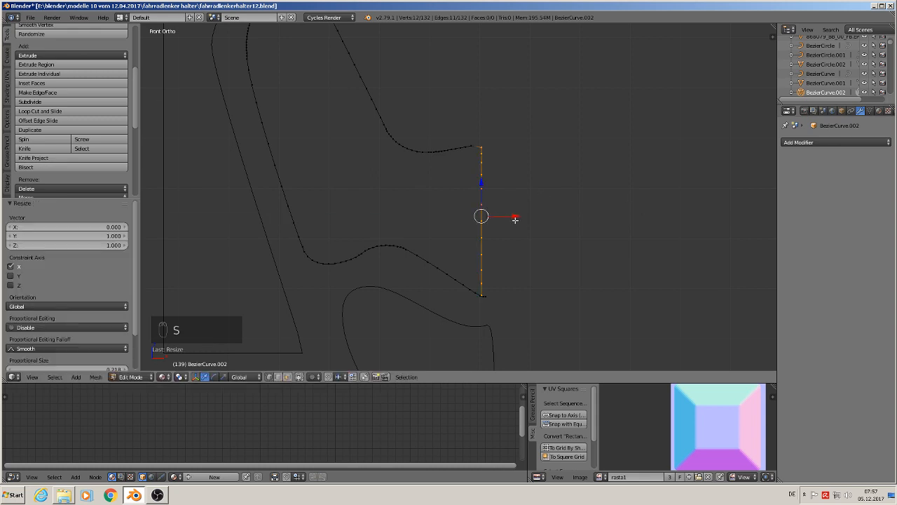
# Step: Move the middle block's straightened outer edge about 0.0017 outward along X and leave Edit Mode
pyautogui.press('g')
pyautogui.press('x')
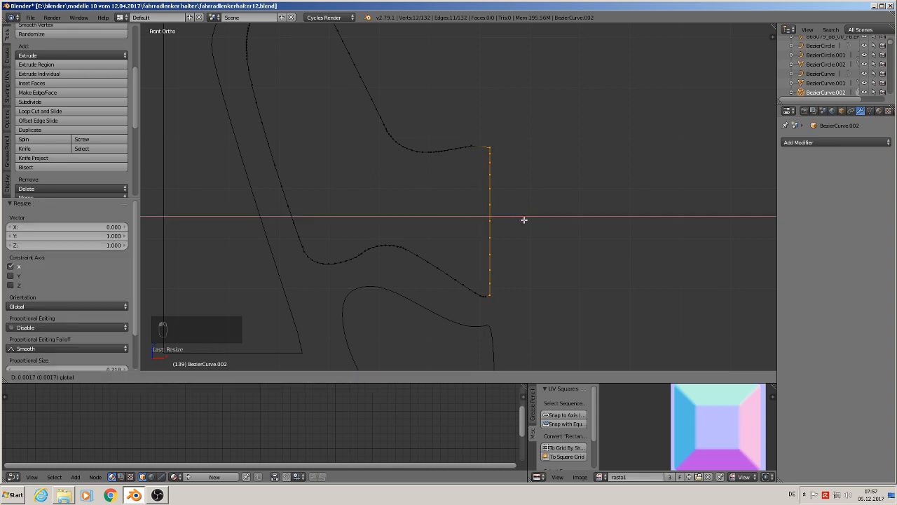
pyautogui.click(523, 219)
pyautogui.press('Tab')
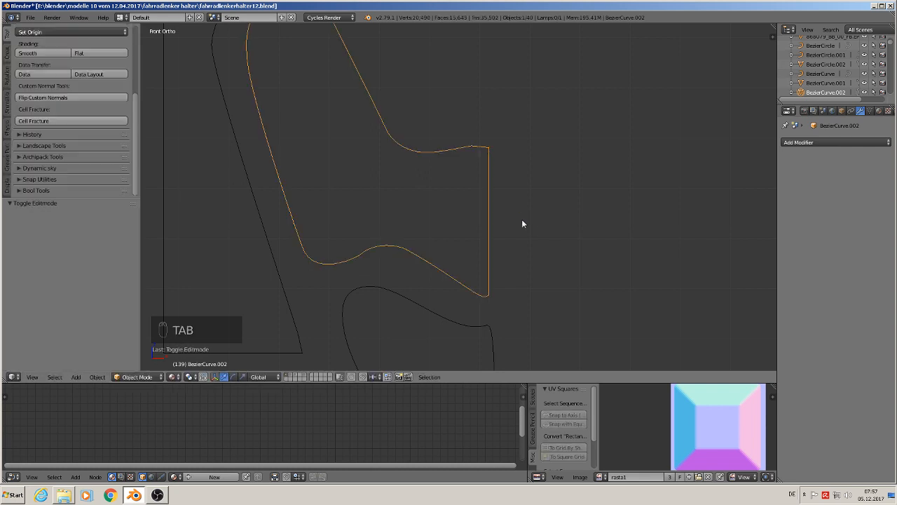
pyautogui.scroll(-3, 538, 221)
pyautogui.scroll(3, 441, 207)
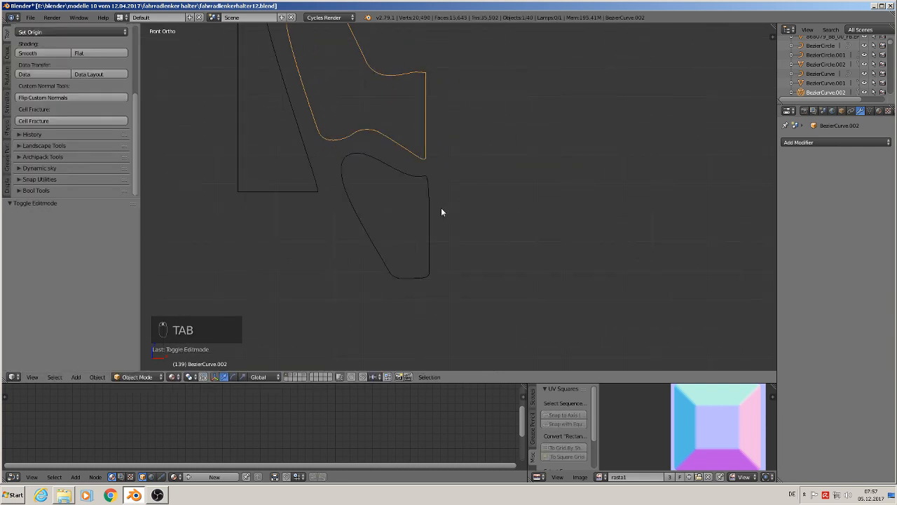
# Step: In the lower block's mesh outline, select the vertices of the straight outer edge and scale them to 0 along X
pyautogui.press('Tab')
pyautogui.press('Tab')
pyautogui.rightClick(431, 200)
pyautogui.press('Tab')
pyautogui.scroll(2, 446, 208)
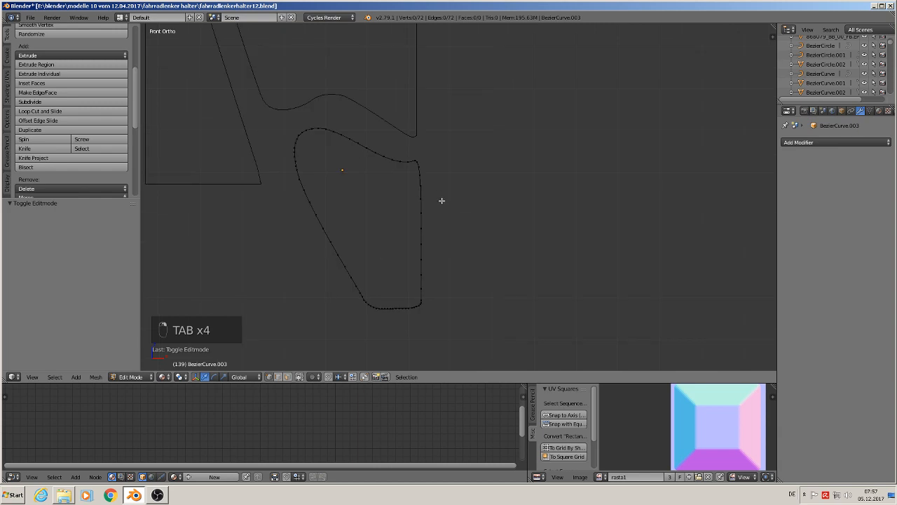
pyautogui.press('c')
pyautogui.moveTo(426, 164); pyautogui.dragTo(430, 291)
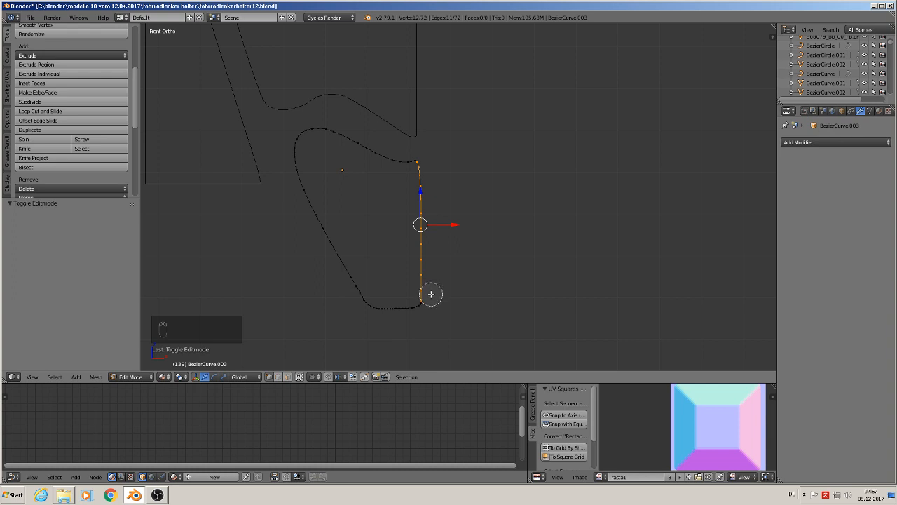
pyautogui.rightClick(430, 292)
pyautogui.press('s')
pyautogui.press('x')
pyautogui.press('0')
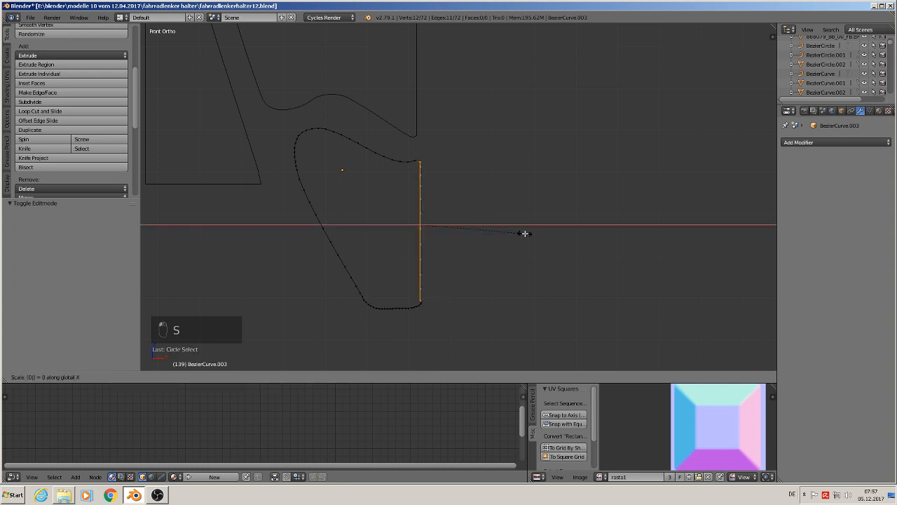
pyautogui.press('Return')
# Step: Move the lower block's flattened outer edge slightly outward along X and leave Edit Mode
pyautogui.press('g')
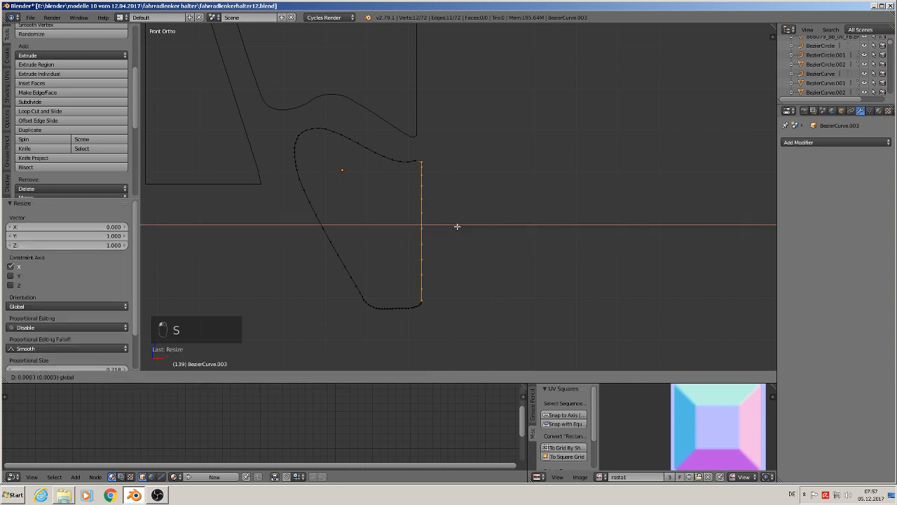
pyautogui.click(456, 226)
pyautogui.press('Tab')
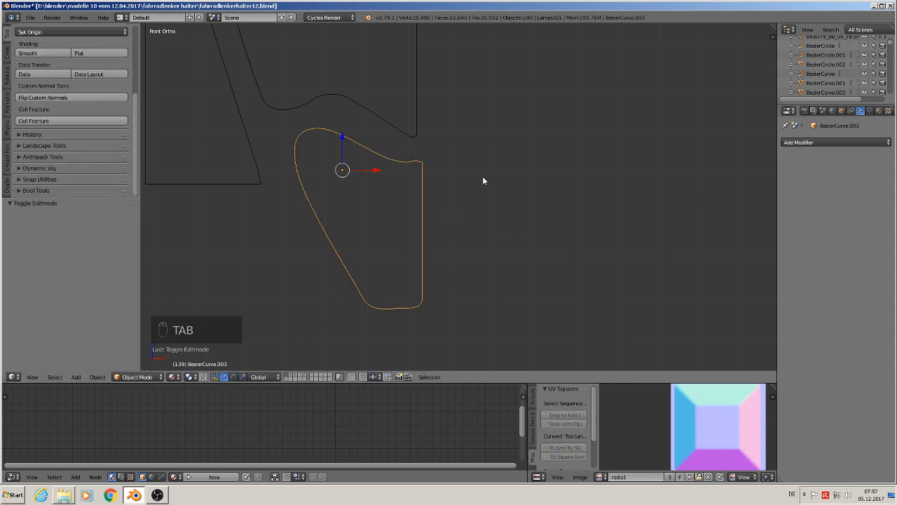
# Step: Select all three straightened tread block outlines and duplicate them with an offset of -0.146 along X
pyautogui.scroll(-3, 490, 189)
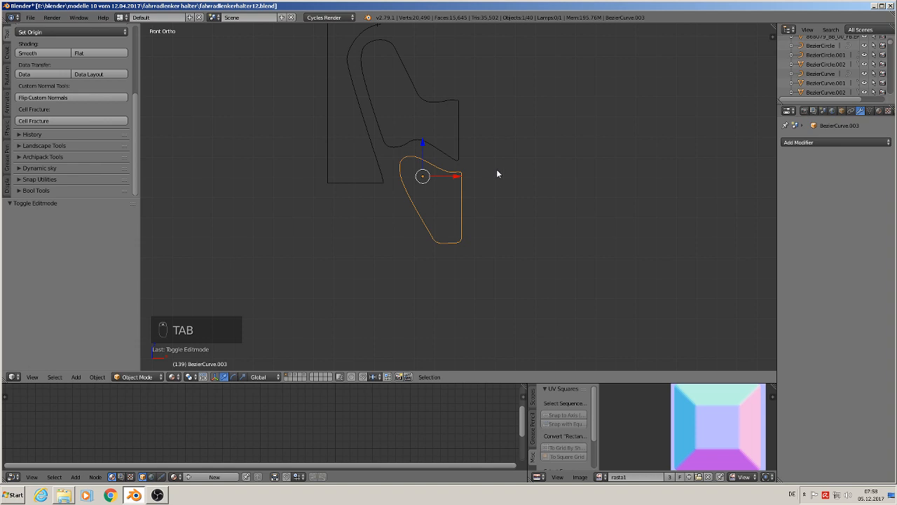
pyautogui.keyDown('shift'); pyautogui.moveTo(505, 173); pyautogui.dragTo(518, 210, button='middle'); pyautogui.keyUp('shift')
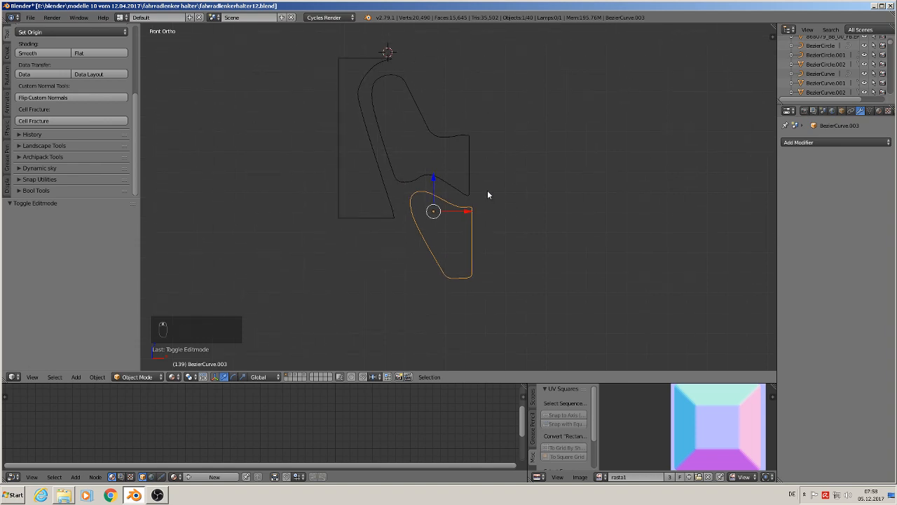
pyautogui.scroll(-2, 483, 186)
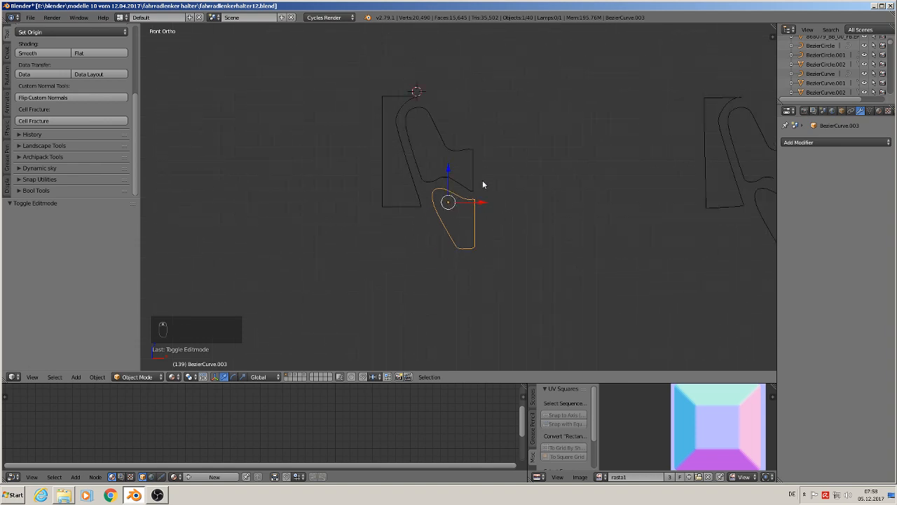
pyautogui.keyDown('shift'); pyautogui.click(419, 161); pyautogui.keyUp('shift')
pyautogui.keyDown('shift'); pyautogui.click(389, 169); pyautogui.keyUp('shift')
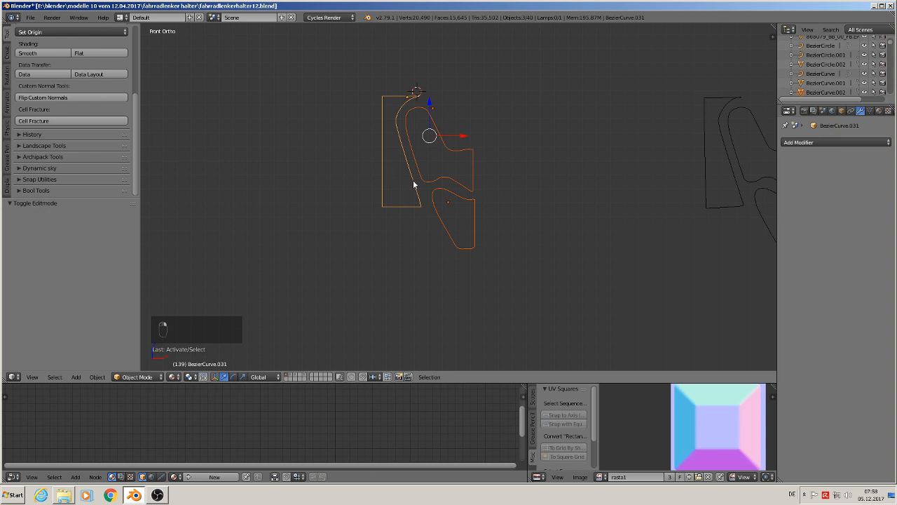
pyautogui.hotkey('shift', 'd')
pyautogui.press('x')
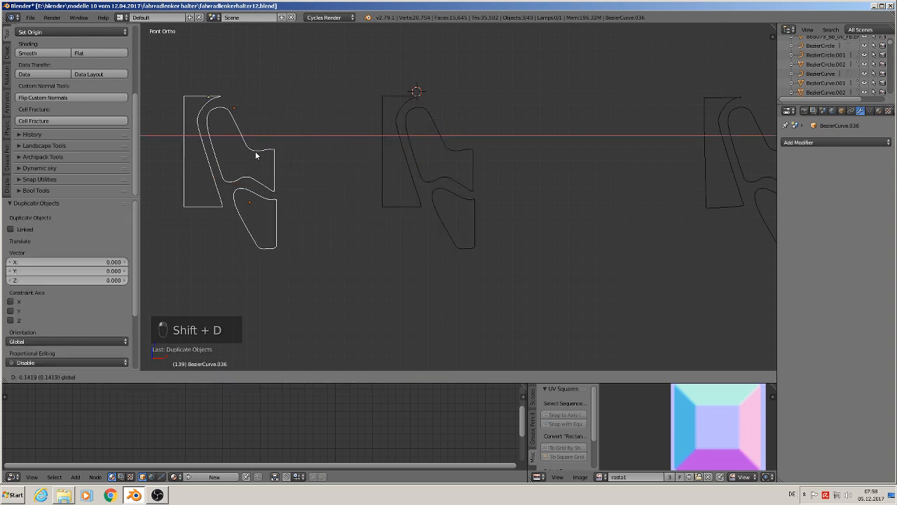
pyautogui.click(258, 152)
# Step: In top view, move the duplicated middle block about 0.025 along Y to line it up with the duplicated centre block
pyautogui.keyDown('shift'); pyautogui.moveTo(326, 170); pyautogui.dragTo(552, 162, button='middle'); pyautogui.keyUp('shift')
pyautogui.scroll(3, 552, 163)
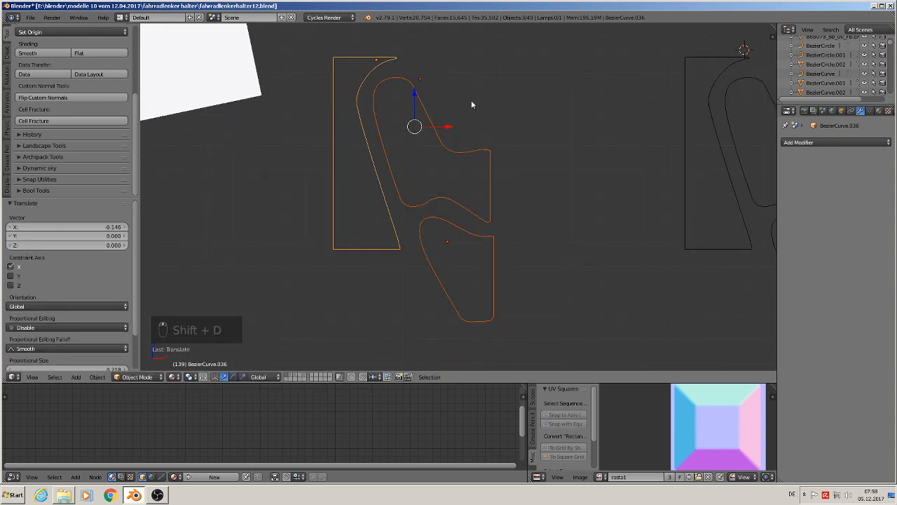
pyautogui.moveTo(456, 115); pyautogui.dragTo(489, 225, button='middle')
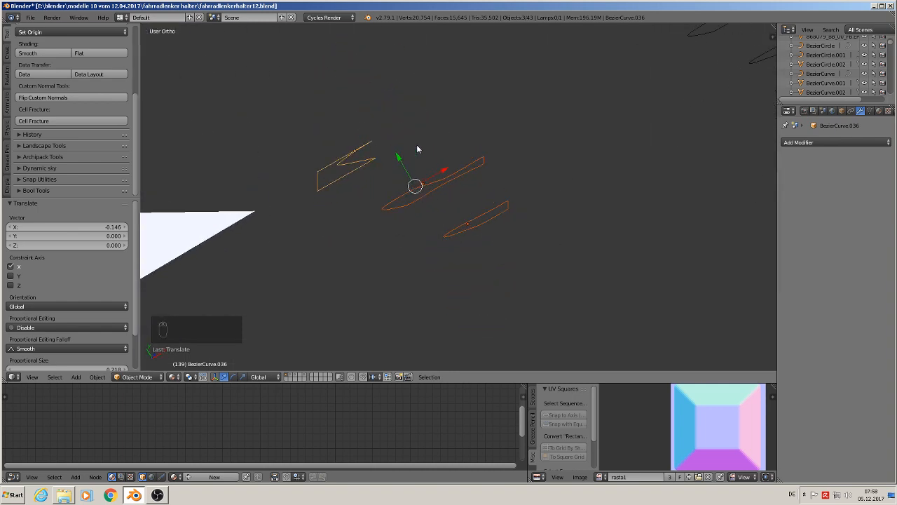
pyautogui.press('KP_7')
pyautogui.rightClick(431, 196)
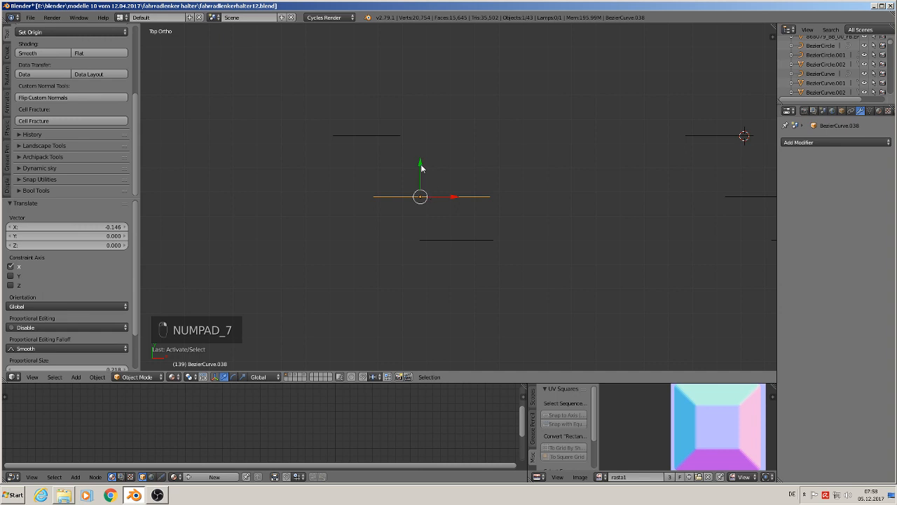
pyautogui.press('g')
pyautogui.press('y')
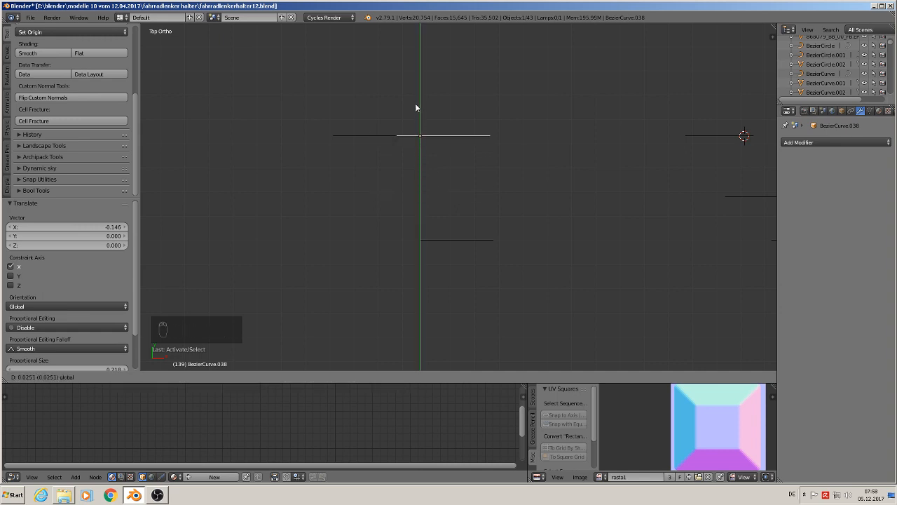
# Step: Move the small lower outline about 0.043 along Y, in line with the other two outlines
pyautogui.click(415, 104)
pyautogui.rightClick(452, 240)
pyautogui.press('g')
pyautogui.press('y')
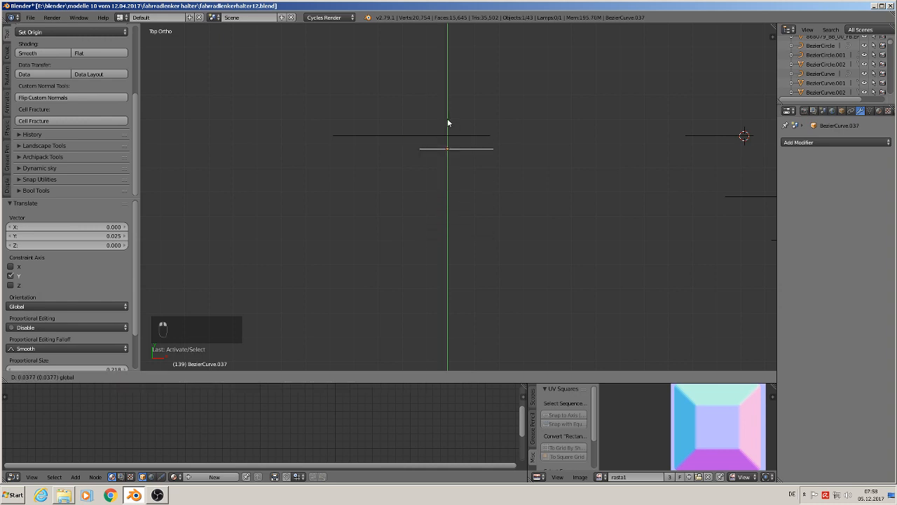
pyautogui.click(449, 111)
# Step: Fill the small lower outline with a single face in mesh editing, using all its vertices
pyautogui.press('KP_1')
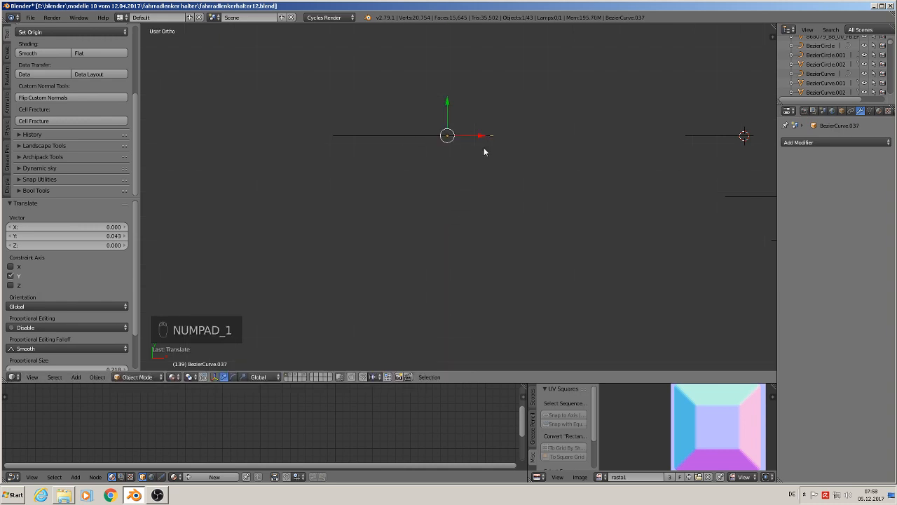
pyautogui.scroll(4, 448, 171)
pyautogui.press('Tab')
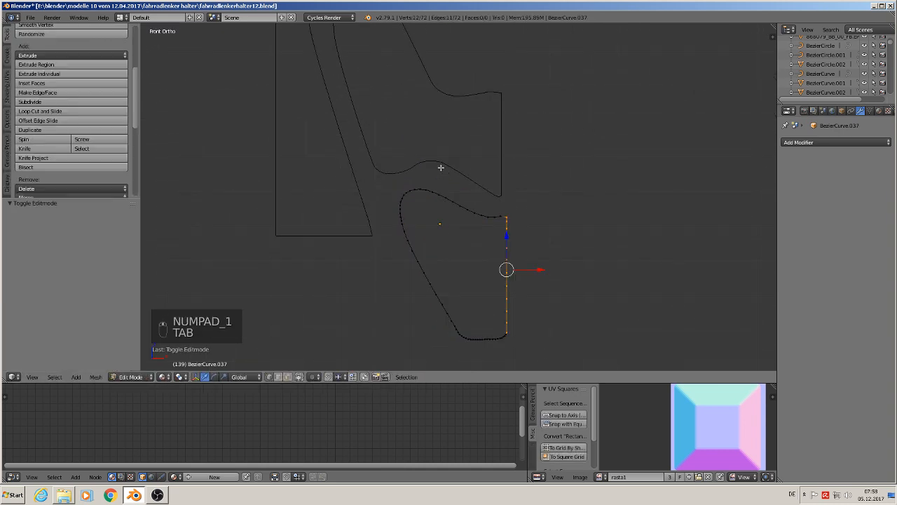
pyautogui.press('a')
pyautogui.press('a')
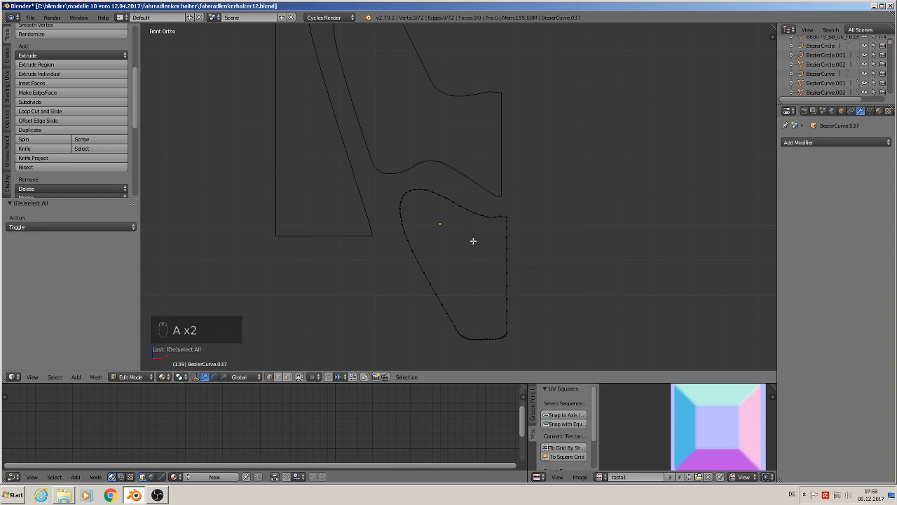
pyautogui.press('a')
pyautogui.press('f')
pyautogui.moveTo(472, 240); pyautogui.dragTo(435, 254, button='middle')
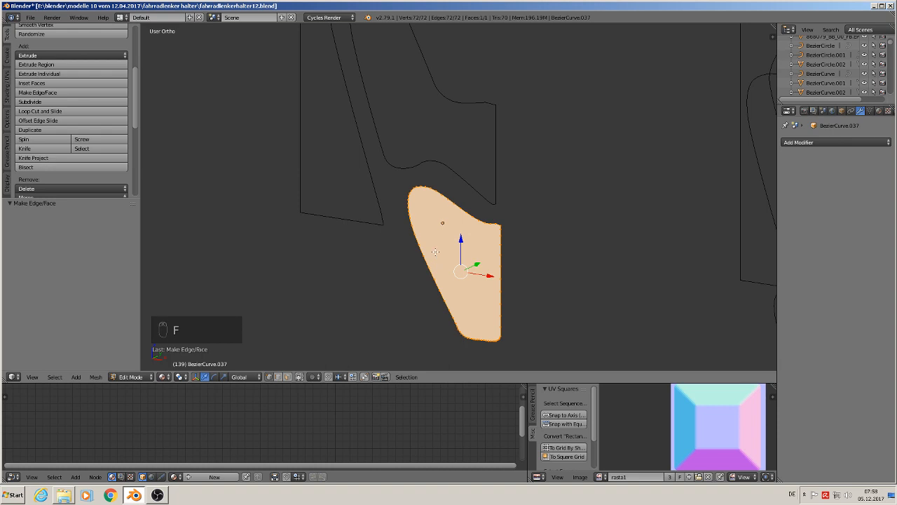
pyautogui.press('Tab')
# Step: Fill the curved middle outline above it with a single face
pyautogui.press('KP_1')
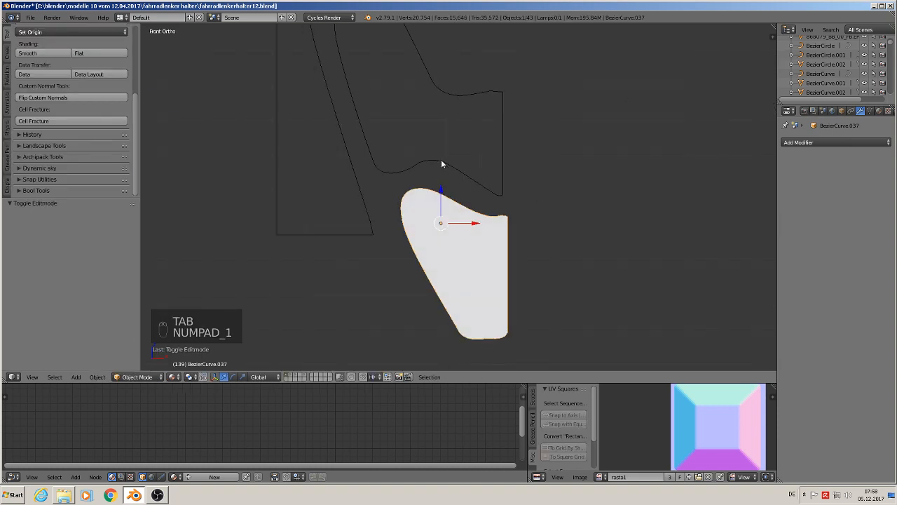
pyautogui.rightClick(406, 171)
pyautogui.press('Tab')
pyautogui.press('a')
pyautogui.press('a')
pyautogui.press('a')
pyautogui.press('a')
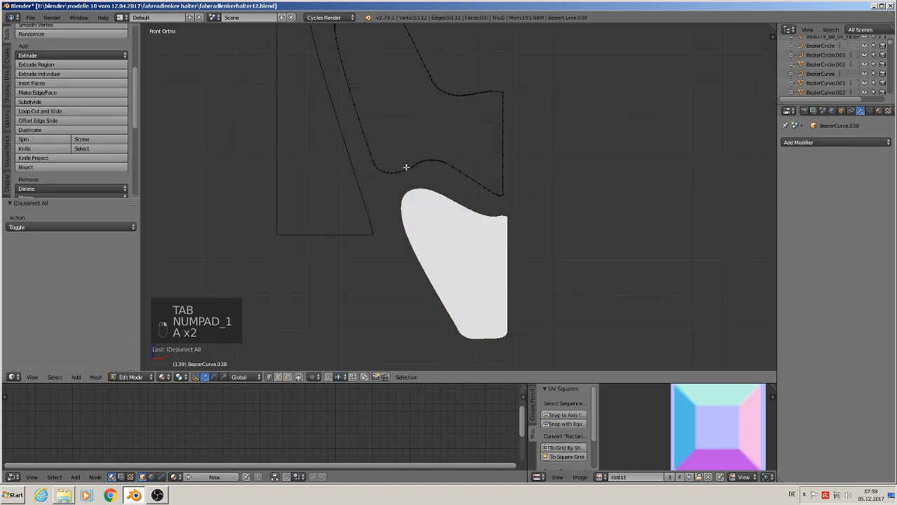
pyautogui.press('f')
pyautogui.press('Tab')
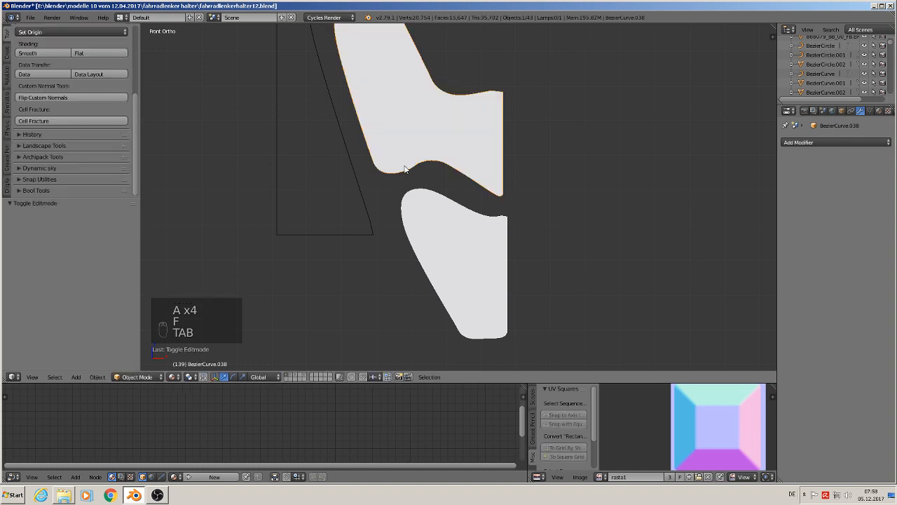
# Step: Fill the tall straight-backed outline beside the middle piece with a single face
pyautogui.rightClick(361, 183)
pyautogui.press('Tab')
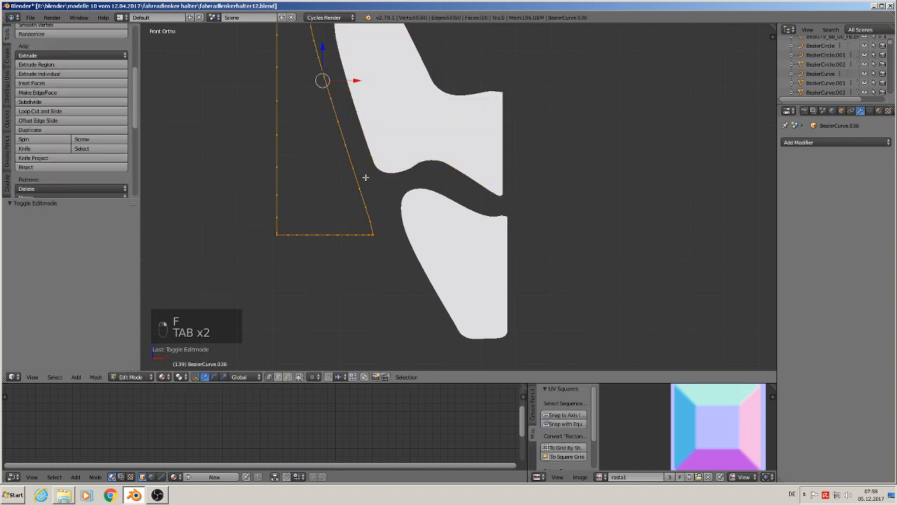
pyautogui.press('f')
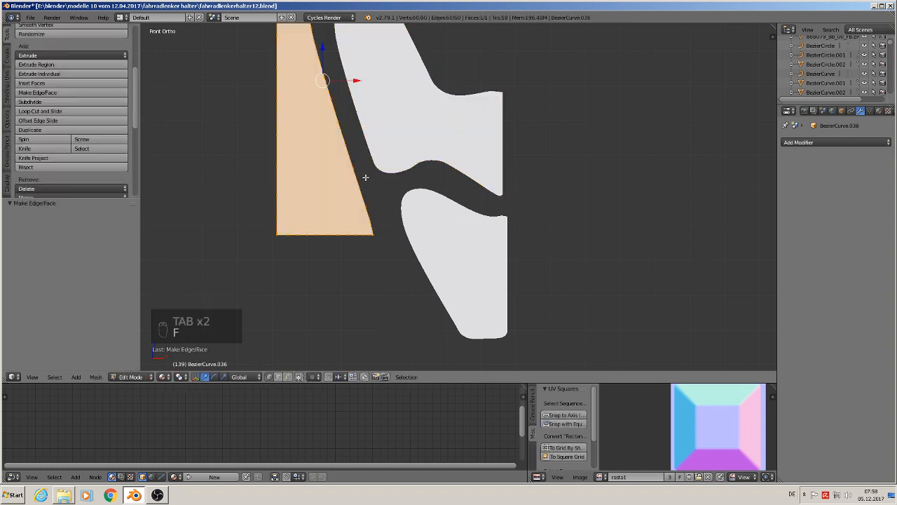
pyautogui.press('Tab')
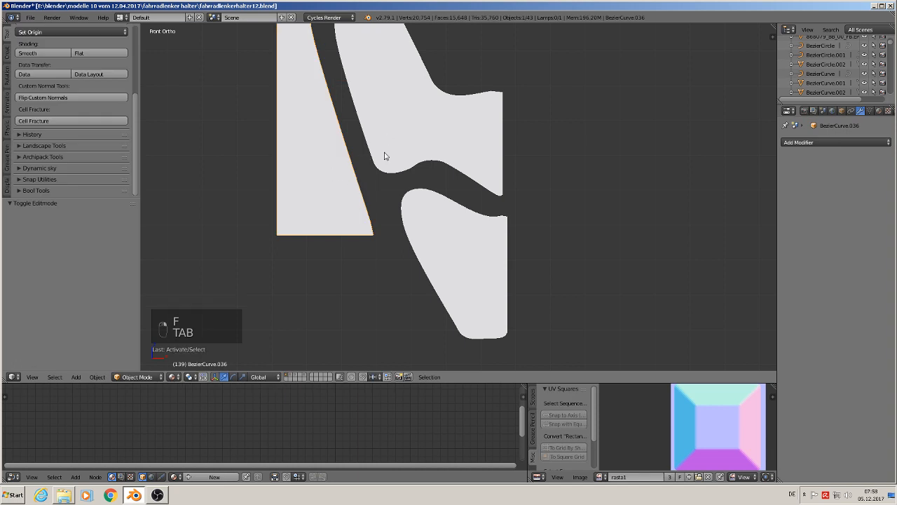
# Step: Join the three filled shapes into one object
pyautogui.keyDown('shift'); pyautogui.rightClick(407, 141); pyautogui.keyUp('shift')
pyautogui.keyDown('shift'); pyautogui.rightClick(449, 218); pyautogui.keyUp('shift')
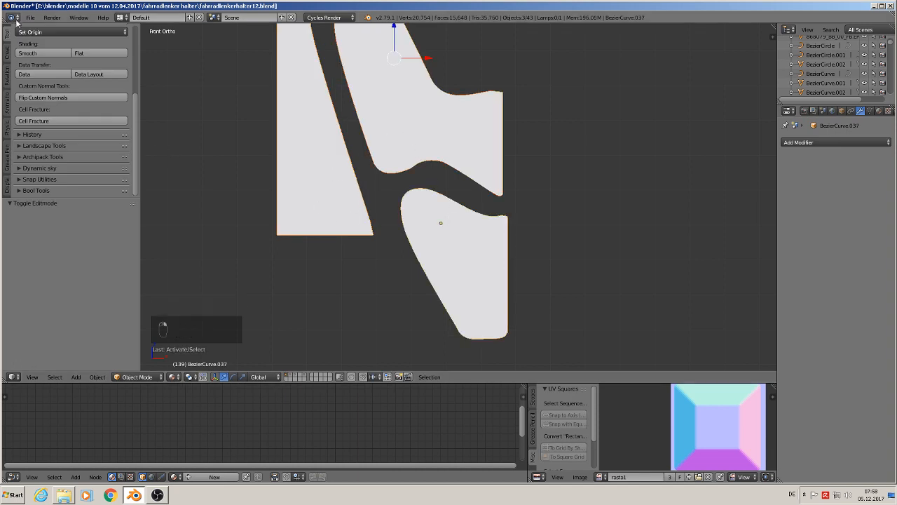
pyautogui.scroll(3, 73, 84)
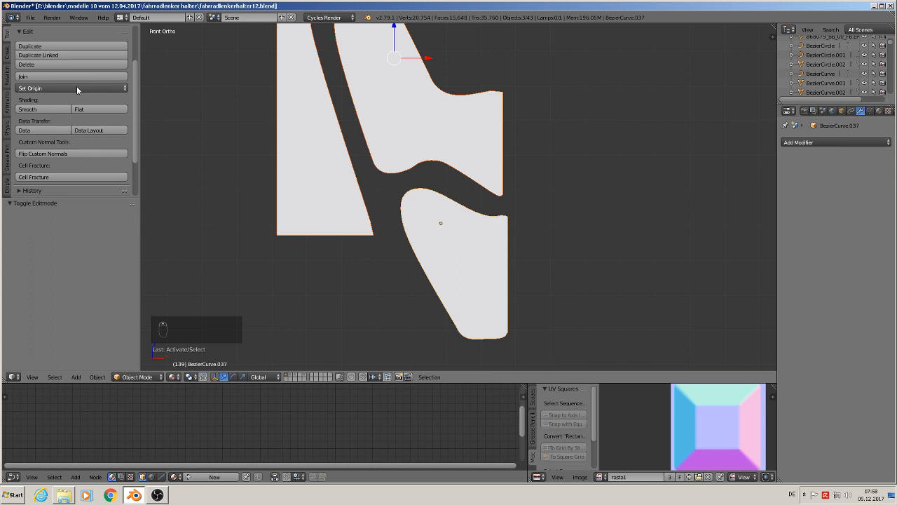
pyautogui.click(37, 76)
# Step: Duplicate the joined object and place the copy about -0.026 in X and -0.102 in Z from the original
pyautogui.scroll(-3, 452, 166)
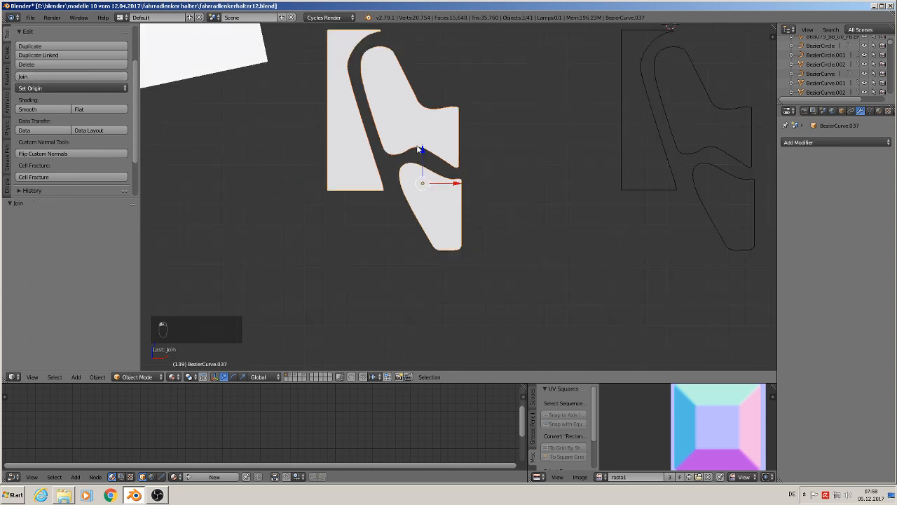
pyautogui.hotkey('shift', 'd')
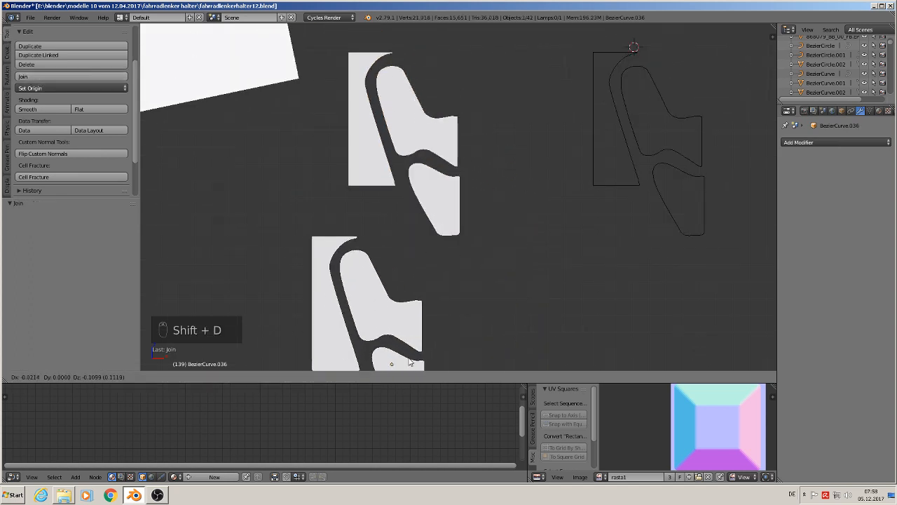
pyautogui.click(411, 348)
# Step: Extrude all three faces of the duplicate about 0.007 along Y to give them thickness
pyautogui.keyDown('shift'); pyautogui.moveTo(461, 307); pyautogui.dragTo(504, 223, button='middle'); pyautogui.keyUp('shift')
pyautogui.moveTo(450, 268); pyautogui.dragTo(409, 271, button='middle')
pyautogui.scroll(4, 421, 266)
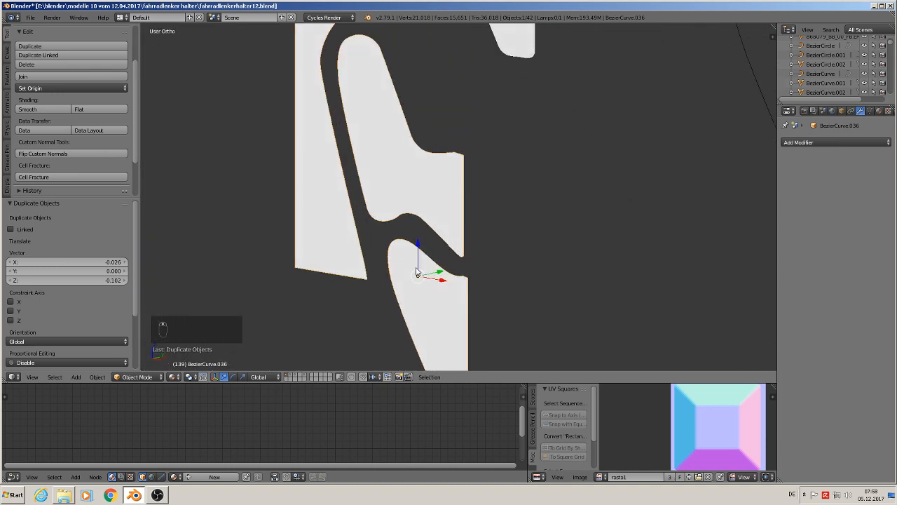
pyautogui.press('Tab')
pyautogui.scroll(-2, 439, 235)
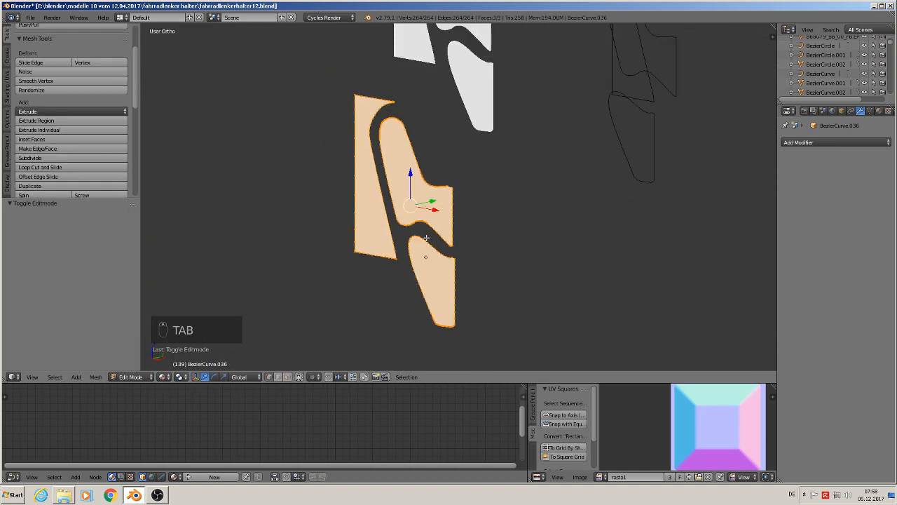
pyautogui.press('e')
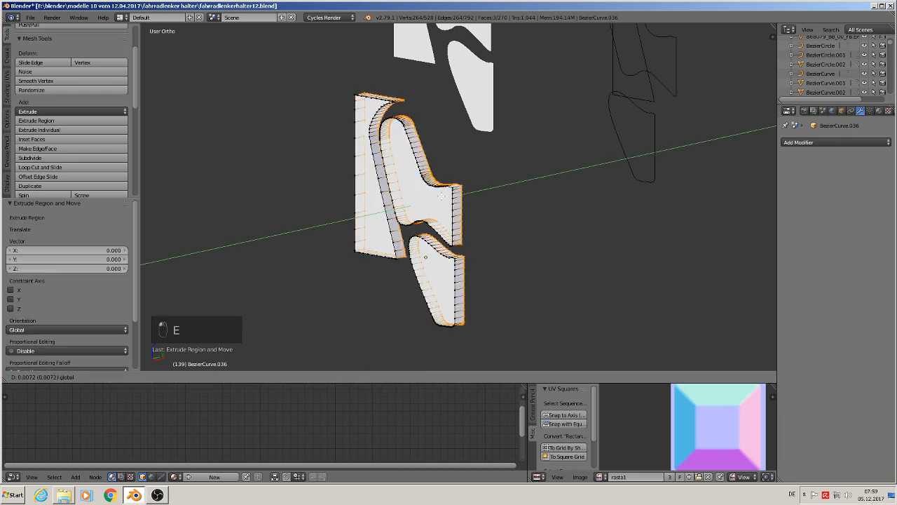
pyautogui.click(442, 196)
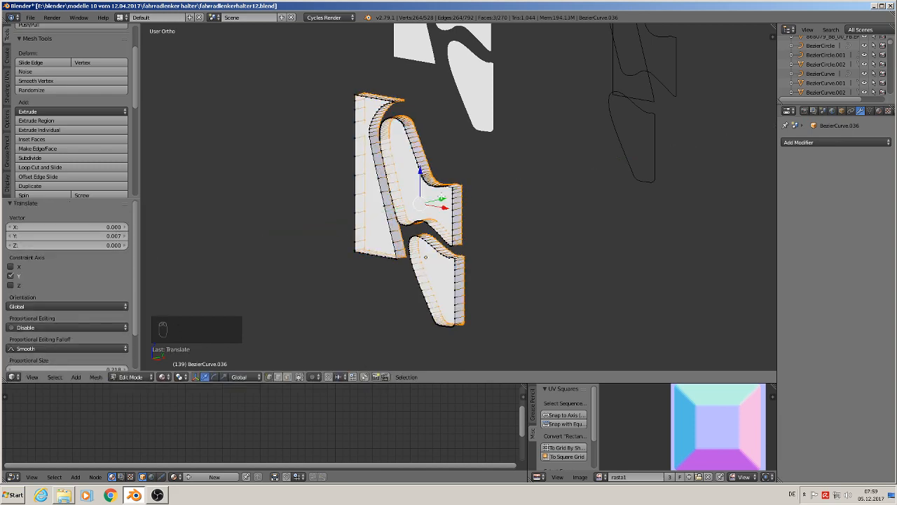
pyautogui.press('Tab')
# Step: Scale only the front face of the curved middle piece to about 0.906 to bevel its sides
pyautogui.moveTo(445, 198); pyautogui.dragTo(501, 204, button='middle')
pyautogui.press('KP_Divide')
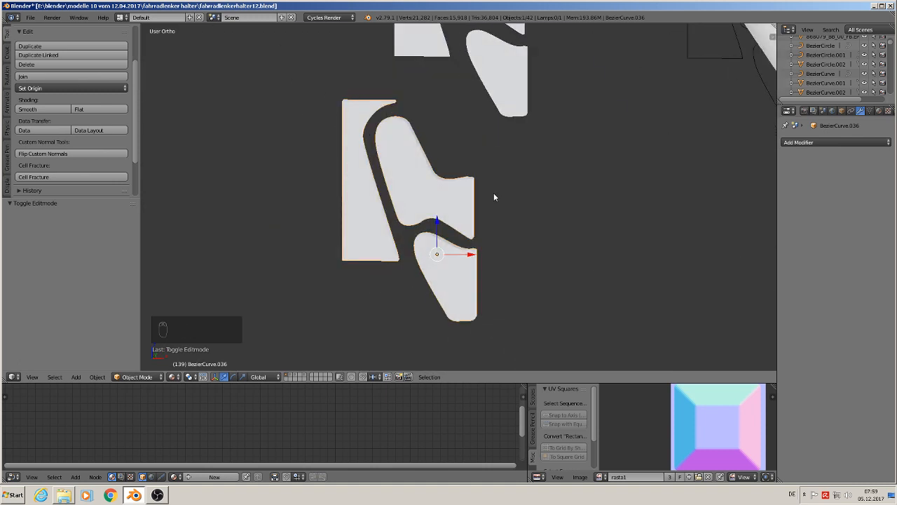
pyautogui.press('KP_1')
pyautogui.scroll(2, 452, 202)
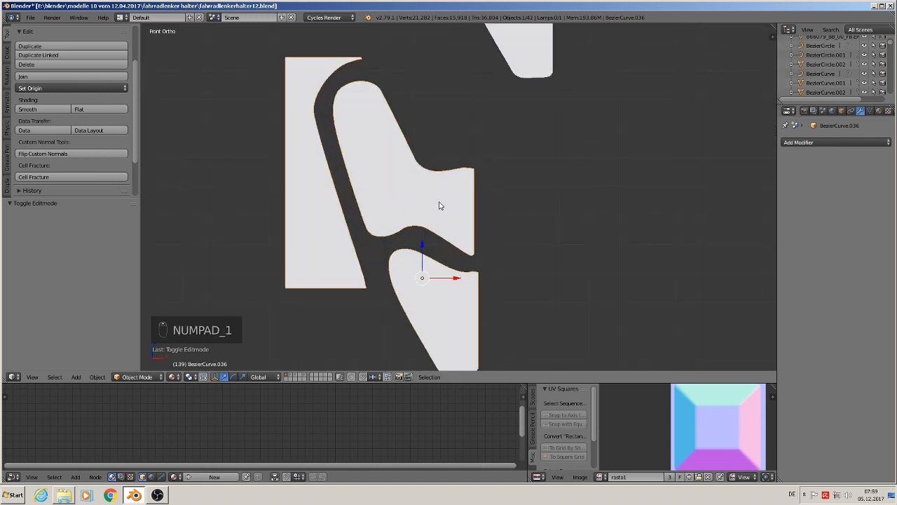
pyautogui.press('Tab')
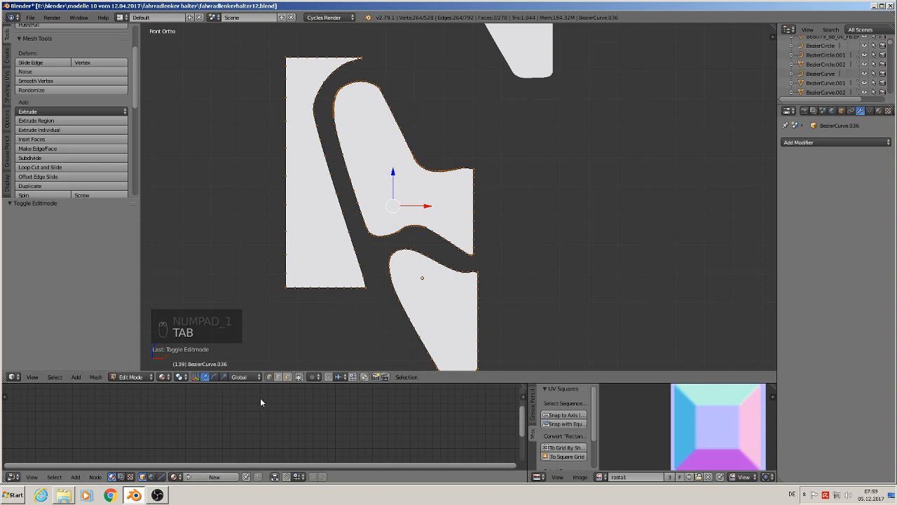
pyautogui.click(288, 378)
pyautogui.rightClick(389, 179)
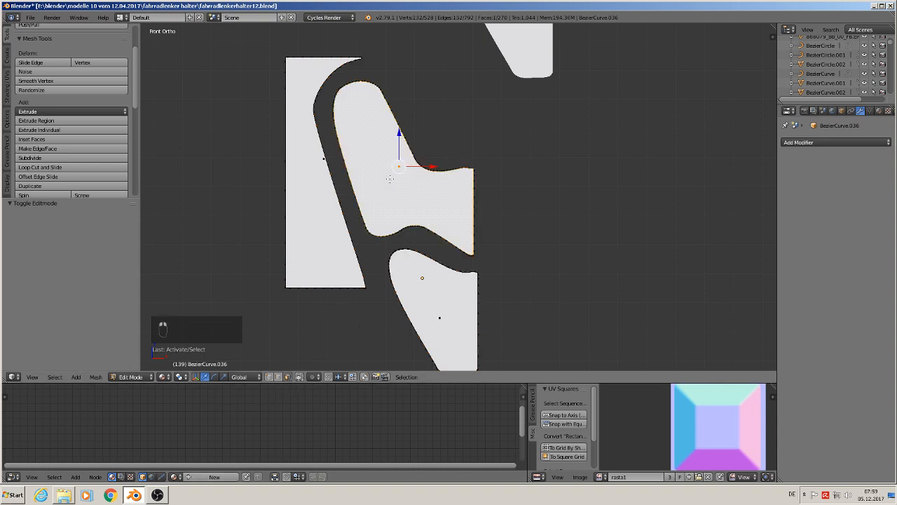
pyautogui.press('s')
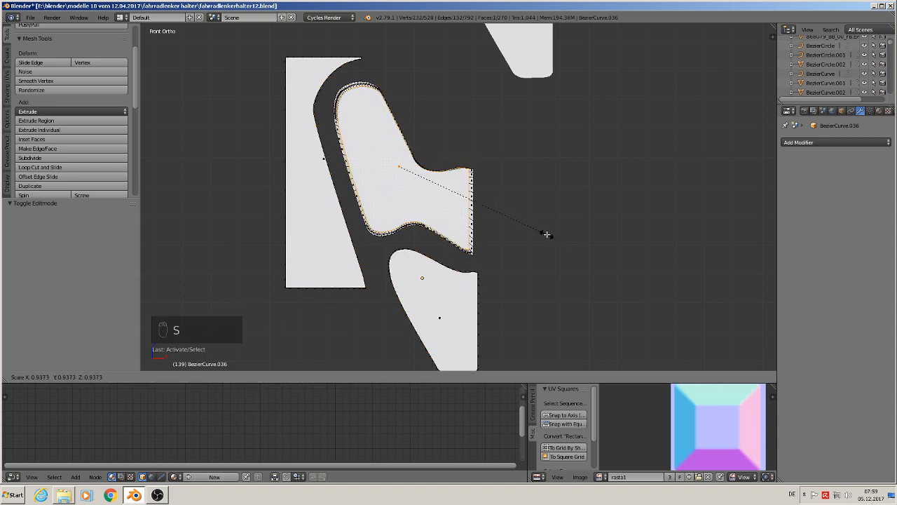
pyautogui.click(541, 233)
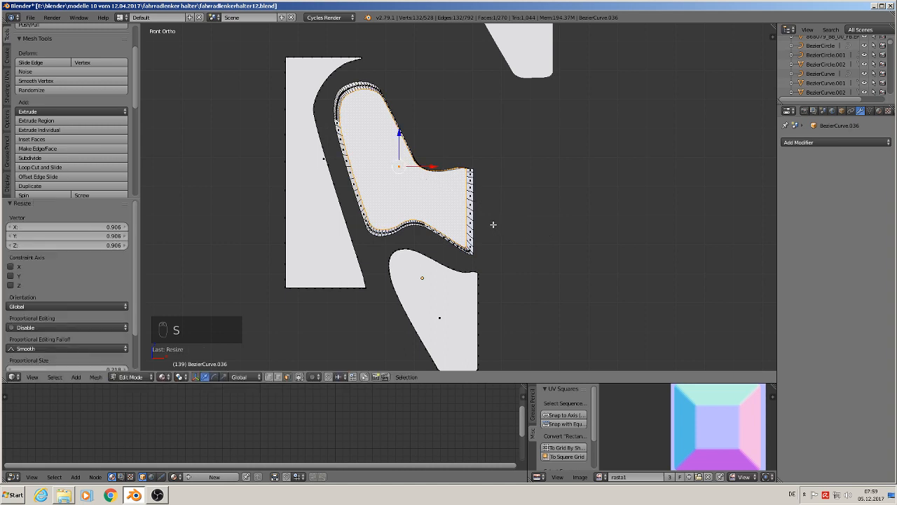
# Step: Shift the middle piece's scaled front face down by about 0.001 in Z
pyautogui.scroll(1, 492, 225)
pyautogui.press('g')
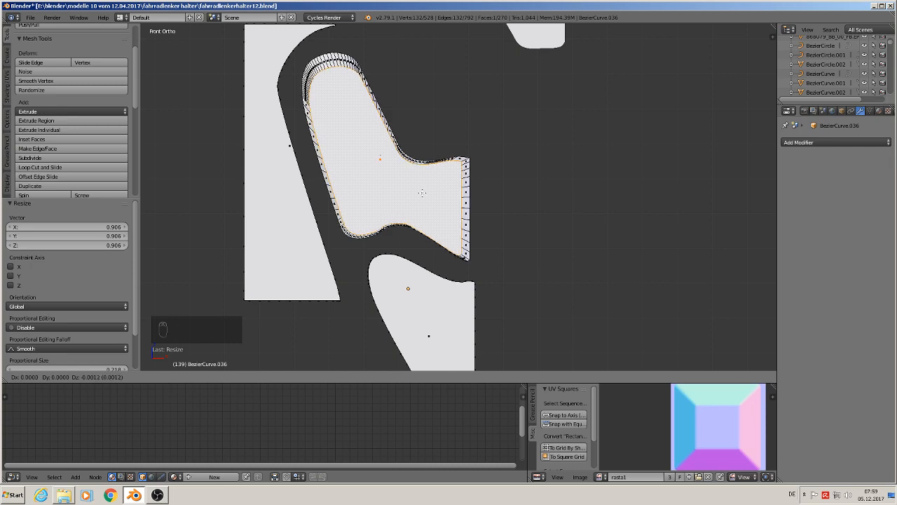
pyautogui.click(422, 192)
pyautogui.scroll(1, 481, 309)
# Step: Scale the front face of the small lower piece to about 0.888
pyautogui.scroll(-2, 467, 321)
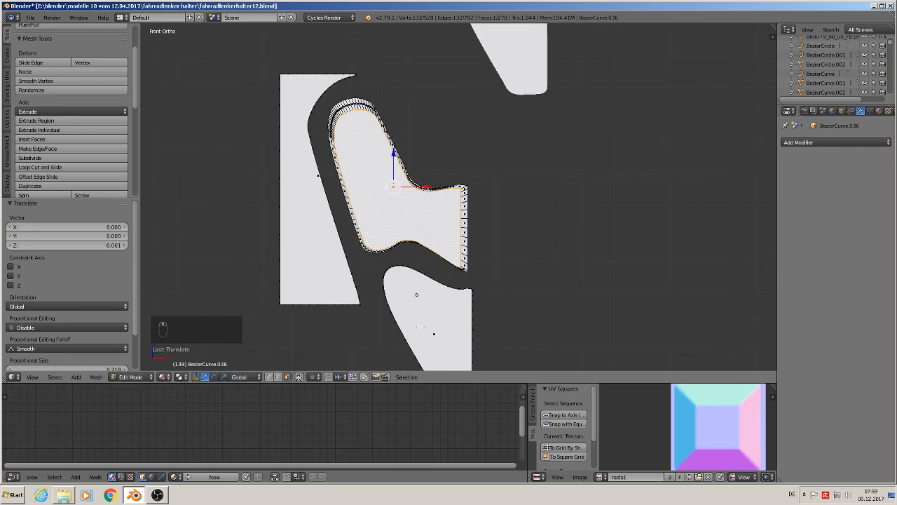
pyautogui.rightClick(423, 327)
pyautogui.press('s')
pyautogui.click(519, 353)
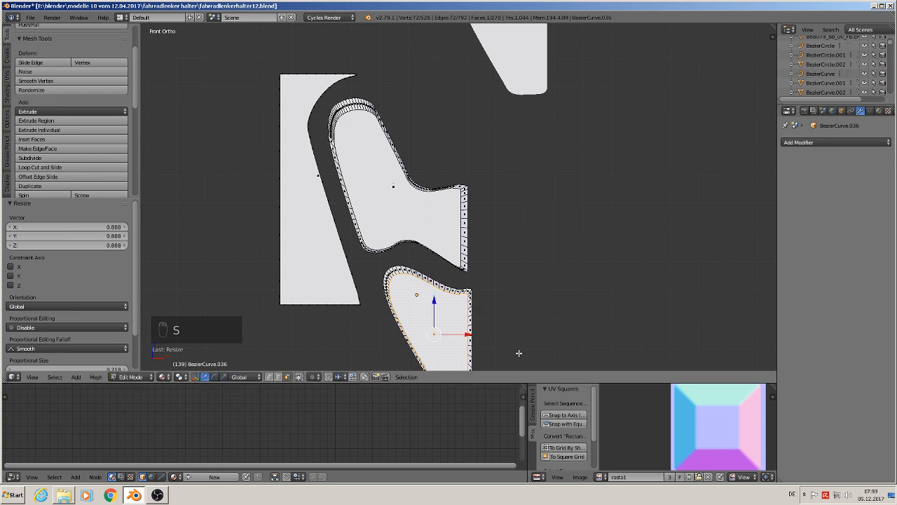
# Step: Scale the front face of the tall straight-backed piece uniformly to about 0.953
pyautogui.press('shift')
pyautogui.rightClick(306, 192)
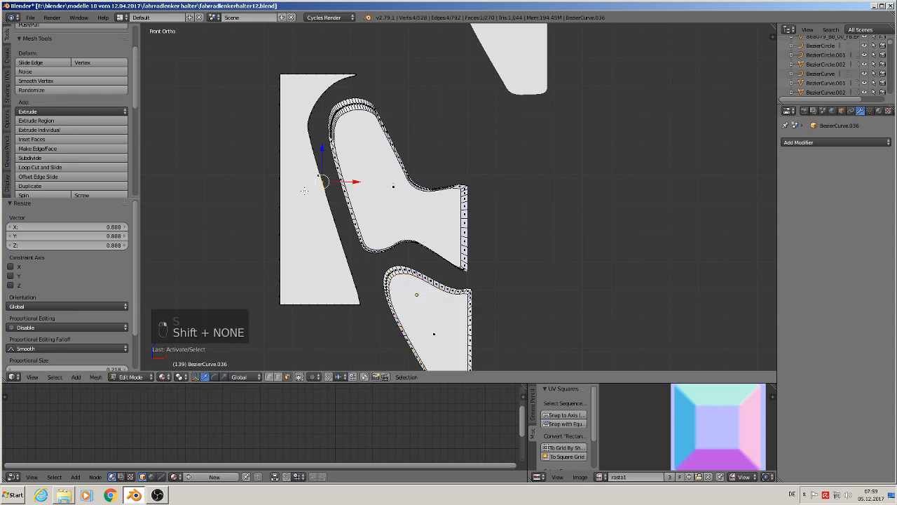
pyautogui.rightClick(304, 179)
pyautogui.rightClick(315, 177)
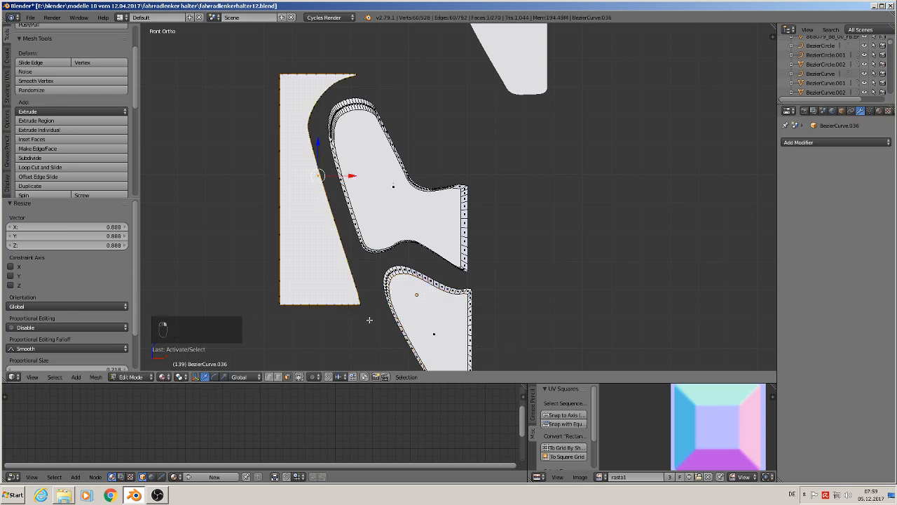
pyautogui.press('s')
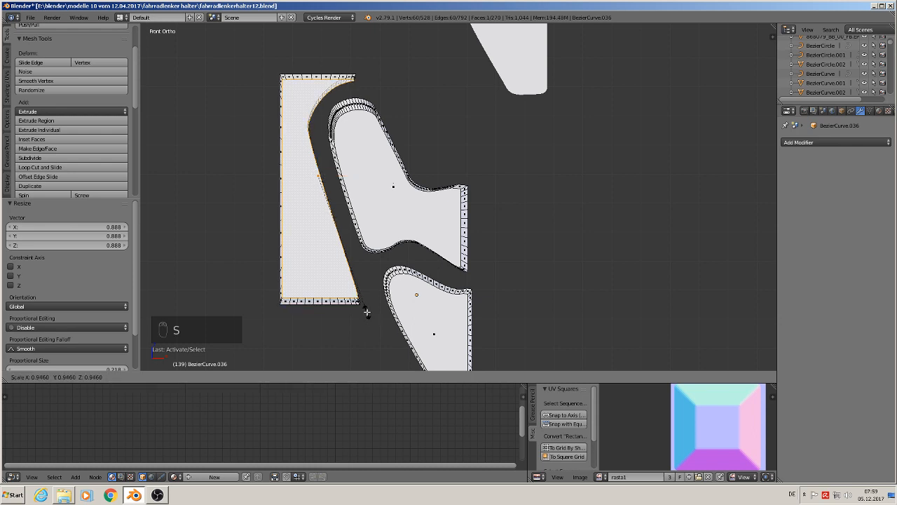
pyautogui.click(369, 312)
# Step: Narrow the tall piece's front face to about 0.893 along X and shift it about -0.002 in X and 0.0006 in Z
pyautogui.press('s')
pyautogui.press('x')
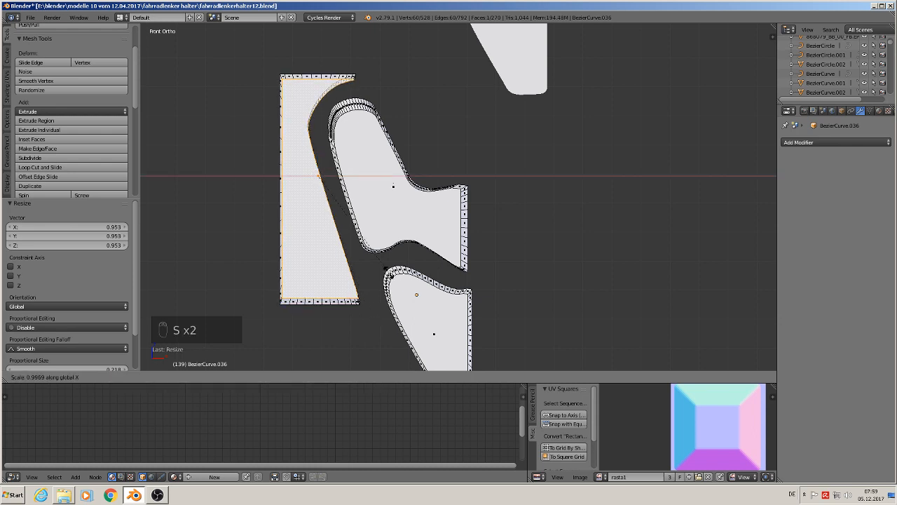
pyautogui.click(383, 260)
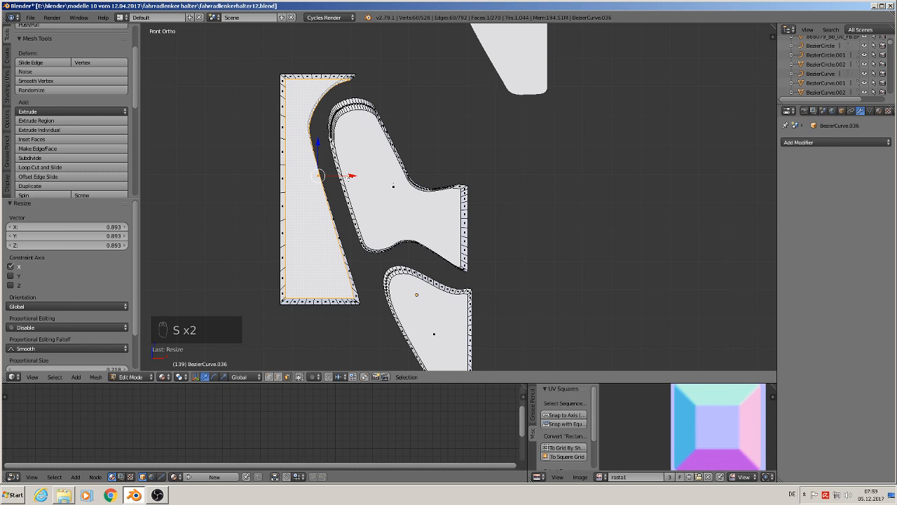
pyautogui.moveTo(349, 177); pyautogui.dragTo(344, 175)
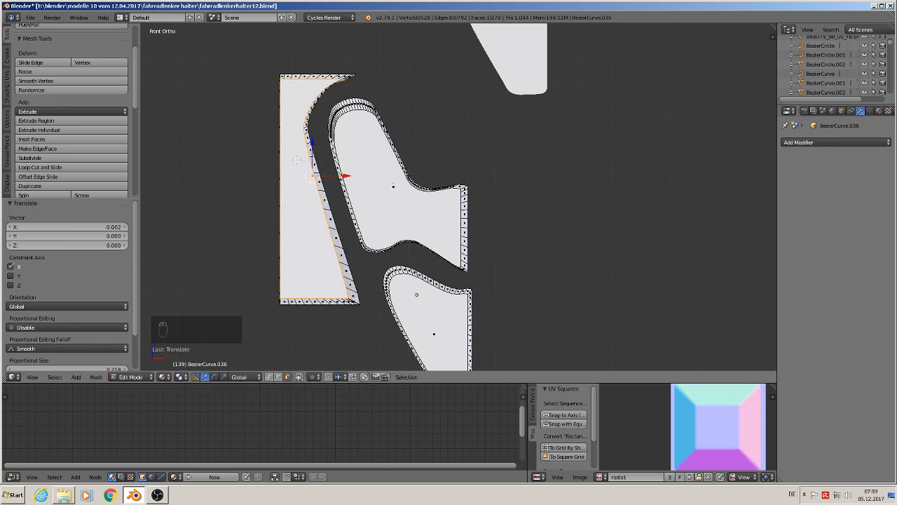
pyautogui.moveTo(313, 145); pyautogui.dragTo(312, 144)
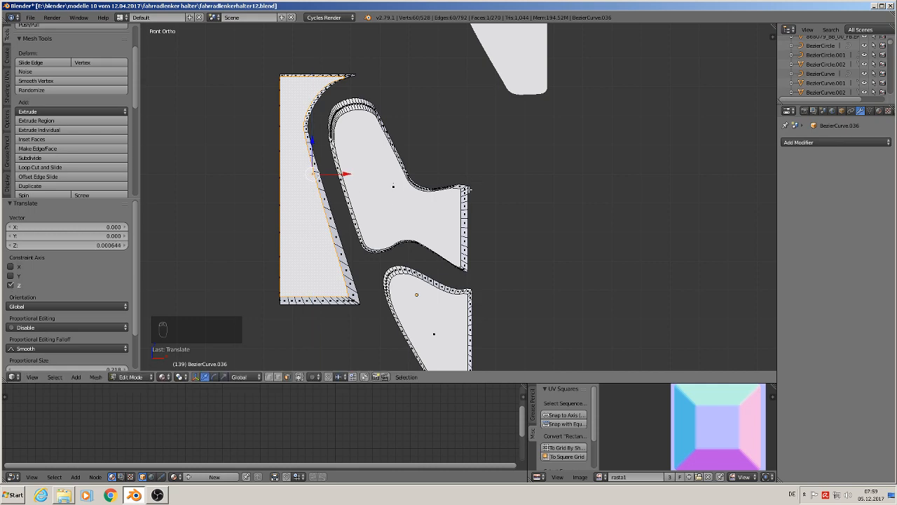
# Step: Move the outer edge path along the middle piece's straight vertical end outward by about 0.011 in X
pyautogui.press('a')
pyautogui.moveTo(477, 225); pyautogui.dragTo(400, 256, button='middle')
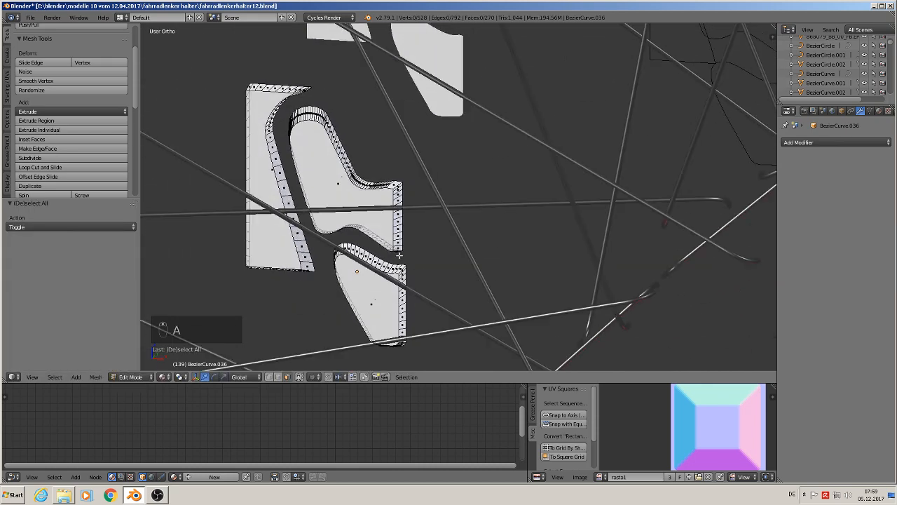
pyautogui.scroll(3, 399, 255)
pyautogui.scroll(-1, 399, 227)
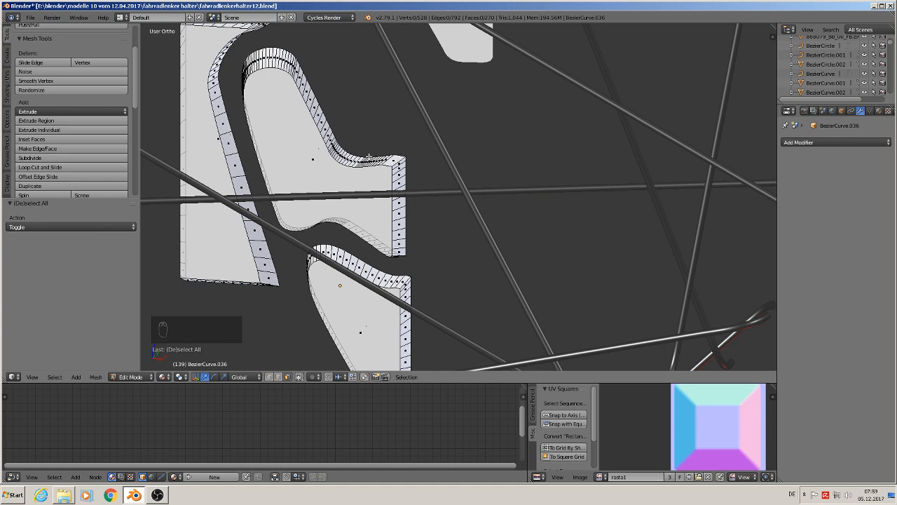
pyautogui.scroll(2, 403, 251)
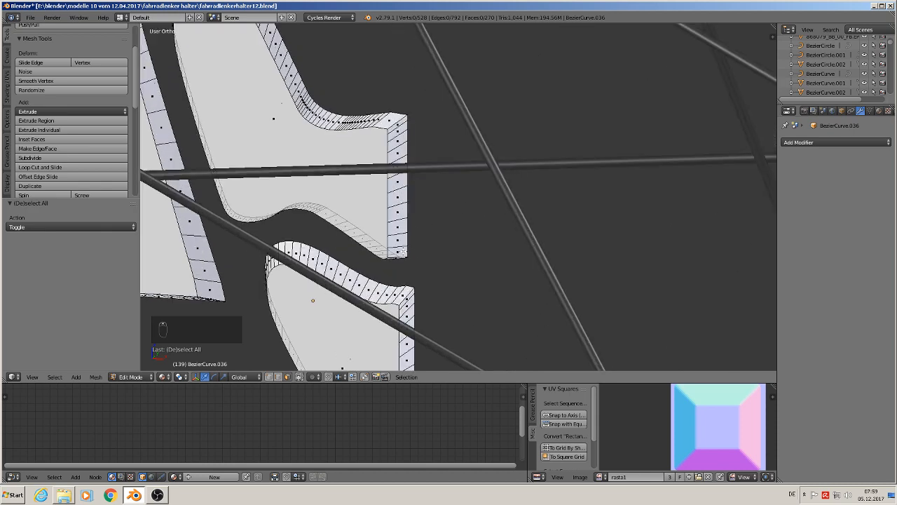
pyautogui.click(279, 377)
pyautogui.scroll(2, 434, 142)
pyautogui.rightClick(398, 105)
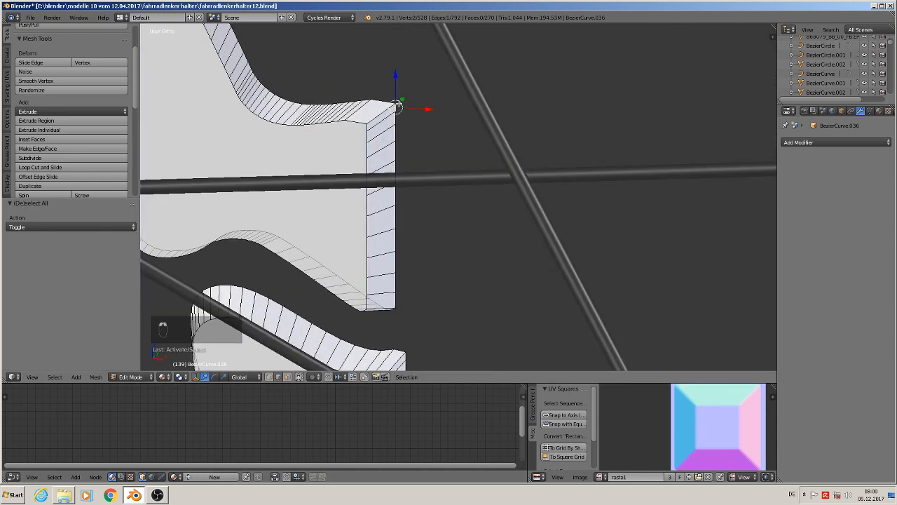
pyautogui.keyDown('shift'); pyautogui.rightClick(400, 297); pyautogui.keyUp('shift')
pyautogui.rightClick(399, 106)
pyautogui.keyDown('ctrl'); pyautogui.rightClick(401, 301); pyautogui.keyUp('ctrl')
pyautogui.press('KP_Divide')
pyautogui.moveTo(440, 311); pyautogui.dragTo(452, 285, button='middle')
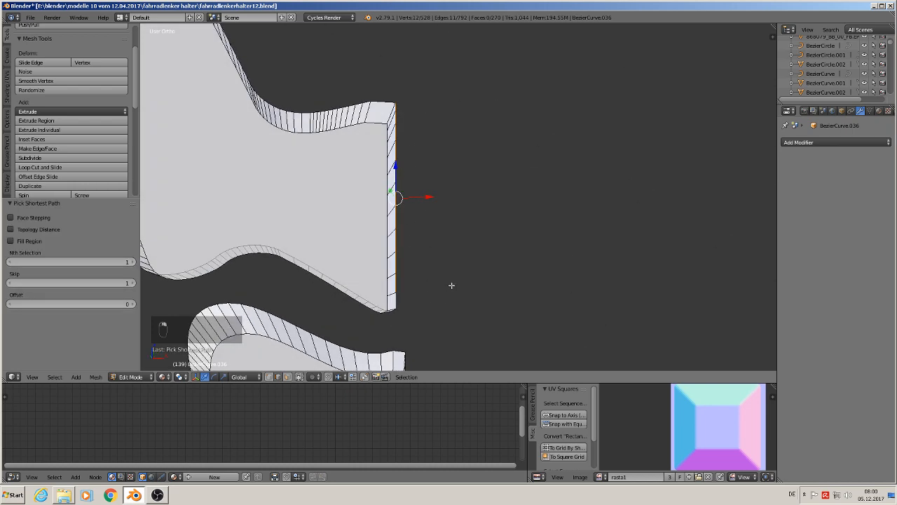
pyautogui.press('e')
pyautogui.press('x')
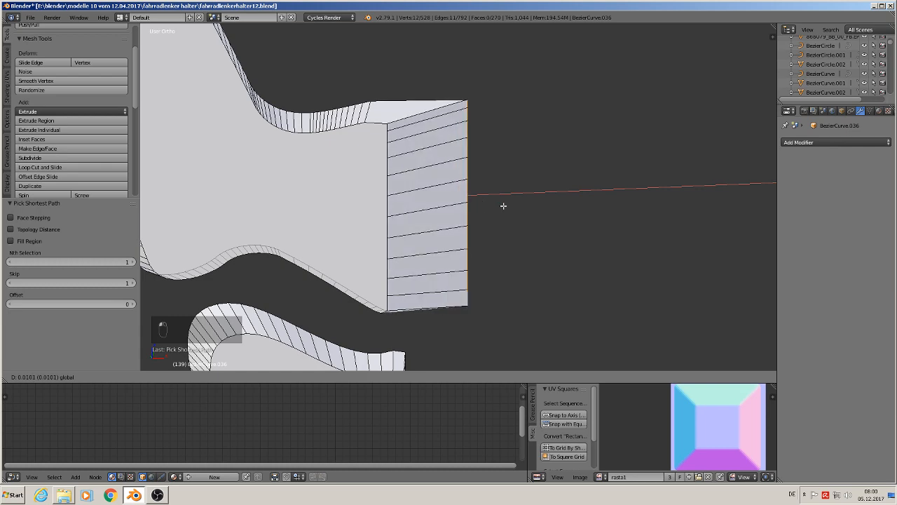
pyautogui.click(510, 208)
pyautogui.scroll(-3, 508, 219)
pyautogui.moveTo(507, 223); pyautogui.dragTo(509, 214, button='middle')
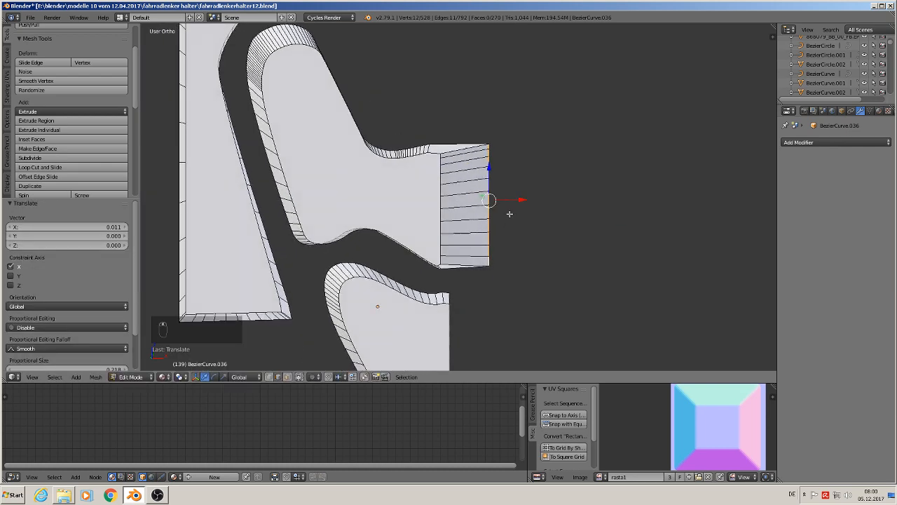
pyautogui.press('Tab')
pyautogui.scroll(-1, 501, 218)
pyautogui.scroll(-2, 501, 222)
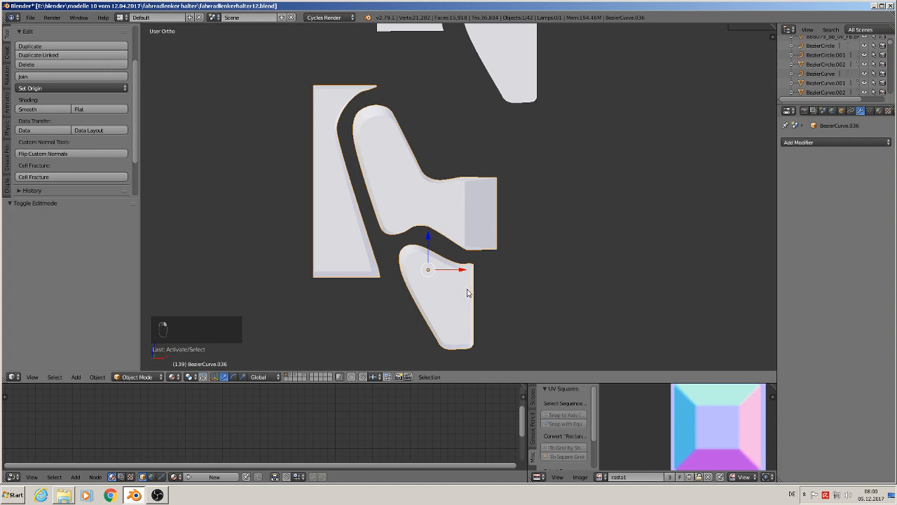
# Step: Shift the outer edge path of the small lower piece's straight vertical side outward along X, widening its bevel
pyautogui.press('Tab')
pyautogui.scroll(3, 472, 282)
pyautogui.scroll(3, 474, 284)
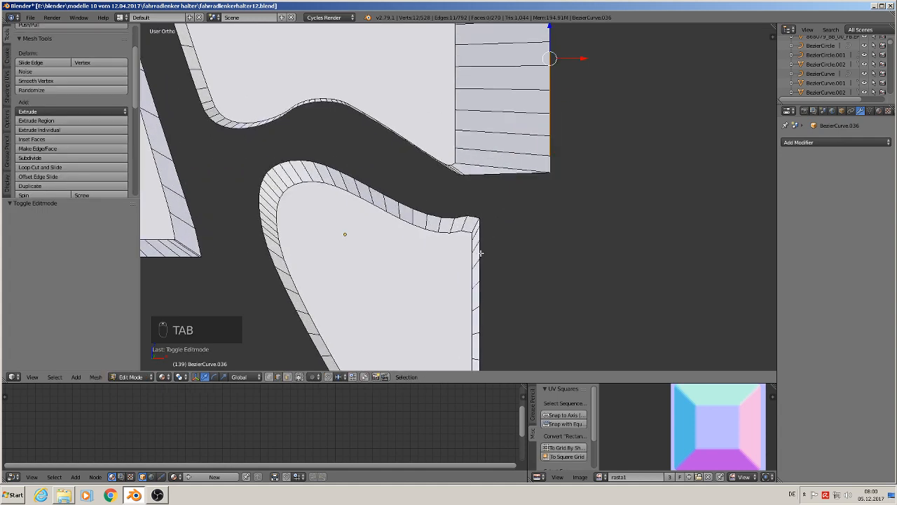
pyautogui.rightClick(480, 228)
pyautogui.keyDown('shift'); pyautogui.moveTo(506, 269); pyautogui.dragTo(468, 175, button='middle'); pyautogui.keyUp('shift')
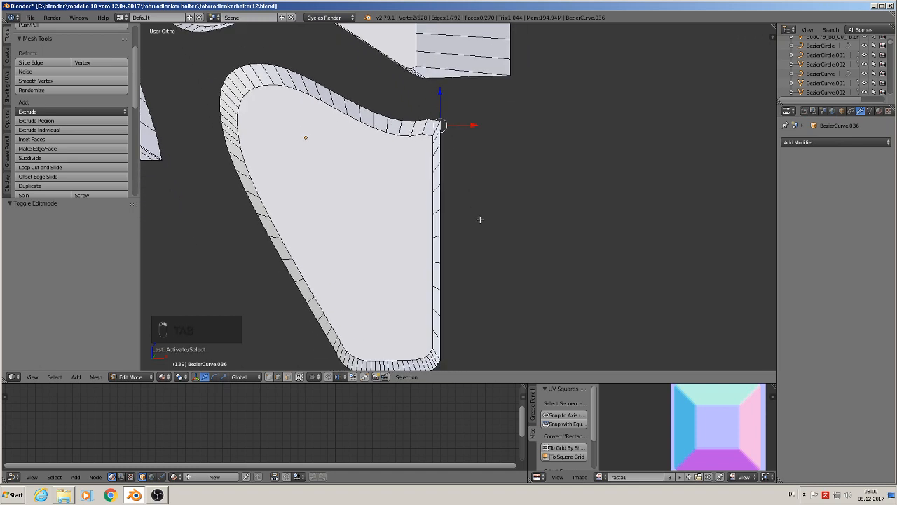
pyautogui.keyDown('shift'); pyautogui.rightClick(449, 350); pyautogui.keyUp('shift')
pyautogui.rightClick(445, 127)
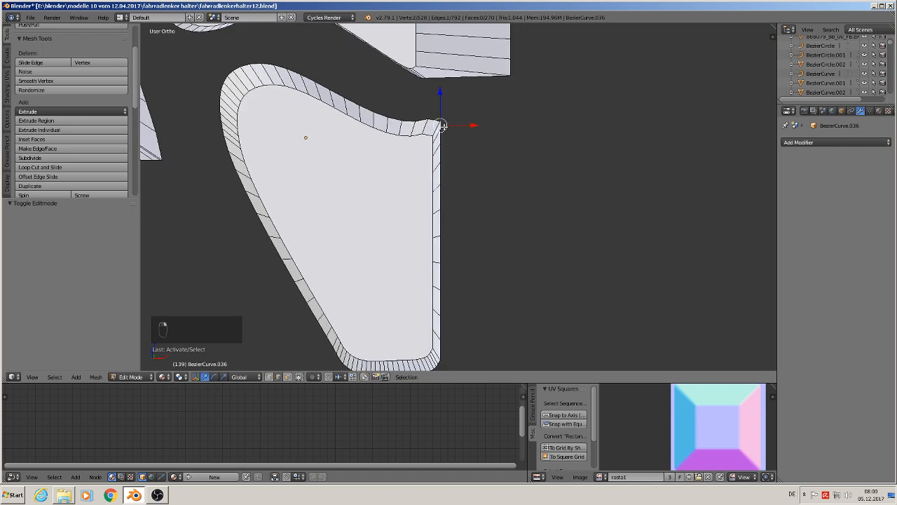
pyautogui.keyDown('ctrl'); pyautogui.rightClick(444, 343); pyautogui.keyUp('ctrl')
pyautogui.press('e')
pyautogui.press('x')
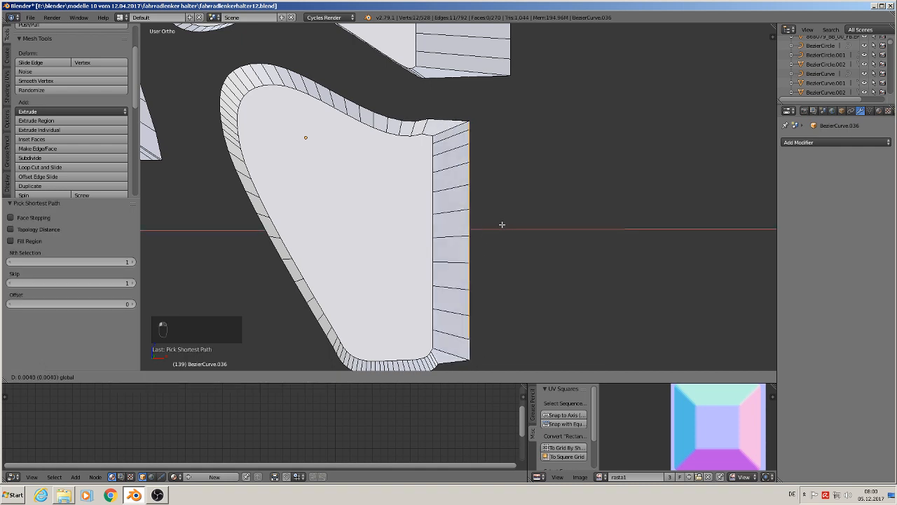
pyautogui.click(538, 219)
pyautogui.press('Tab')
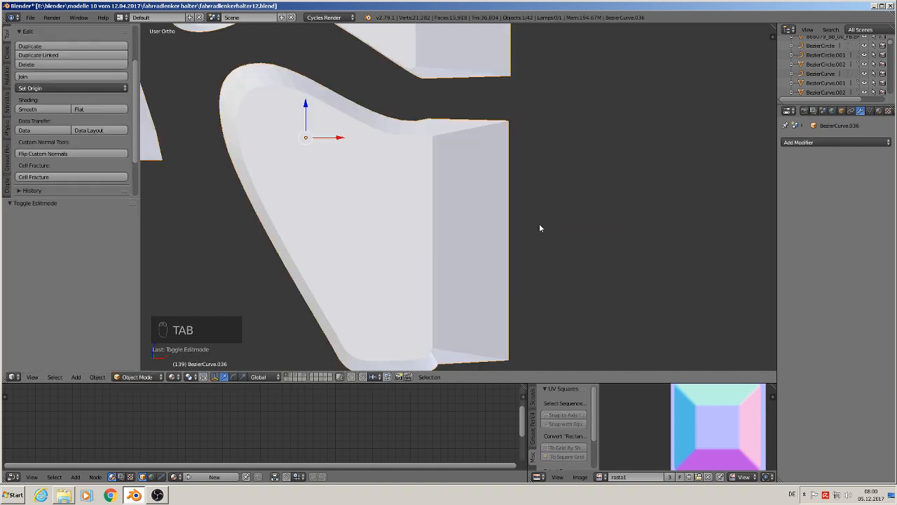
# Step: Duplicate the three-piece object, offset the copy about 0.221, -0.015, -0.036 in X, Y, Z, and shift it another 0.100 in X
pyautogui.scroll(-6, 537, 231)
pyautogui.scroll(-3, 486, 252)
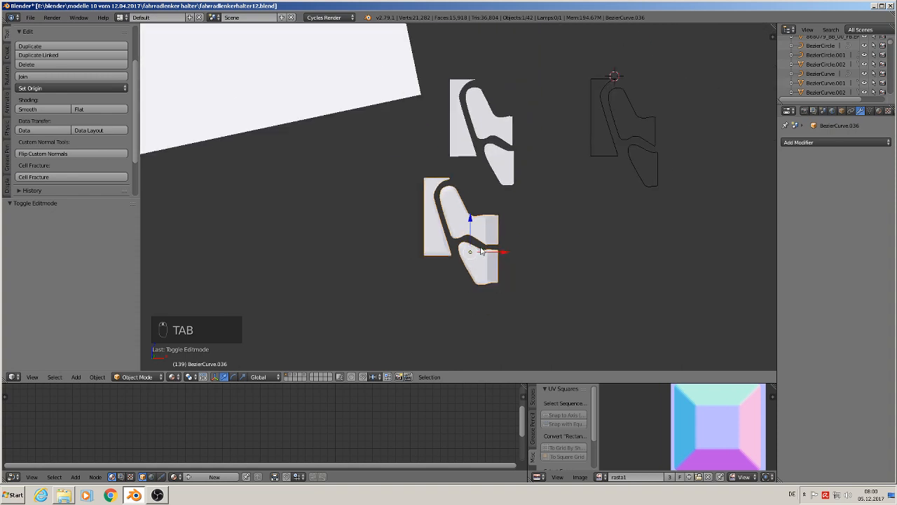
pyautogui.scroll(3, 475, 252)
pyautogui.scroll(-3, 473, 254)
pyautogui.hotkey('shift', 'd')
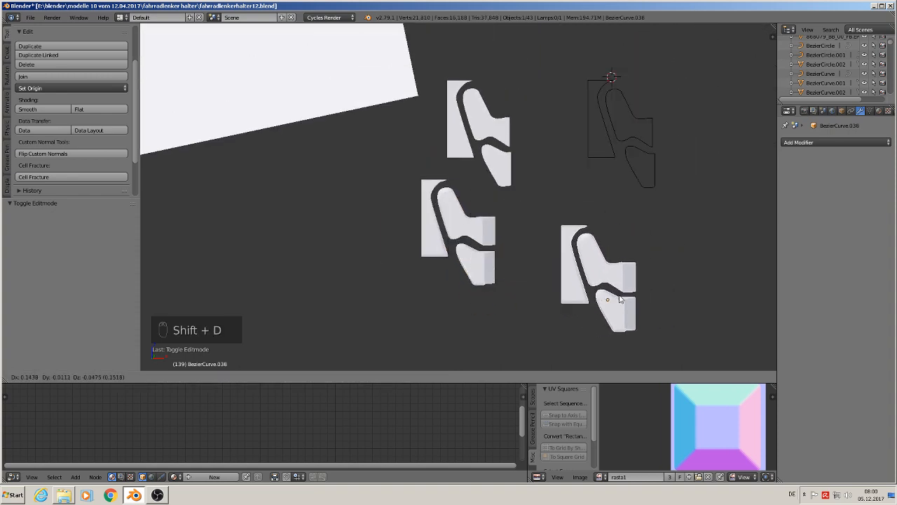
pyautogui.click(680, 288)
pyautogui.keyDown('shift'); pyautogui.moveTo(680, 287); pyautogui.dragTo(480, 272, button='middle'); pyautogui.keyUp('shift')
pyautogui.scroll(1, 491, 272)
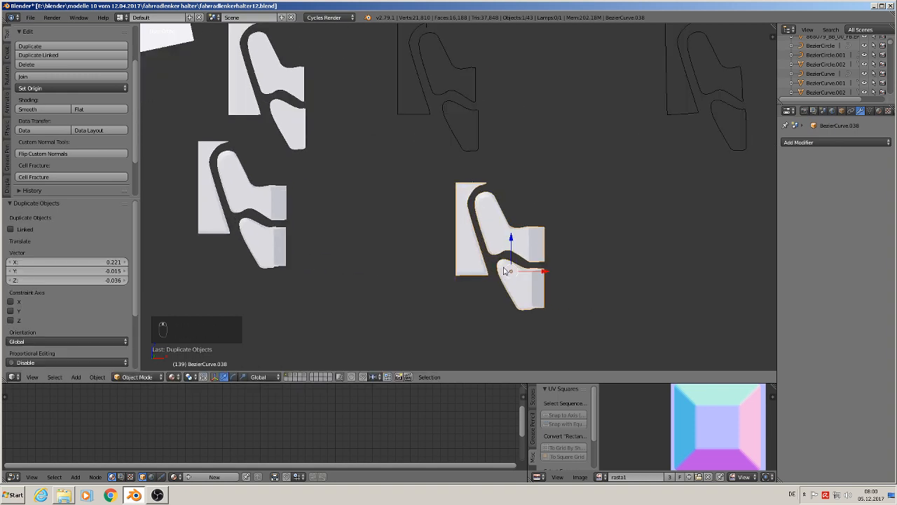
pyautogui.scroll(-3, 504, 271)
pyautogui.moveTo(538, 270); pyautogui.dragTo(611, 272)
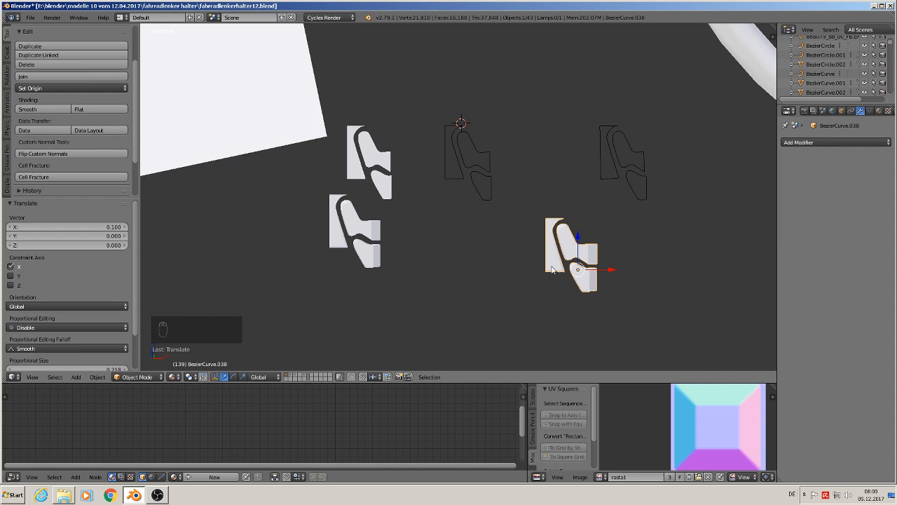
# Step: Duplicate the new copy and offset the duplicate about -0.092 along X
pyautogui.hotkey('shift', 'd')
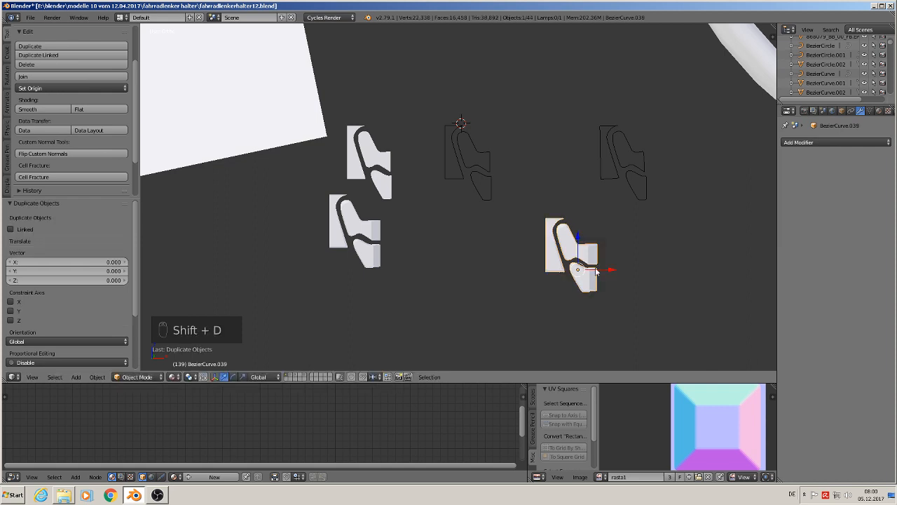
pyautogui.press('x')
pyautogui.click(542, 266)
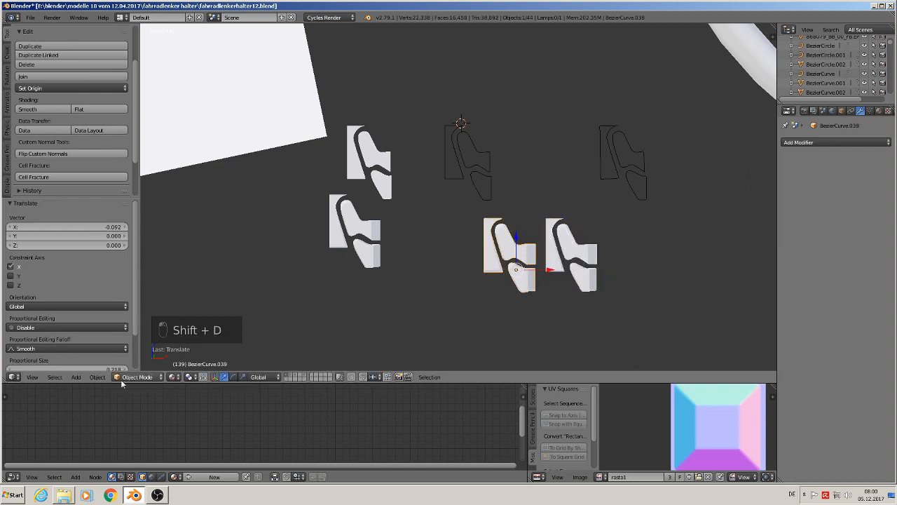
# Step: Apply rotation and scale to the duplicate and mirror it along the global X axis
pyautogui.click(97, 377)
pyautogui.moveTo(134, 305)
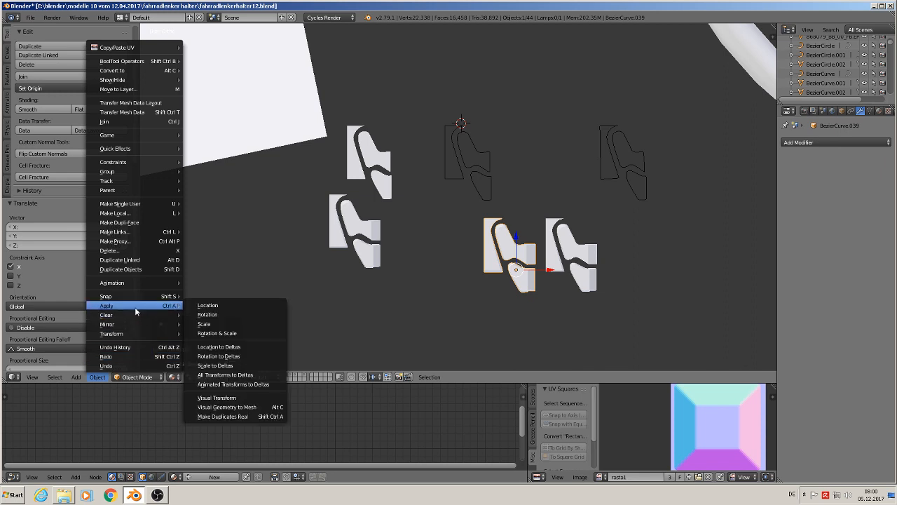
pyautogui.click(201, 330)
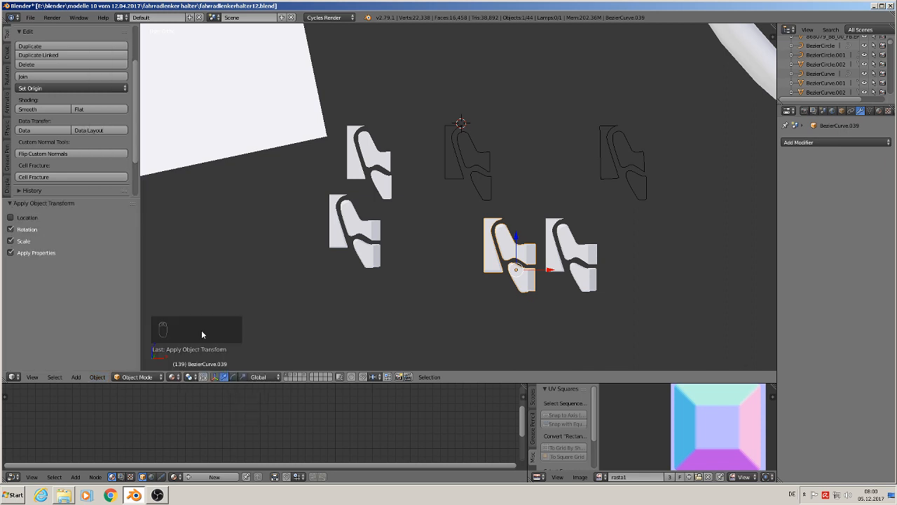
pyautogui.click(97, 377)
pyautogui.moveTo(116, 325)
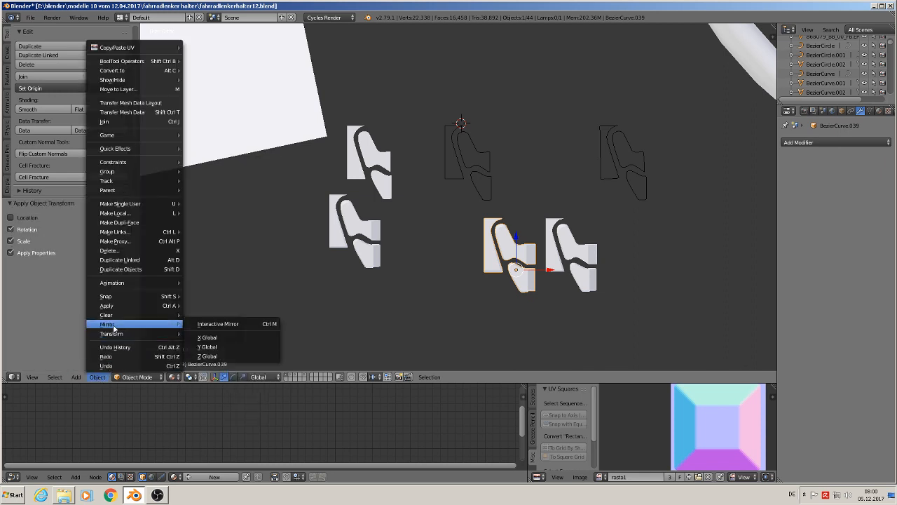
pyautogui.click(214, 323)
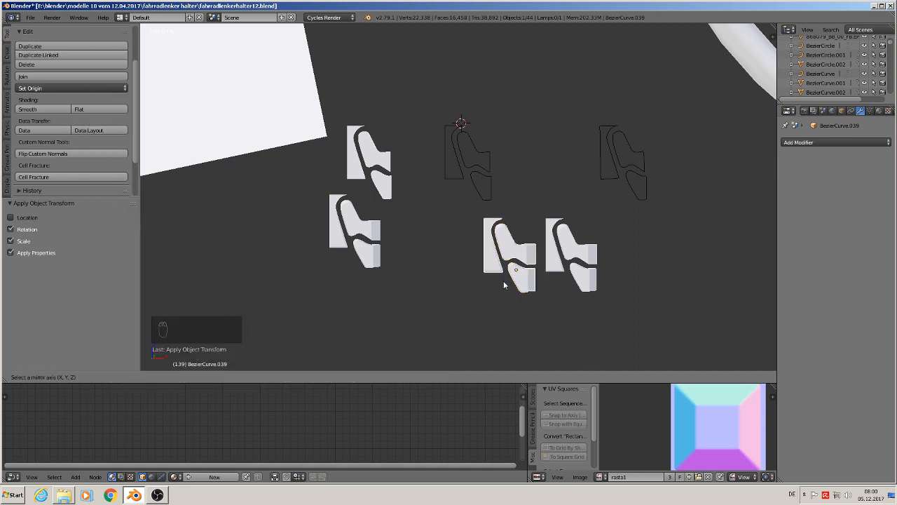
pyautogui.press('x')
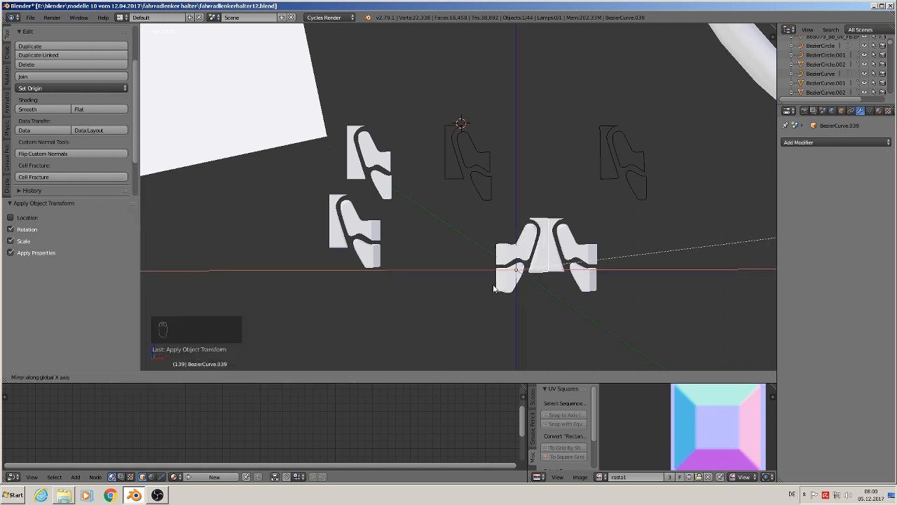
pyautogui.click(496, 289)
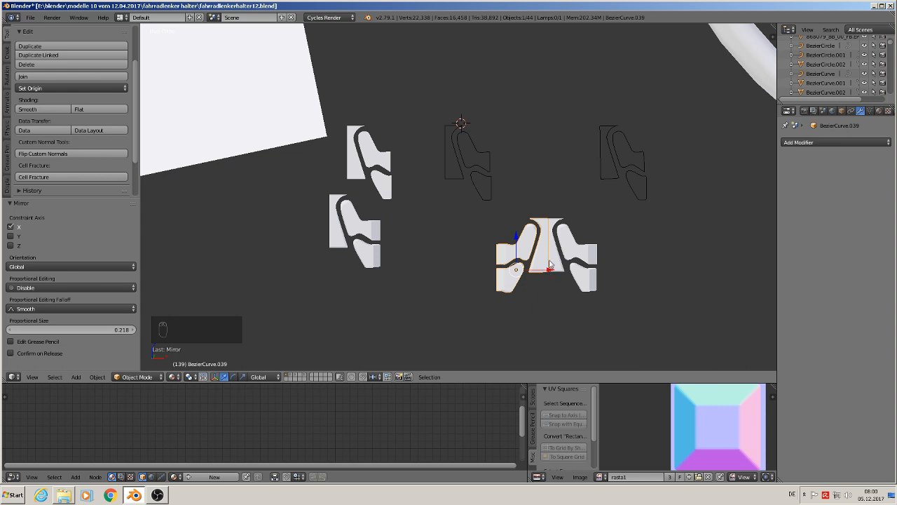
# Step: Shift the mirrored half about -0.006 along X to leave a narrow gap between the two tall pieces
pyautogui.press('g')
pyautogui.press('x')
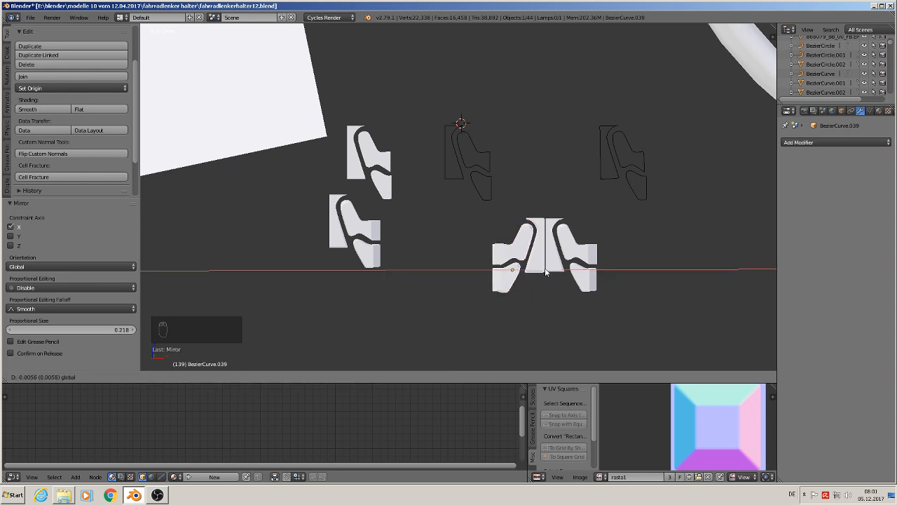
pyautogui.click(544, 268)
pyautogui.scroll(4, 545, 268)
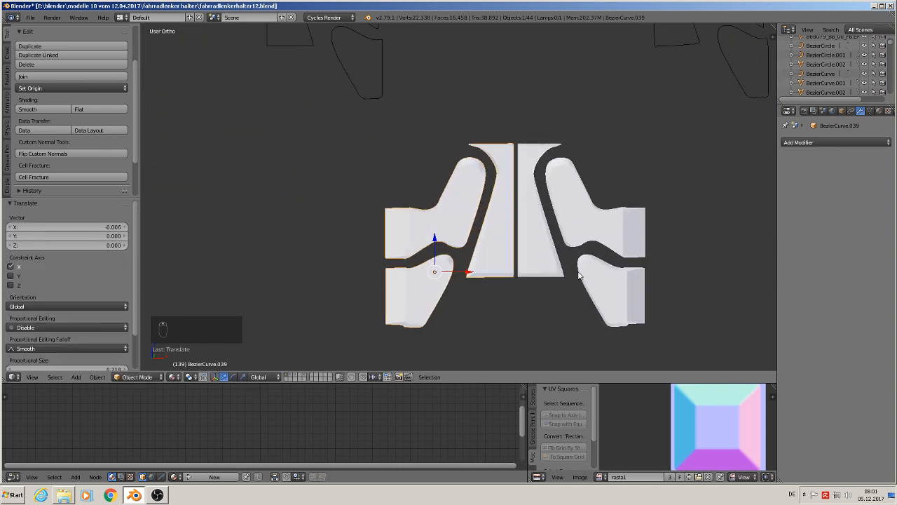
# Step: Join the original and mirrored halves into one object
pyautogui.moveTo(571, 279); pyautogui.dragTo(551, 254, button='middle')
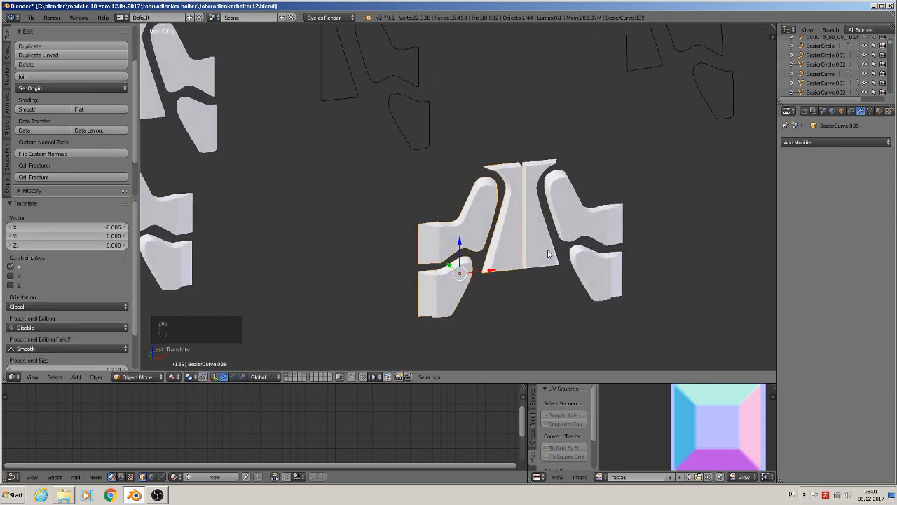
pyautogui.click(544, 250)
pyautogui.keyDown('shift'); pyautogui.click(513, 254); pyautogui.keyUp('shift')
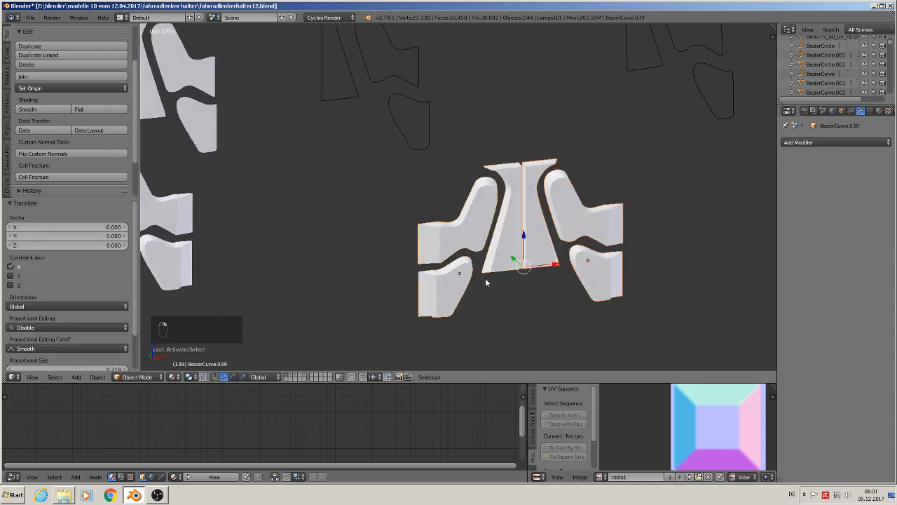
pyautogui.click(59, 76)
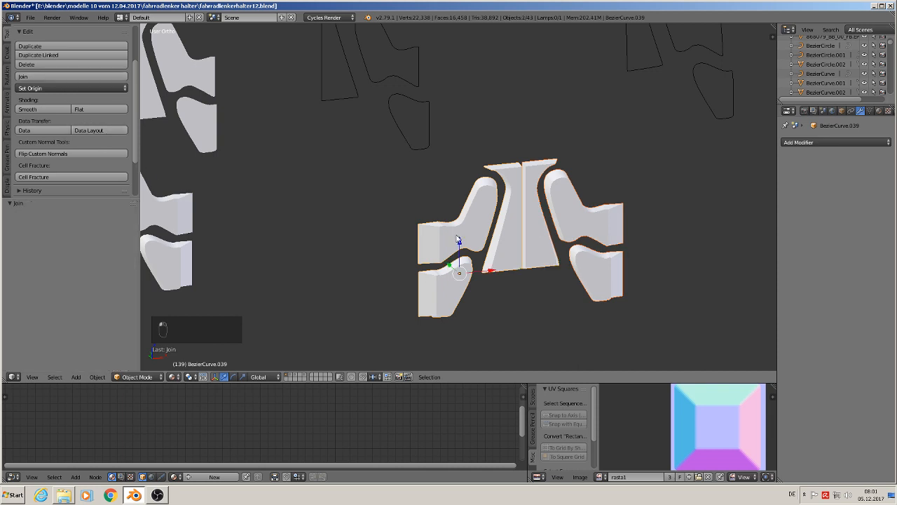
# Step: Apply rotation and scale to the joined symmetrical object and set its origin to geometry
pyautogui.scroll(-3, 508, 244)
pyautogui.press('KP_1')
pyautogui.scroll(2, 488, 268)
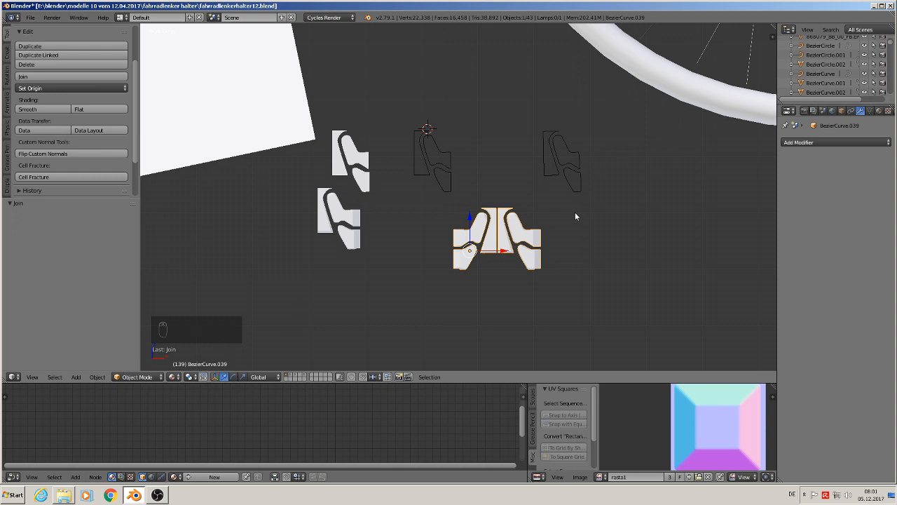
pyautogui.click(98, 377)
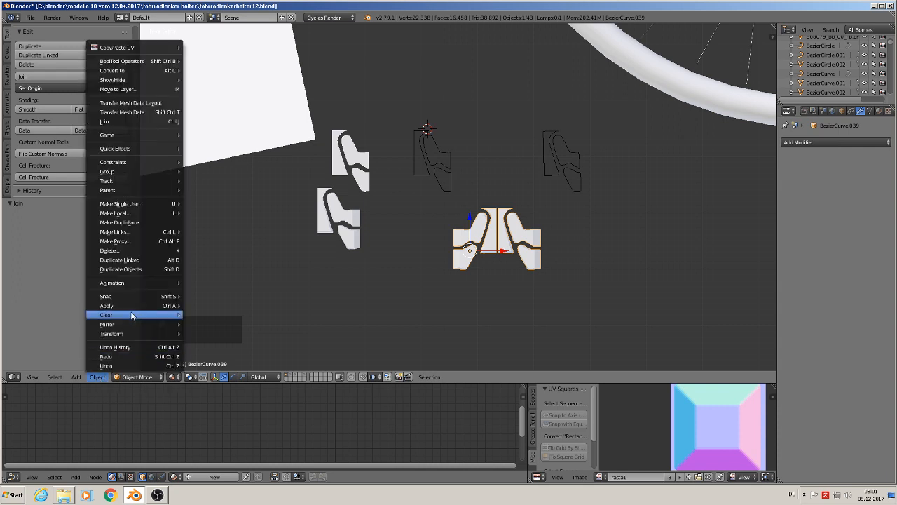
pyautogui.moveTo(131, 309)
pyautogui.click(212, 334)
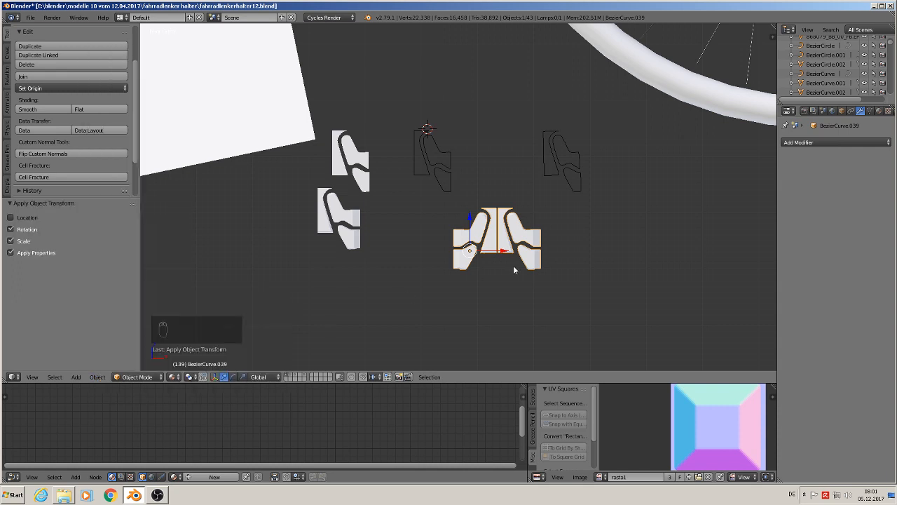
pyautogui.click(45, 87)
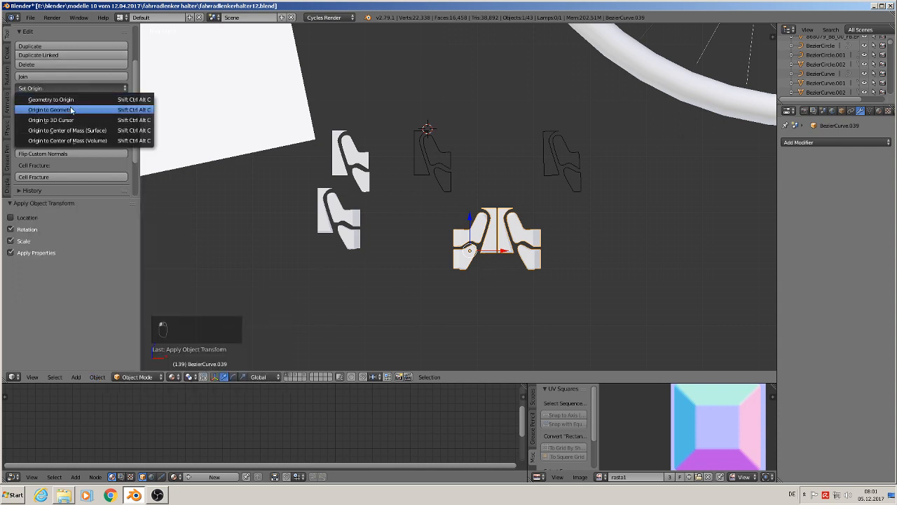
pyautogui.click(68, 109)
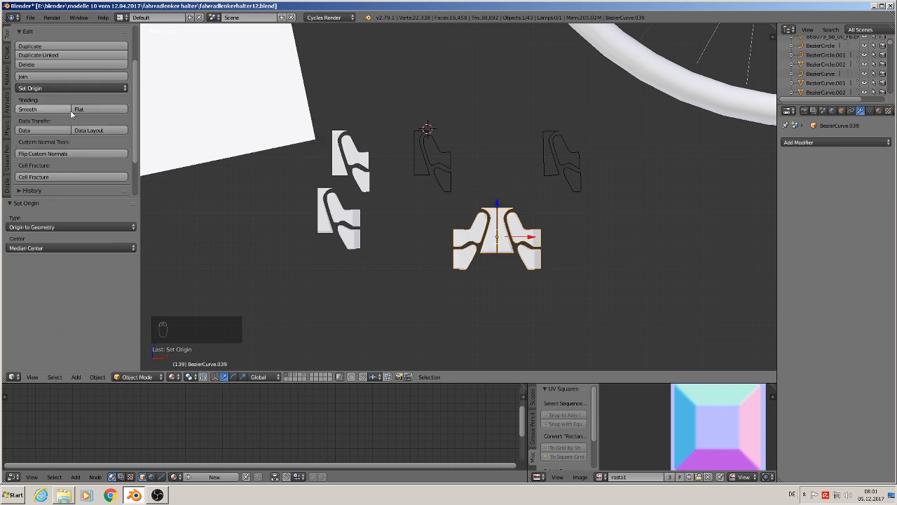
# Step: Duplicate the joined symmetrical object and place the copy about 0.404 along X and -0.078 along Z
pyautogui.hotkey('shift', 'd')
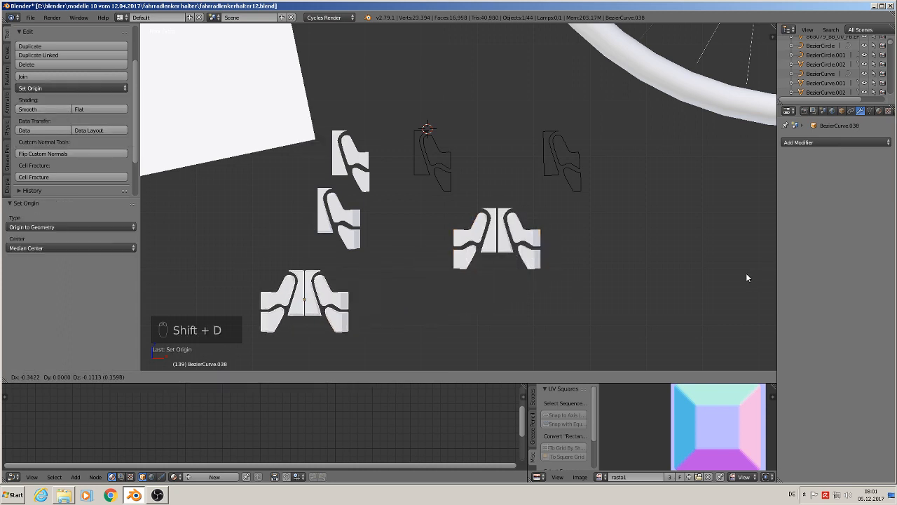
pyautogui.click(546, 258)
pyautogui.keyDown('shift'); pyautogui.moveTo(665, 243); pyautogui.dragTo(408, 219, button='middle'); pyautogui.keyUp('shift')
pyautogui.scroll(1, 462, 235)
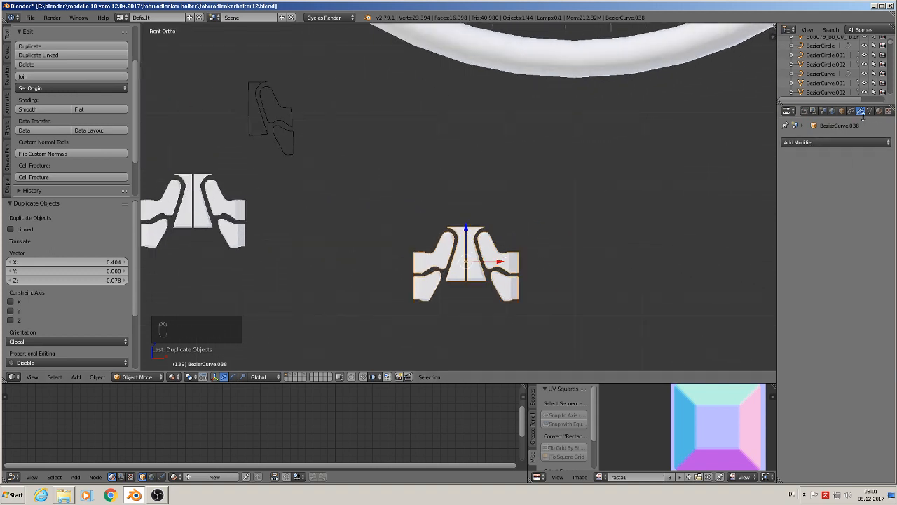
# Step: Add an Array modifier to the duplicate with relative offset X set to 0 and Z set to 1
pyautogui.click(809, 143)
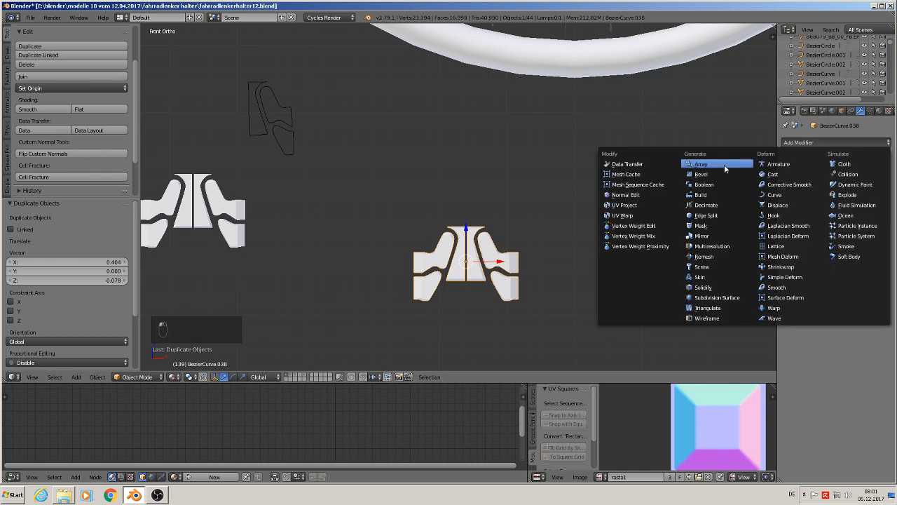
pyautogui.click(723, 164)
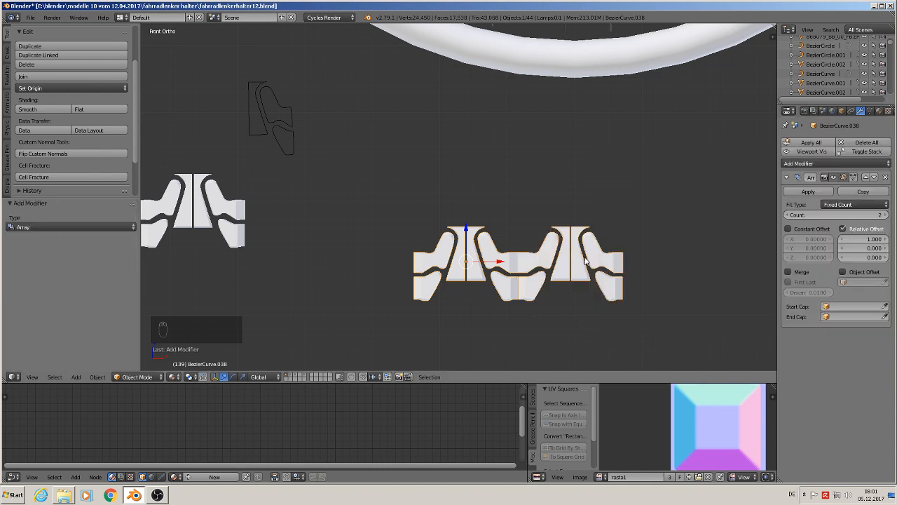
pyautogui.click(867, 238)
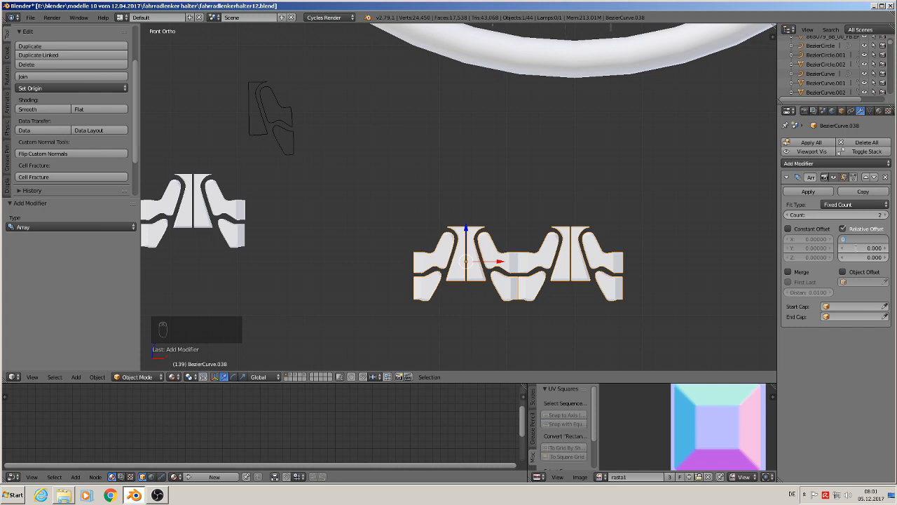
pyautogui.write('0')
pyautogui.press('Return')
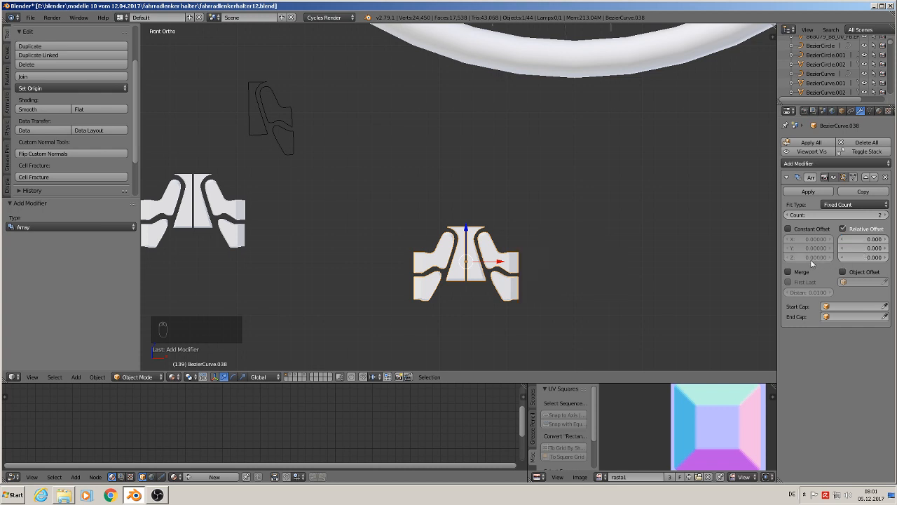
pyautogui.click(859, 258)
pyautogui.write('1')
pyautogui.press('Return')
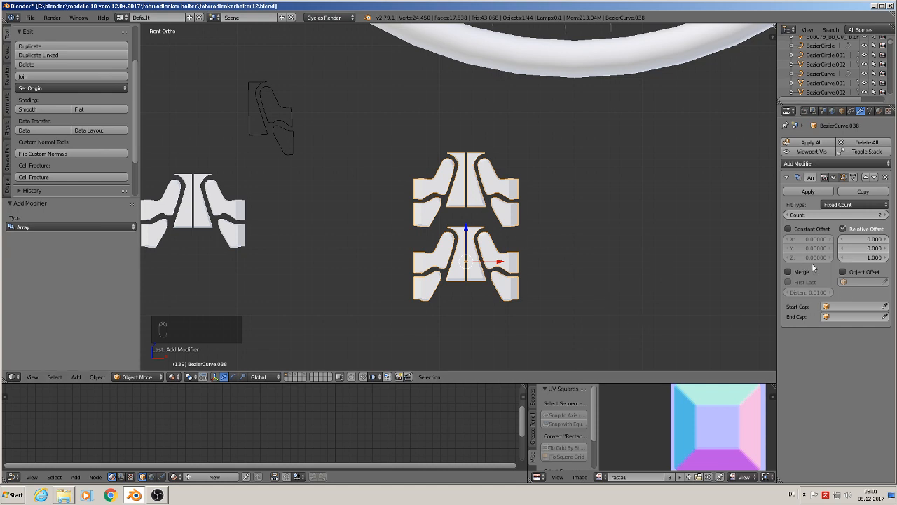
# Step: Reduce the array's relative Z offset to 0.7 so the stacked segments interlock
pyautogui.click(843, 256)
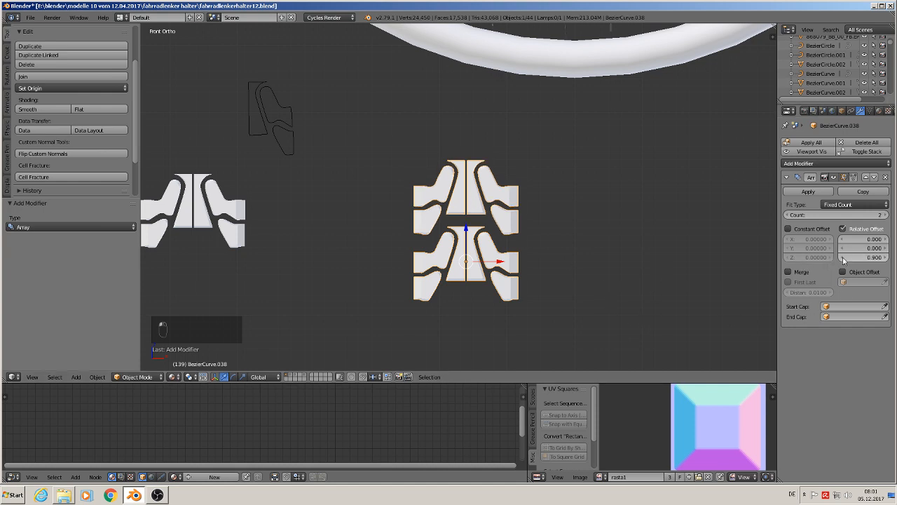
pyautogui.click(843, 257)
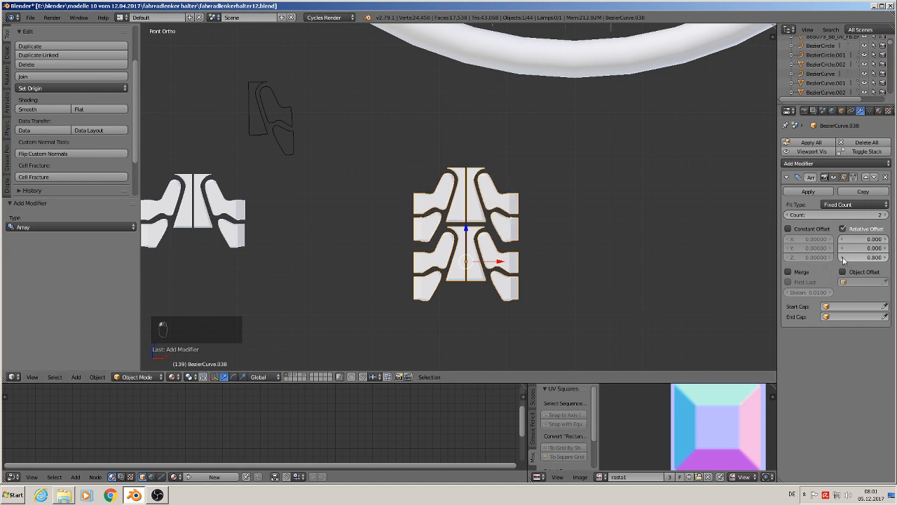
pyautogui.click(843, 257)
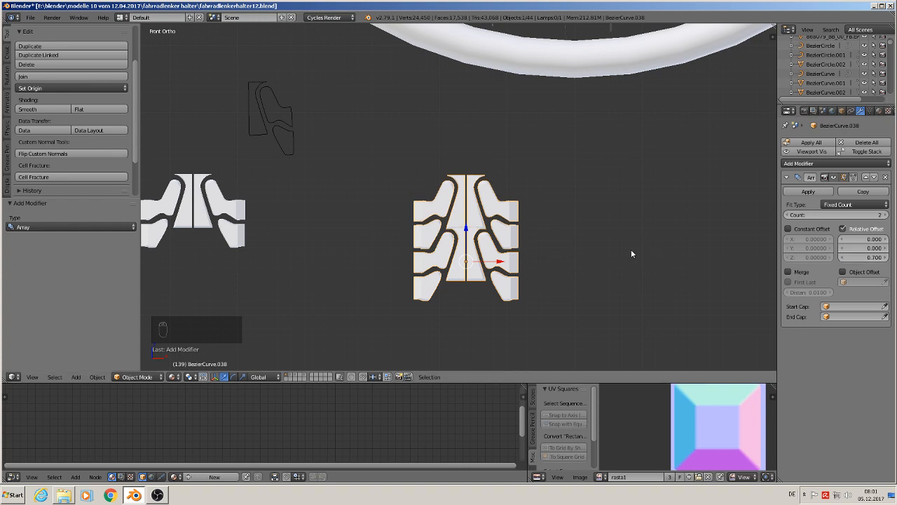
pyautogui.scroll(4, 556, 230)
pyautogui.scroll(1, 465, 262)
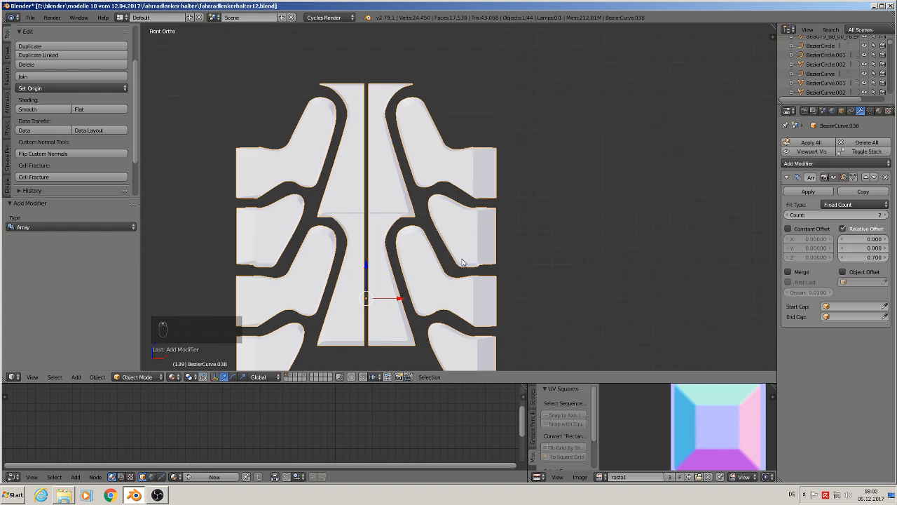
pyautogui.scroll(-6, 462, 262)
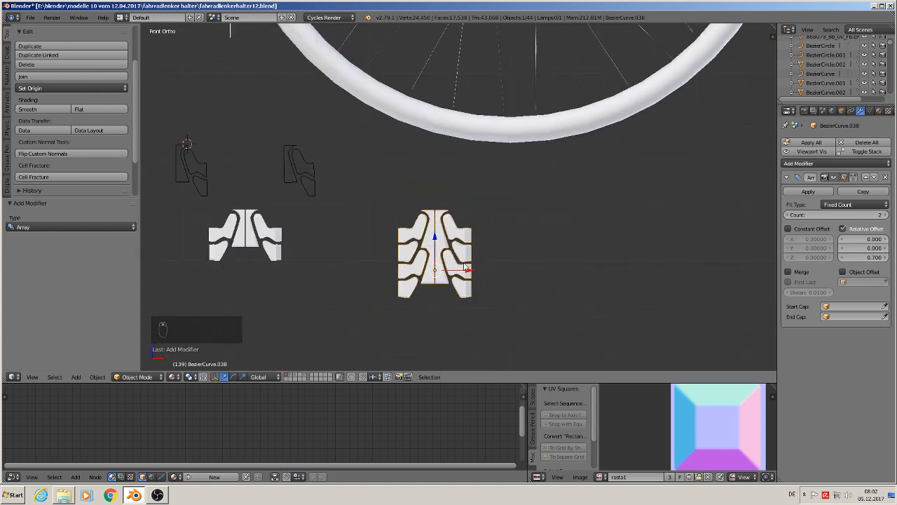
# Step: Set the array count to 4 and move the strip about -0.086 along Z
pyautogui.click(824, 215)
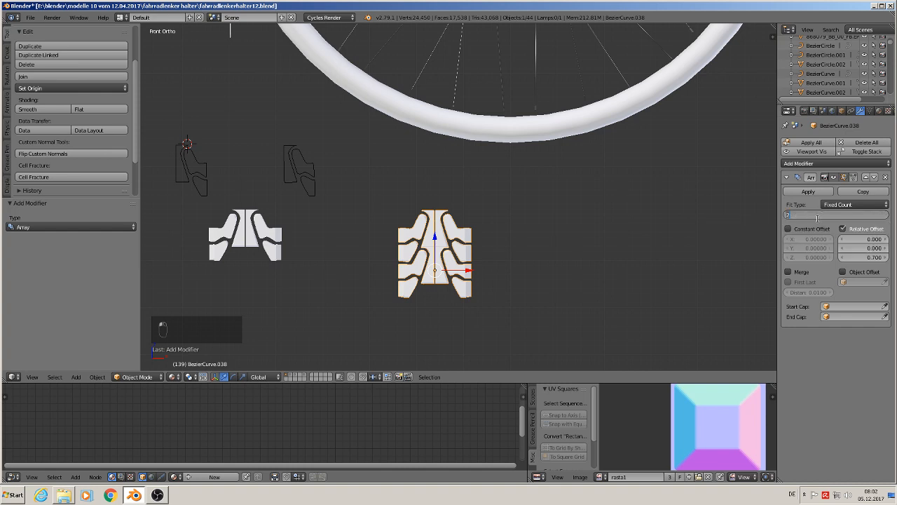
pyautogui.write('4')
pyautogui.press('Return')
pyautogui.press('g')
pyautogui.press('z')
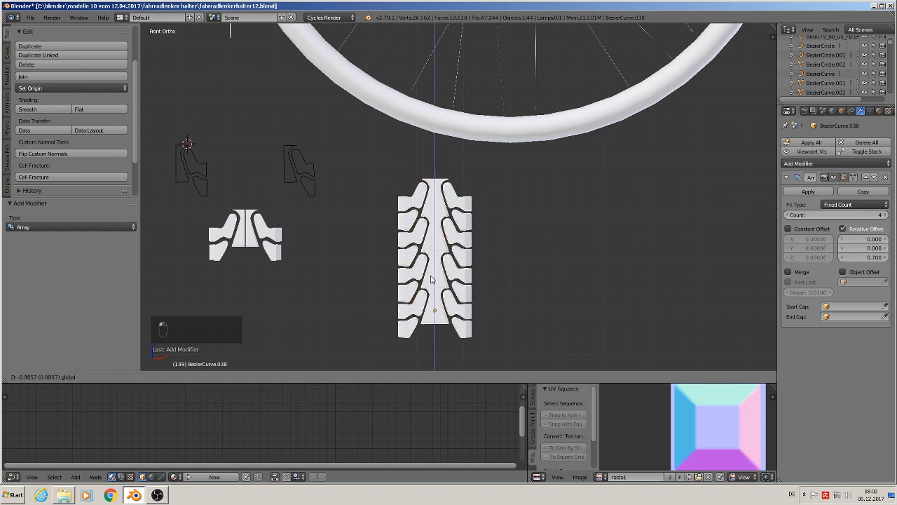
pyautogui.click(431, 279)
pyautogui.scroll(3, 477, 277)
pyautogui.press('a')
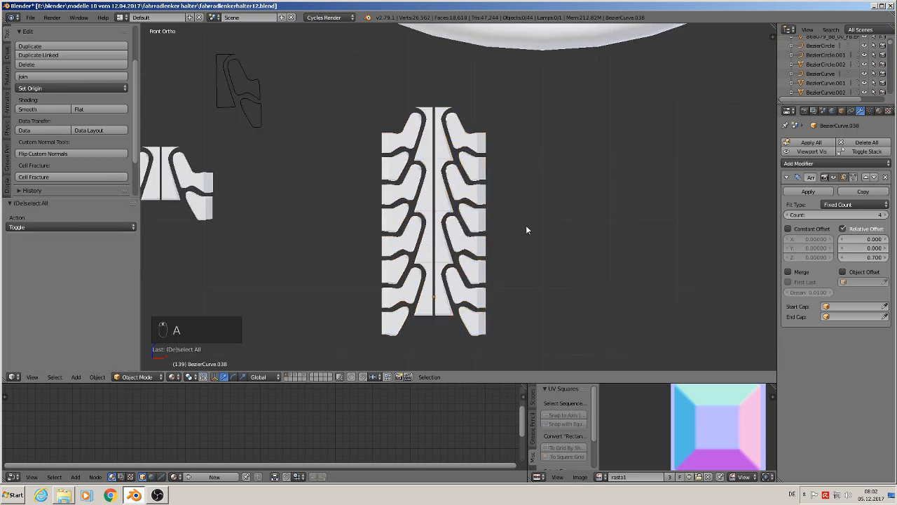
pyautogui.scroll(-2, 519, 245)
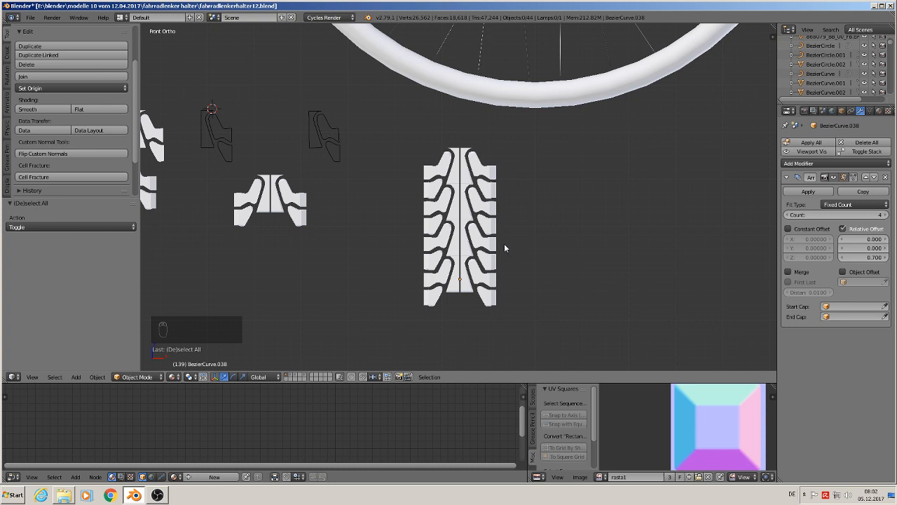
# Step: Duplicate the arrayed strip, offset the copy about 0.341 along X, and apply its Array modifier
pyautogui.rightClick(472, 211)
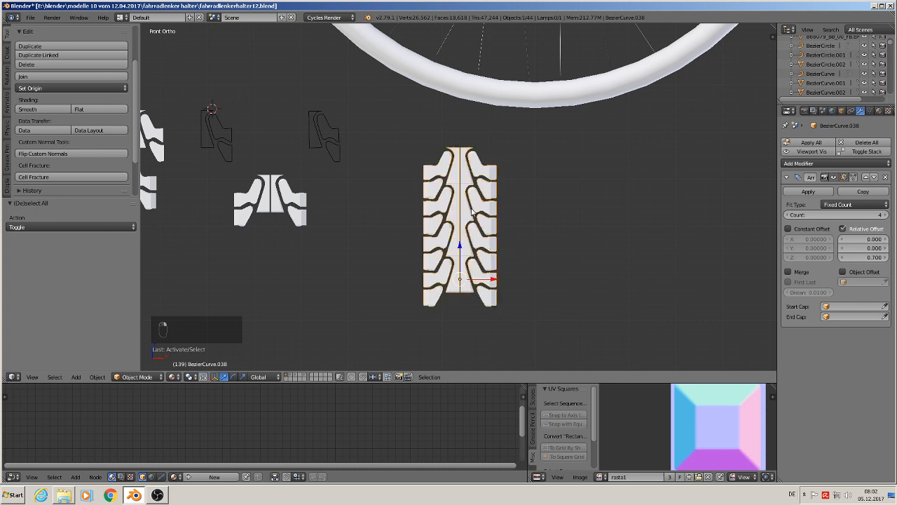
pyautogui.hotkey('shift', 'd')
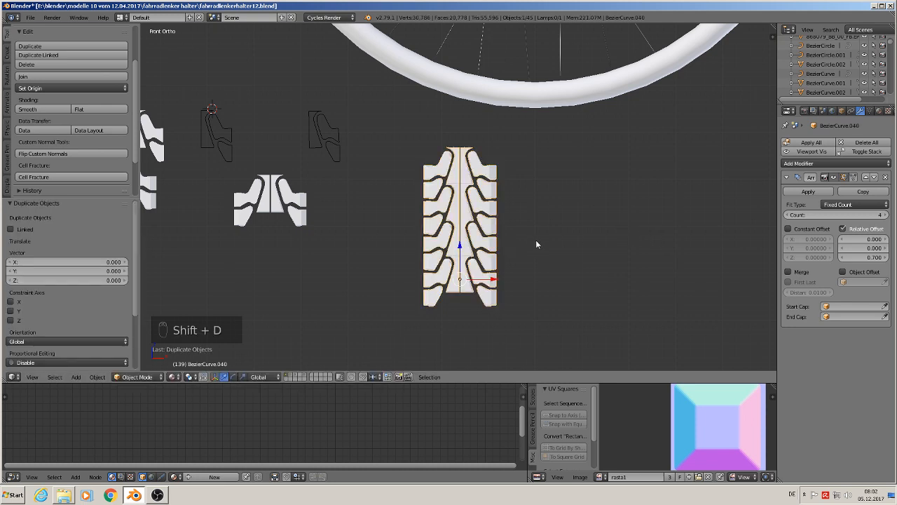
pyautogui.click(760, 230)
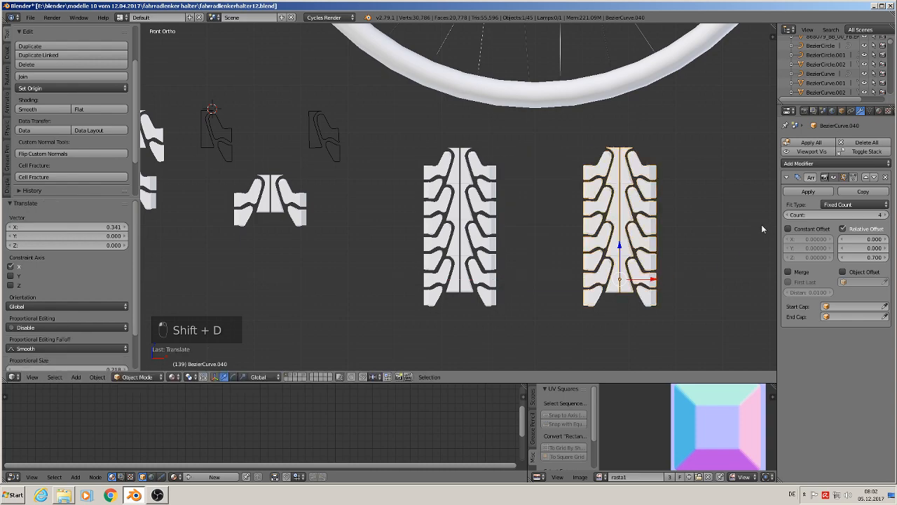
pyautogui.click(808, 191)
# Step: In Edit Mode, mark the outer edge loops of all eight blocks on the duplicate strip's left side as seams
pyautogui.press('Tab')
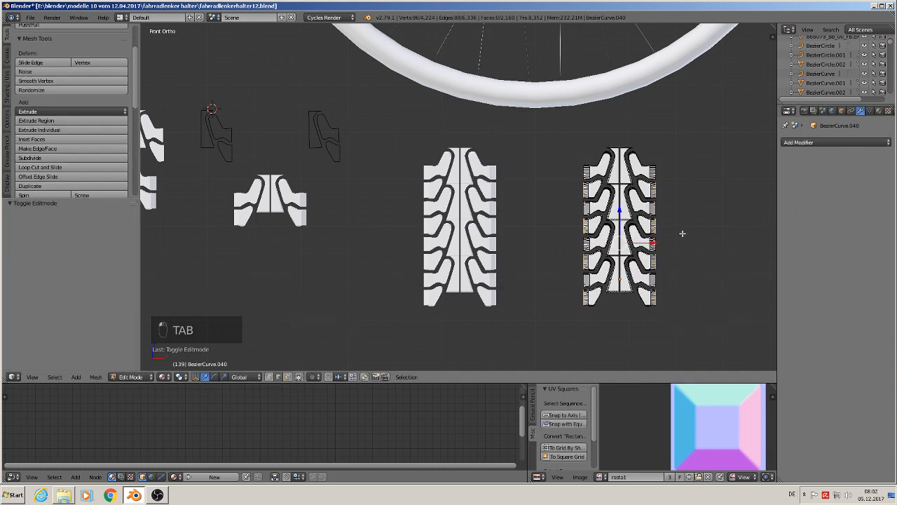
pyautogui.scroll(6, 678, 224)
pyautogui.scroll(2, 619, 171)
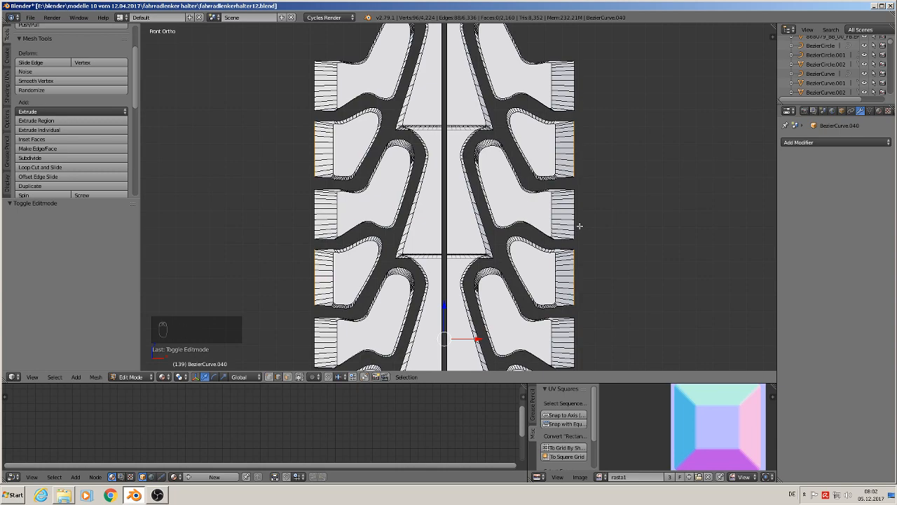
pyautogui.scroll(-3, 579, 225)
pyautogui.moveTo(579, 224); pyautogui.dragTo(527, 248, button='middle')
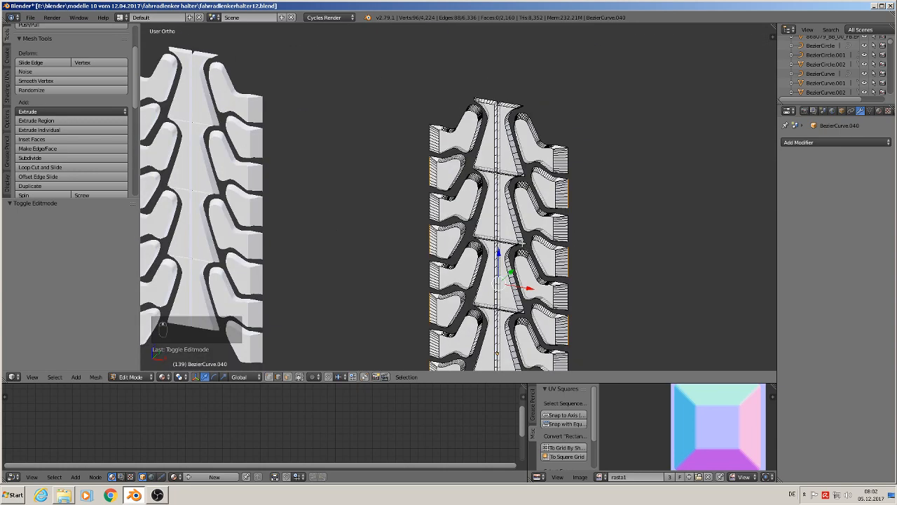
pyautogui.scroll(3, 519, 224)
pyautogui.keyDown('shift'); pyautogui.moveTo(471, 194); pyautogui.dragTo(472, 266, button='middle'); pyautogui.keyUp('shift')
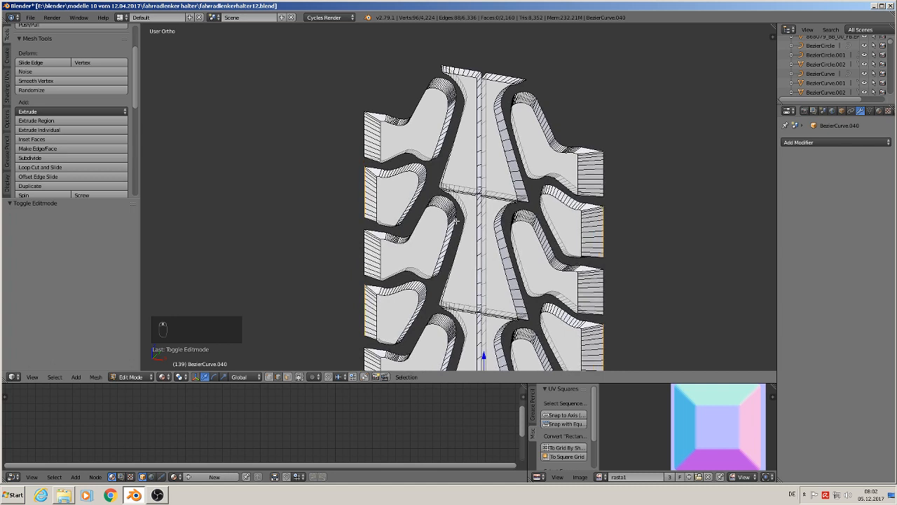
pyautogui.scroll(1, 467, 197)
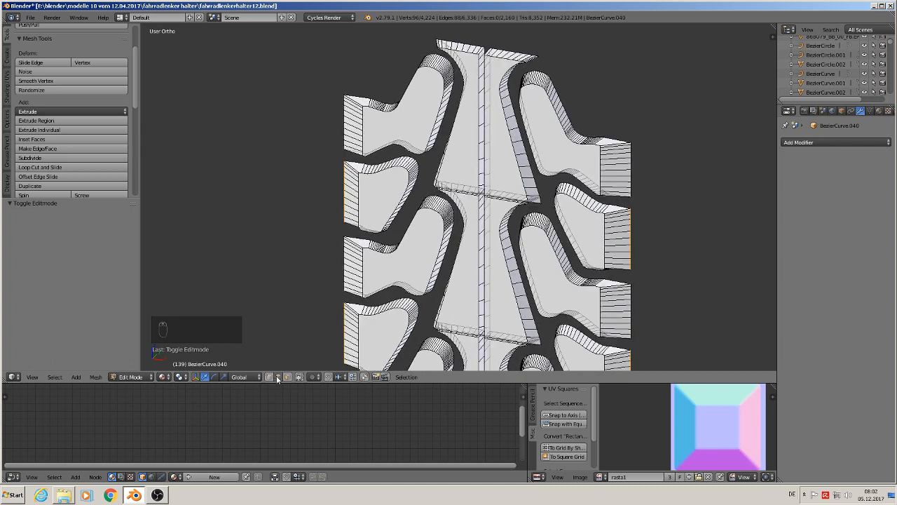
pyautogui.keyDown('alt'); pyautogui.rightClick(446, 110); pyautogui.keyUp('alt')
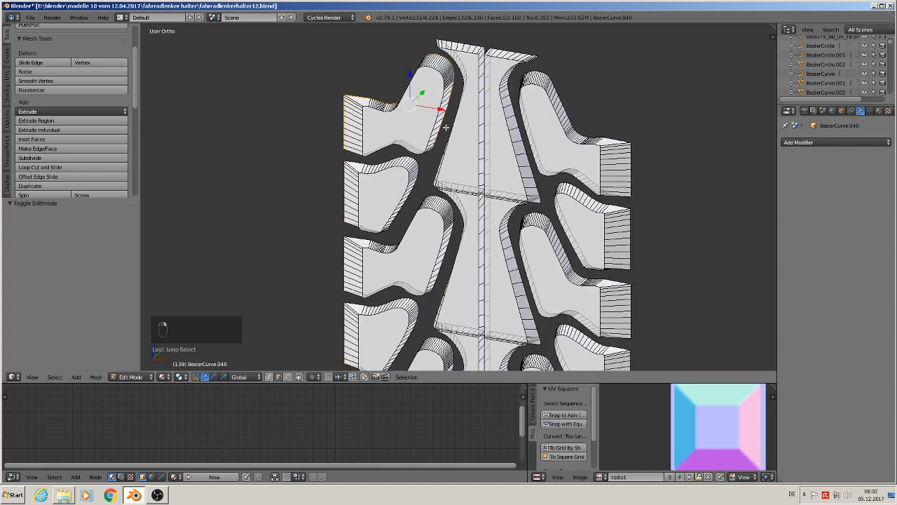
pyautogui.keyDown('alt'); pyautogui.keyDown('shift'); pyautogui.rightClick(416, 179); pyautogui.keyUp('shift'); pyautogui.keyUp('alt')
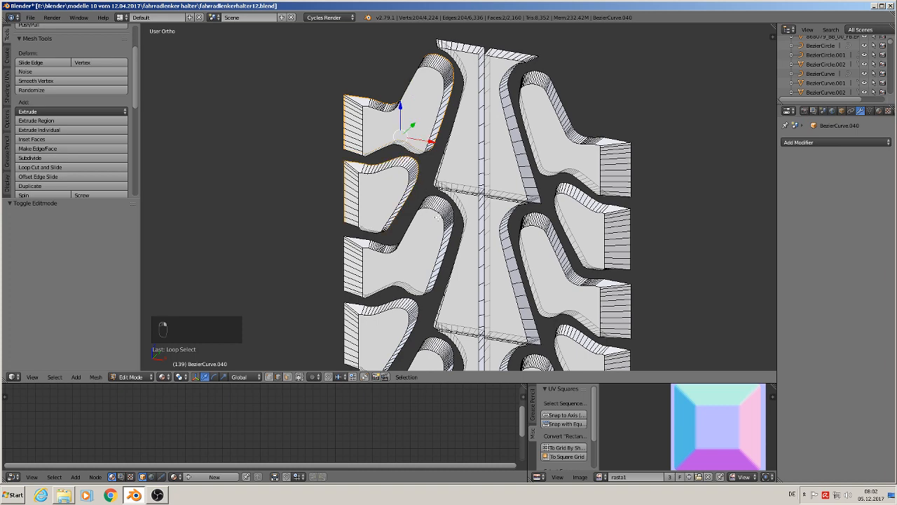
pyautogui.keyDown('alt'); pyautogui.keyDown('shift'); pyautogui.rightClick(452, 239); pyautogui.keyUp('shift'); pyautogui.keyUp('alt')
pyautogui.scroll(2, 450, 231)
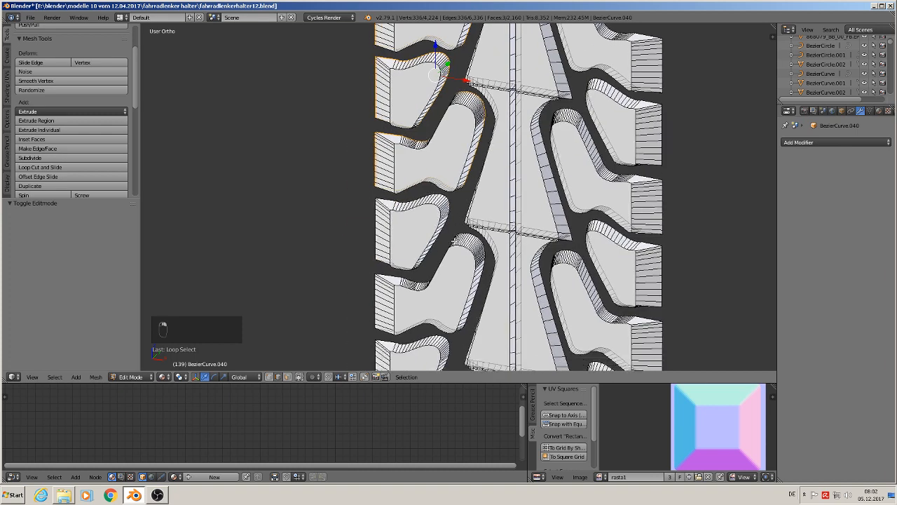
pyautogui.keyDown('alt'); pyautogui.keyDown('shift'); pyautogui.rightClick(447, 213); pyautogui.keyUp('shift'); pyautogui.keyUp('alt')
pyautogui.keyDown('alt'); pyautogui.keyDown('shift'); pyautogui.rightClick(495, 299); pyautogui.keyUp('shift'); pyautogui.keyUp('alt')
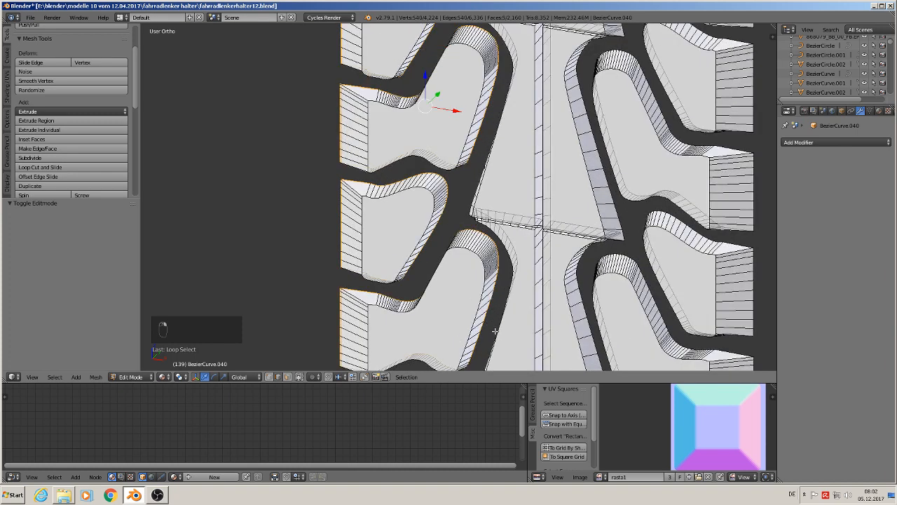
pyautogui.keyDown('shift'); pyautogui.moveTo(494, 331); pyautogui.dragTo(530, 179, button='middle'); pyautogui.keyUp('shift')
pyautogui.keyDown('alt'); pyautogui.keyDown('shift'); pyautogui.rightClick(484, 257); pyautogui.keyUp('shift'); pyautogui.keyUp('alt')
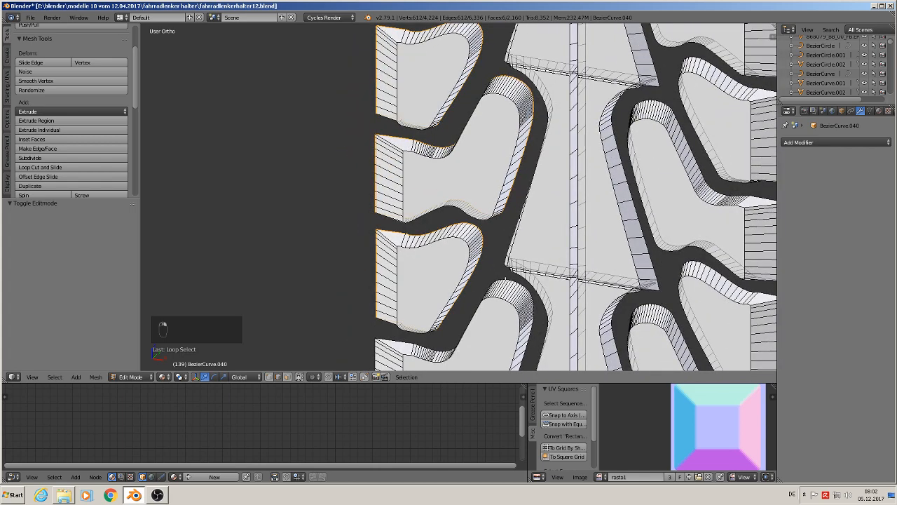
pyautogui.keyDown('alt'); pyautogui.keyDown('shift'); pyautogui.rightClick(506, 280); pyautogui.keyUp('shift'); pyautogui.keyUp('alt')
pyautogui.keyDown('shift'); pyautogui.moveTo(543, 354); pyautogui.dragTo(535, 204, button='middle'); pyautogui.keyUp('shift')
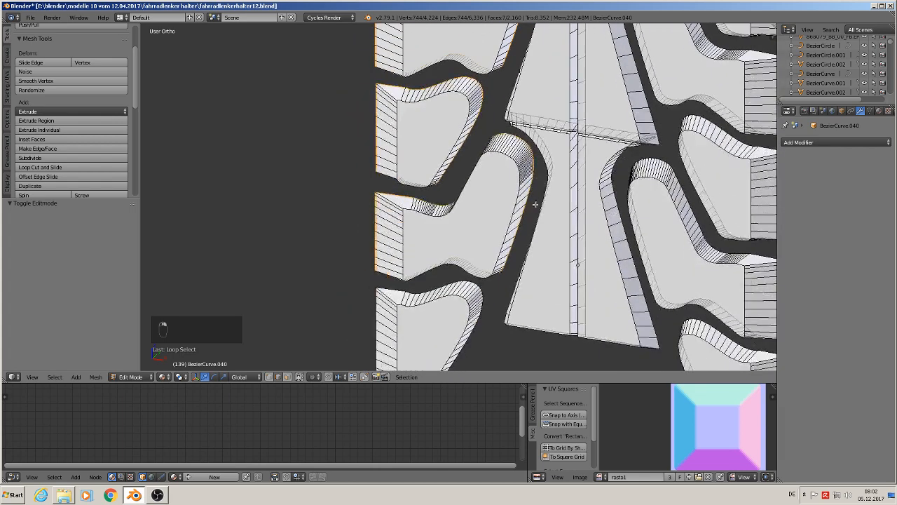
pyautogui.keyDown('alt'); pyautogui.keyDown('shift'); pyautogui.rightClick(491, 294); pyautogui.keyUp('shift'); pyautogui.keyUp('alt')
pyautogui.scroll(-3, 490, 294)
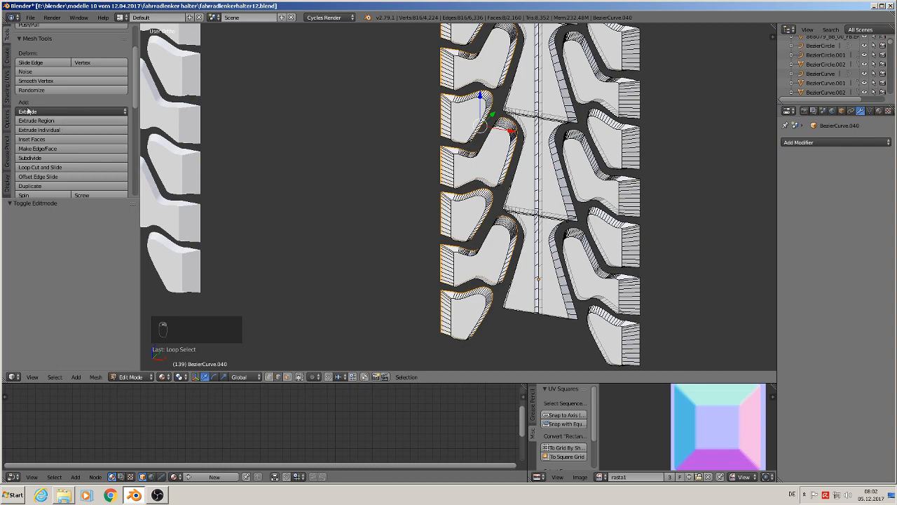
pyautogui.click(9, 98)
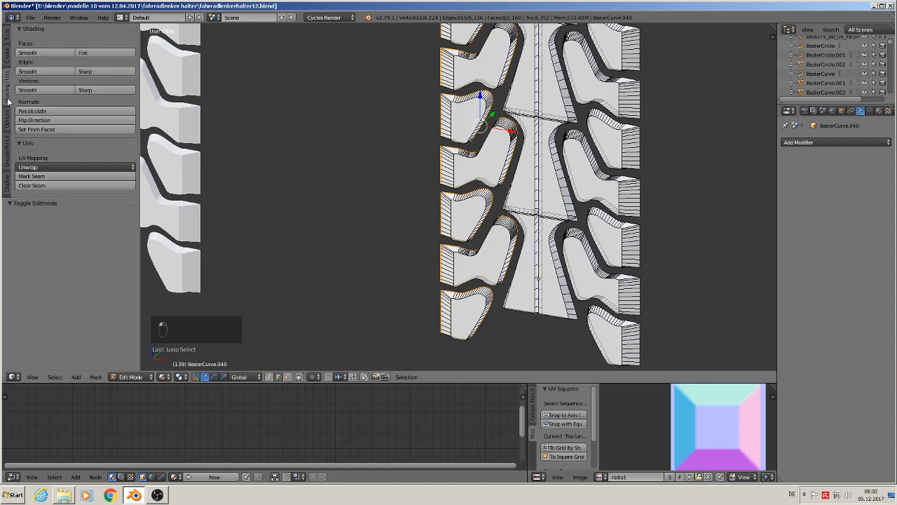
pyautogui.click(31, 176)
# Step: Mark the outer edge loops of all eight blocks on the duplicate strip's right side as seams
pyautogui.scroll(2, 596, 168)
pyautogui.scroll(-1, 596, 168)
pyautogui.keyDown('shift'); pyautogui.moveTo(595, 169); pyautogui.dragTo(508, 255, button='middle'); pyautogui.keyUp('shift')
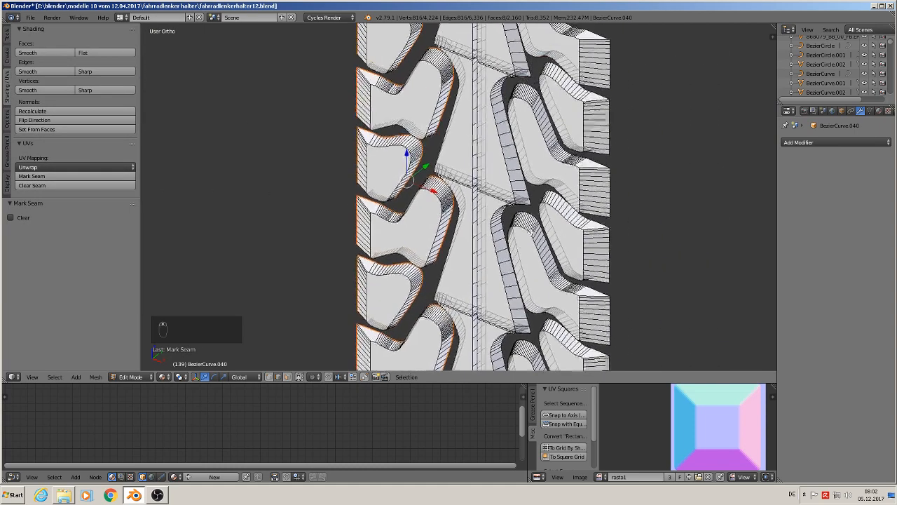
pyautogui.keyDown('alt'); pyautogui.rightClick(607, 67); pyautogui.keyUp('alt')
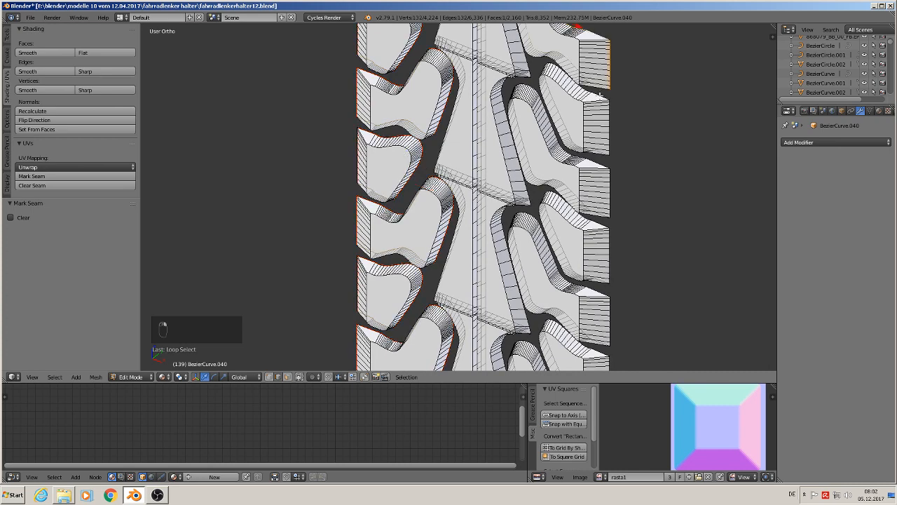
pyautogui.keyDown('alt'); pyautogui.keyDown('shift'); pyautogui.rightClick(600, 95); pyautogui.keyUp('shift'); pyautogui.keyUp('alt')
pyautogui.keyDown('alt'); pyautogui.keyDown('shift'); pyautogui.rightClick(600, 162); pyautogui.keyUp('shift'); pyautogui.keyUp('alt')
pyautogui.keyDown('alt'); pyautogui.keyDown('shift'); pyautogui.rightClick(605, 224); pyautogui.keyUp('shift'); pyautogui.keyUp('alt')
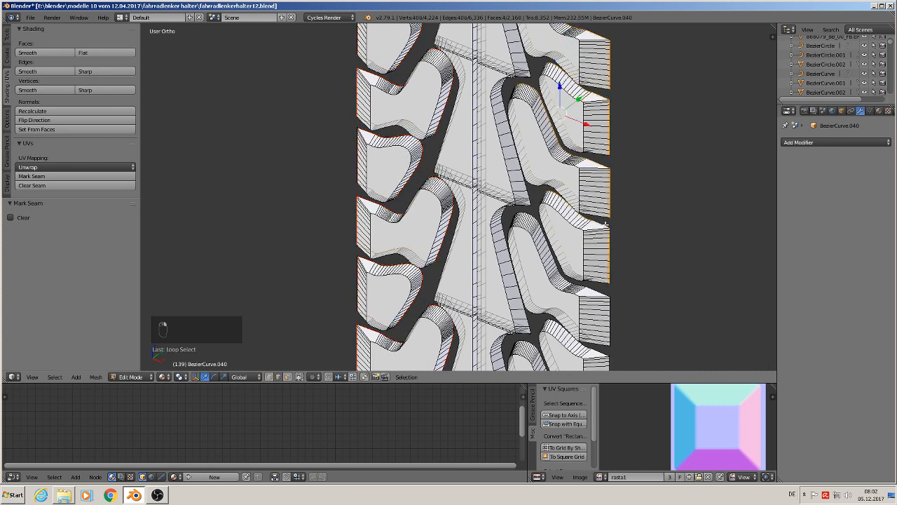
pyautogui.keyDown('alt'); pyautogui.keyDown('shift'); pyautogui.rightClick(605, 295); pyautogui.keyUp('shift'); pyautogui.keyUp('alt')
pyautogui.keyDown('shift'); pyautogui.moveTo(629, 312); pyautogui.dragTo(637, 213, button='middle'); pyautogui.keyUp('shift')
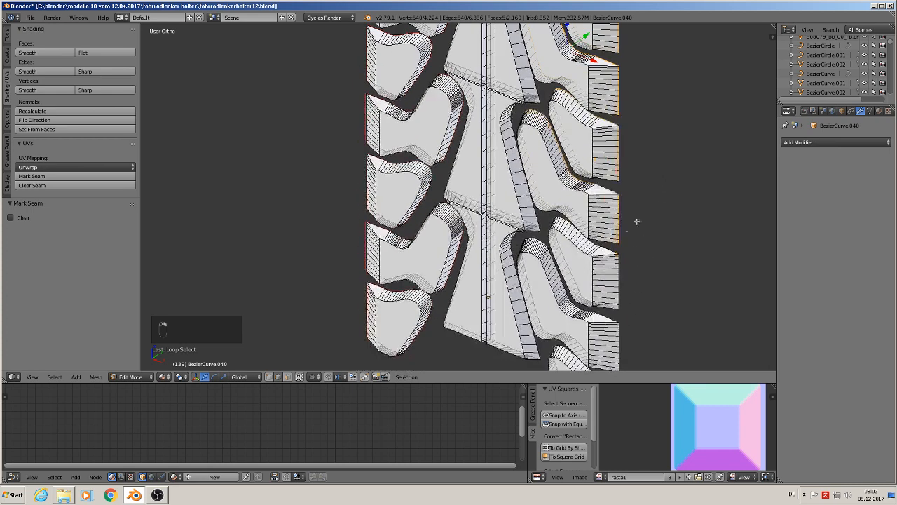
pyautogui.keyDown('alt'); pyautogui.keyDown('shift'); pyautogui.rightClick(612, 252); pyautogui.keyUp('shift'); pyautogui.keyUp('alt')
pyautogui.keyDown('alt'); pyautogui.keyDown('shift'); pyautogui.rightClick(607, 316); pyautogui.keyUp('shift'); pyautogui.keyUp('alt')
pyautogui.keyDown('shift'); pyautogui.moveTo(635, 323); pyautogui.dragTo(675, 192, button='middle'); pyautogui.keyUp('shift')
pyautogui.keyDown('alt'); pyautogui.keyDown('shift'); pyautogui.rightClick(646, 234); pyautogui.keyUp('shift'); pyautogui.keyUp('alt')
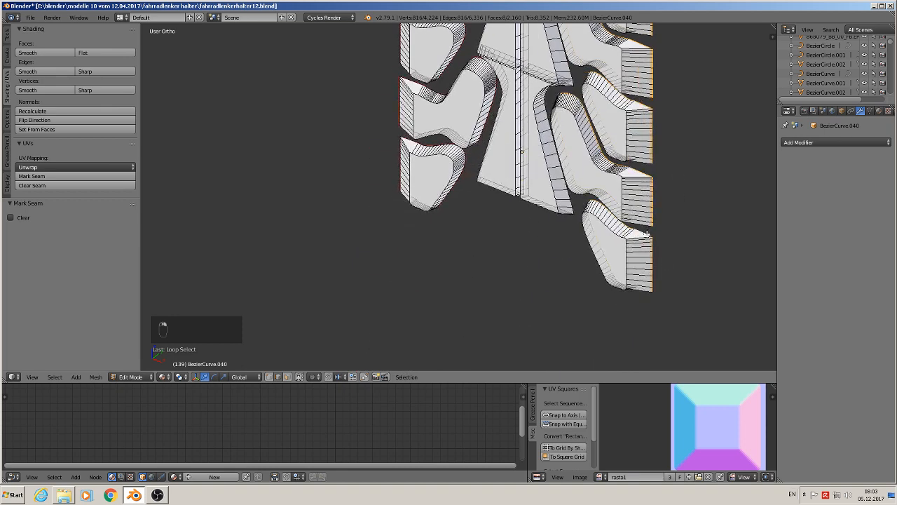
pyautogui.click(56, 176)
# Step: In face select mode, select the top faces of all eight left-side blocks and mark their boundaries as seams
pyautogui.click(287, 376)
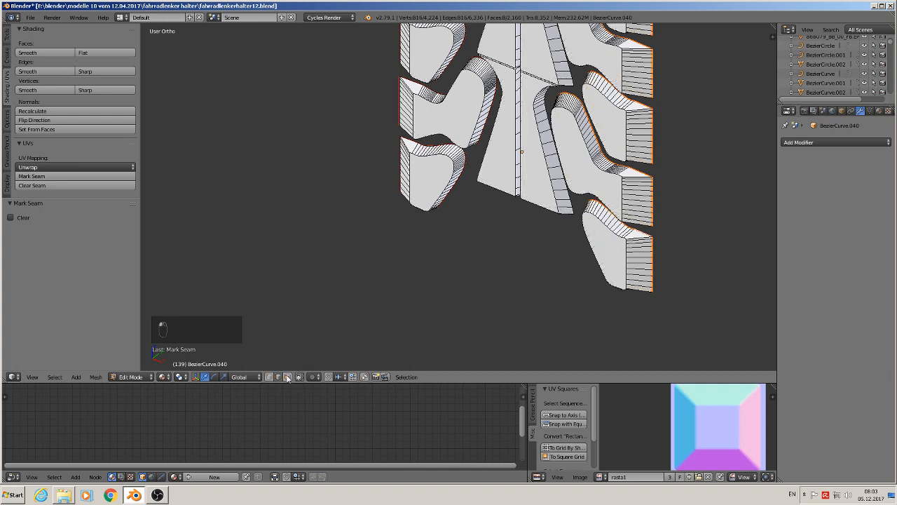
pyautogui.rightClick(425, 190)
pyautogui.keyDown('shift'); pyautogui.moveTo(449, 238); pyautogui.dragTo(393, 338, button='middle'); pyautogui.keyUp('shift')
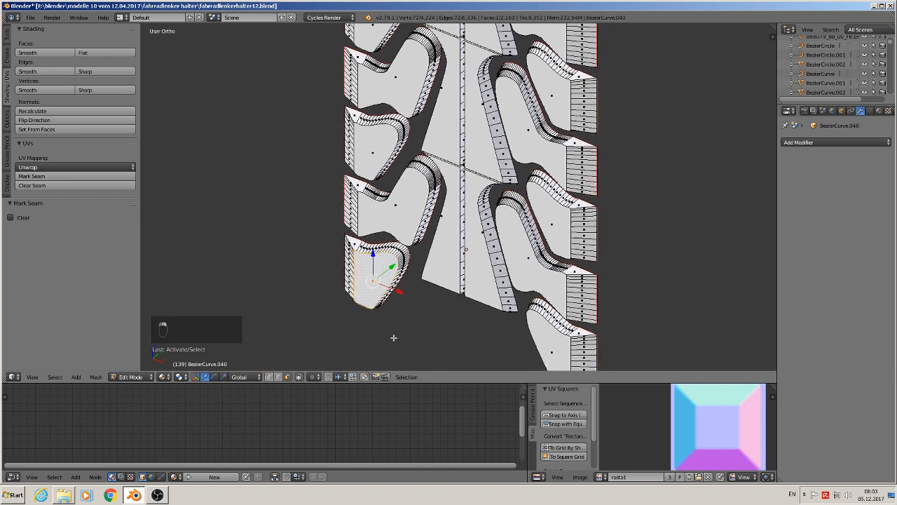
pyautogui.scroll(-3, 404, 307)
pyautogui.keyDown('shift'); pyautogui.rightClick(407, 252); pyautogui.keyUp('shift')
pyautogui.keyDown('shift'); pyautogui.rightClick(390, 225); pyautogui.keyUp('shift')
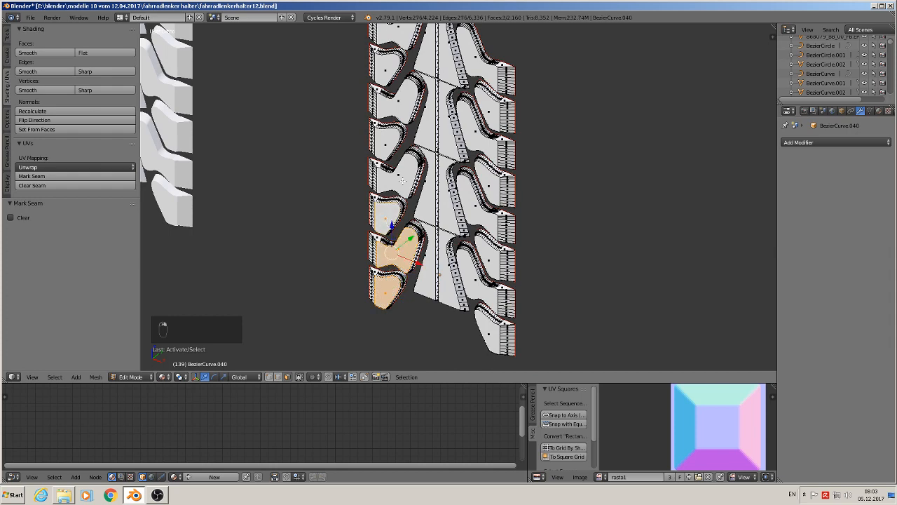
pyautogui.keyDown('shift'); pyautogui.rightClick(403, 176); pyautogui.keyUp('shift')
pyautogui.keyDown('shift'); pyautogui.rightClick(390, 135); pyautogui.keyUp('shift')
pyautogui.keyDown('shift'); pyautogui.rightClick(399, 102); pyautogui.keyUp('shift')
pyautogui.keyDown('shift'); pyautogui.rightClick(390, 70); pyautogui.keyUp('shift')
pyautogui.keyDown('shift'); pyautogui.moveTo(415, 117); pyautogui.dragTo(419, 152, button='middle'); pyautogui.keyUp('shift')
pyautogui.keyDown('shift'); pyautogui.rightClick(396, 94); pyautogui.keyUp('shift')
pyautogui.keyDown('shift'); pyautogui.rightClick(393, 75); pyautogui.keyUp('shift')
pyautogui.keyDown('shift'); pyautogui.rightClick(387, 103); pyautogui.keyUp('shift')
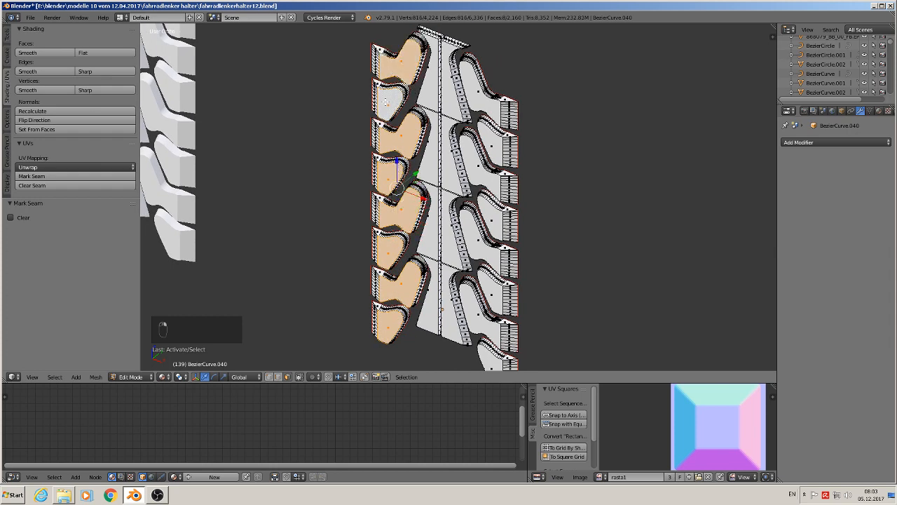
pyautogui.scroll(3, 424, 175)
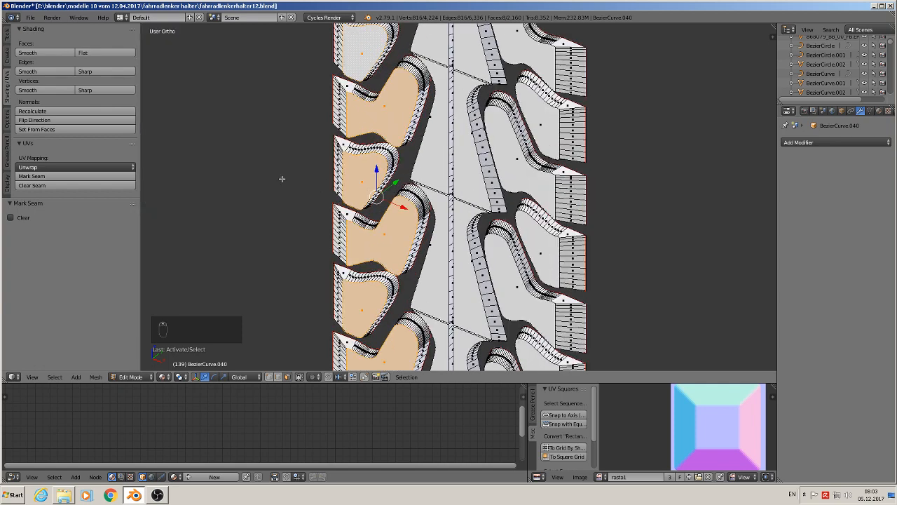
pyautogui.click(62, 176)
# Step: Select the top faces of all eight right-side blocks and mark their boundaries as seams
pyautogui.scroll(-3, 284, 189)
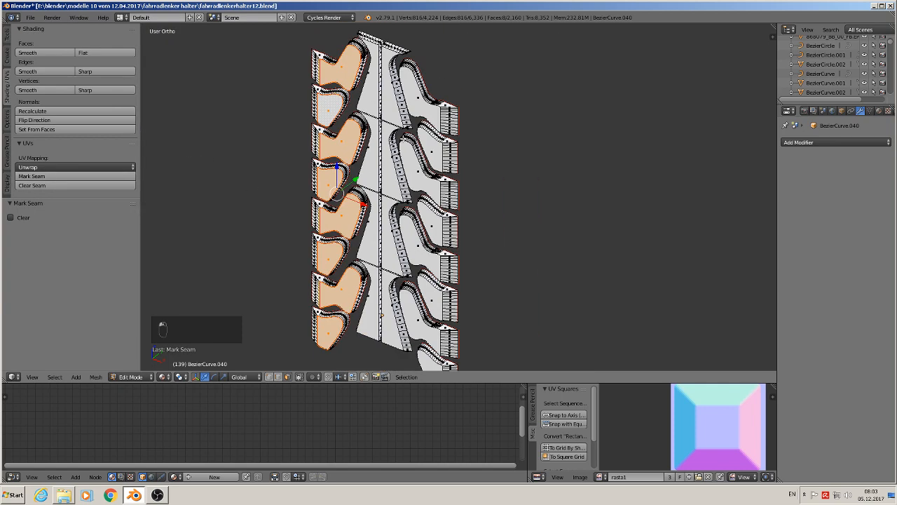
pyautogui.rightClick(414, 98)
pyautogui.keyDown('shift'); pyautogui.rightClick(414, 163); pyautogui.keyUp('shift')
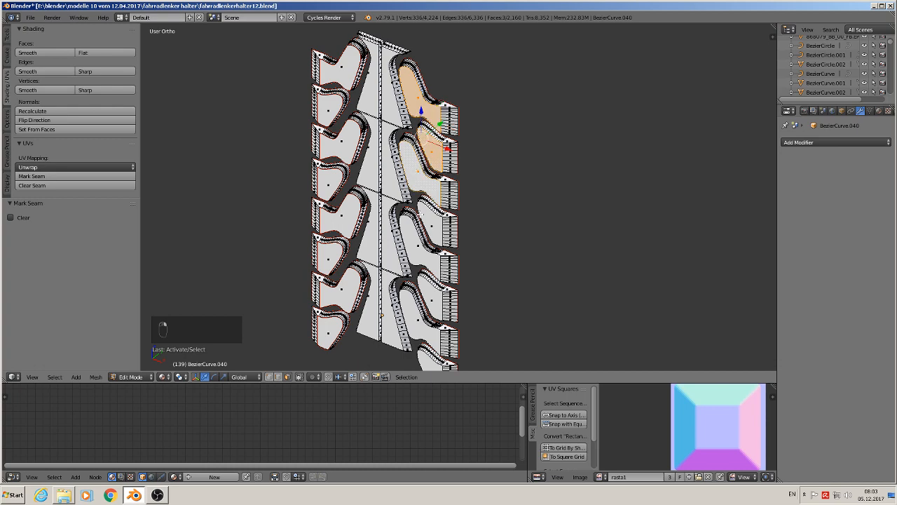
pyautogui.keyDown('shift'); pyautogui.rightClick(414, 244); pyautogui.keyUp('shift')
pyautogui.keyDown('shift'); pyautogui.rightClick(426, 299); pyautogui.keyUp('shift')
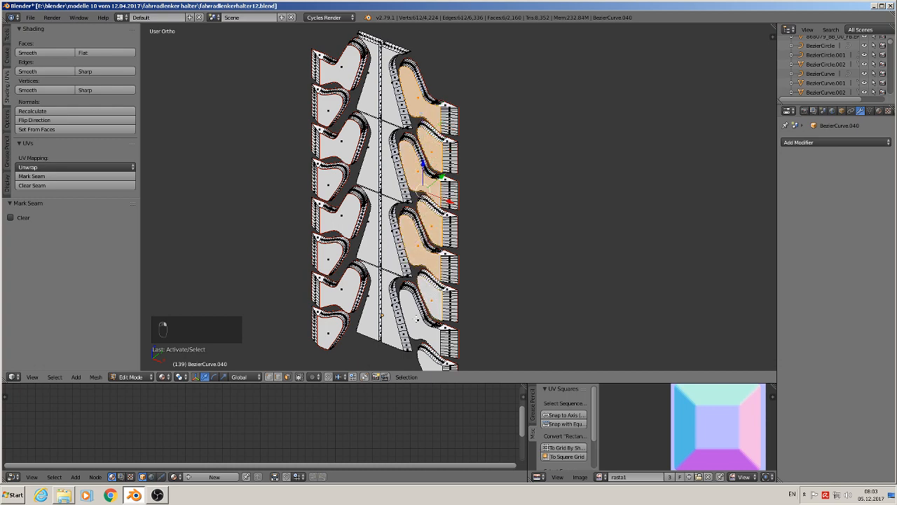
pyautogui.keyDown('shift'); pyautogui.rightClick(418, 320); pyautogui.keyUp('shift')
pyautogui.keyDown('shift'); pyautogui.moveTo(438, 335); pyautogui.dragTo(444, 307, button='middle'); pyautogui.keyUp('shift')
pyautogui.keyDown('shift'); pyautogui.rightClick(437, 343); pyautogui.keyUp('shift')
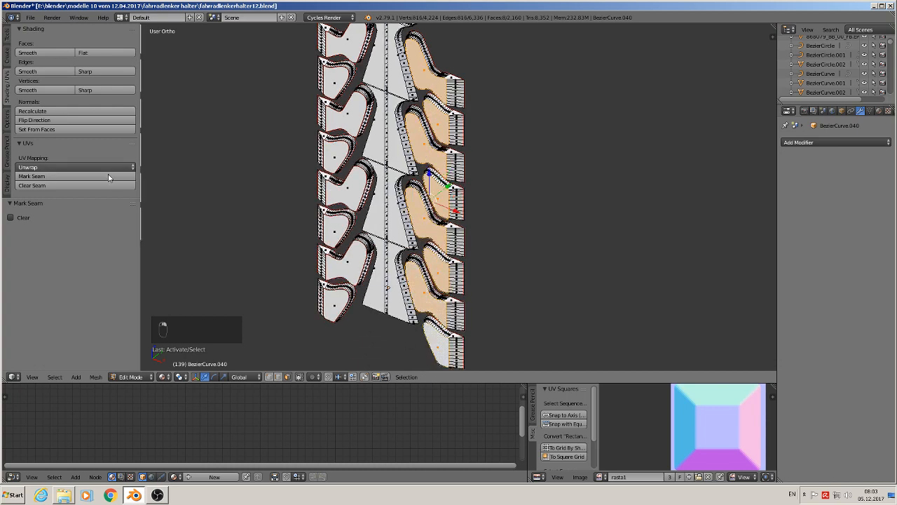
pyautogui.click(73, 176)
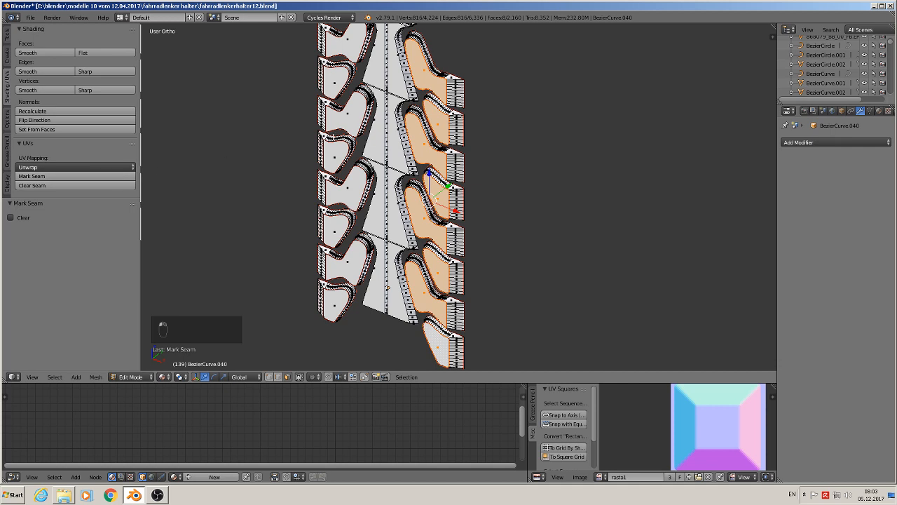
# Step: Mark the boundaries of the eight front faces along the tread's central row as seams
pyautogui.rightClick(380, 131)
pyautogui.keyDown('shift'); pyautogui.rightClick(381, 69); pyautogui.keyUp('shift')
pyautogui.keyDown('shift'); pyautogui.rightClick(400, 76); pyautogui.keyUp('shift')
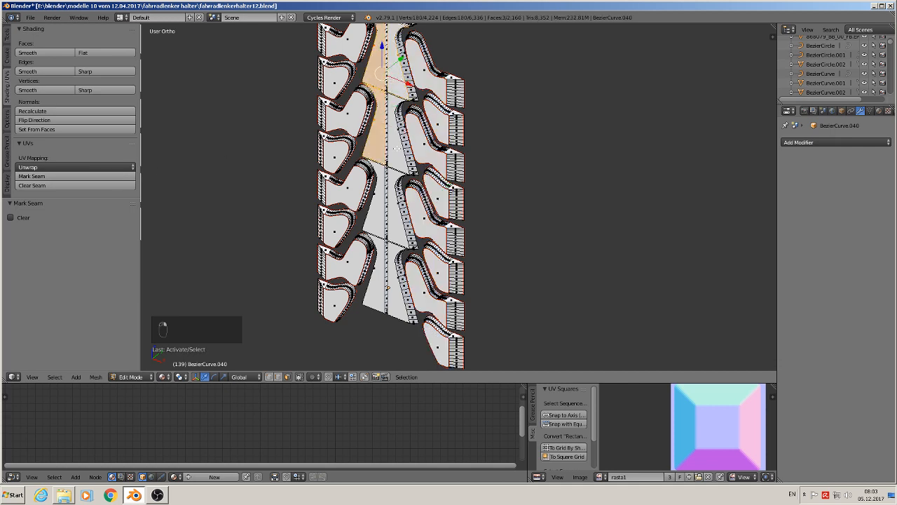
pyautogui.keyDown('shift'); pyautogui.rightClick(401, 155); pyautogui.keyUp('shift')
pyautogui.keyDown('shift'); pyautogui.rightClick(387, 199); pyautogui.keyUp('shift')
pyautogui.keyDown('shift'); pyautogui.rightClick(398, 231); pyautogui.keyUp('shift')
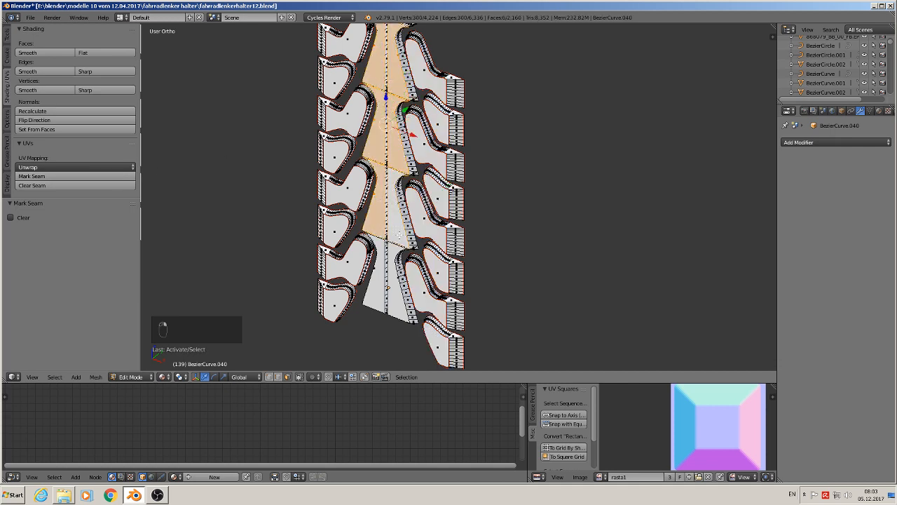
pyautogui.keyDown('shift'); pyautogui.rightClick(382, 271); pyautogui.keyUp('shift')
pyautogui.keyDown('shift'); pyautogui.rightClick(394, 286); pyautogui.keyUp('shift')
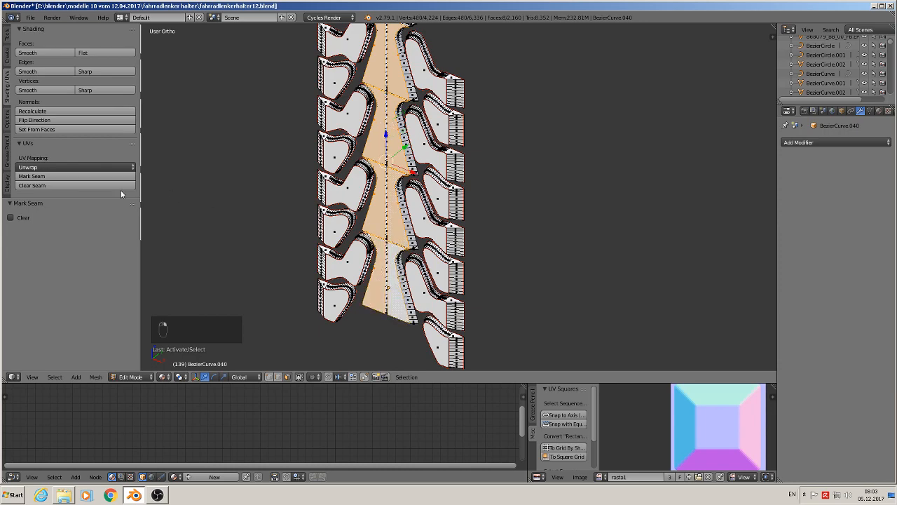
pyautogui.click(66, 176)
# Step: Turn to the strip's back side and mark the boundaries of the central row's eight rear faces as seams
pyautogui.moveTo(231, 150); pyautogui.dragTo(262, 110, button='middle')
pyautogui.rightClick(378, 73)
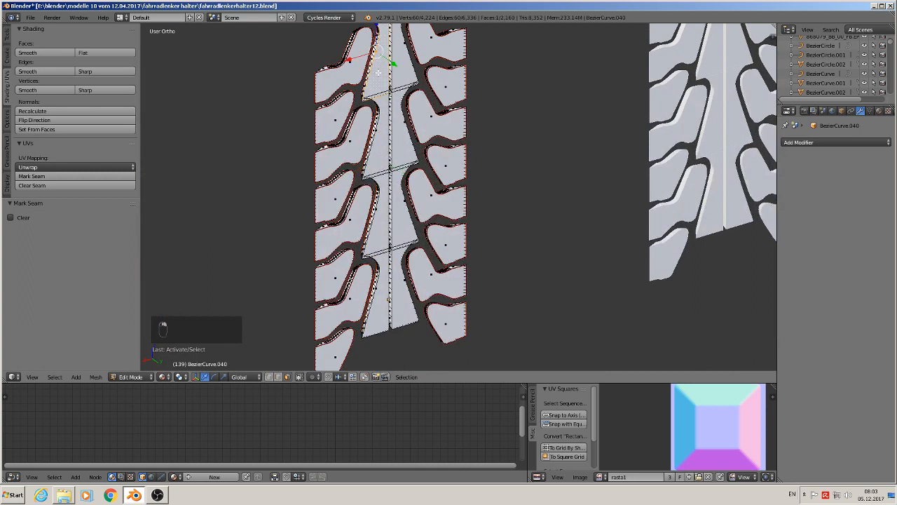
pyautogui.keyDown('shift'); pyautogui.rightClick(409, 67); pyautogui.keyUp('shift')
pyautogui.keyDown('shift'); pyautogui.rightClick(379, 159); pyautogui.keyUp('shift')
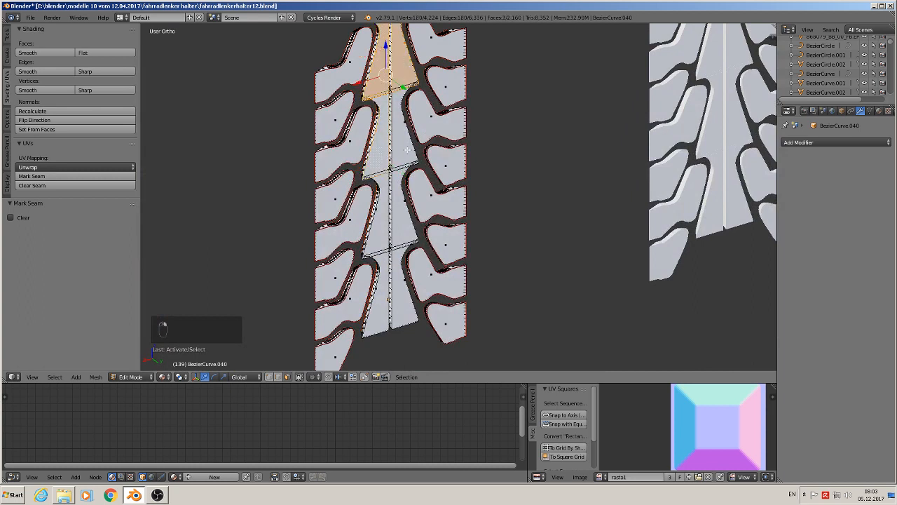
pyautogui.keyDown('shift'); pyautogui.rightClick(407, 150); pyautogui.keyUp('shift')
pyautogui.keyDown('shift'); pyautogui.rightClick(405, 225); pyautogui.keyUp('shift')
pyautogui.keyDown('shift'); pyautogui.rightClick(383, 245); pyautogui.keyUp('shift')
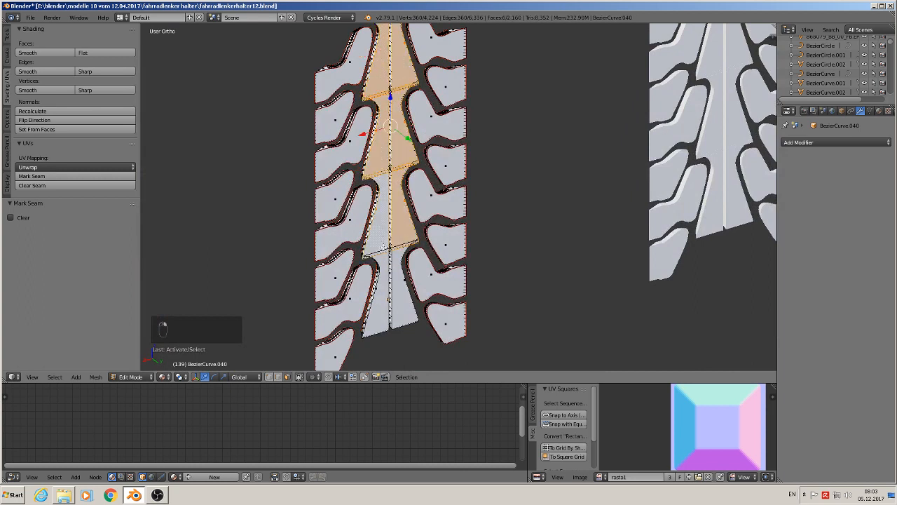
pyautogui.keyDown('shift'); pyautogui.rightClick(382, 302); pyautogui.keyUp('shift')
pyautogui.keyDown('shift'); pyautogui.rightClick(405, 288); pyautogui.keyUp('shift')
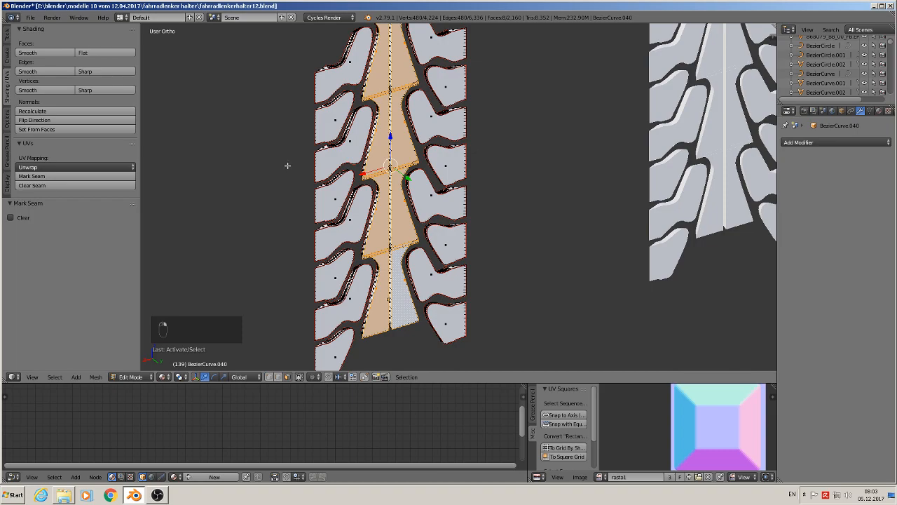
pyautogui.click(65, 179)
# Step: In edge select mode, mark one bevel edge at the rounded corner of each of the top three left-side blocks as a seam
pyautogui.moveTo(234, 130); pyautogui.dragTo(333, 125, button='middle')
pyautogui.scroll(4, 351, 60)
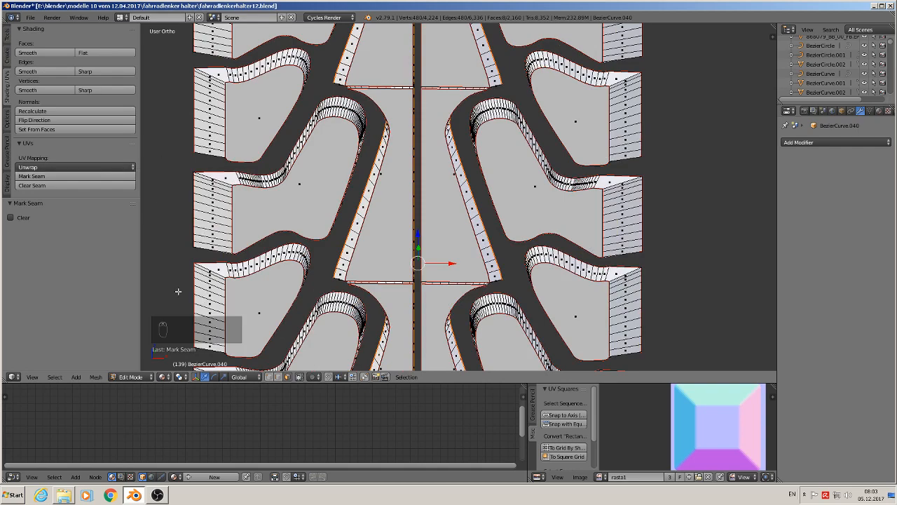
pyautogui.click(278, 376)
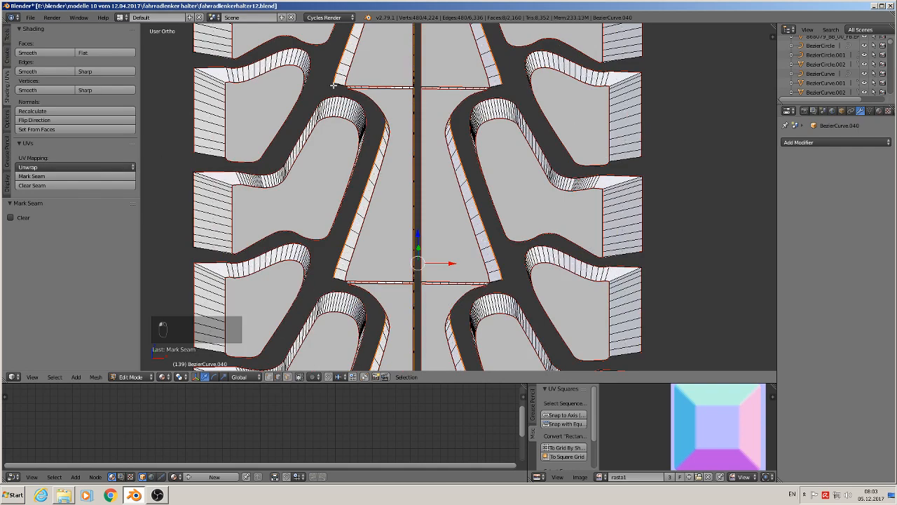
pyautogui.keyDown('shift'); pyautogui.moveTo(333, 85); pyautogui.dragTo(327, 209, button='middle'); pyautogui.keyUp('shift')
pyautogui.moveTo(329, 150); pyautogui.dragTo(320, 114, button='middle')
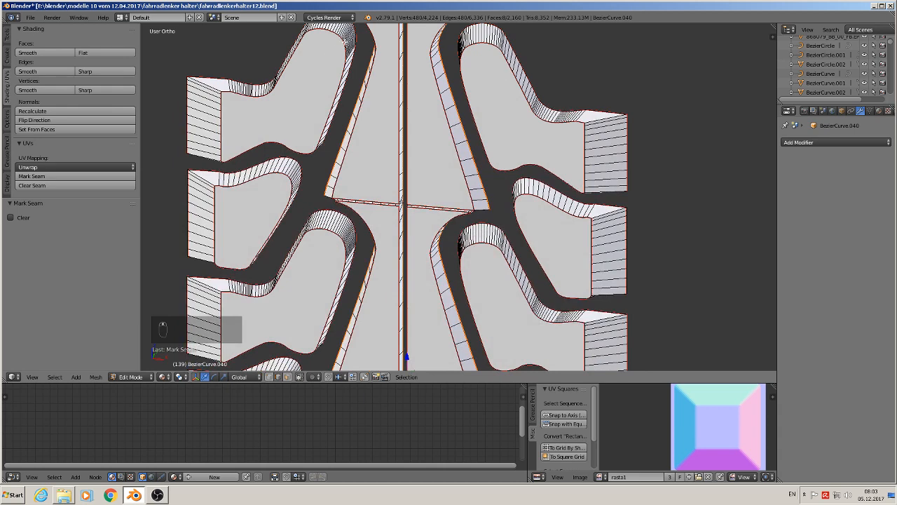
pyautogui.rightClick(350, 40)
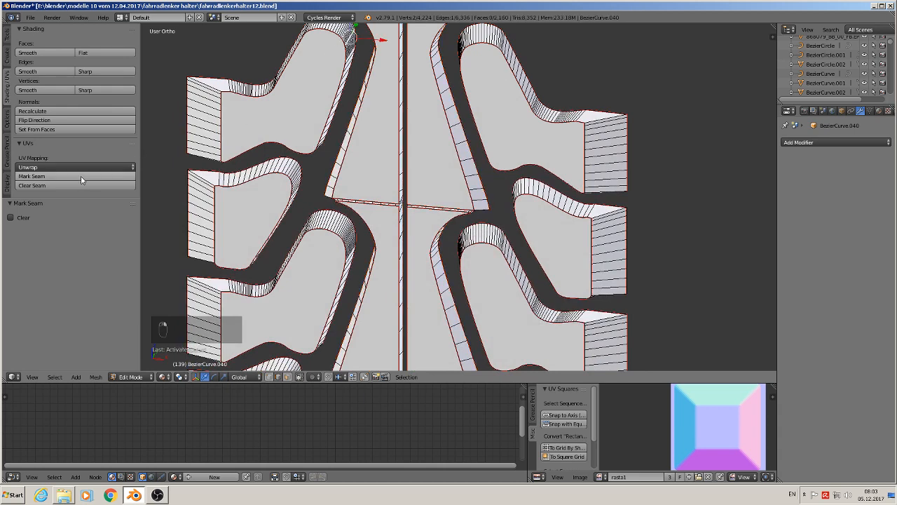
pyautogui.click(129, 176)
pyautogui.scroll(4, 248, 193)
pyautogui.rightClick(363, 143)
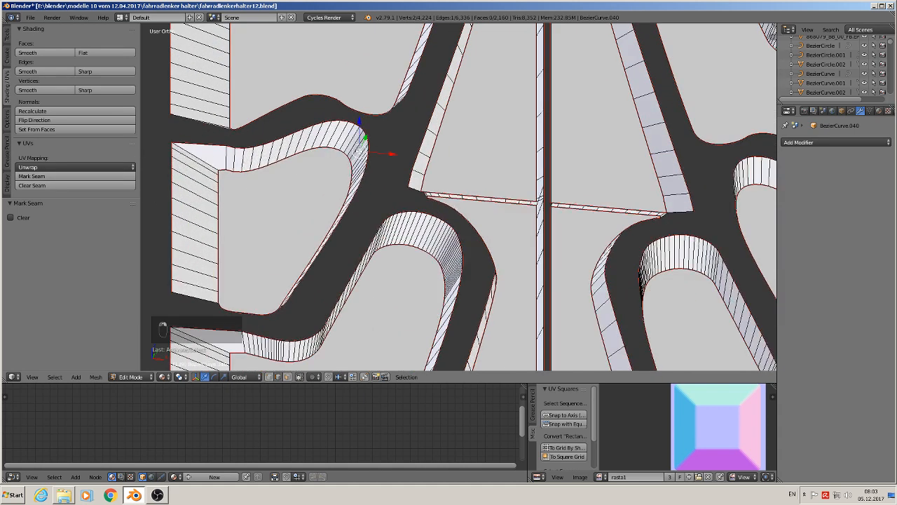
pyautogui.click(42, 176)
pyautogui.rightClick(440, 226)
pyautogui.click(96, 176)
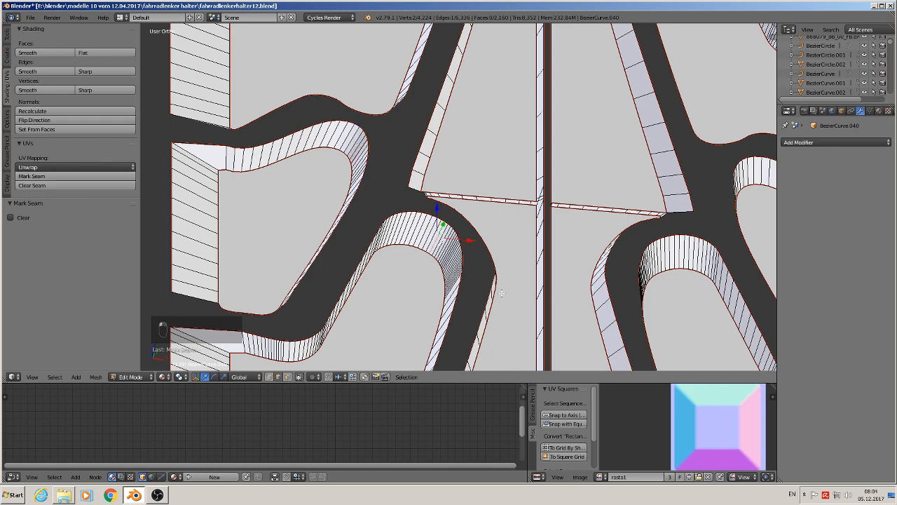
# Step: Mark one rounded-corner bevel edge on the fourth and fifth left-side blocks as seams
pyautogui.keyDown('shift'); pyautogui.moveTo(502, 293); pyautogui.dragTo(470, 31, button='middle'); pyautogui.keyUp('shift')
pyautogui.rightClick(325, 213)
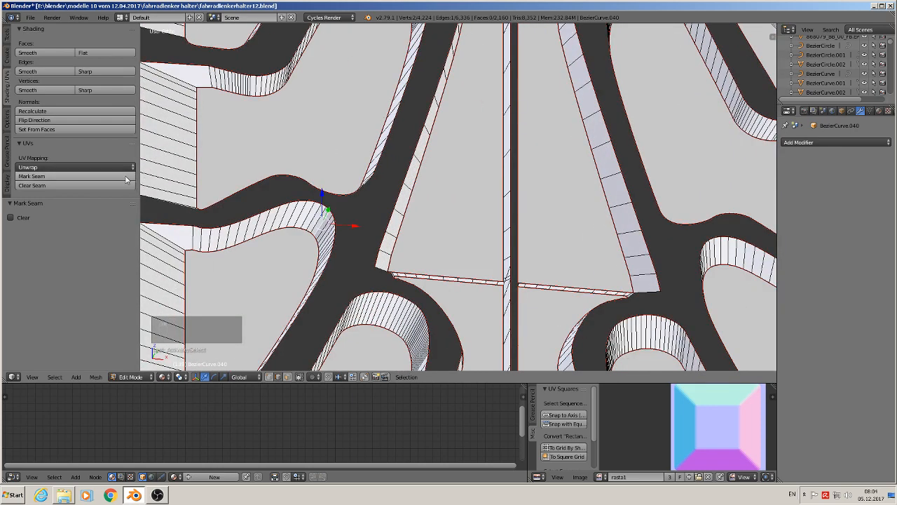
pyautogui.click(101, 167)
pyautogui.click(67, 176)
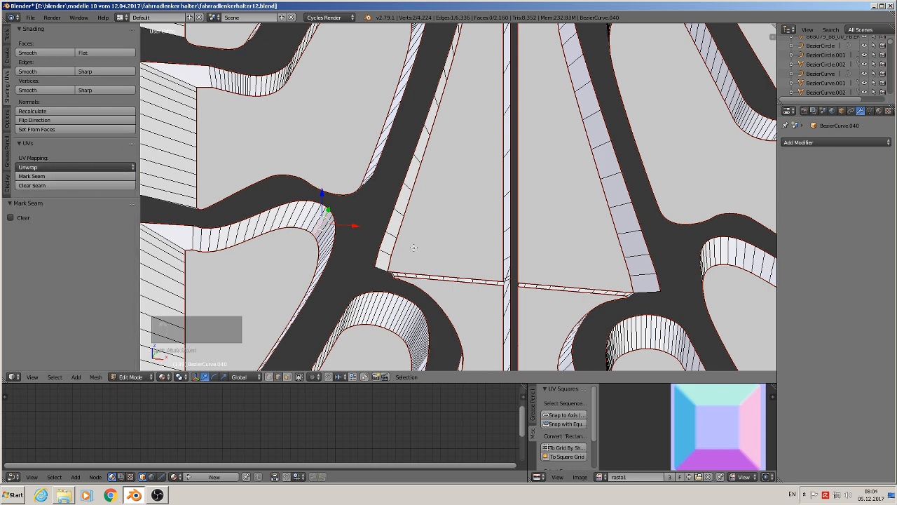
pyautogui.keyDown('shift'); pyautogui.moveTo(420, 294); pyautogui.dragTo(415, 123, button='middle'); pyautogui.keyUp('shift')
pyautogui.keyDown('shift'); pyautogui.rightClick(399, 152); pyautogui.keyUp('shift')
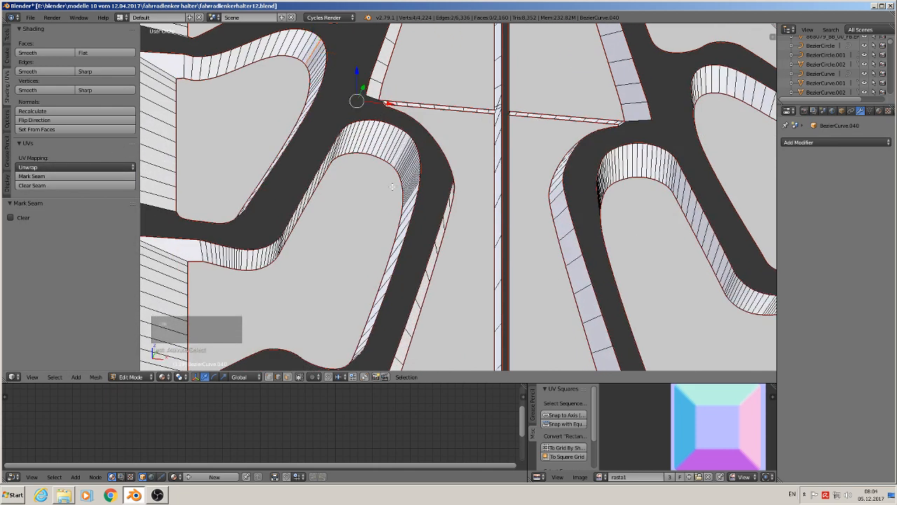
pyautogui.click(56, 175)
# Step: Mark one rounded-corner bevel edge on each of the three lowest left-side blocks as a seam
pyautogui.keyDown('shift'); pyautogui.moveTo(411, 260); pyautogui.dragTo(420, 70, button='middle'); pyautogui.keyUp('shift')
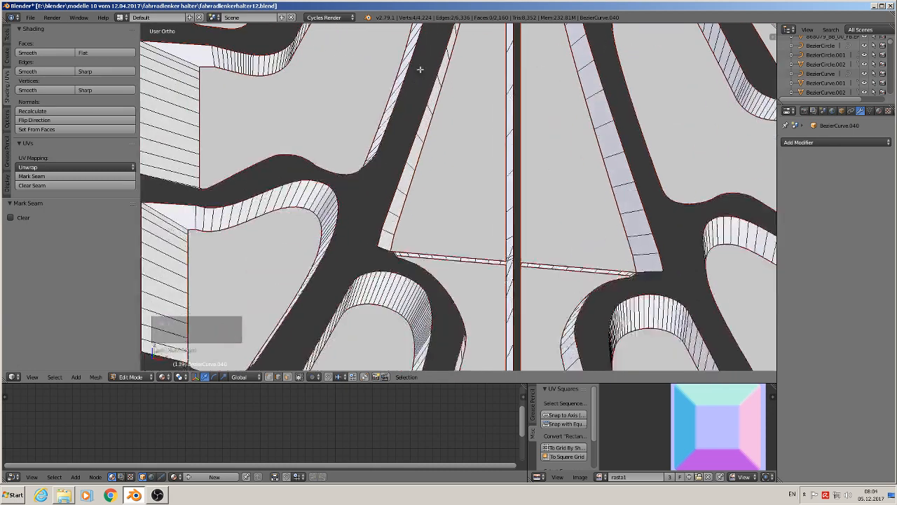
pyautogui.keyDown('shift'); pyautogui.rightClick(324, 206); pyautogui.keyUp('shift')
pyautogui.click(97, 176)
pyautogui.keyDown('shift'); pyautogui.moveTo(398, 214); pyautogui.dragTo(400, 96, button='middle'); pyautogui.keyUp('shift')
pyautogui.keyDown('shift'); pyautogui.rightClick(409, 143); pyautogui.keyUp('shift')
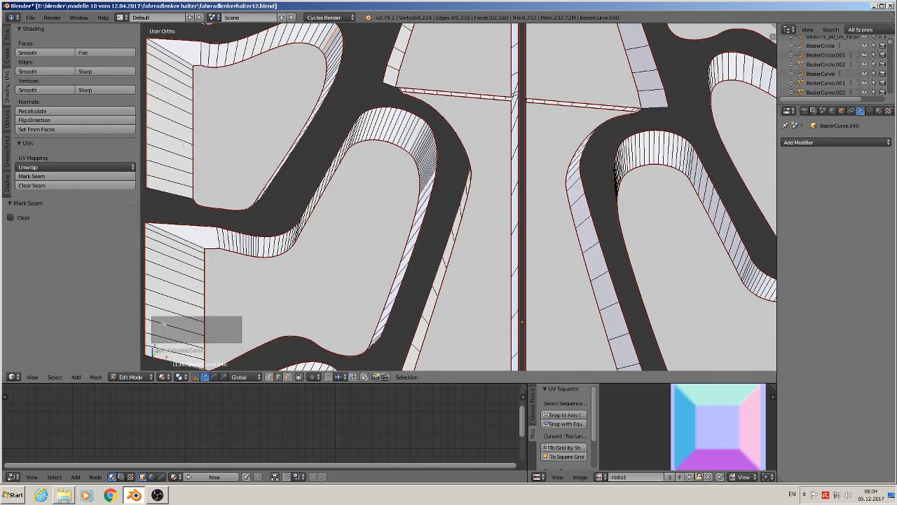
pyautogui.click(93, 175)
pyautogui.keyDown('shift'); pyautogui.moveTo(404, 217); pyautogui.dragTo(439, 364, button='middle'); pyautogui.keyUp('shift')
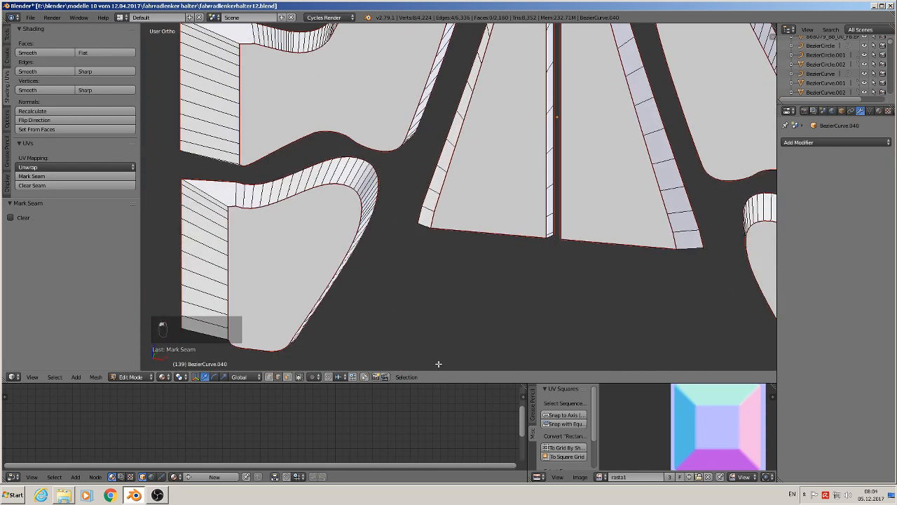
pyautogui.keyDown('shift'); pyautogui.rightClick(364, 187); pyautogui.keyUp('shift')
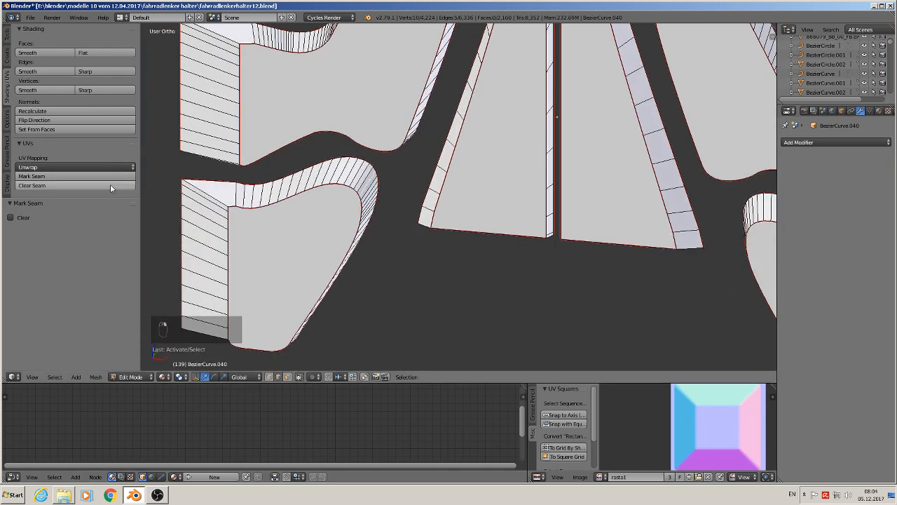
pyautogui.click(94, 176)
# Step: Mark one rounded-corner bevel edge on each of the four lowest right-side blocks as a seam, working upward from the bottom
pyautogui.keyDown('ctrl'); pyautogui.scroll(-5, 376, 226); pyautogui.keyUp('ctrl')
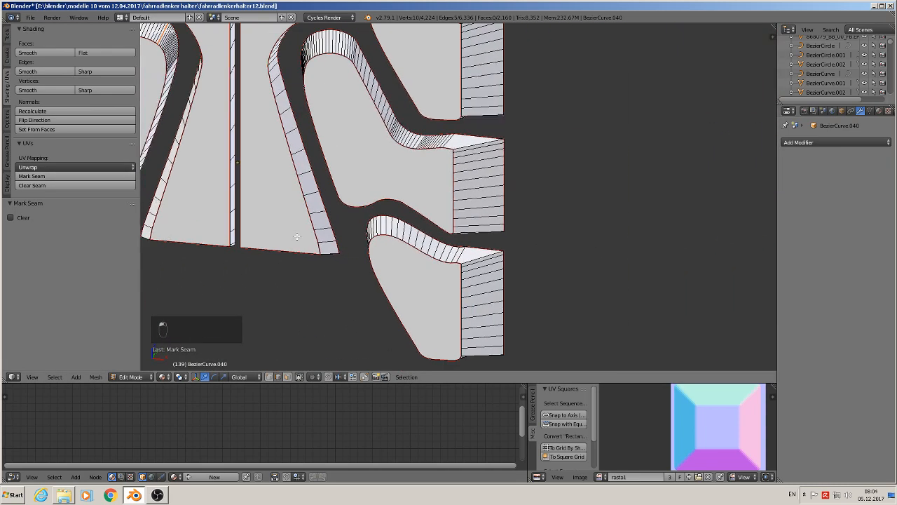
pyautogui.keyDown('shift'); pyautogui.rightClick(321, 222); pyautogui.keyUp('shift')
pyautogui.rightClick(325, 223)
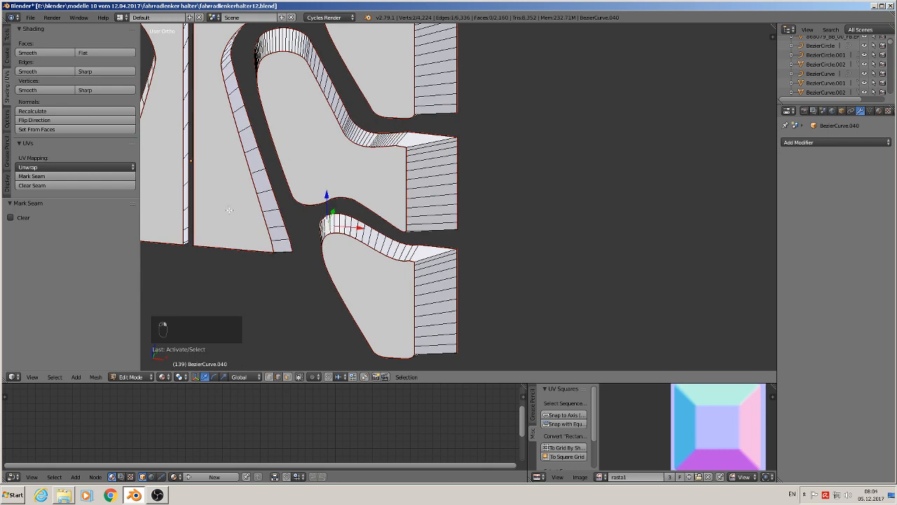
pyautogui.click(93, 176)
pyautogui.keyDown('shift'); pyautogui.moveTo(248, 59); pyautogui.dragTo(329, 199, button='middle'); pyautogui.keyUp('shift')
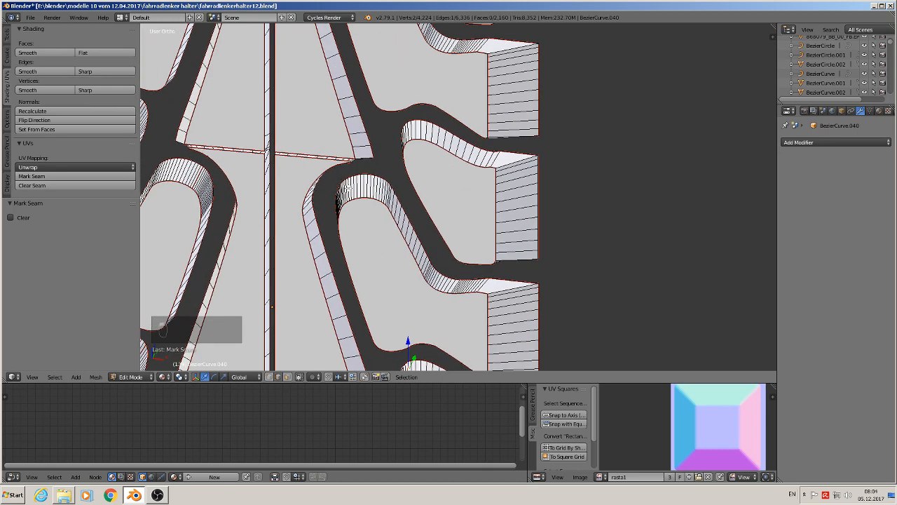
pyautogui.keyDown('shift'); pyautogui.rightClick(349, 189); pyautogui.keyUp('shift')
pyautogui.click(100, 176)
pyautogui.keyDown('shift'); pyautogui.moveTo(359, 152); pyautogui.dragTo(346, 210, button='middle'); pyautogui.keyUp('shift')
pyautogui.keyDown('shift'); pyautogui.rightClick(391, 182); pyautogui.keyUp('shift')
pyautogui.click(110, 177)
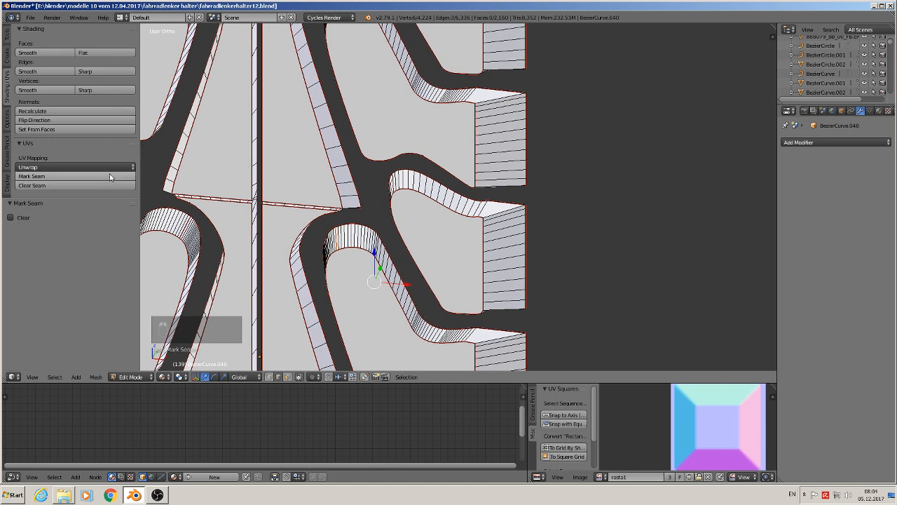
pyautogui.keyDown('shift'); pyautogui.moveTo(338, 55); pyautogui.dragTo(328, 208, button='middle'); pyautogui.keyUp('shift')
pyautogui.keyDown('shift'); pyautogui.rightClick(322, 152); pyautogui.keyUp('shift')
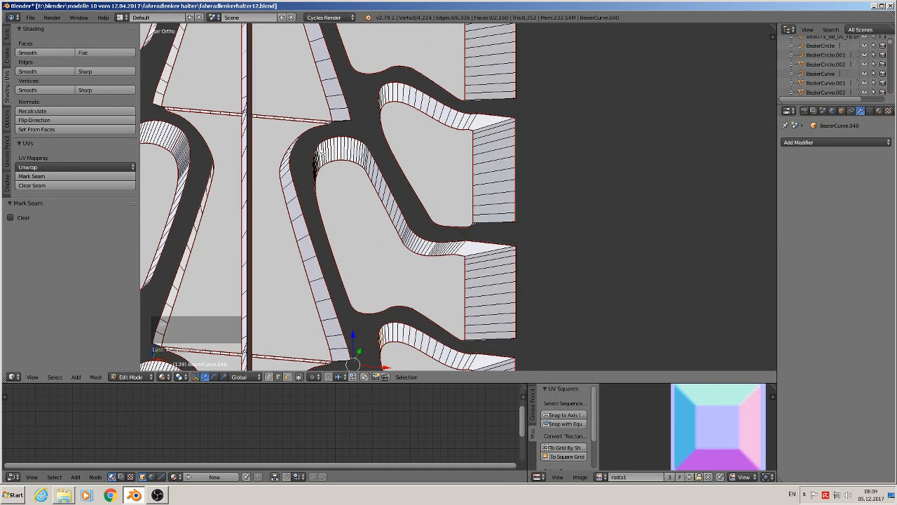
pyautogui.click(77, 176)
# Step: Mark one rounded-corner bevel edge on each of the four uppermost right-side blocks as a seam
pyautogui.keyDown('shift'); pyautogui.moveTo(332, 112); pyautogui.dragTo(320, 218, button='middle'); pyautogui.keyUp('shift')
pyautogui.keyDown('shift'); pyautogui.rightClick(377, 198); pyautogui.keyUp('shift')
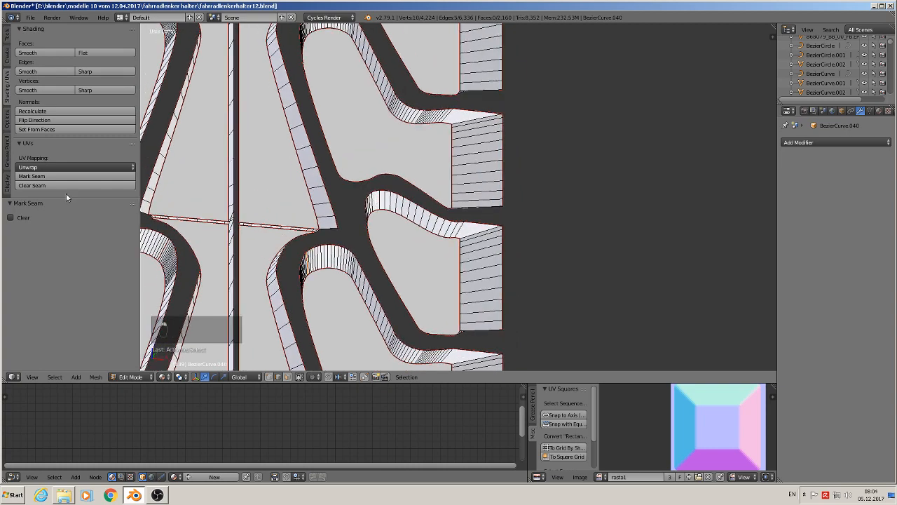
pyautogui.click(54, 178)
pyautogui.keyDown('shift'); pyautogui.moveTo(323, 28); pyautogui.dragTo(324, 157, button='middle'); pyautogui.keyUp('shift')
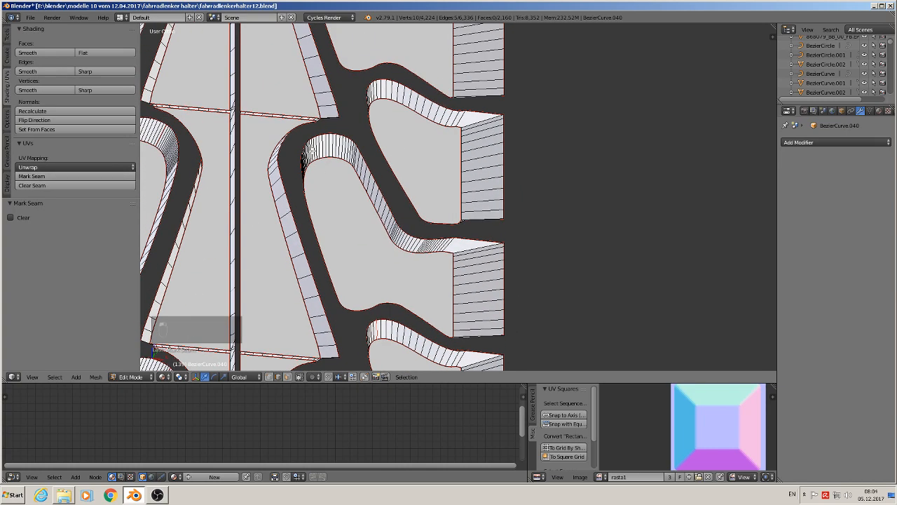
pyautogui.keyDown('shift'); pyautogui.rightClick(311, 149); pyautogui.keyUp('shift')
pyautogui.click(54, 176)
pyautogui.keyDown('shift'); pyautogui.moveTo(382, 86); pyautogui.dragTo(362, 202, button='middle'); pyautogui.keyUp('shift')
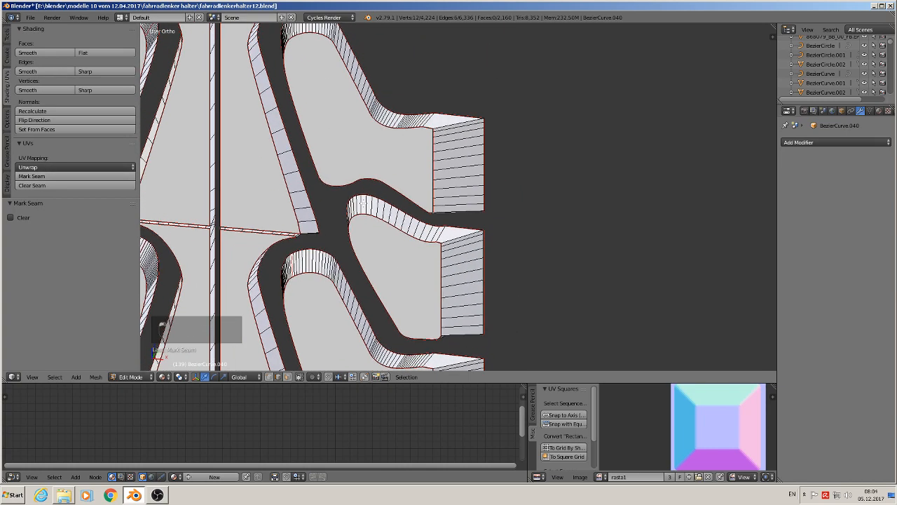
pyautogui.keyDown('shift'); pyautogui.rightClick(355, 205); pyautogui.keyUp('shift')
pyautogui.click(79, 178)
pyautogui.keyDown('shift'); pyautogui.moveTo(287, 30); pyautogui.dragTo(306, 183, button='middle'); pyautogui.keyUp('shift')
pyautogui.keyDown('shift'); pyautogui.rightClick(316, 175); pyautogui.keyUp('shift')
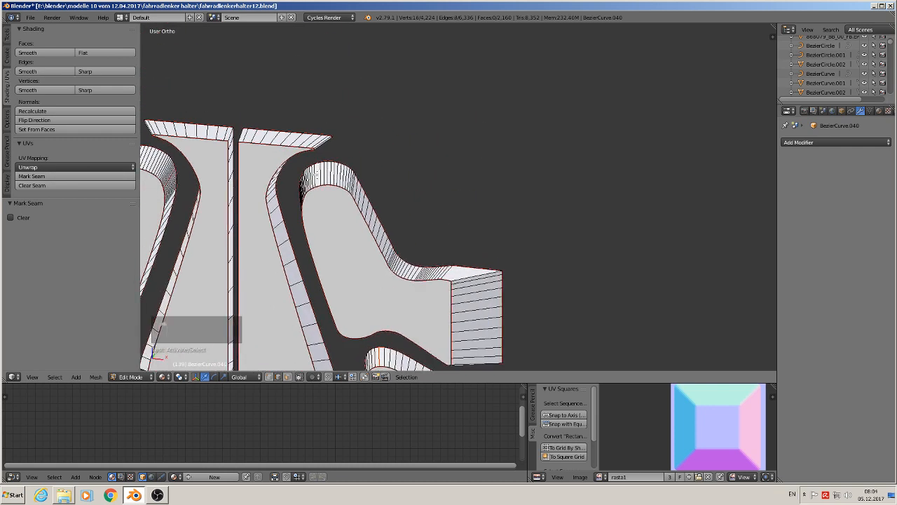
pyautogui.click(74, 178)
# Step: Mark the upper inner corner bevel edges of the topmost pair of central blocks as seams
pyautogui.scroll(3, 241, 128)
pyautogui.scroll(2, 242, 128)
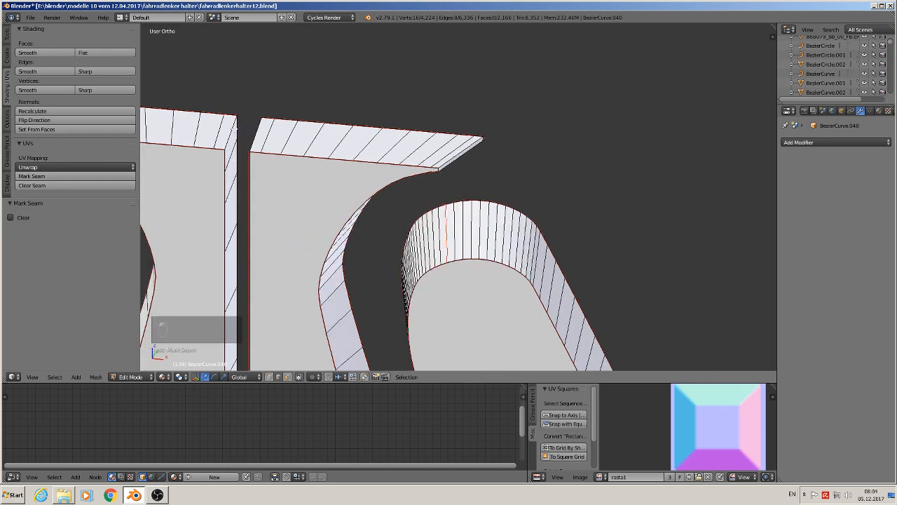
pyautogui.rightClick(234, 129)
pyautogui.click(82, 178)
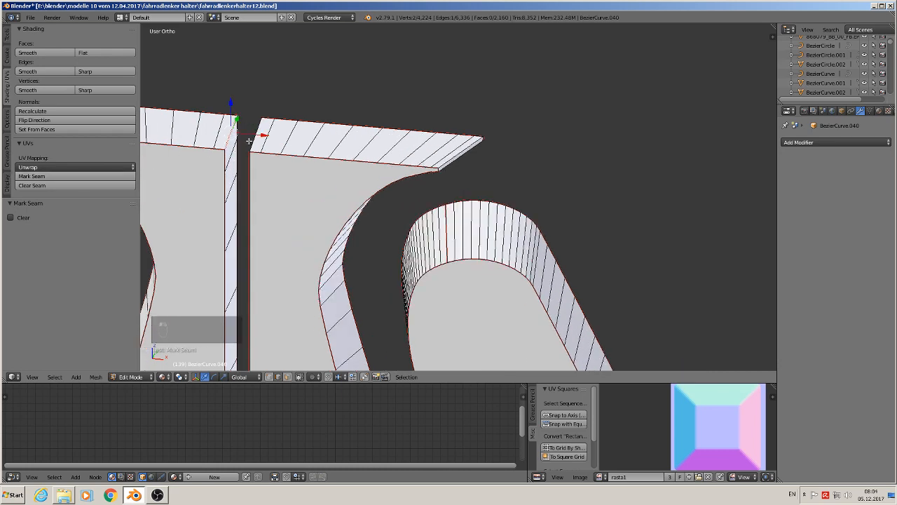
pyautogui.click(82, 177)
pyautogui.scroll(-2, 310, 265)
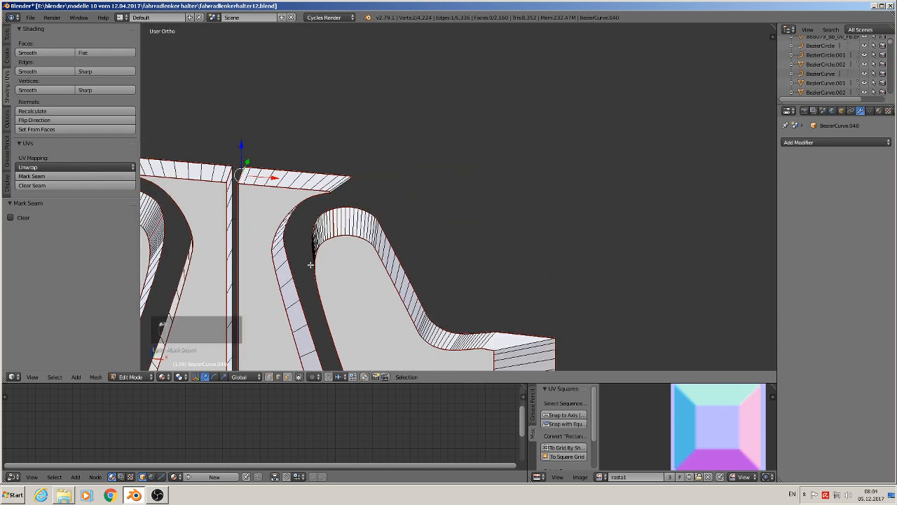
# Step: Mark the upper inner corner bevel edges of the second pair of central blocks as seams
pyautogui.scroll(3, 310, 264)
pyautogui.scroll(3, 354, 224)
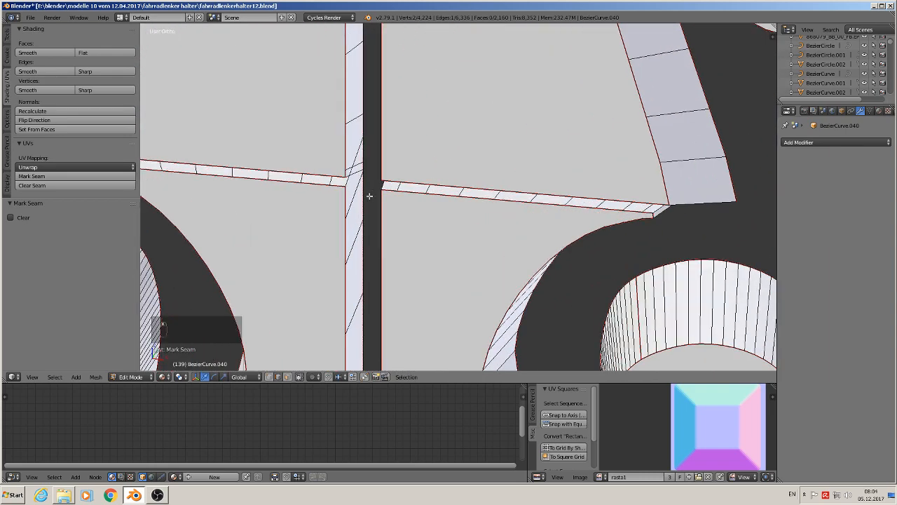
pyautogui.rightClick(351, 196)
pyautogui.keyDown('shift'); pyautogui.rightClick(382, 185); pyautogui.keyUp('shift')
pyautogui.click(32, 176)
pyautogui.scroll(-3, 377, 242)
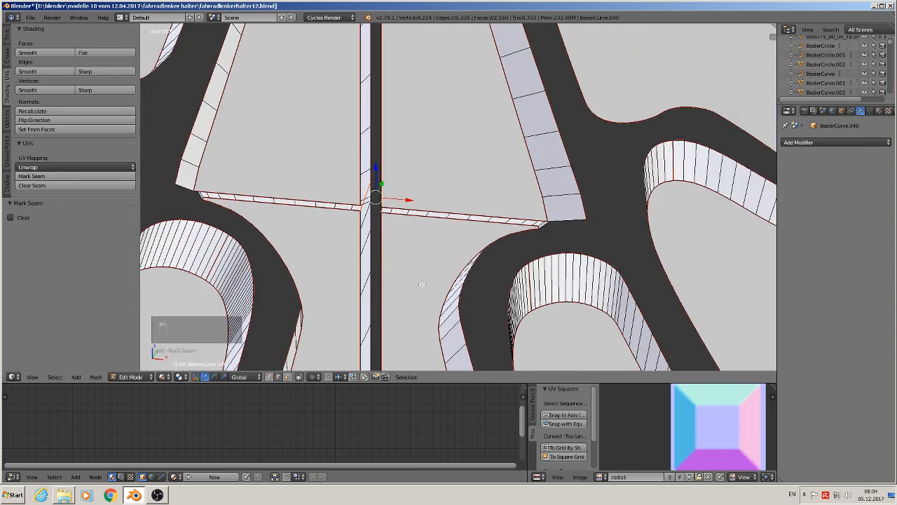
# Step: Mark the upper inner corner bevel edges of the third pair of central blocks as seams
pyautogui.keyDown('shift'); pyautogui.moveTo(412, 293); pyautogui.dragTo(437, 188, button='middle'); pyautogui.keyUp('shift')
pyautogui.scroll(3, 437, 188)
pyautogui.keyDown('shift'); pyautogui.rightClick(436, 239); pyautogui.keyUp('shift')
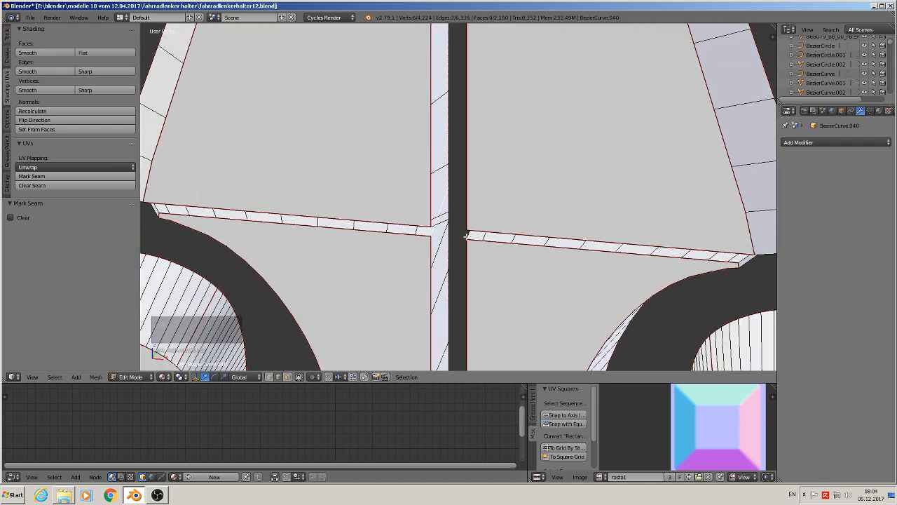
pyautogui.keyDown('shift'); pyautogui.rightClick(450, 245); pyautogui.keyUp('shift')
pyautogui.click(75, 178)
pyautogui.scroll(-4, 368, 221)
pyautogui.keyDown('shift'); pyautogui.moveTo(454, 365); pyautogui.dragTo(490, 350, button='middle'); pyautogui.keyUp('shift')
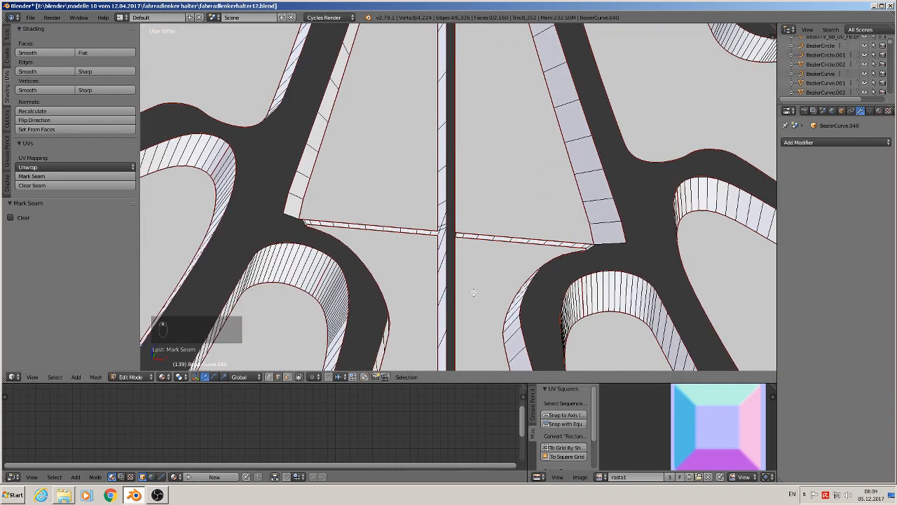
# Step: Mark the upper inner corner bevel edges of the lowest pair of central blocks as seams
pyautogui.scroll(5, 463, 264)
pyautogui.rightClick(384, 192)
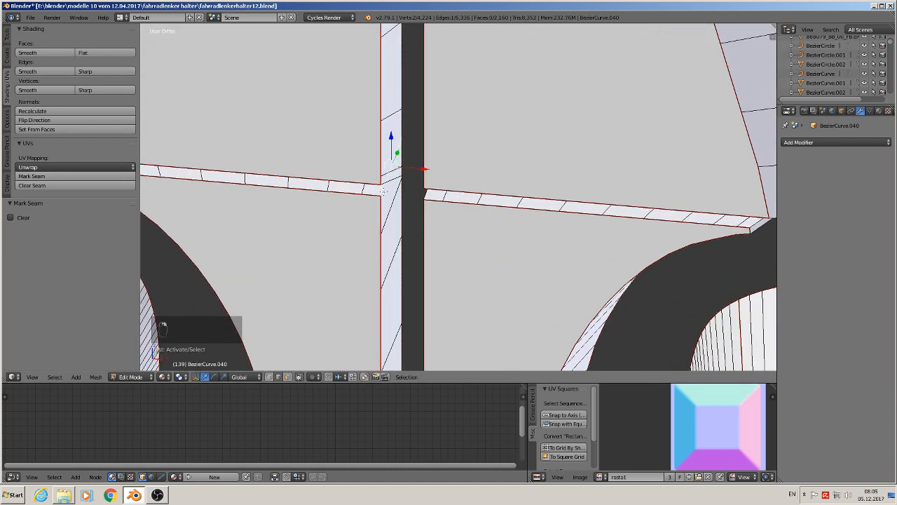
pyautogui.keyDown('shift'); pyautogui.rightClick(393, 150); pyautogui.keyUp('shift')
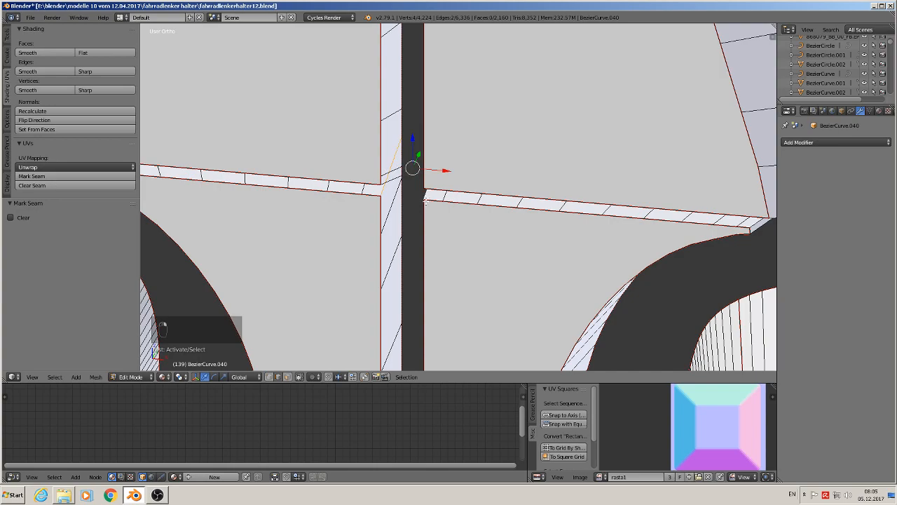
pyautogui.click(100, 176)
pyautogui.scroll(-7, 433, 231)
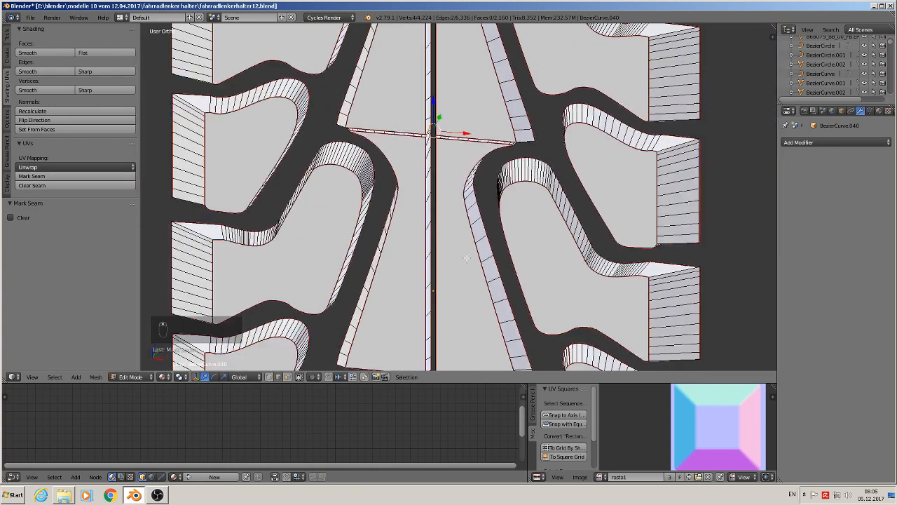
pyautogui.scroll(-8, 476, 184)
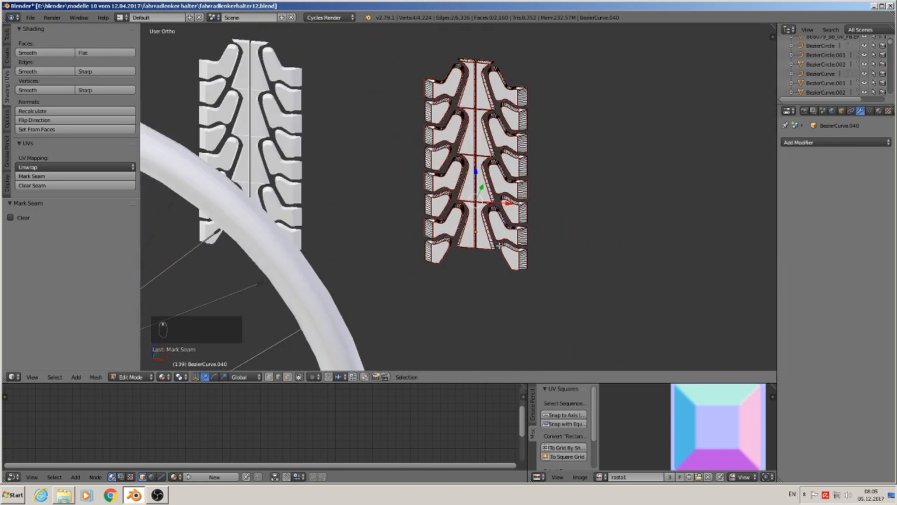
# Step: In object mode, give the seamed tread strip a new material named "wheeel rata org"
pyautogui.press('KP_1')
pyautogui.scroll(2, 498, 253)
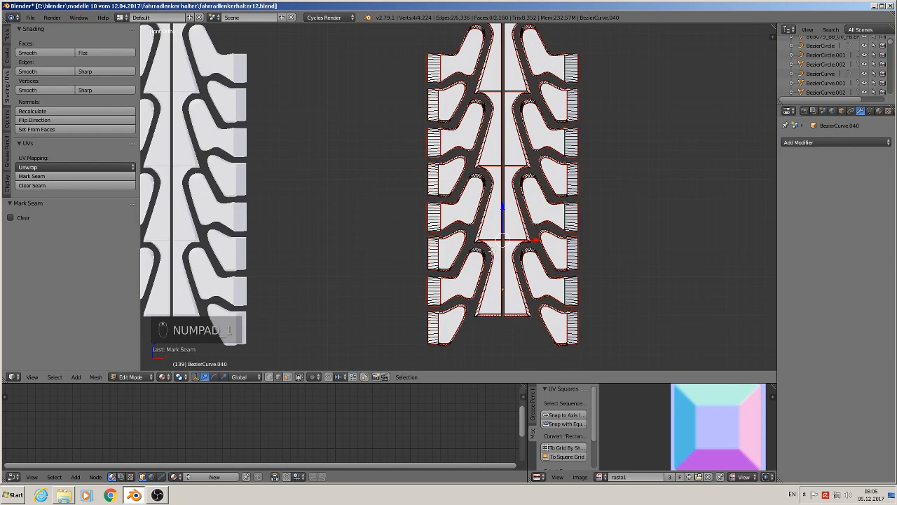
pyautogui.press('Tab')
pyautogui.scroll(-2, 488, 262)
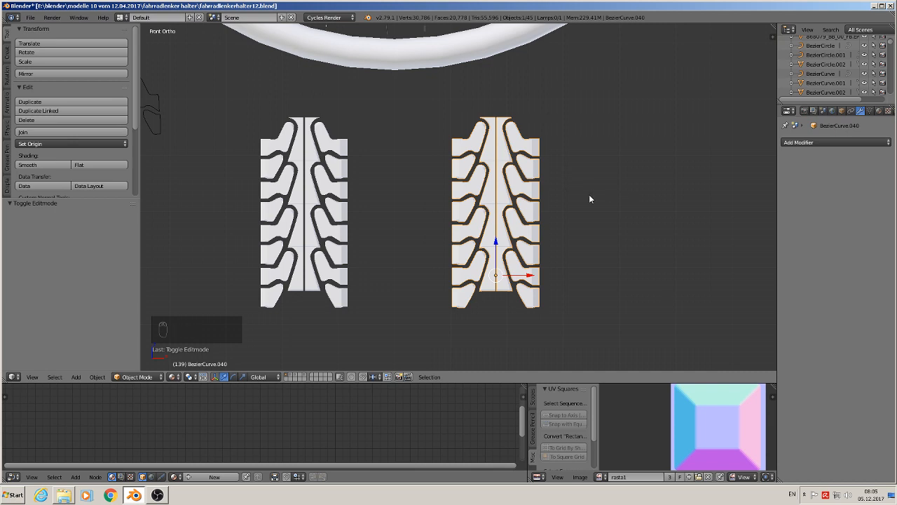
pyautogui.click(879, 111)
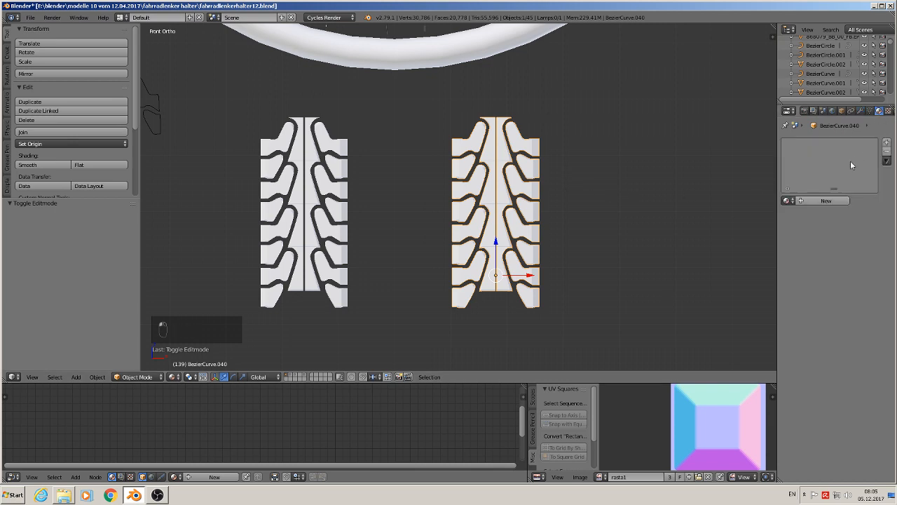
pyautogui.click(816, 201)
pyautogui.click(807, 201)
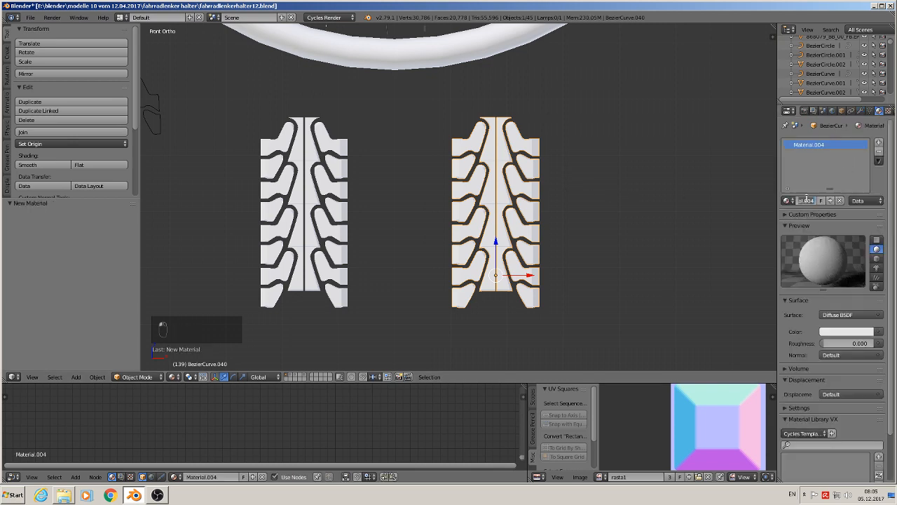
pyautogui.write('wheeel rata org')
pyautogui.press('Return')
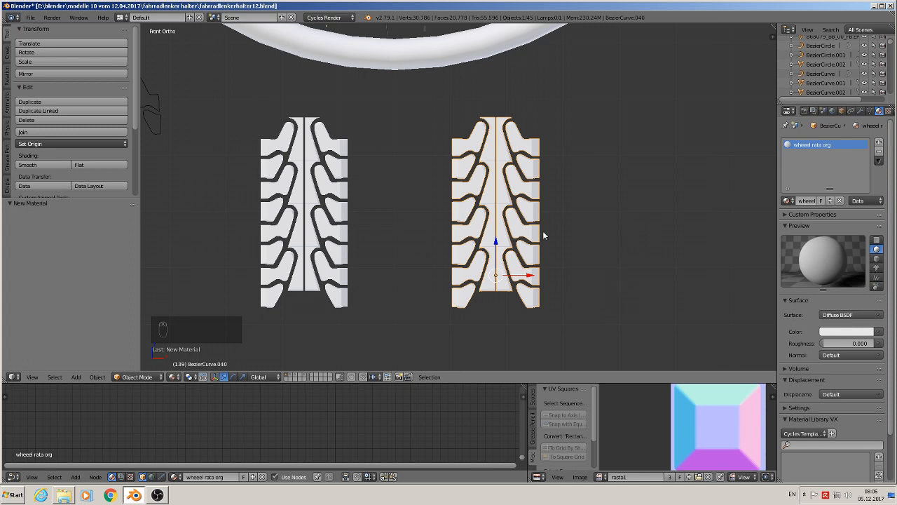
# Step: Apply the tread strip's rotation and scale and set its origin to the geometry
pyautogui.click(97, 376)
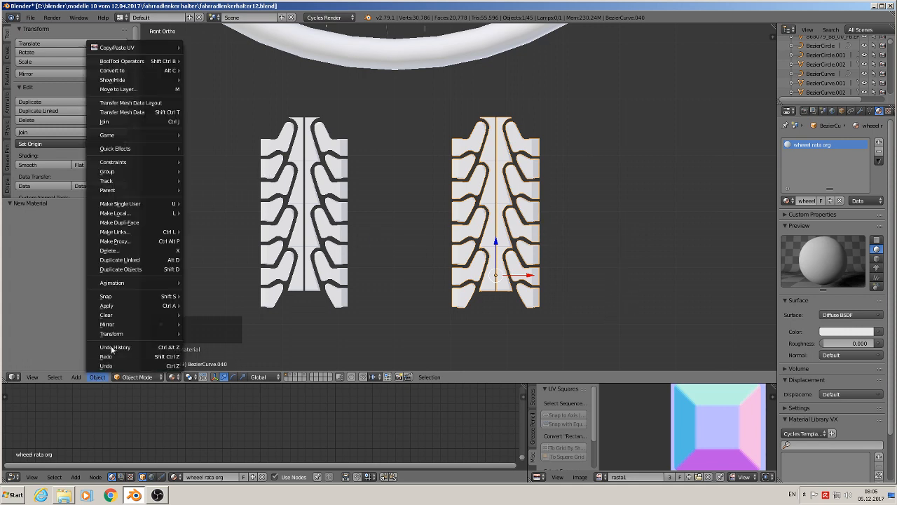
pyautogui.moveTo(119, 309)
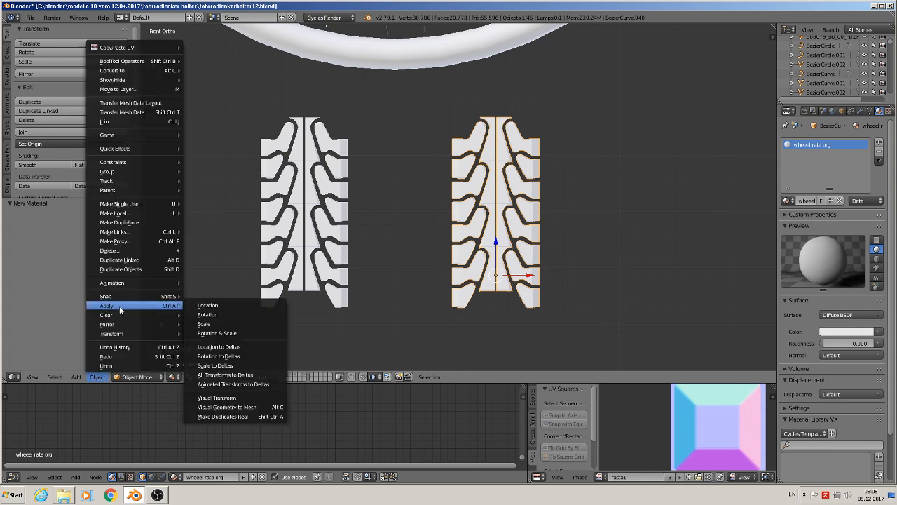
pyautogui.click(214, 334)
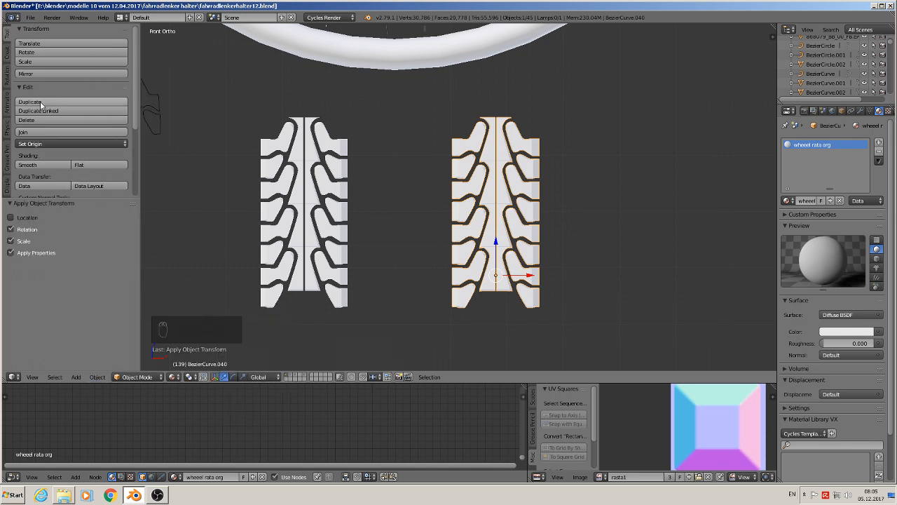
pyautogui.click(46, 144)
pyautogui.click(63, 165)
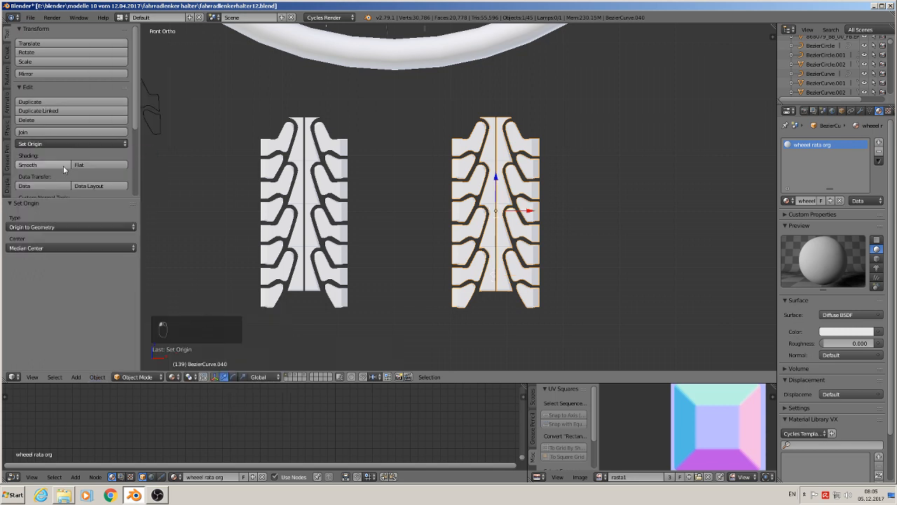
# Step: UV-map the entire seamed tread strip mesh from the front view using Project From View
pyautogui.press('Tab')
pyautogui.press('a')
pyautogui.press('a')
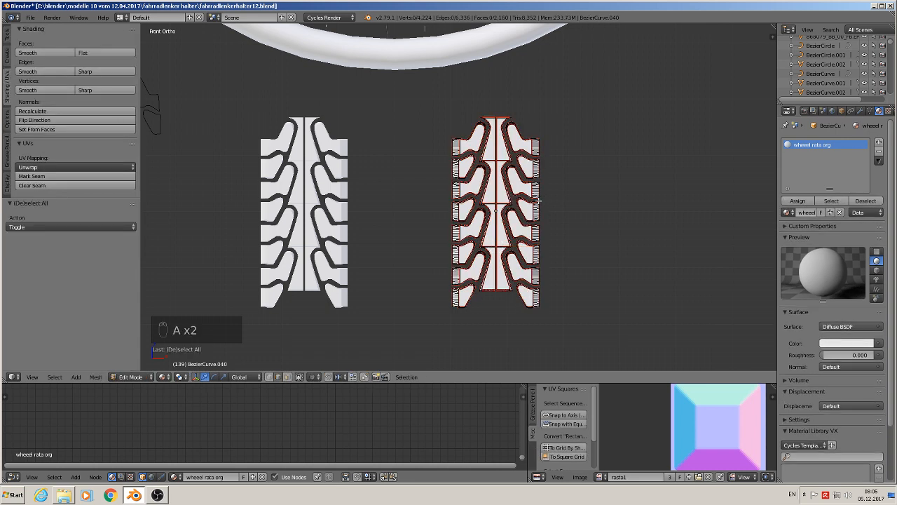
pyautogui.press('a')
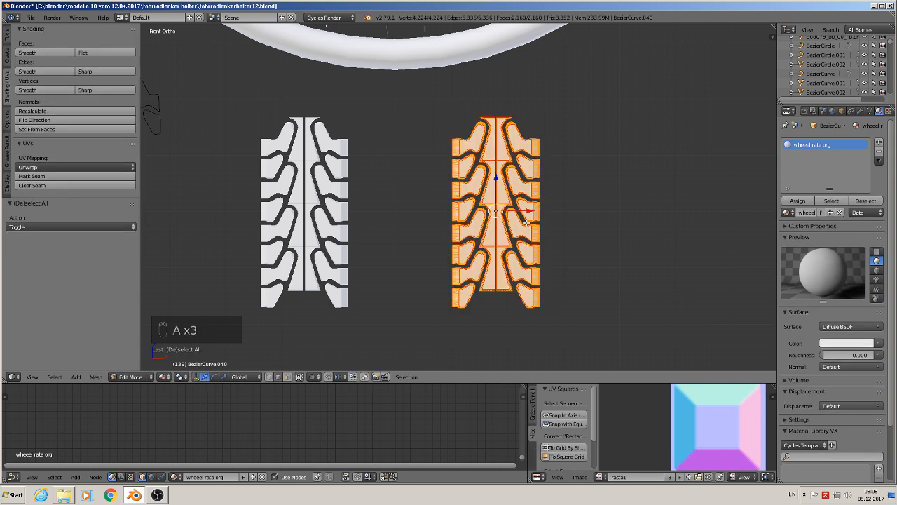
pyautogui.press('u')
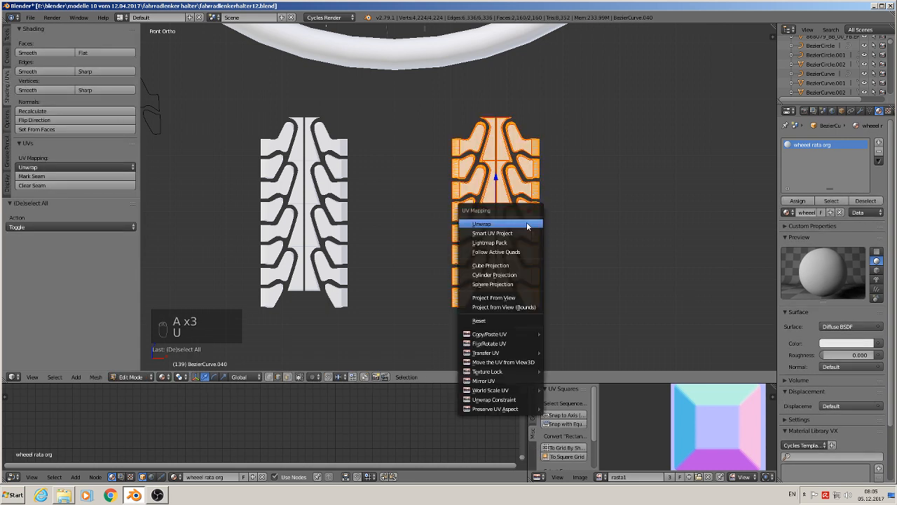
pyautogui.click(514, 298)
pyautogui.scroll(6, 732, 449)
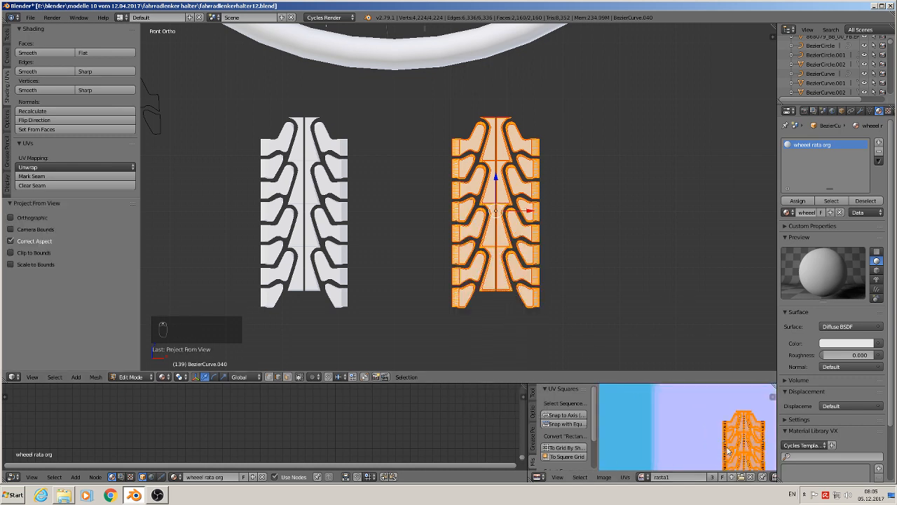
pyautogui.scroll(-3, 741, 447)
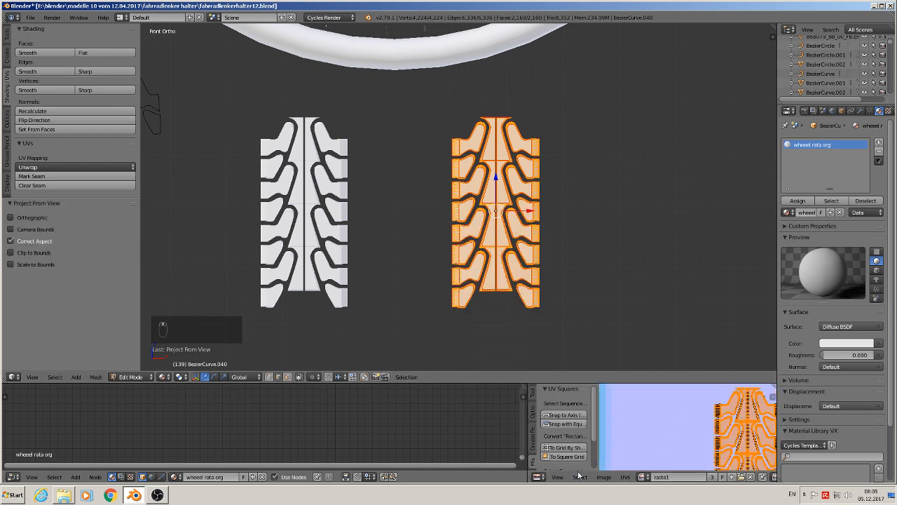
pyautogui.scroll(-2, 708, 439)
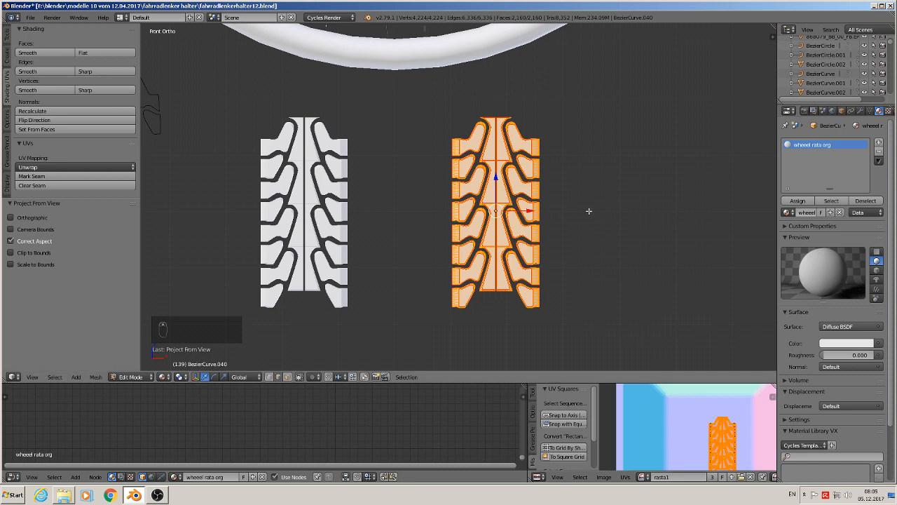
pyautogui.press('Tab')
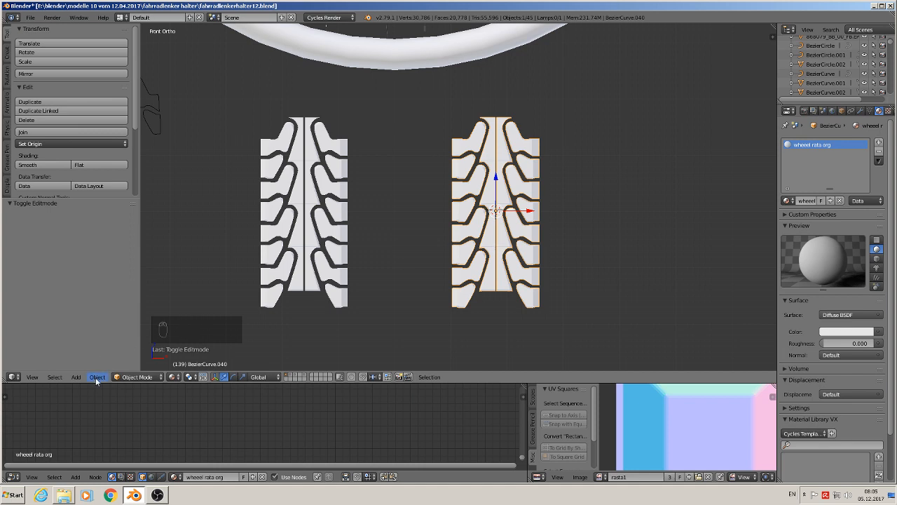
# Step: Add a mesh plane at the centre of the seamed tread strip and rotate it 90° about the X axis
pyautogui.click(76, 377)
pyautogui.moveTo(90, 365)
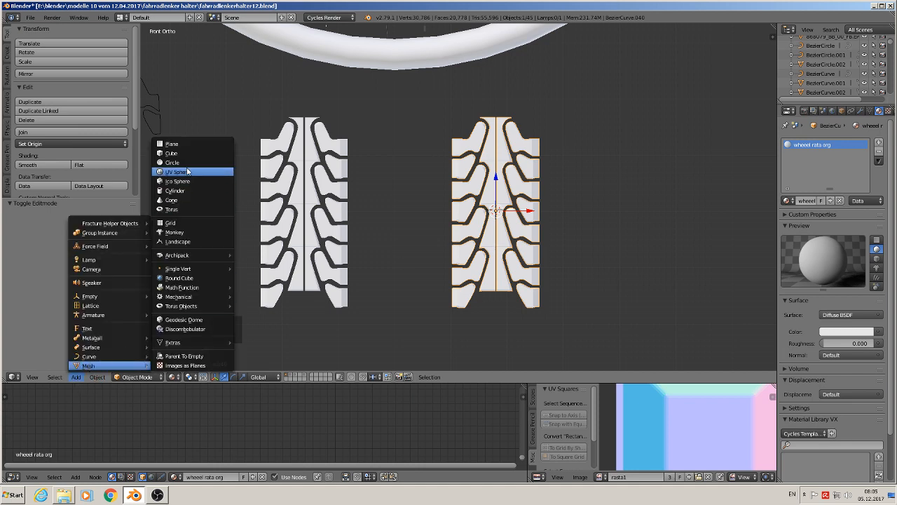
pyautogui.click(187, 144)
pyautogui.press('r')
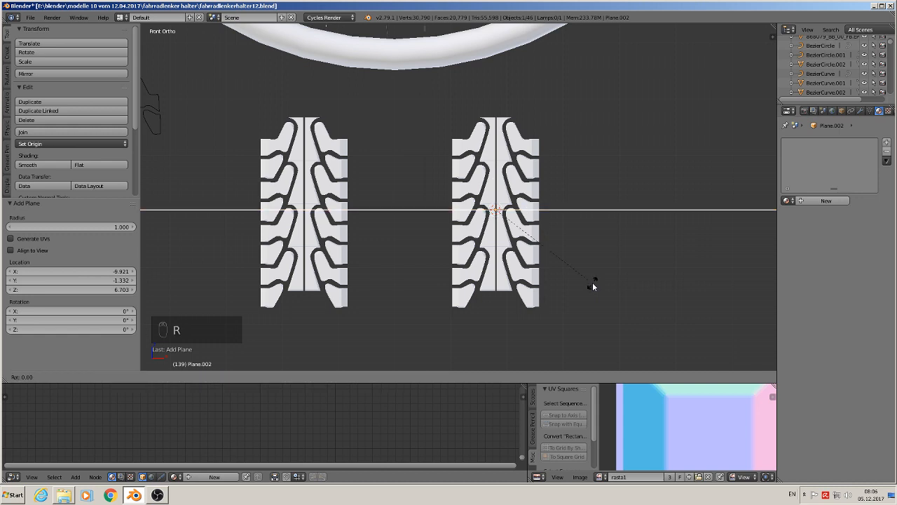
pyautogui.press('x')
pyautogui.press('9')
pyautogui.press('0')
pyautogui.press('Return')
# Step: Scale the upright plane down uniformly by a factor of about 0.157
pyautogui.press('s')
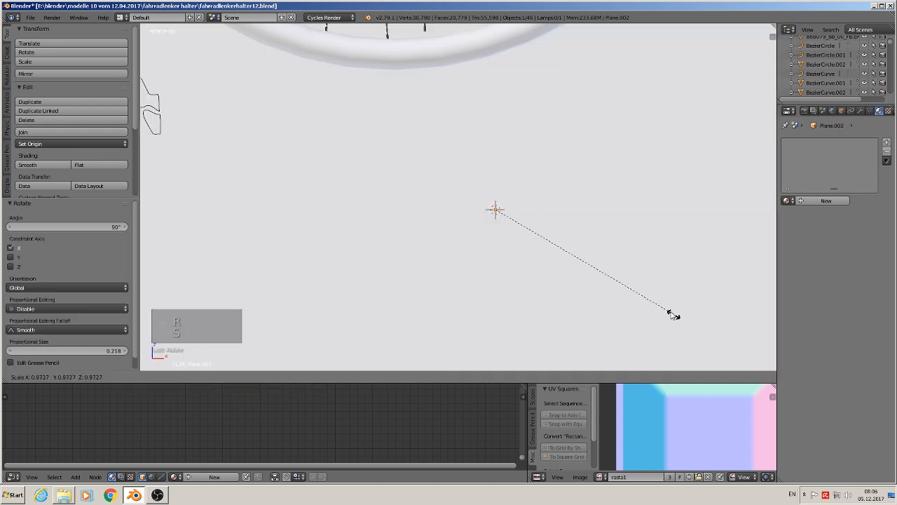
pyautogui.click(527, 214)
pyautogui.scroll(1, 628, 232)
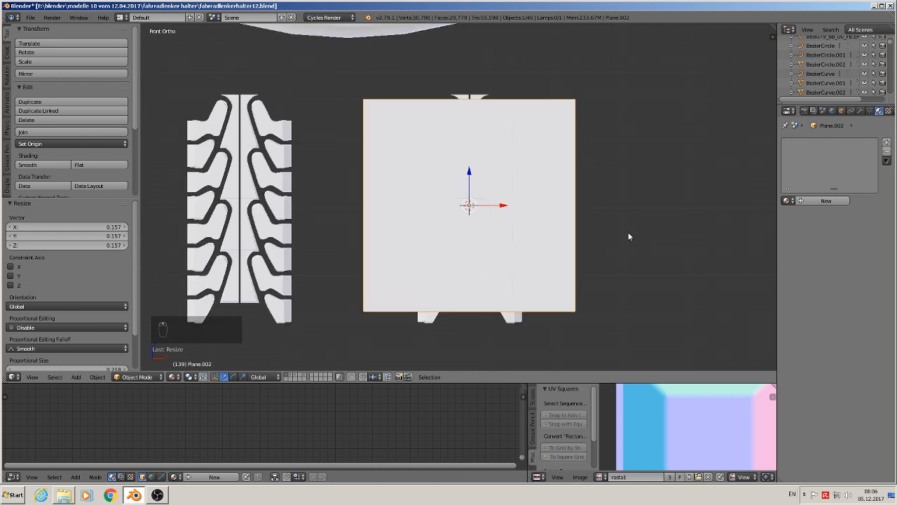
pyautogui.press('KP_1')
pyautogui.scroll(1, 485, 283)
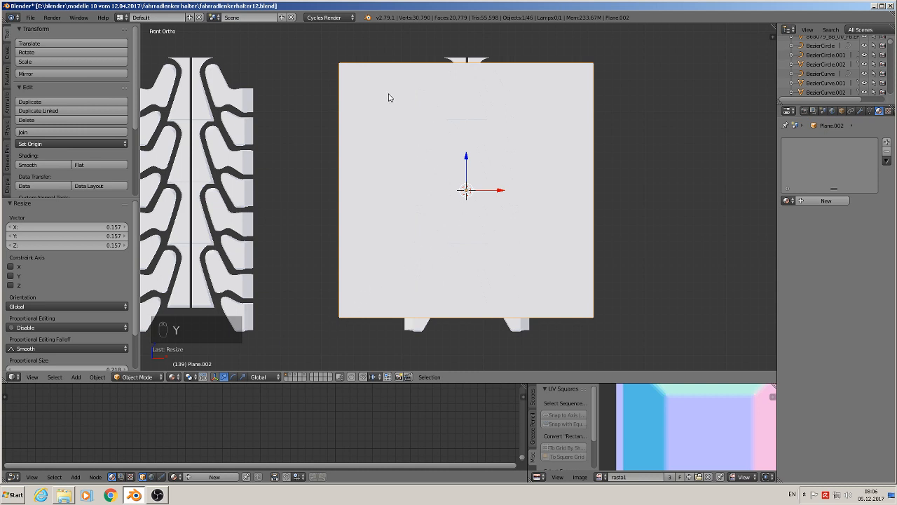
# Step: Change the keyboard input language to German (DE) and display the scene in wireframe
pyautogui.press('y')
pyautogui.press('y')
pyautogui.click(793, 493)
pyautogui.click(820, 462)
pyautogui.press('z')
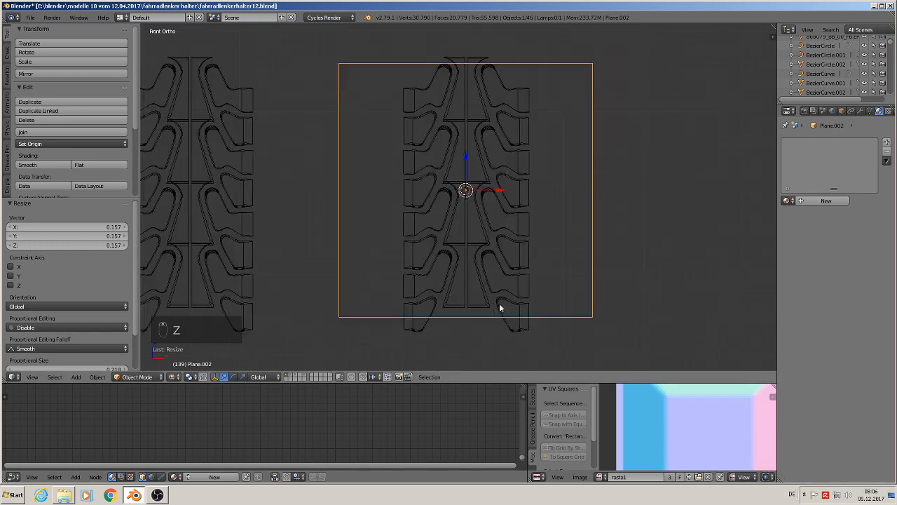
# Step: Scale the plane uniformly by about 0.715 so it extends slightly beyond the tread strip's width
pyautogui.press('s')
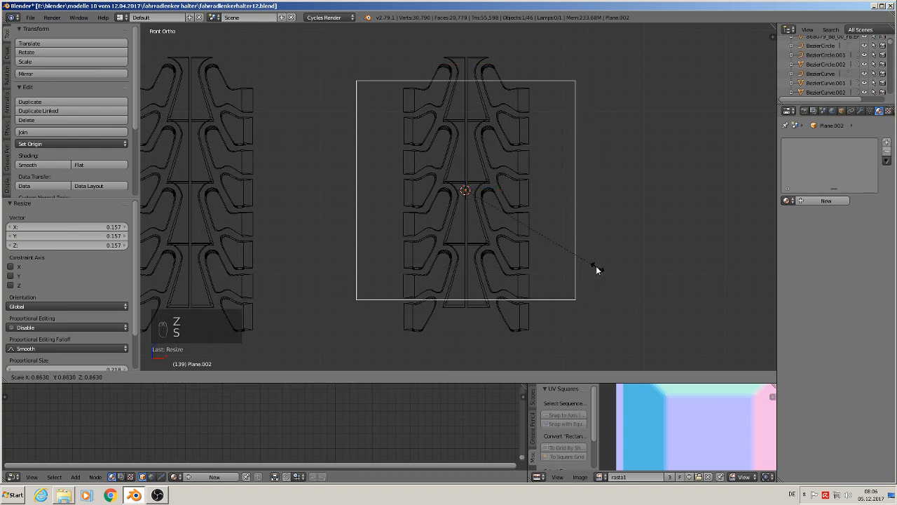
pyautogui.click(583, 242)
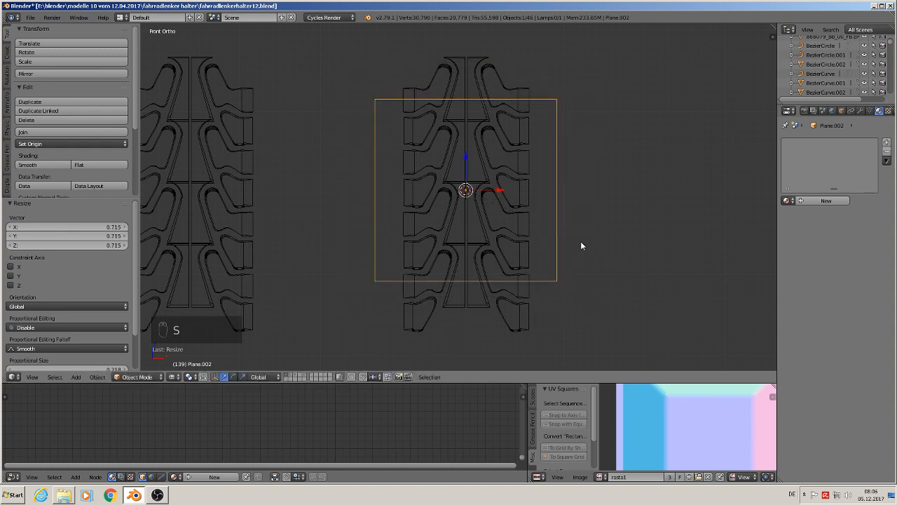
pyautogui.scroll(4, 578, 244)
pyautogui.scroll(-2, 525, 221)
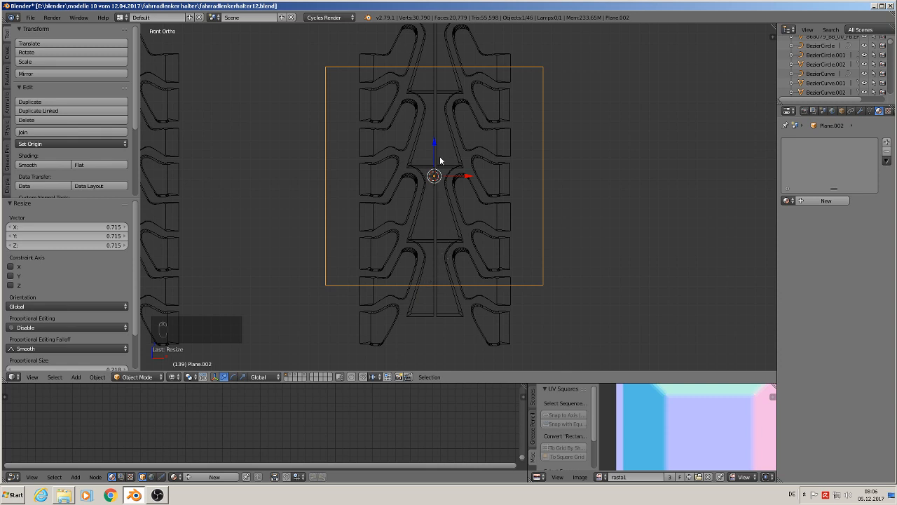
# Step: Move the plane about 0.014 upward along Z to line its upper edge up with the highest outer side blocks
pyautogui.moveTo(432, 145); pyautogui.dragTo(431, 132)
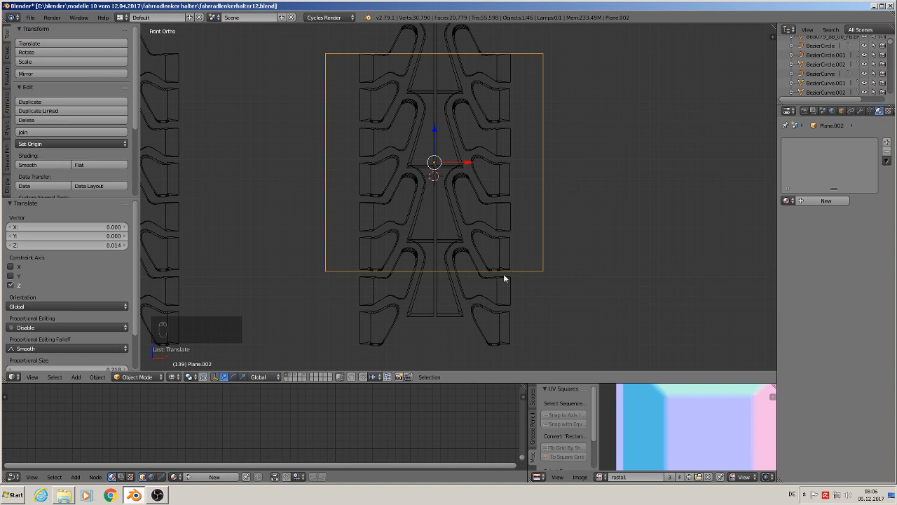
pyautogui.scroll(2, 527, 281)
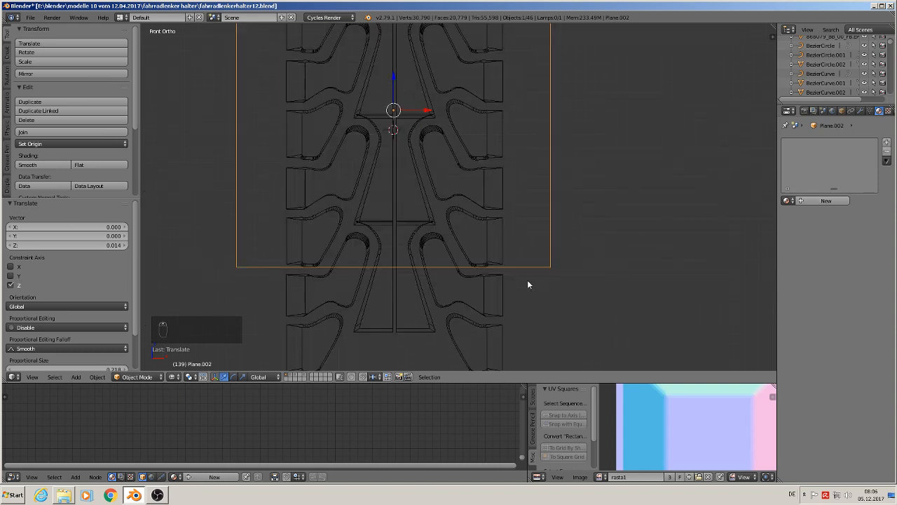
pyautogui.keyDown('shift'); pyautogui.moveTo(529, 286); pyautogui.dragTo(591, 335, button='middle'); pyautogui.keyUp('shift')
pyautogui.scroll(-2, 587, 334)
pyautogui.scroll(1, 587, 334)
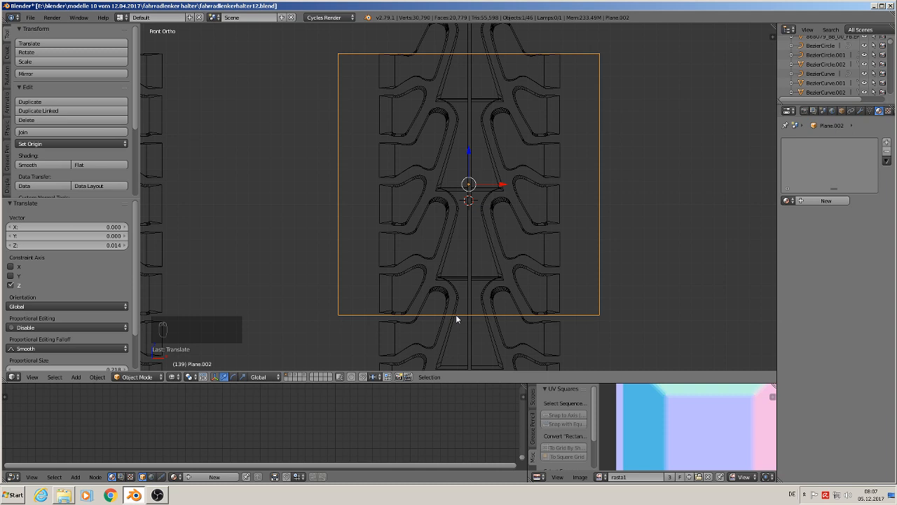
# Step: In edit mode, move the plane's lower edge down along Z by about 0.006 in total to match the repeating tread pattern
pyautogui.press('Tab')
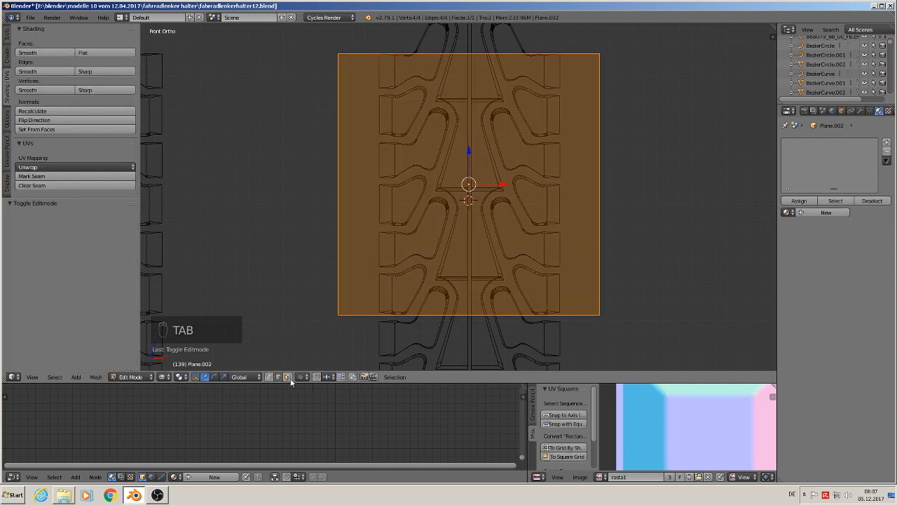
pyautogui.click(456, 317)
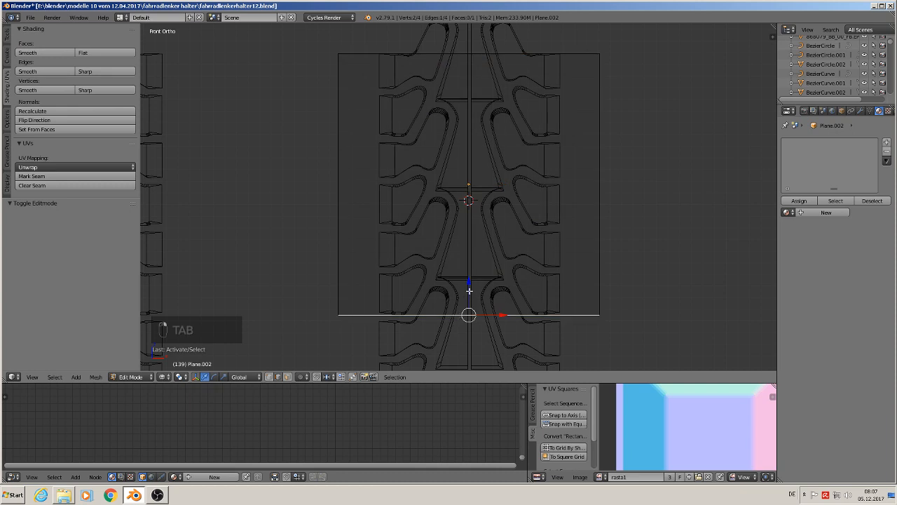
pyautogui.moveTo(469, 290); pyautogui.dragTo(468, 293)
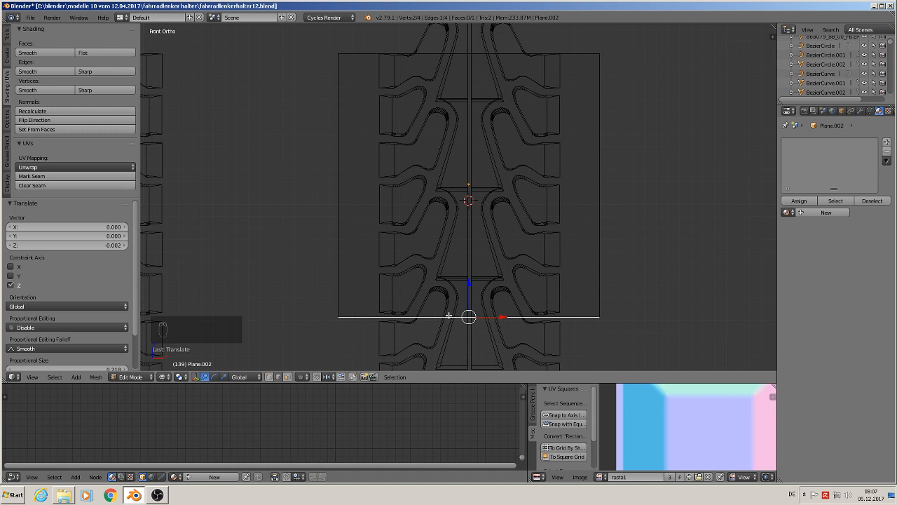
pyautogui.moveTo(469, 291); pyautogui.dragTo(468, 293)
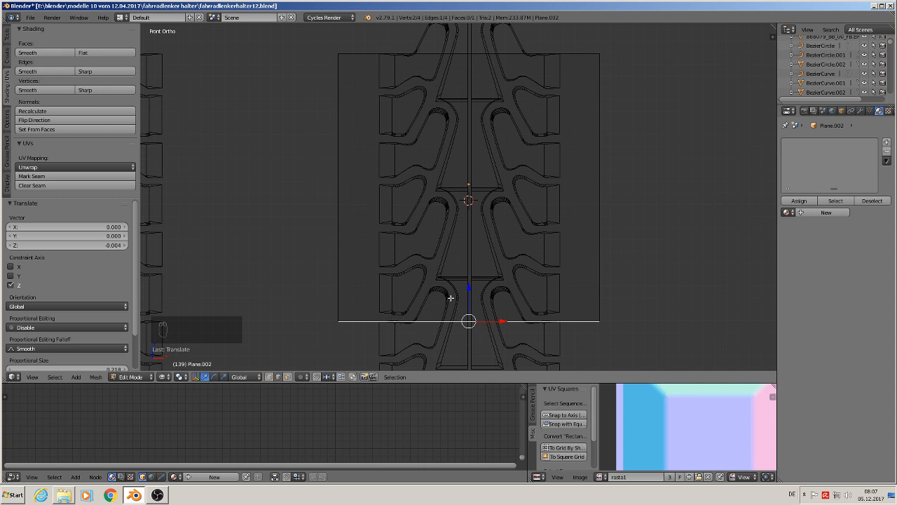
pyautogui.press('Tab')
# Step: Set the viewport shading to Material and UV-map the whole plane from the front view using Project From View
pyautogui.scroll(-3, 517, 274)
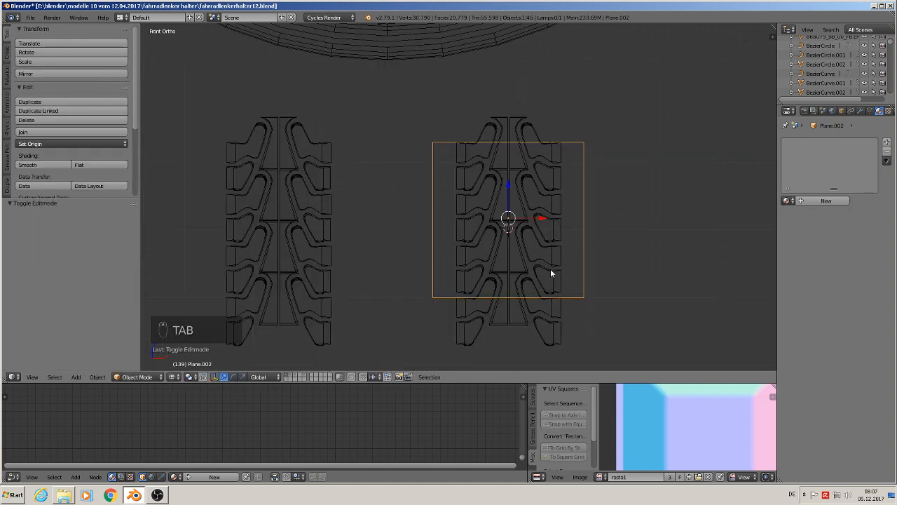
pyautogui.click(173, 376)
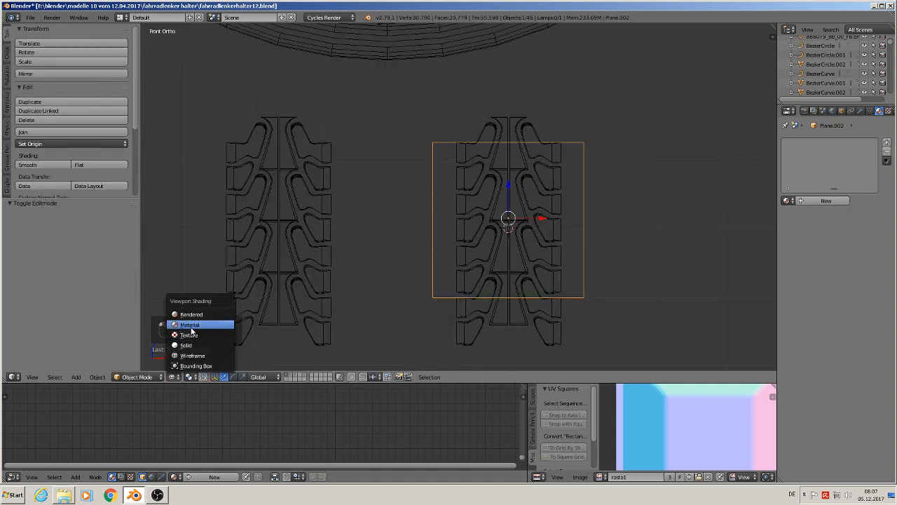
pyautogui.click(192, 331)
pyautogui.press('Tab')
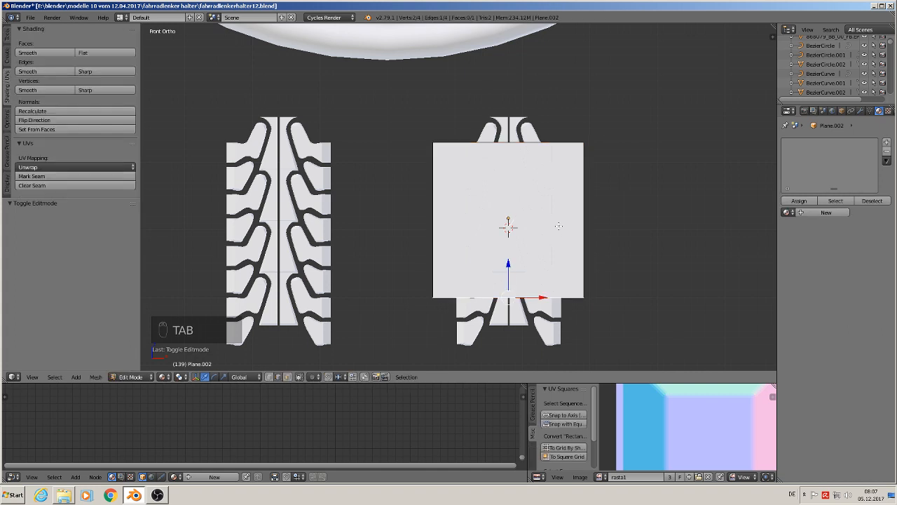
pyautogui.press('a')
pyautogui.press('a')
pyautogui.press('a')
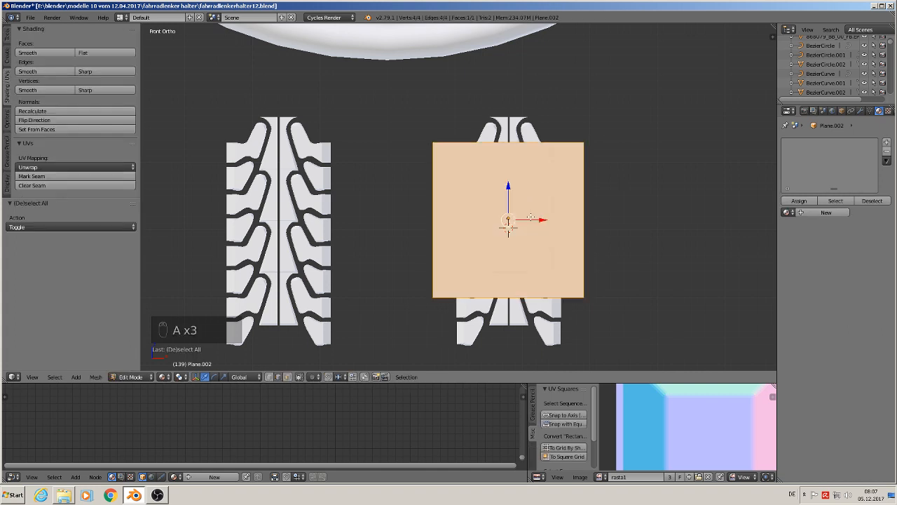
pyautogui.press('u')
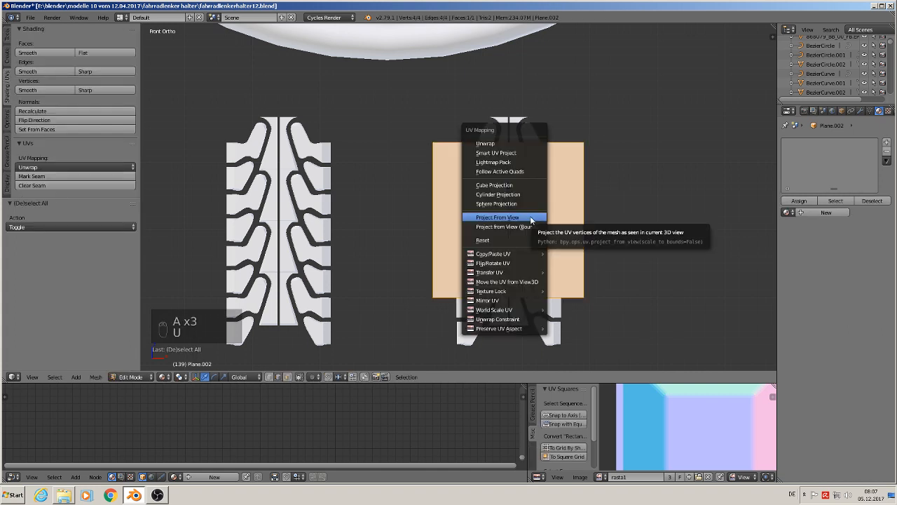
pyautogui.click(531, 218)
pyautogui.press('Tab')
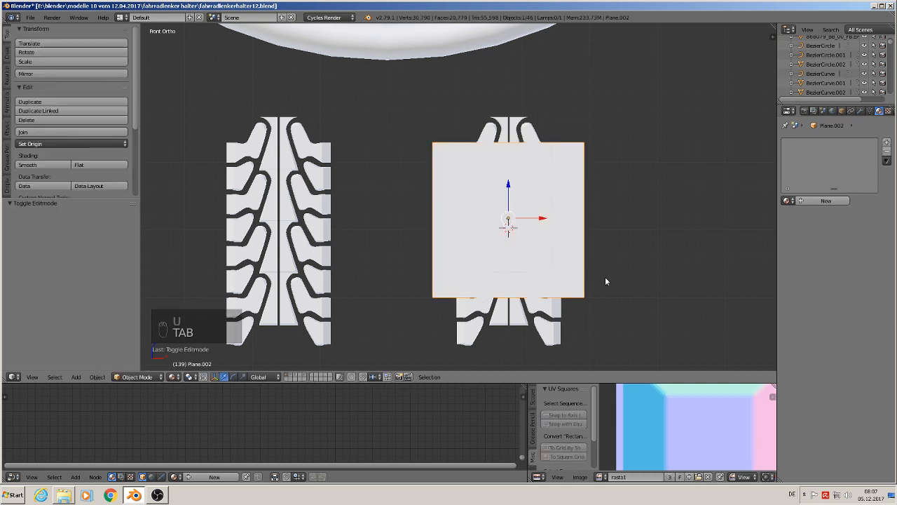
# Step: Give the plane a new material named "bake uv rasta wheel"
pyautogui.click(824, 201)
pyautogui.click(808, 201)
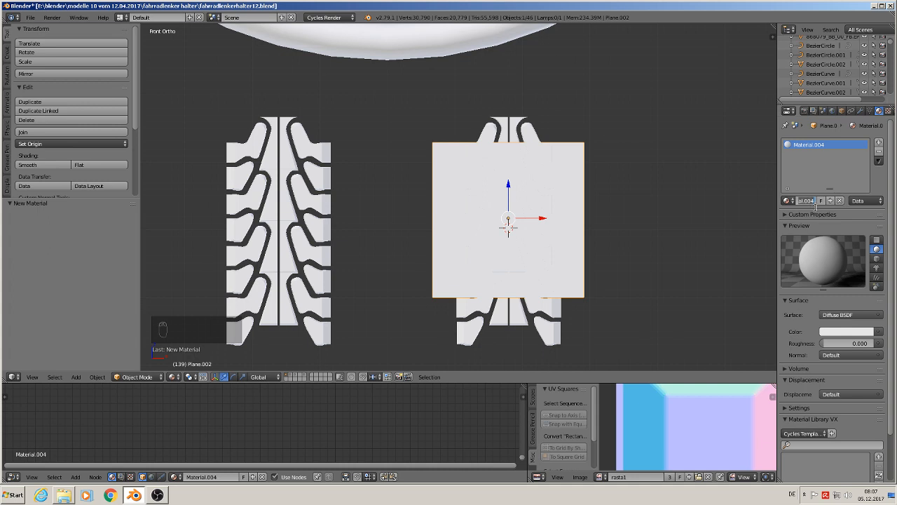
pyautogui.write('bake uv ra')
pyautogui.write('eel')
pyautogui.press('Return')
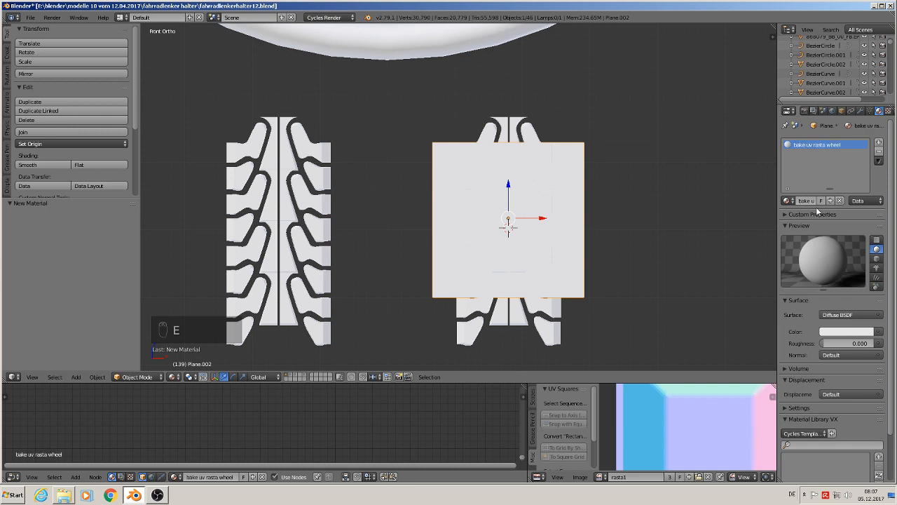
# Step: Enlarge the node and image editors upward and widen the image editor so the whole rasta1 image fits
pyautogui.scroll(-2, 523, 248)
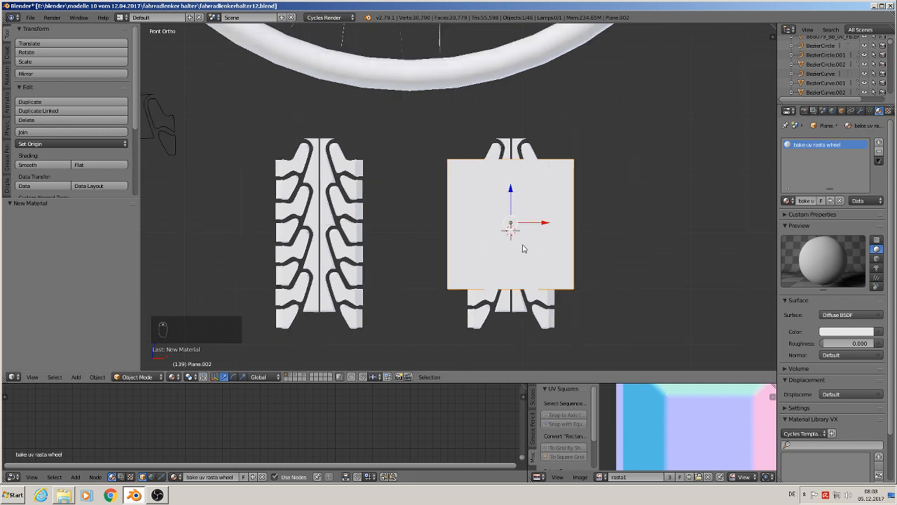
pyautogui.scroll(2, 535, 277)
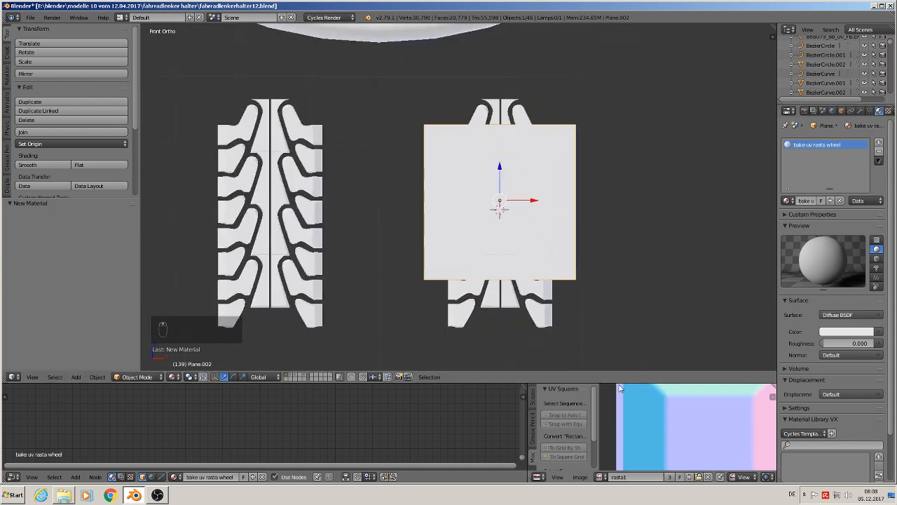
pyautogui.moveTo(586, 380); pyautogui.dragTo(589, 267)
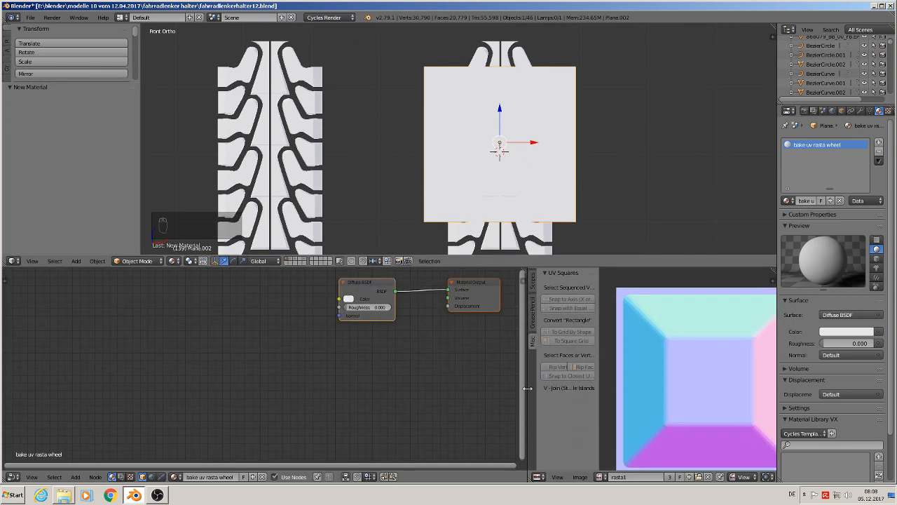
pyautogui.moveTo(529, 476); pyautogui.dragTo(387, 482)
pyautogui.click(391, 478)
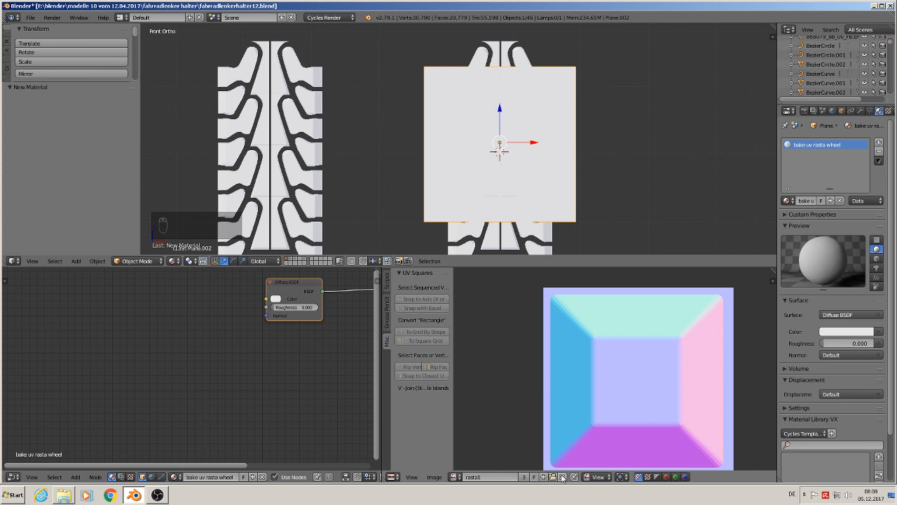
# Step: Unlink the rasta1 image from the image editor and create a blank 1024 x 1024 px image named "normalmap rasta wheel"
pyautogui.click(563, 477)
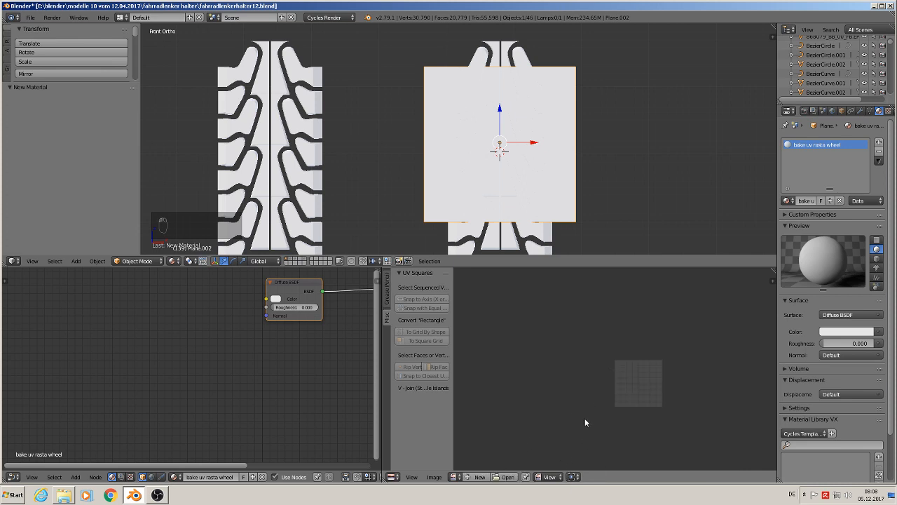
pyautogui.scroll(5, 647, 396)
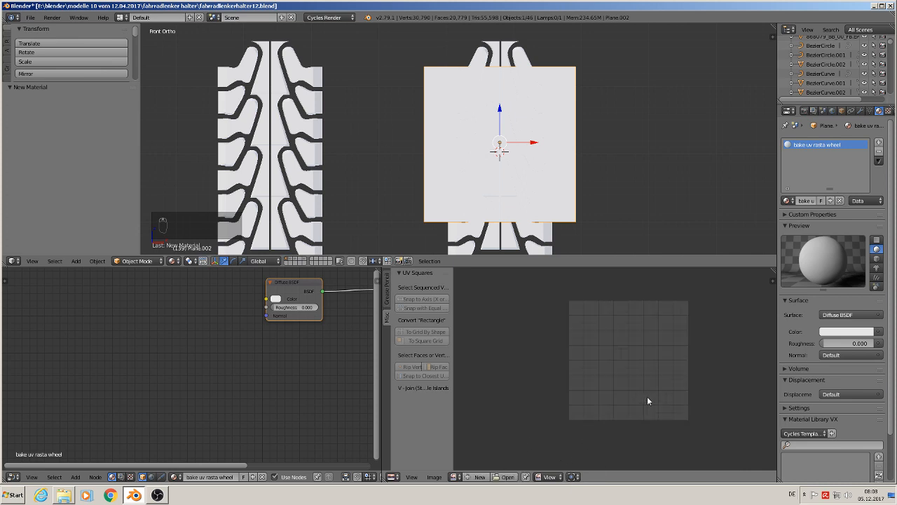
pyautogui.click(488, 478)
pyautogui.click(499, 397)
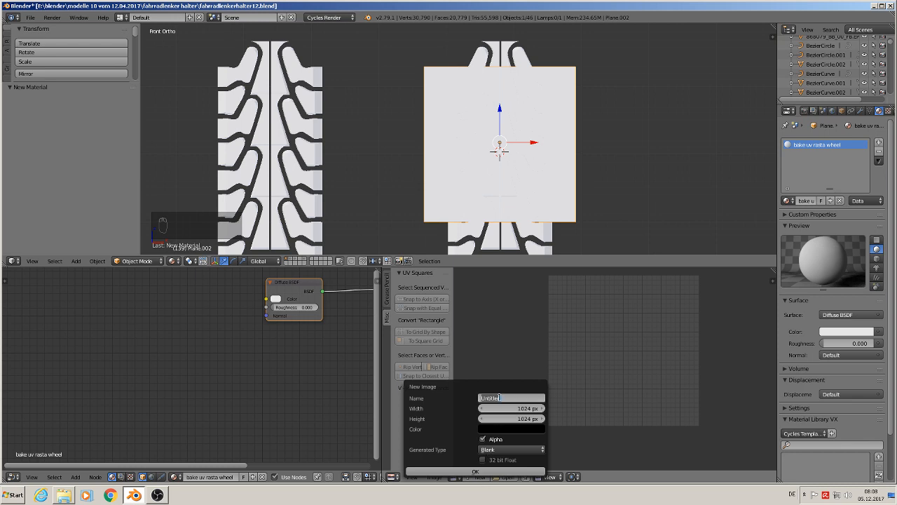
pyautogui.write('almap rasta wh')
pyautogui.write('eel')
pyautogui.click(494, 473)
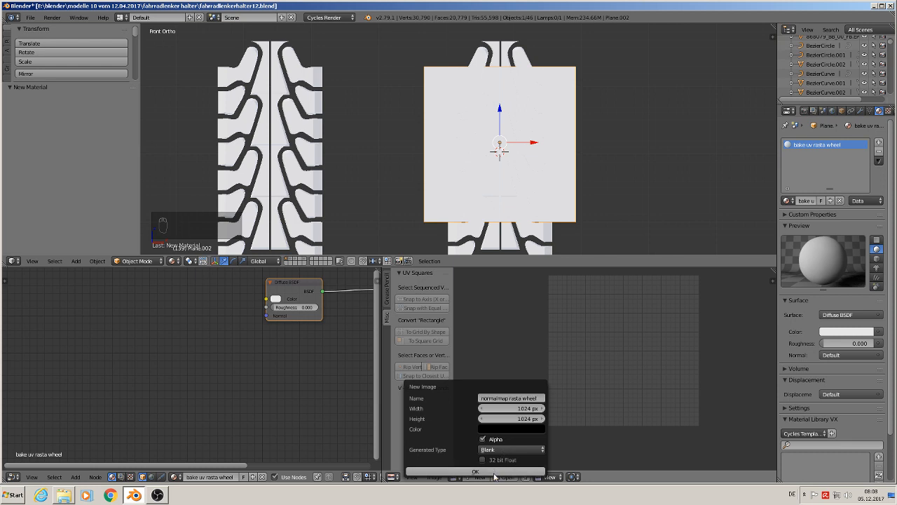
pyautogui.scroll(-3, 656, 411)
pyautogui.moveTo(649, 417); pyautogui.dragTo(603, 372, button='middle')
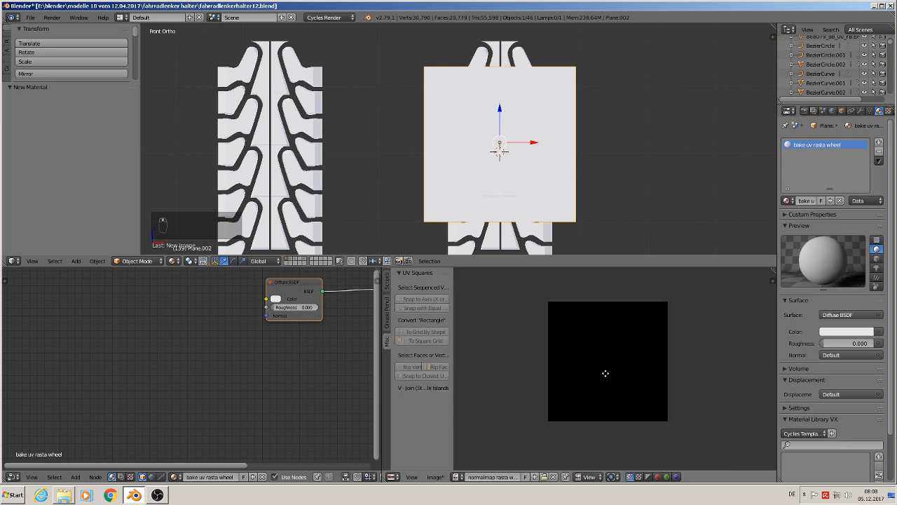
pyautogui.scroll(2, 600, 385)
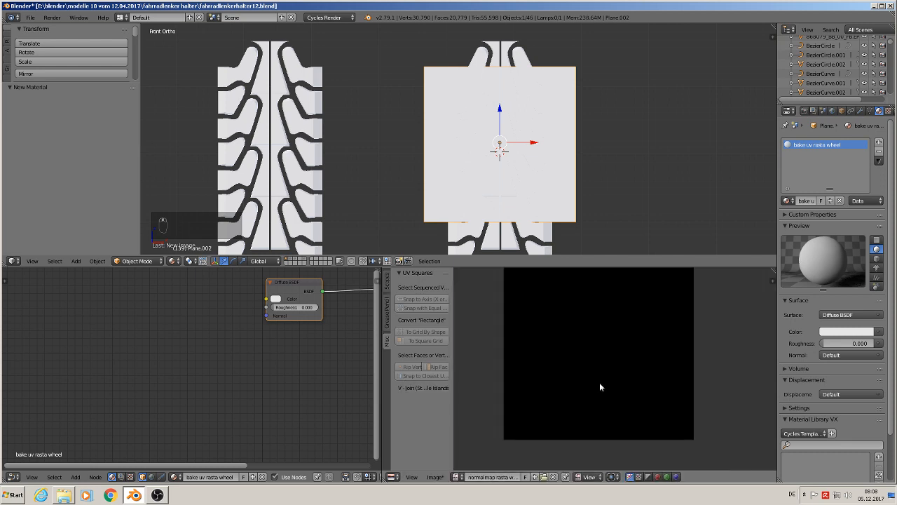
# Step: Save the new image as "normalmap rasta wheel.png" in the textures folder, as an RGBA PNG with 16-bit color depth
pyautogui.click(437, 478)
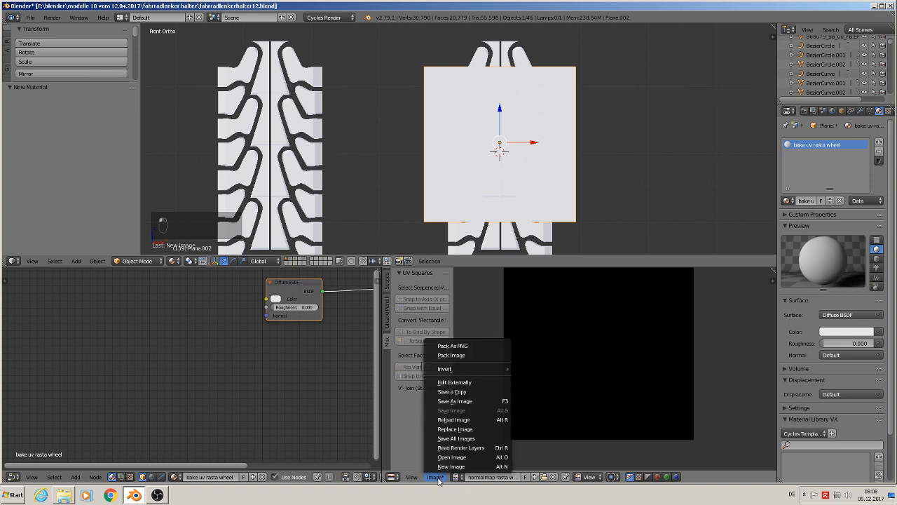
pyautogui.click(462, 400)
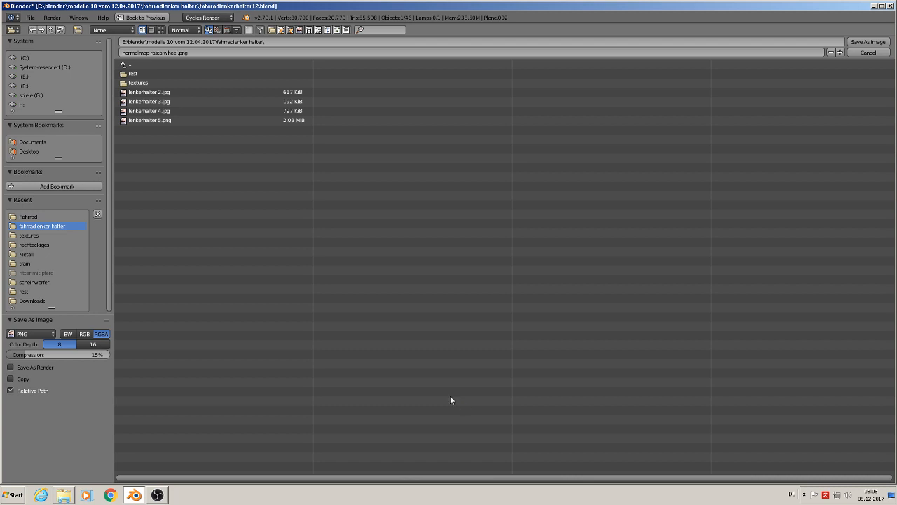
pyautogui.click(144, 83)
pyautogui.click(161, 29)
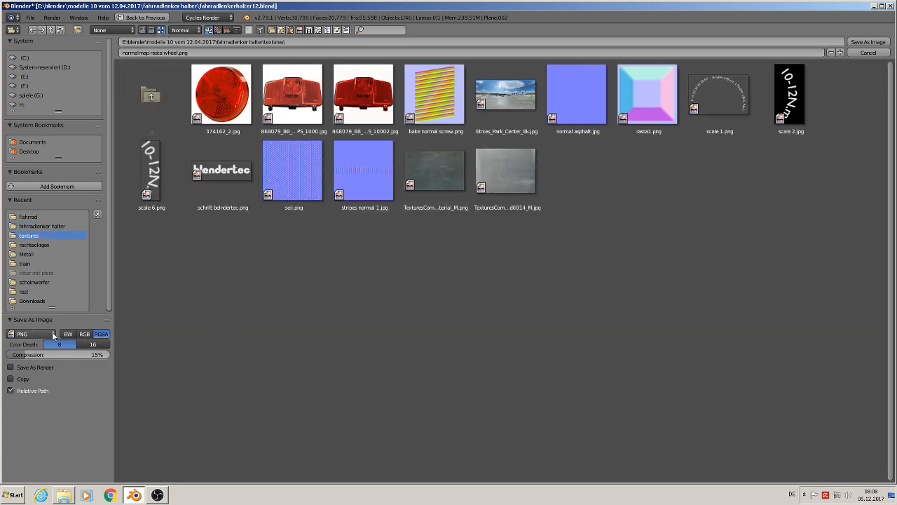
pyautogui.click(92, 346)
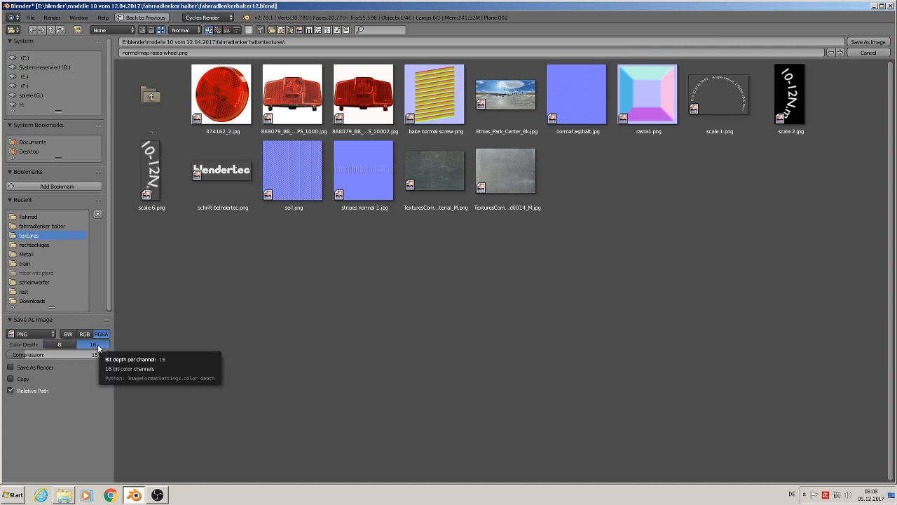
pyautogui.click(868, 42)
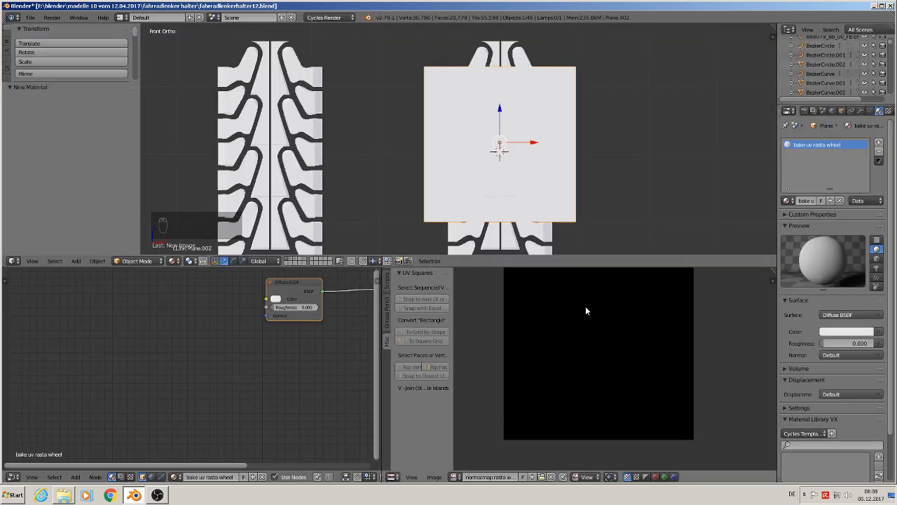
# Step: Select the tread strip behind the plane and add an Image Texture node beside the Diffuse BSDF in its material
pyautogui.moveTo(609, 178); pyautogui.dragTo(517, 81, button='middle')
pyautogui.rightClick(514, 68)
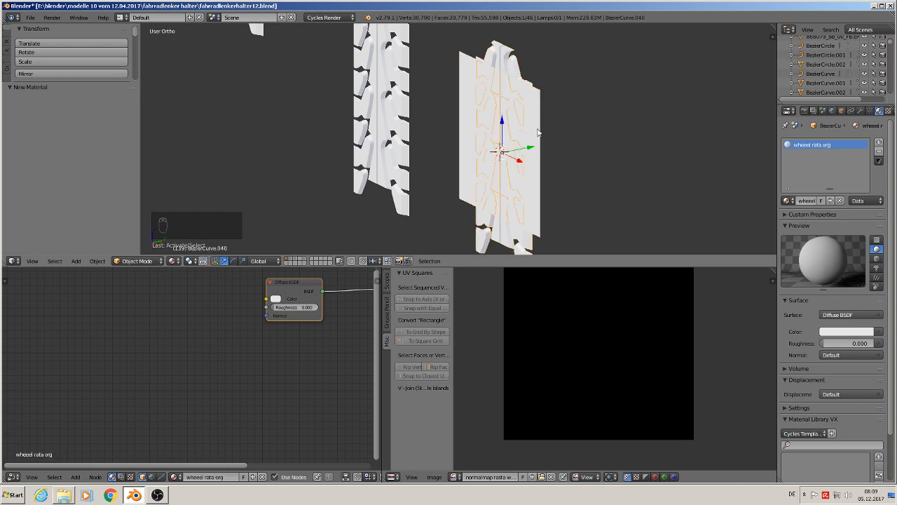
pyautogui.moveTo(284, 344); pyautogui.dragTo(287, 401, button='middle')
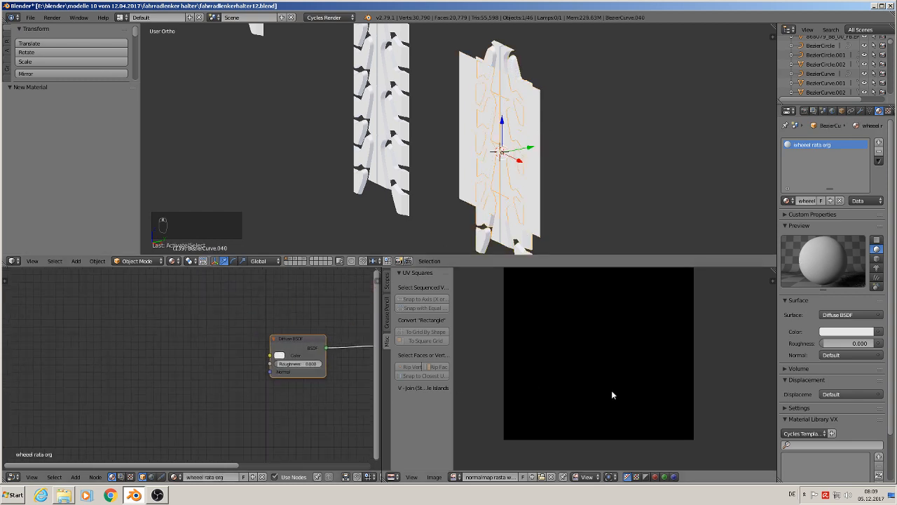
pyautogui.click(76, 477)
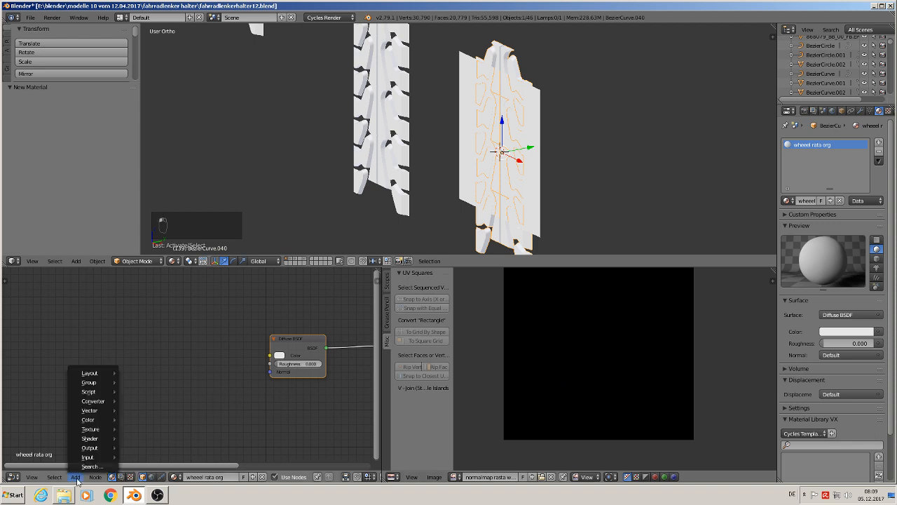
pyautogui.moveTo(90, 430)
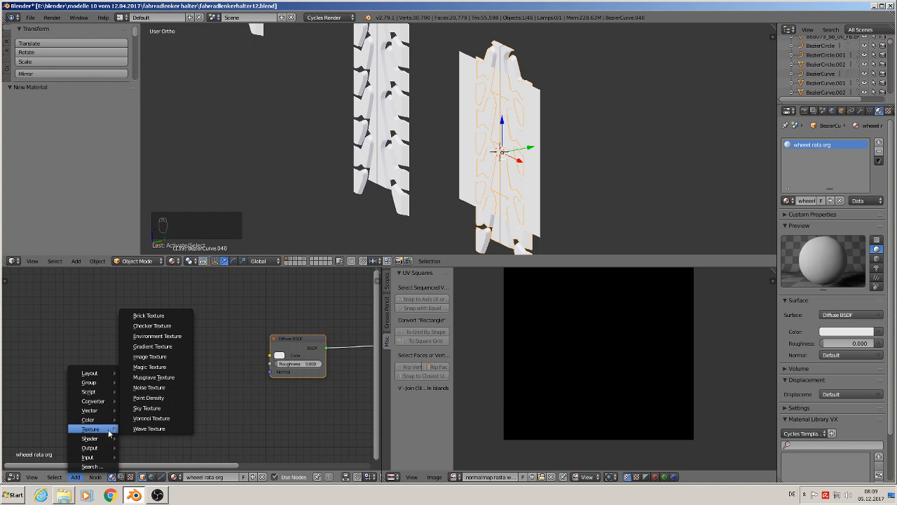
pyautogui.click(149, 356)
pyautogui.click(160, 316)
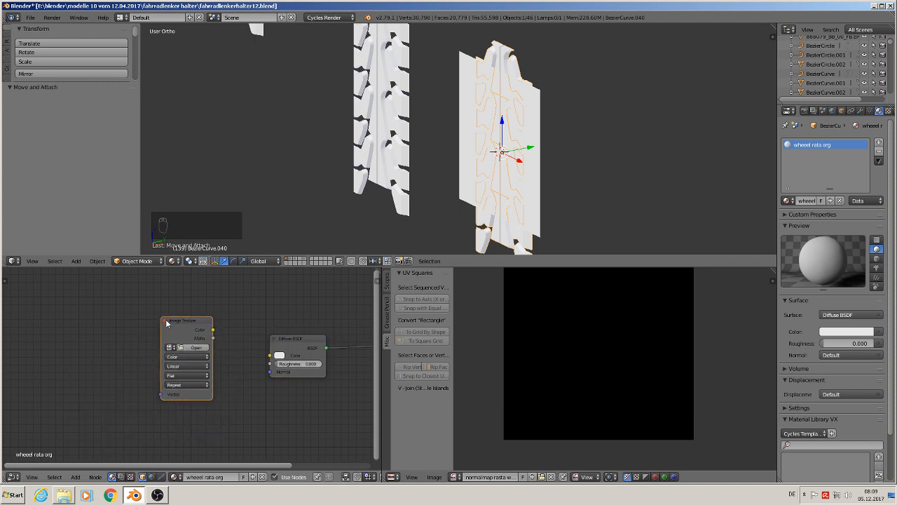
# Step: Load "normalmap rasta wheel.png" from the textures folder into the tread material's Image Texture node
pyautogui.click(195, 348)
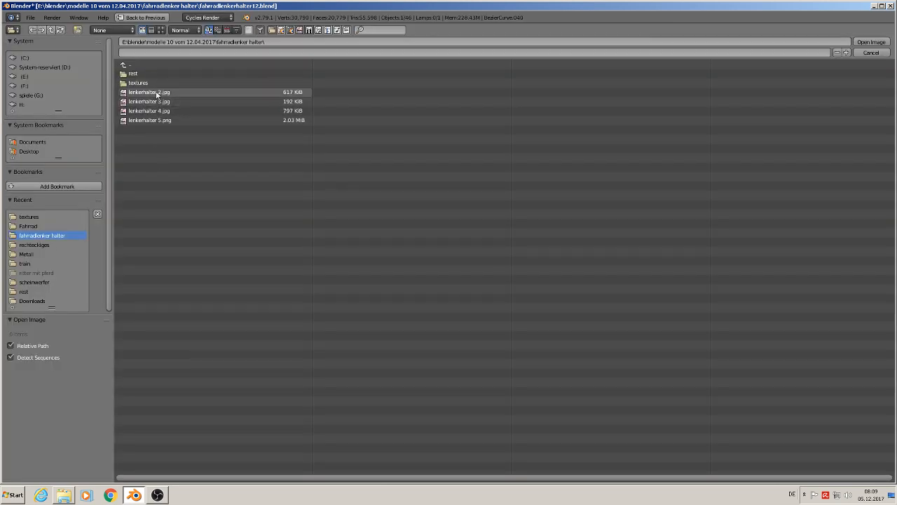
pyautogui.click(28, 216)
pyautogui.click(161, 30)
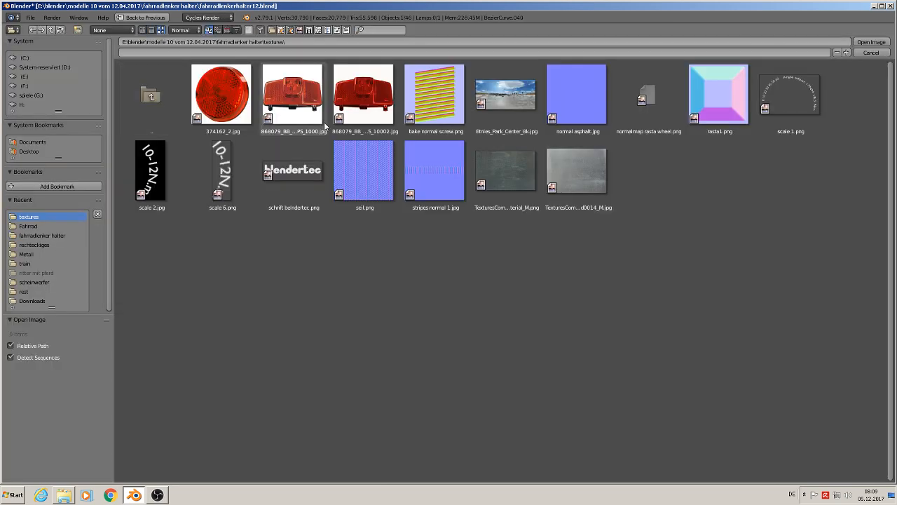
pyautogui.doubleClick(653, 104)
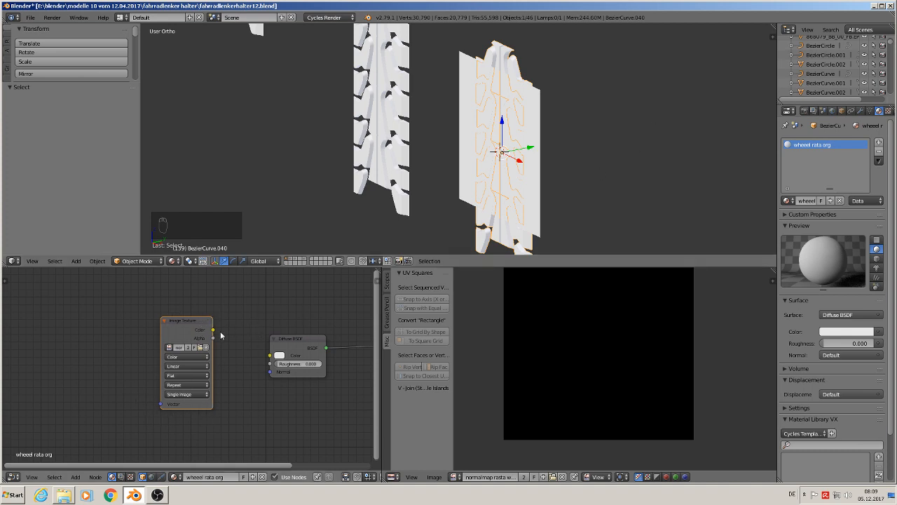
# Step: Select the plane and add an unconnected Image Texture node to its "bake uv rasta wheel" material
pyautogui.rightClick(532, 110)
pyautogui.click(76, 477)
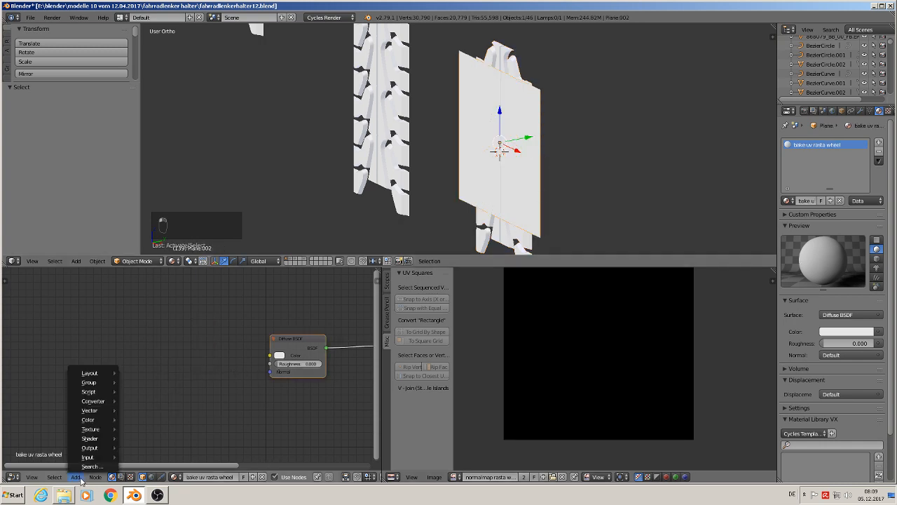
pyautogui.moveTo(96, 435)
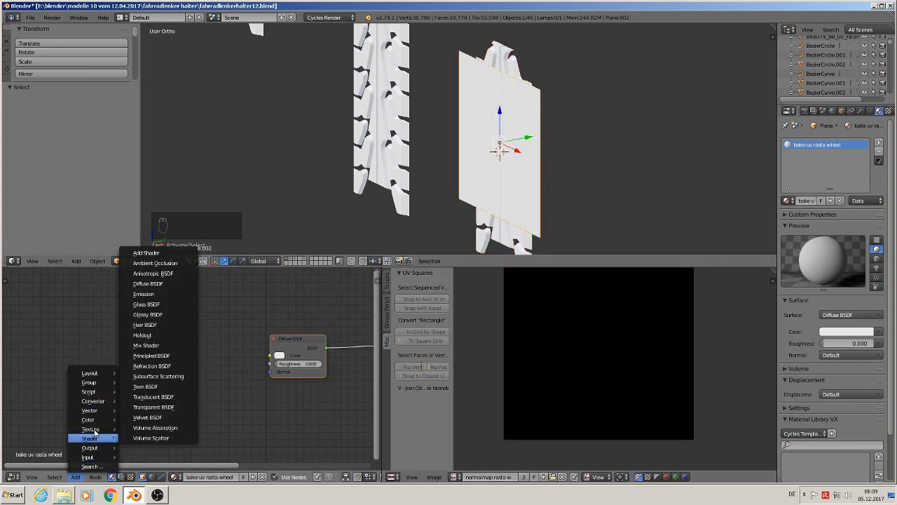
pyautogui.click(150, 358)
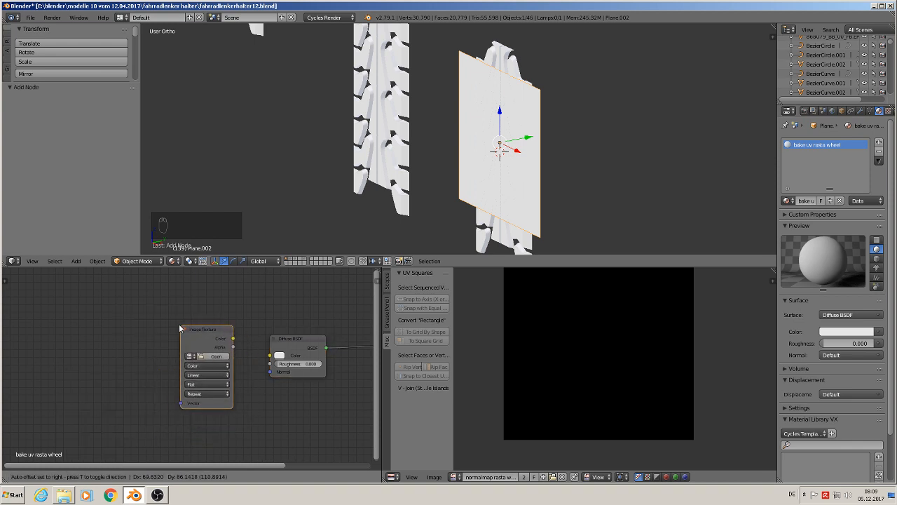
pyautogui.click(167, 326)
# Step: Load "normalmap rasta wheel.png" into the plane material's Image Texture node and keep that node selected
pyautogui.click(203, 356)
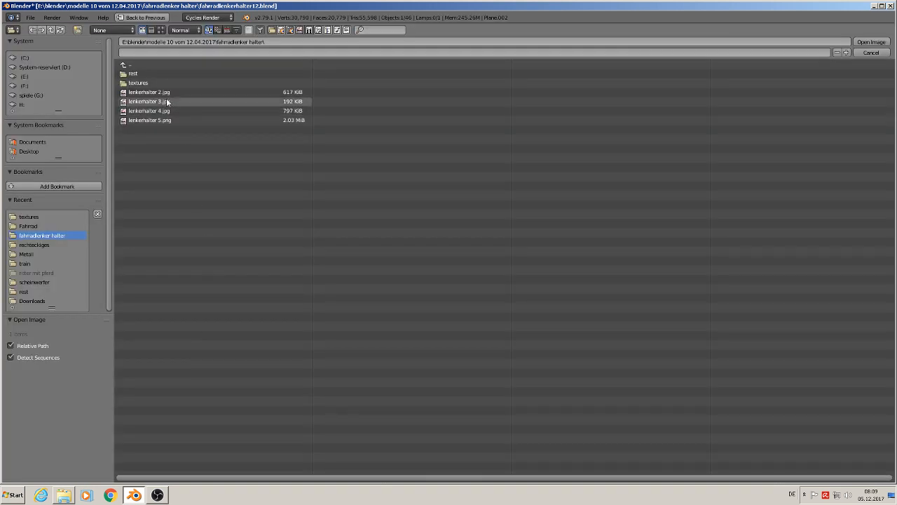
pyautogui.click(138, 82)
pyautogui.click(160, 30)
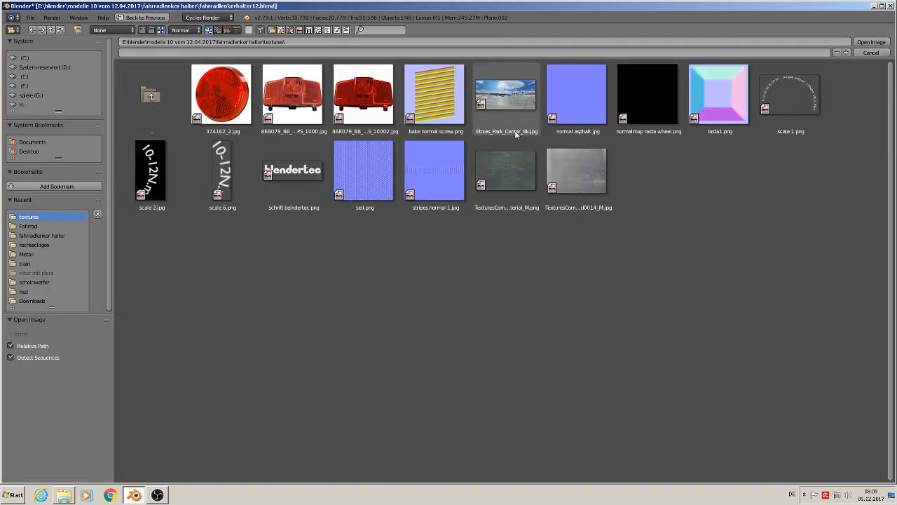
pyautogui.doubleClick(633, 129)
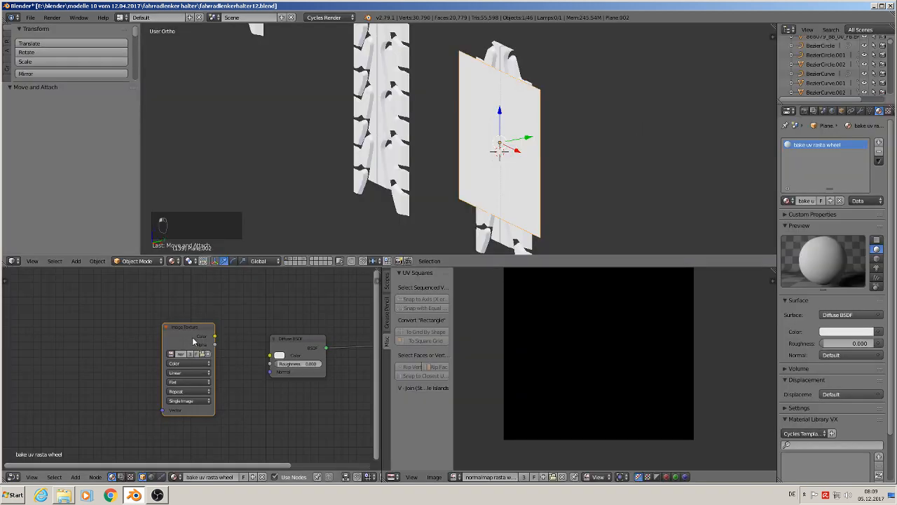
pyautogui.click(193, 341)
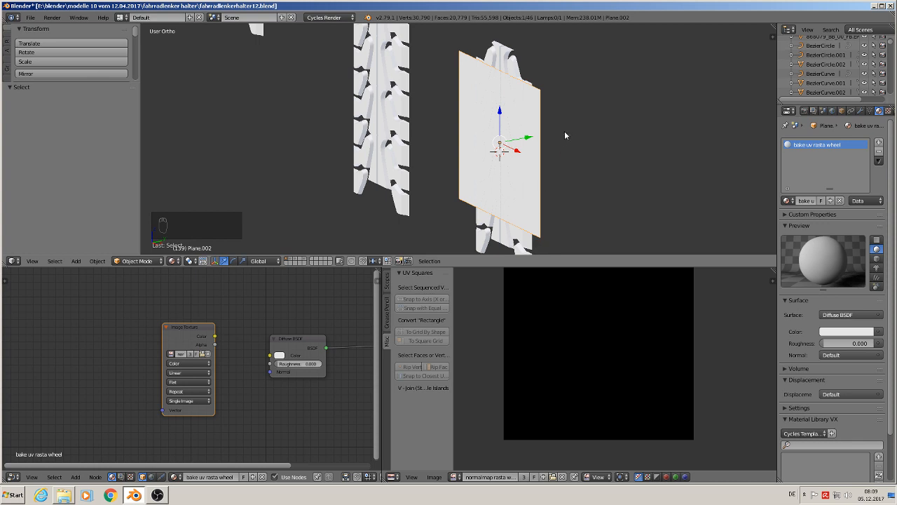
# Step: Move the tread strip along the Y axis by about 0.0006 toward the plane
pyautogui.scroll(4, 540, 105)
pyautogui.rightClick(497, 53)
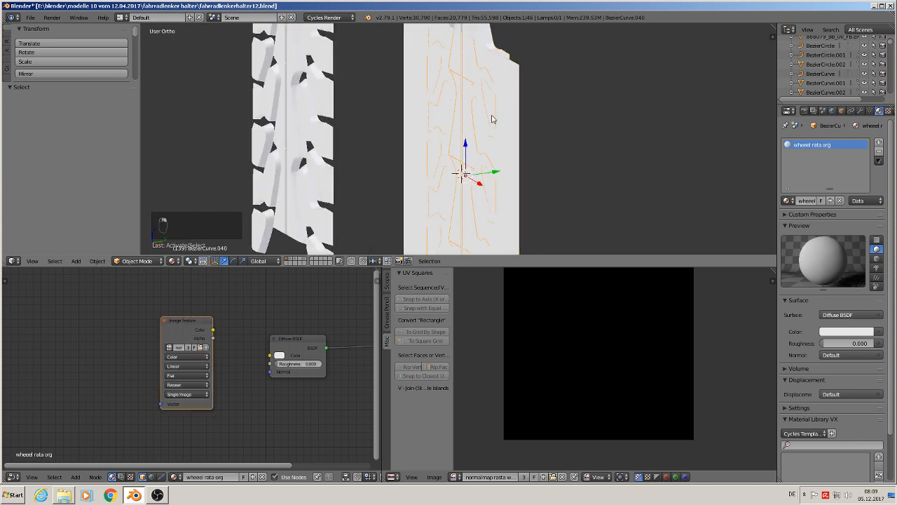
pyautogui.scroll(-2, 492, 119)
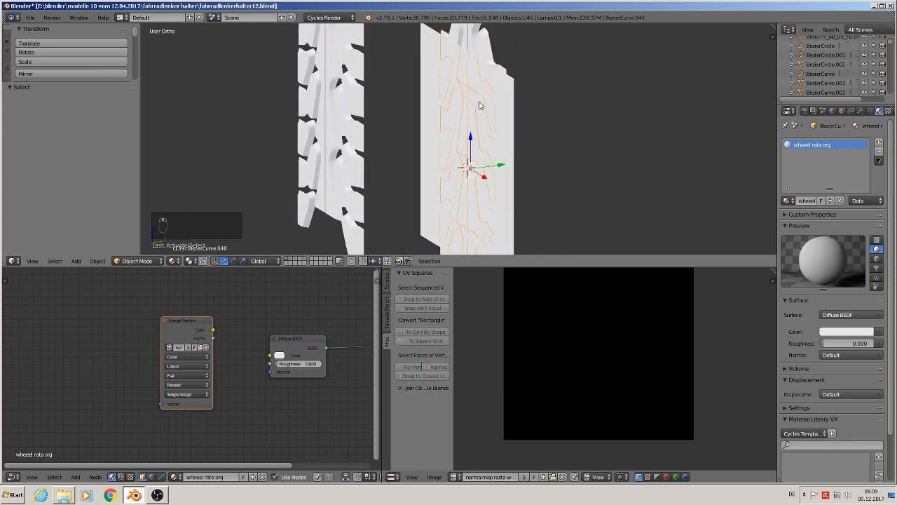
pyautogui.press('g')
pyautogui.press('y')
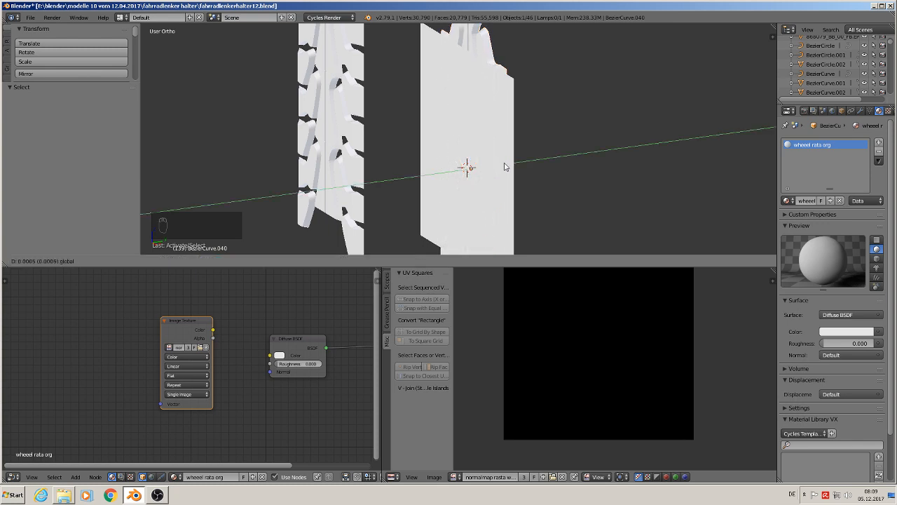
pyautogui.click(505, 166)
pyautogui.scroll(-2, 506, 170)
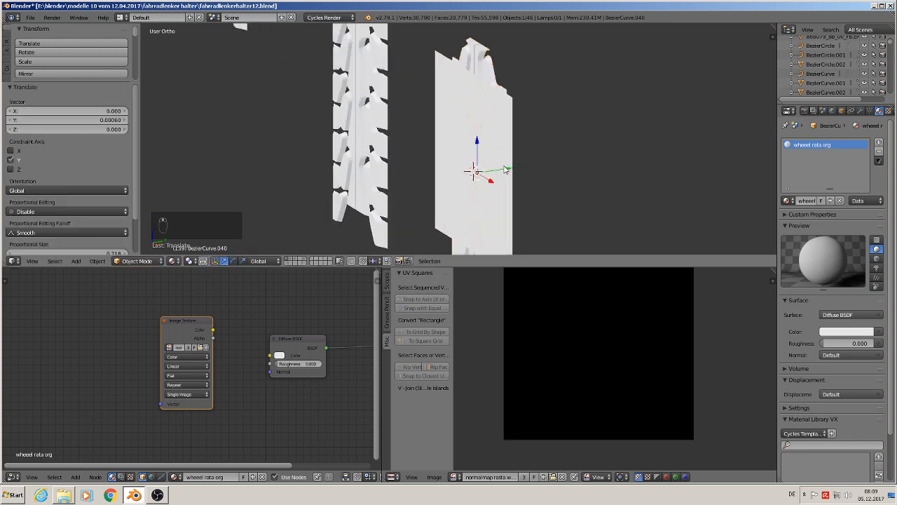
pyautogui.scroll(2, 506, 171)
# Step: Select the plane and apply its rotation and scale
pyautogui.rightClick(448, 90)
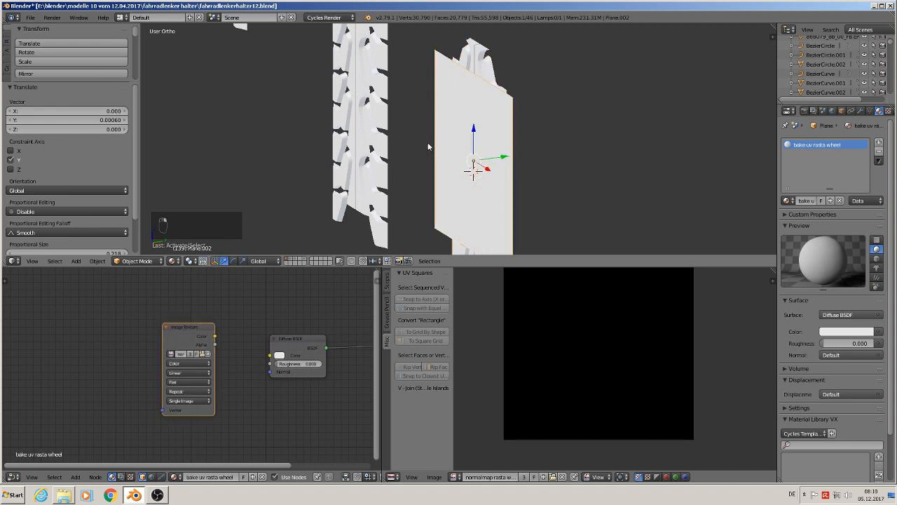
pyautogui.click(76, 261)
pyautogui.moveTo(97, 261)
pyautogui.moveTo(124, 188)
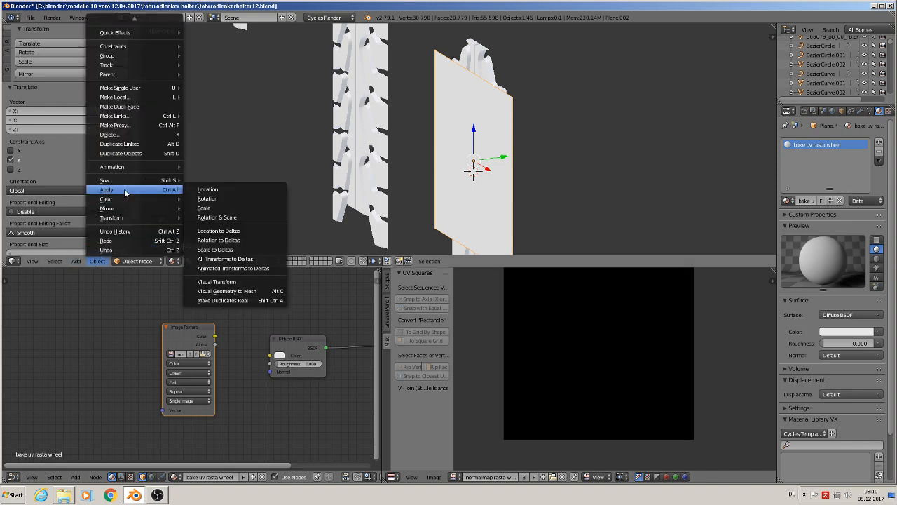
pyautogui.click(210, 210)
# Step: Select the tread strip, add the plane to the selection as the active object, and show the render settings
pyautogui.rightClick(488, 60)
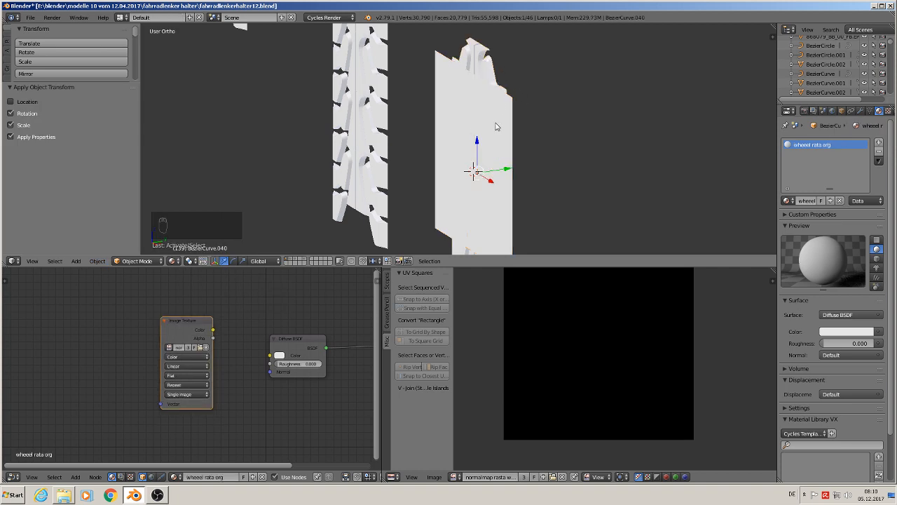
pyautogui.rightClick(495, 132)
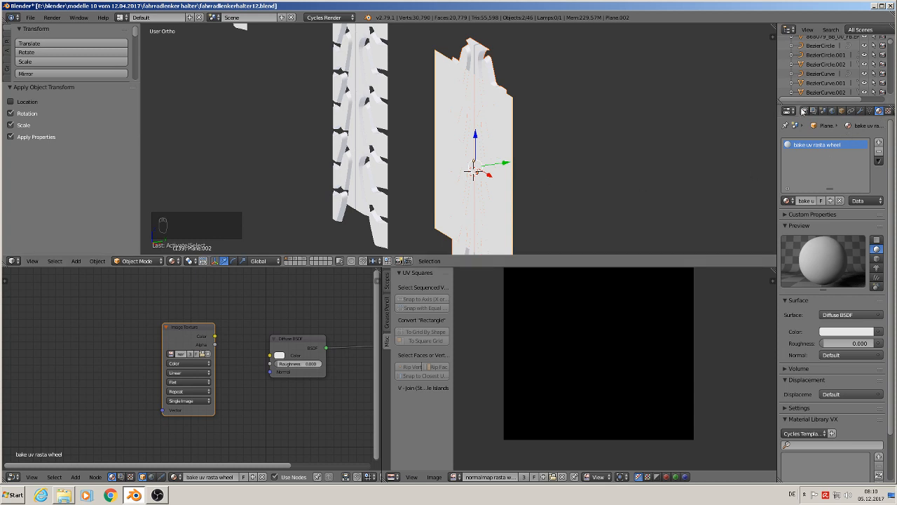
pyautogui.click(804, 112)
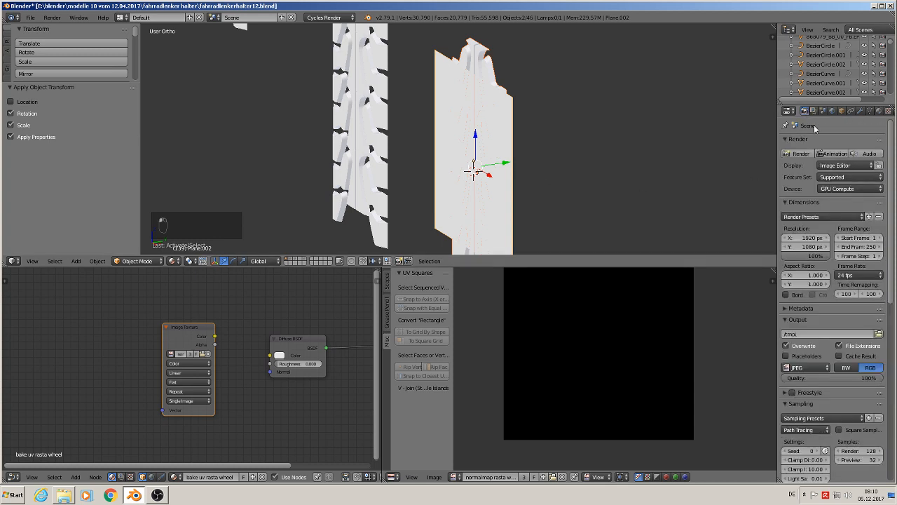
# Step: Bake the tread strip's normals onto the plane's image using Selected to Active, and check the result against the plane's UVs
pyautogui.scroll(-10, 816, 329)
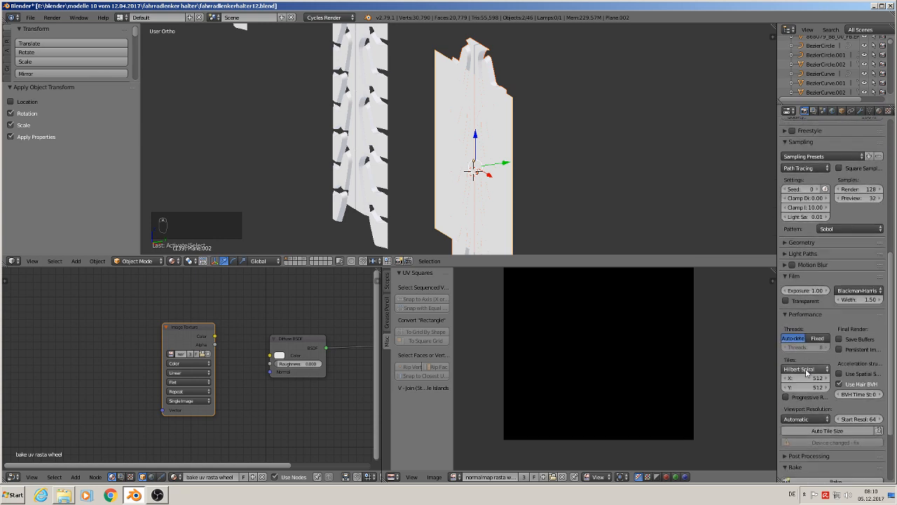
pyautogui.scroll(-2, 804, 373)
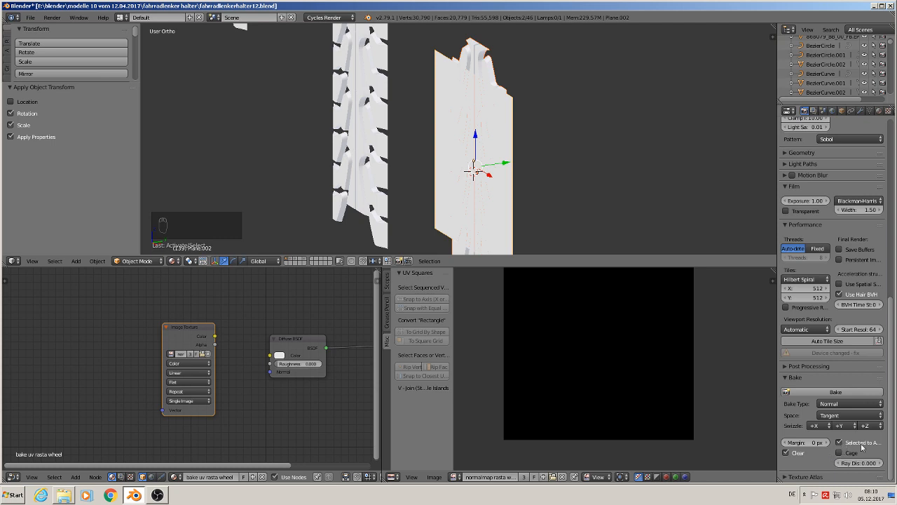
pyautogui.click(832, 392)
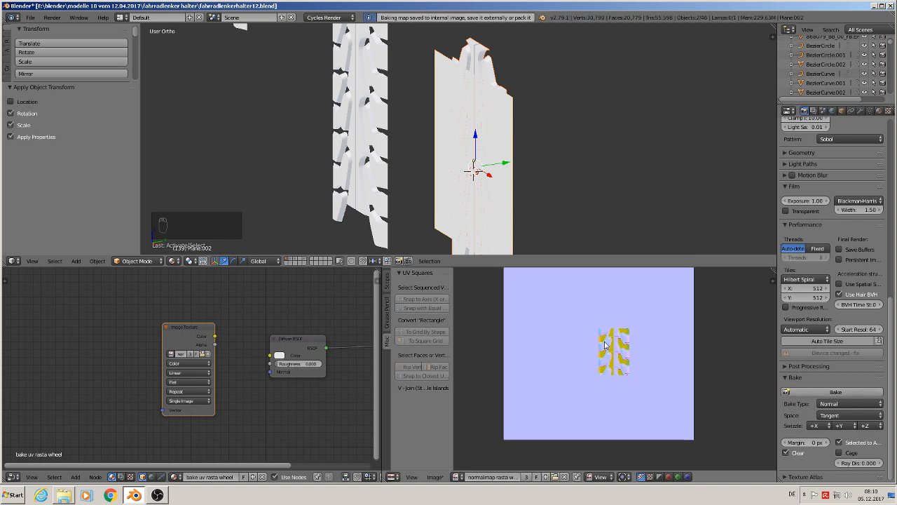
pyautogui.scroll(6, 617, 357)
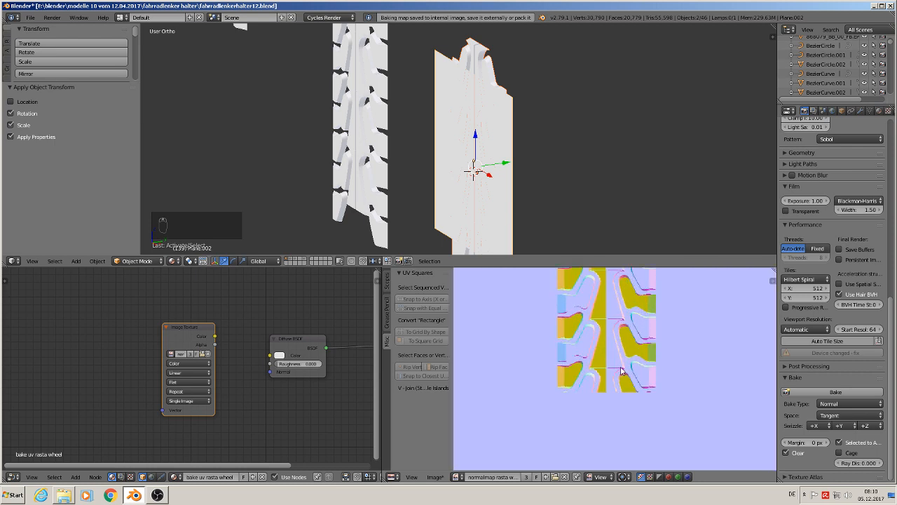
pyautogui.scroll(-5, 603, 356)
pyautogui.scroll(1, 621, 370)
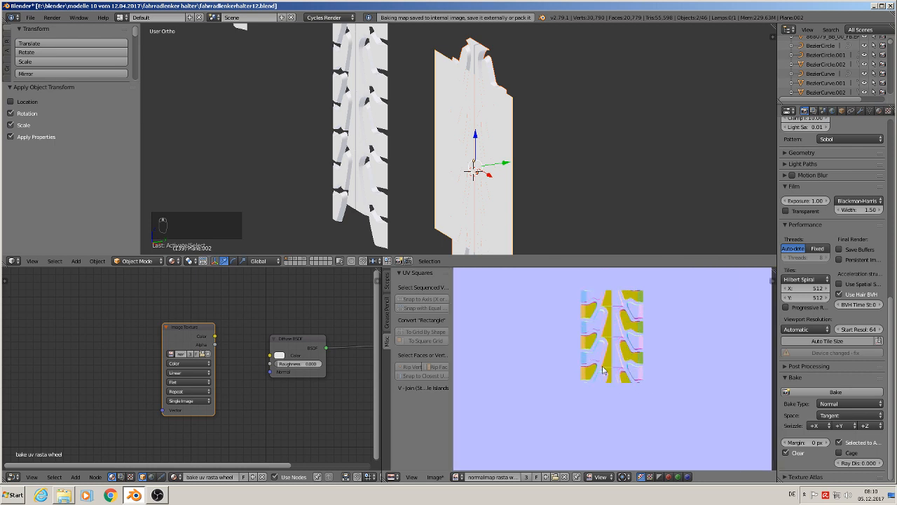
pyautogui.press('Tab')
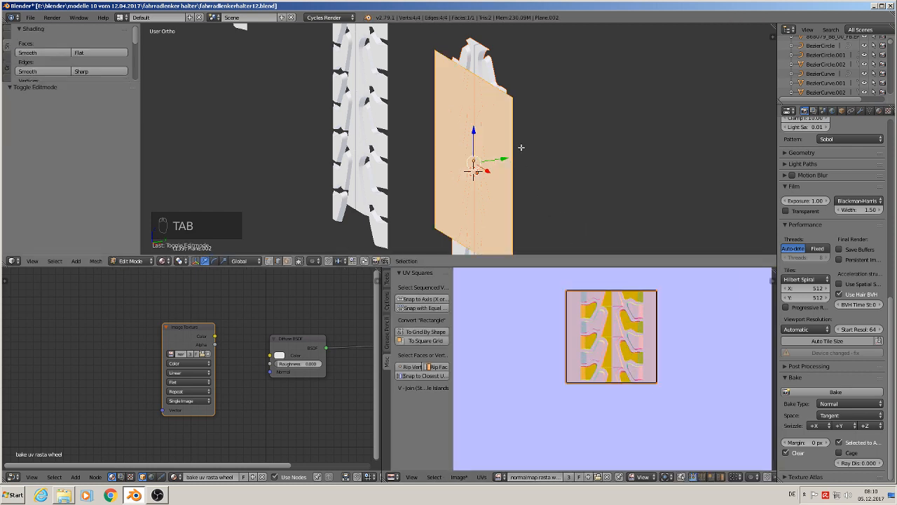
pyautogui.press('Tab')
# Step: Select the tread strip and recalculate the normals of all its faces in Edit Mode
pyautogui.rightClick(480, 59)
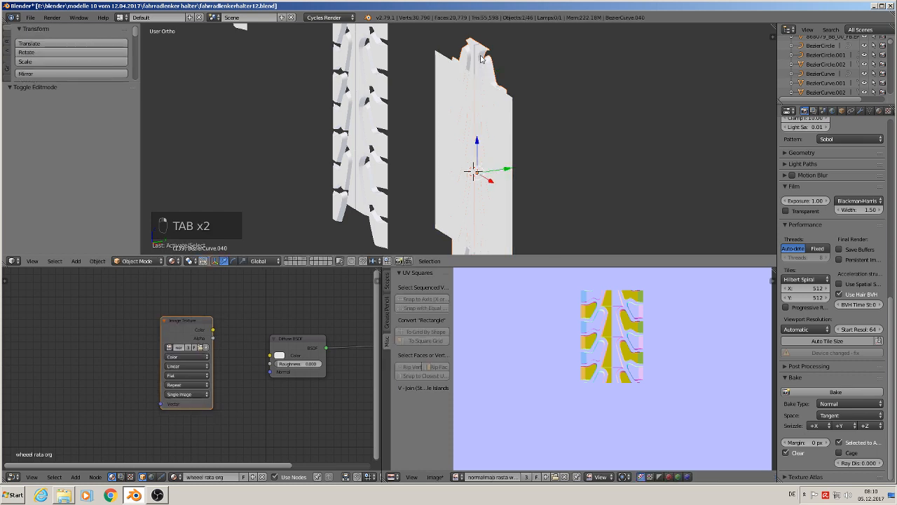
pyautogui.scroll(2, 481, 59)
pyautogui.press('Tab')
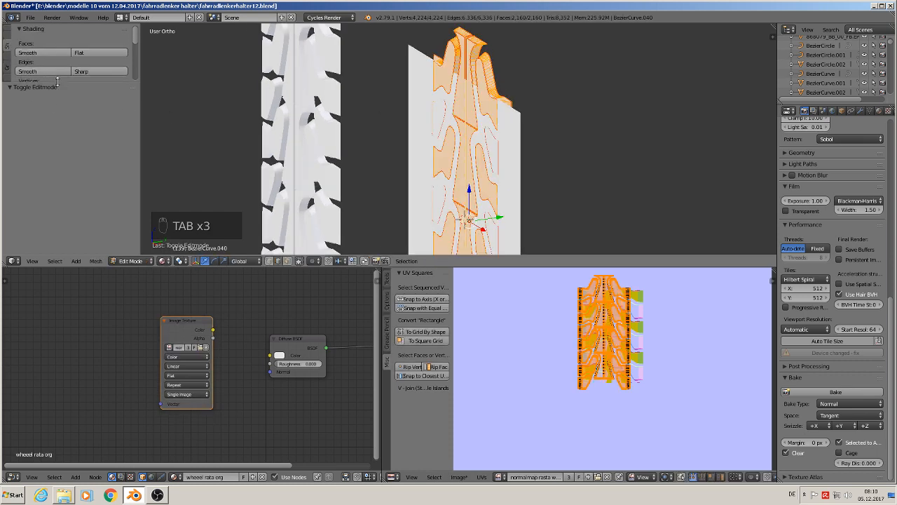
pyautogui.moveTo(58, 83); pyautogui.dragTo(62, 221)
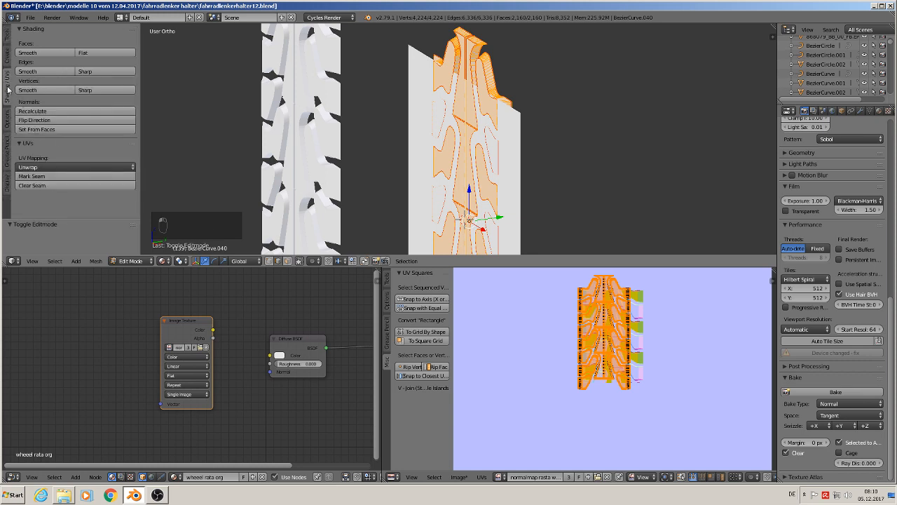
pyautogui.click(42, 110)
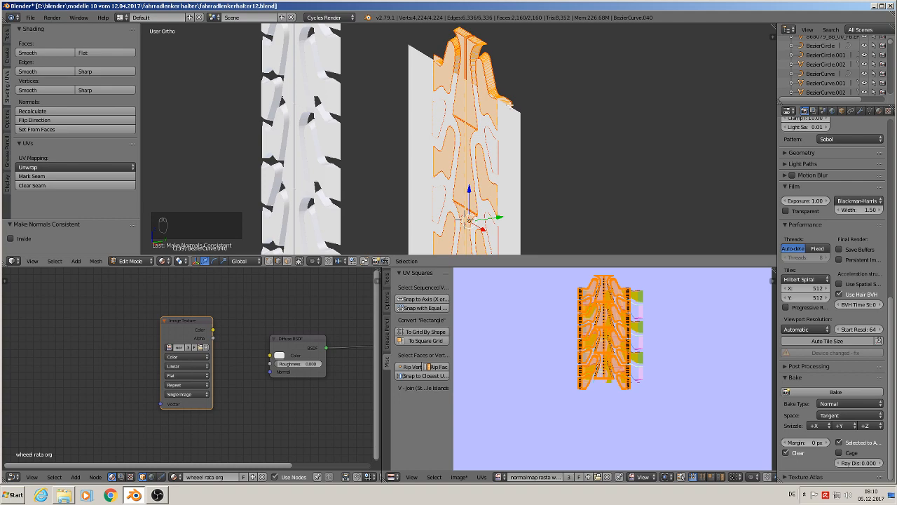
pyautogui.press('Tab')
pyautogui.press('Tab')
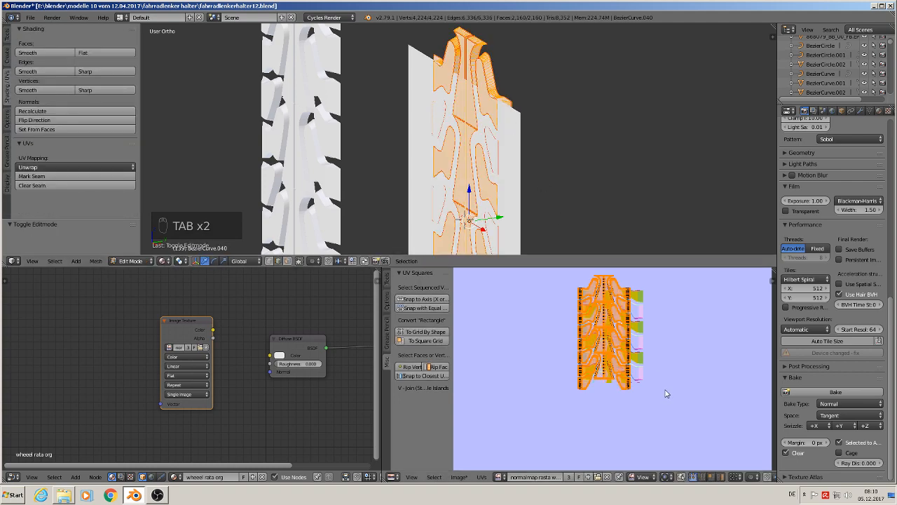
# Step: Scale the tread strip's UV layout up by about 4.33 over the normal map image
pyautogui.scroll(-4, 666, 393)
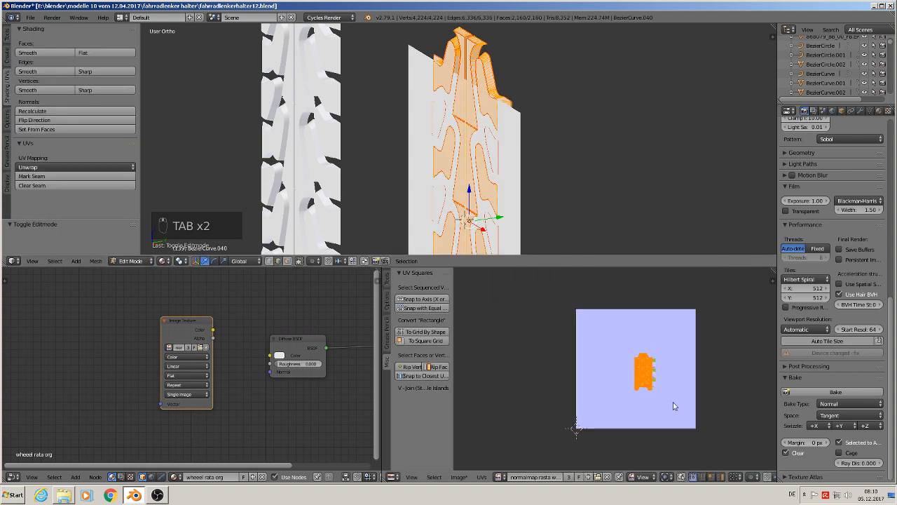
pyautogui.press('s')
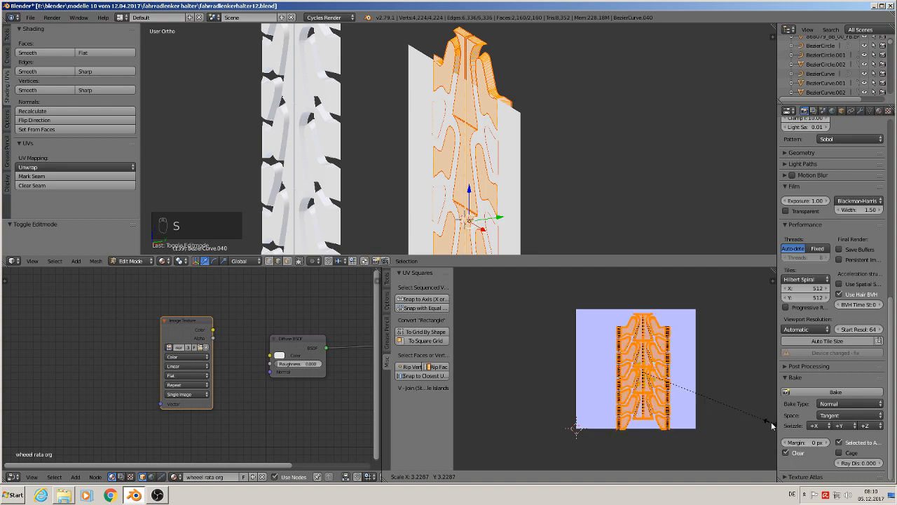
pyautogui.click(502, 439)
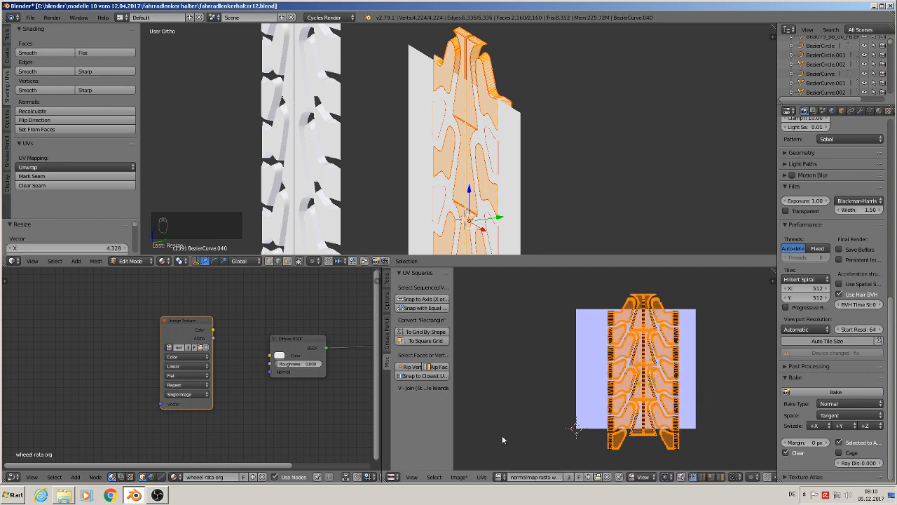
pyautogui.scroll(3, 649, 403)
pyautogui.moveTo(650, 403); pyautogui.dragTo(711, 447, button='middle')
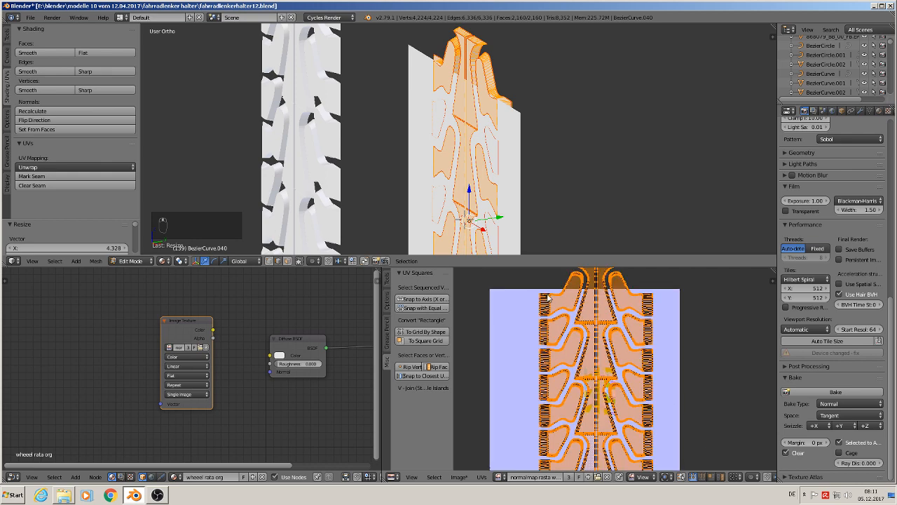
pyautogui.moveTo(693, 385)
pyautogui.mouseDown(button='middle')
pyautogui.moveTo(697, 362)
pyautogui.moveTo(701, 370)
pyautogui.mouseUp(button='middle')
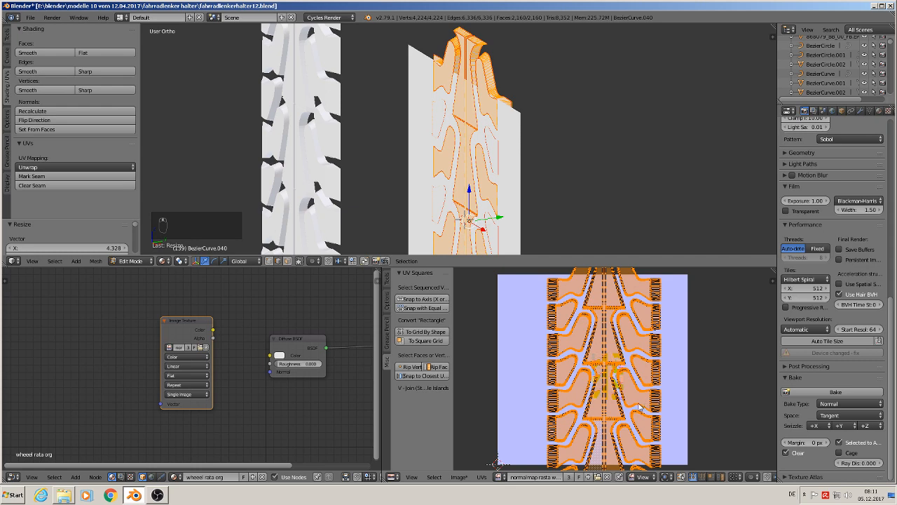
# Step: Center the tread strip's UV layout over the image and enlarge it by a further factor of about 1.13
pyautogui.press('g')
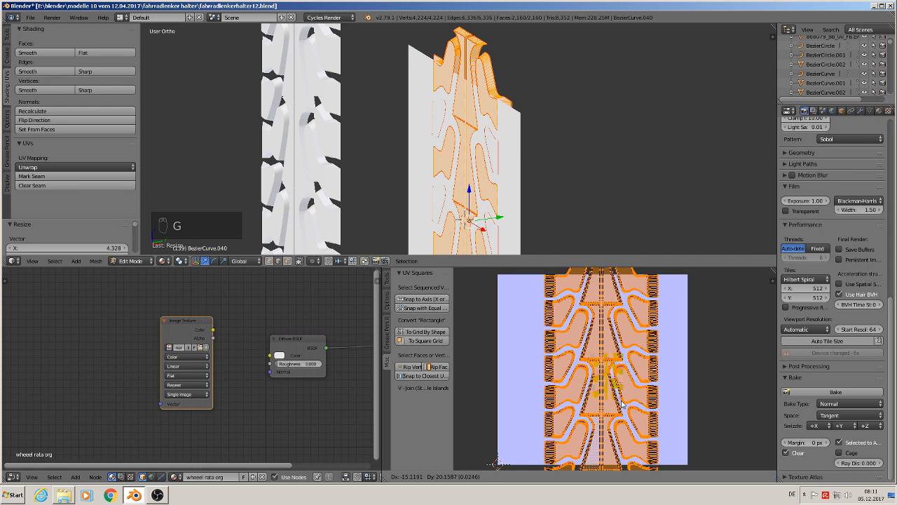
pyautogui.click(621, 404)
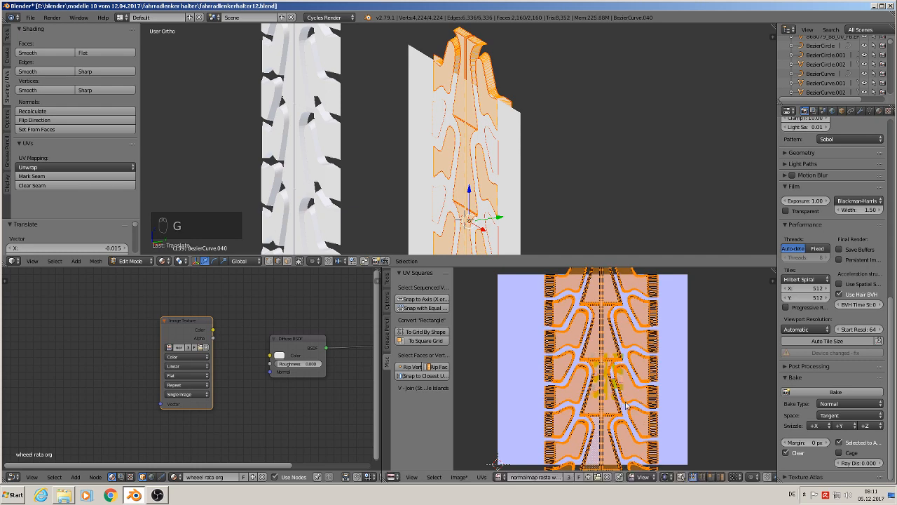
pyautogui.press('s')
pyautogui.click(689, 413)
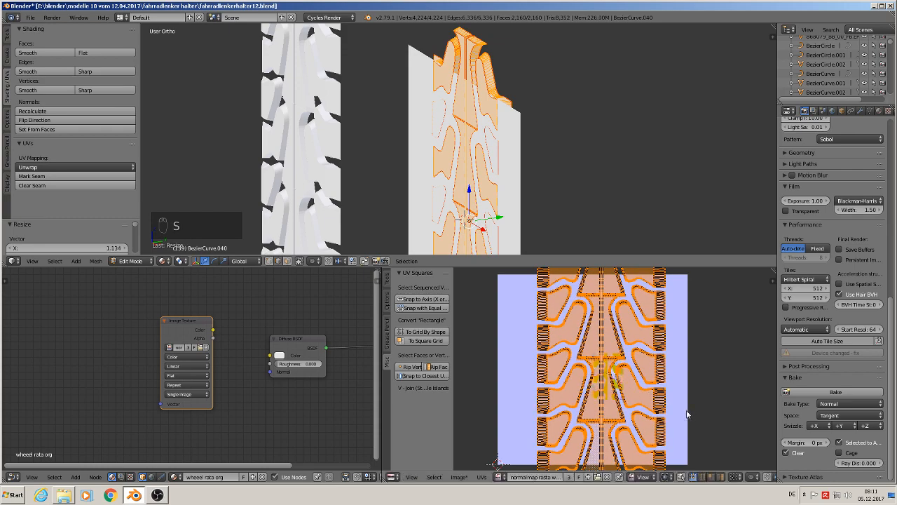
pyautogui.press('g')
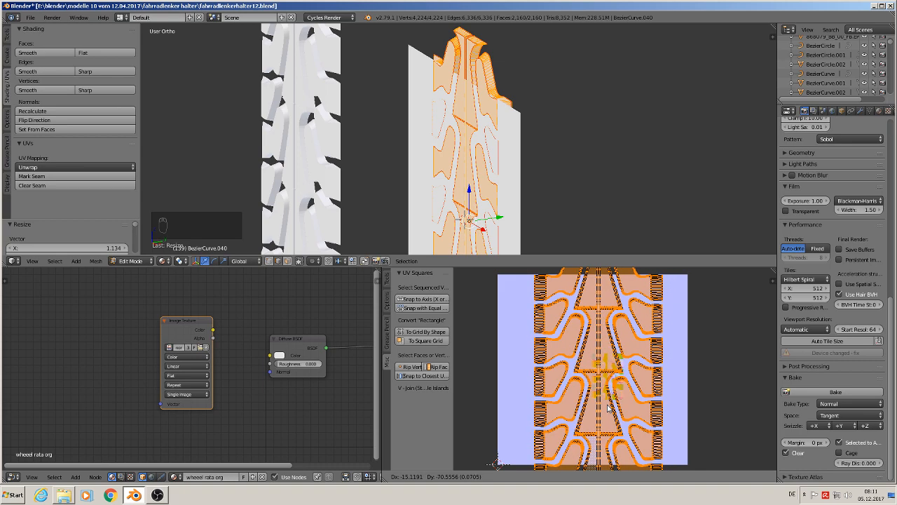
pyautogui.click(607, 406)
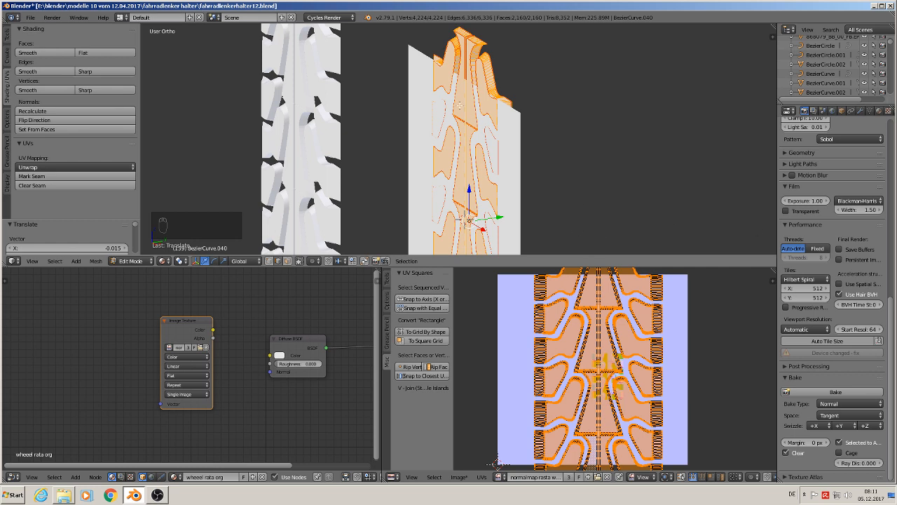
# Step: Return to Object Mode, add the plane to the selection as active object, and bake the normal map again
pyautogui.press('Tab')
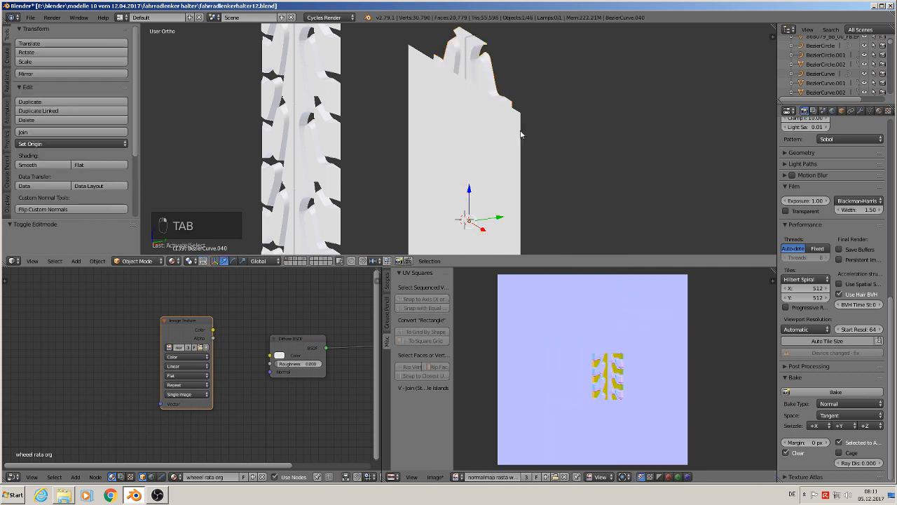
pyautogui.keyDown('shift'); pyautogui.rightClick(494, 146); pyautogui.keyUp('shift')
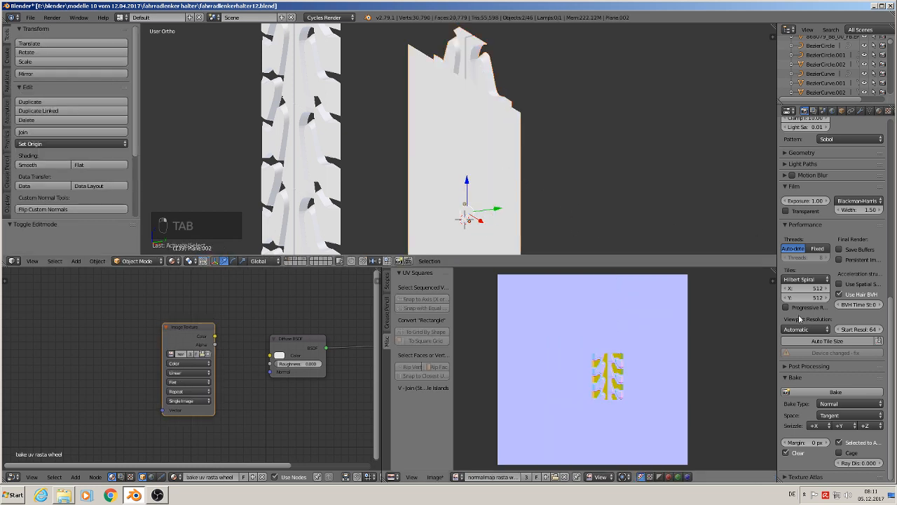
pyautogui.click(835, 392)
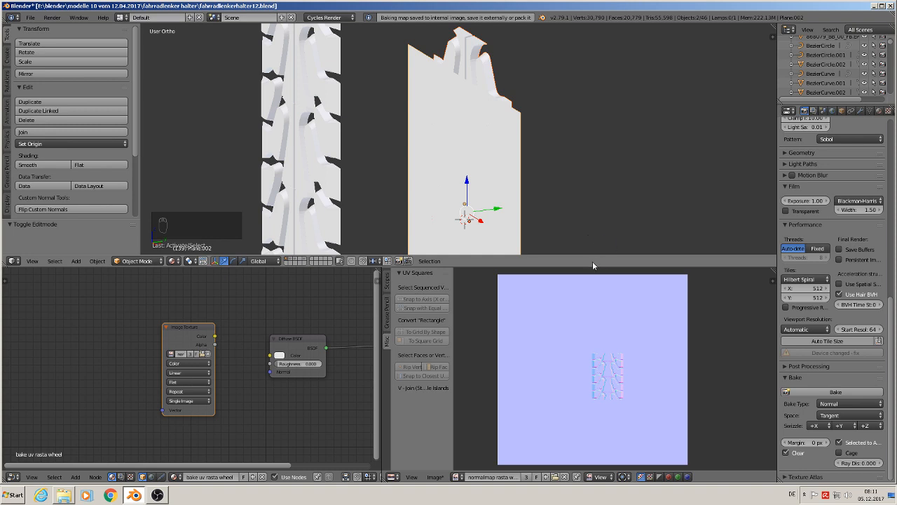
# Step: Save the baked image as "normalmap rasta wheel.png" in the textures folder, overwriting the existing file
pyautogui.click(436, 478)
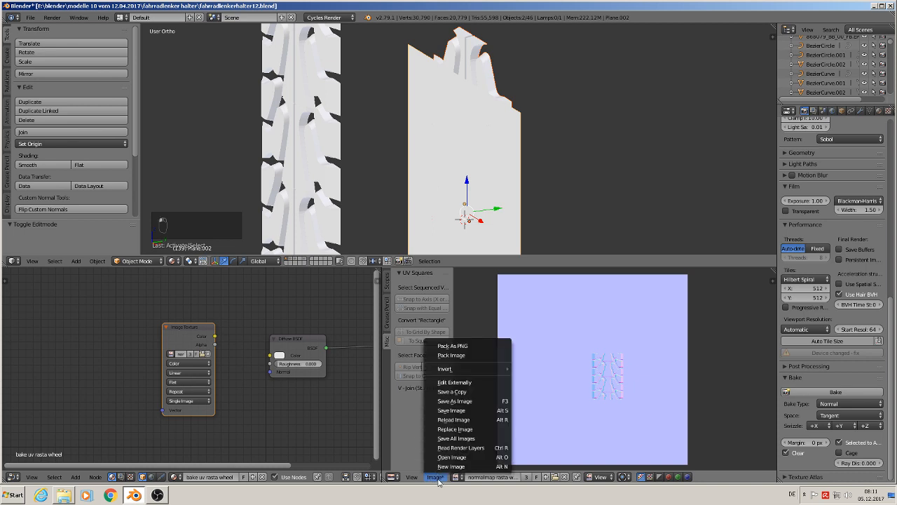
pyautogui.click(465, 410)
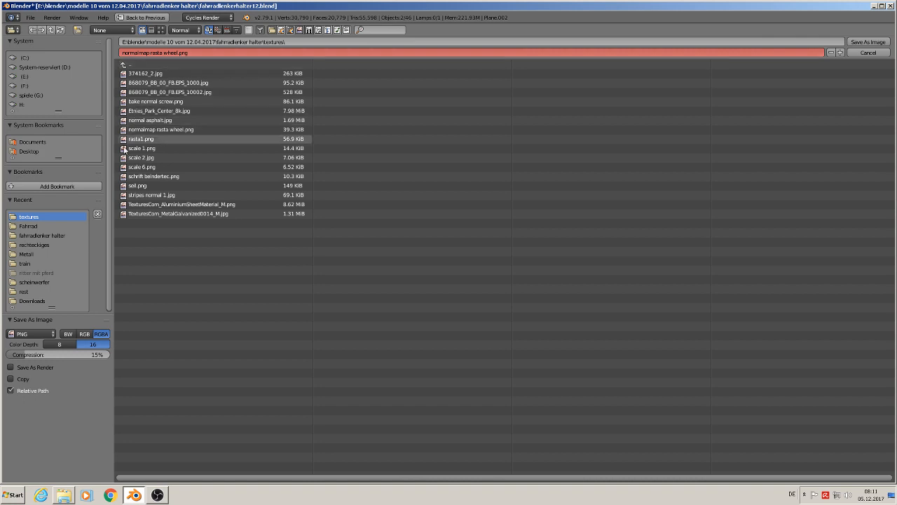
pyautogui.click(866, 41)
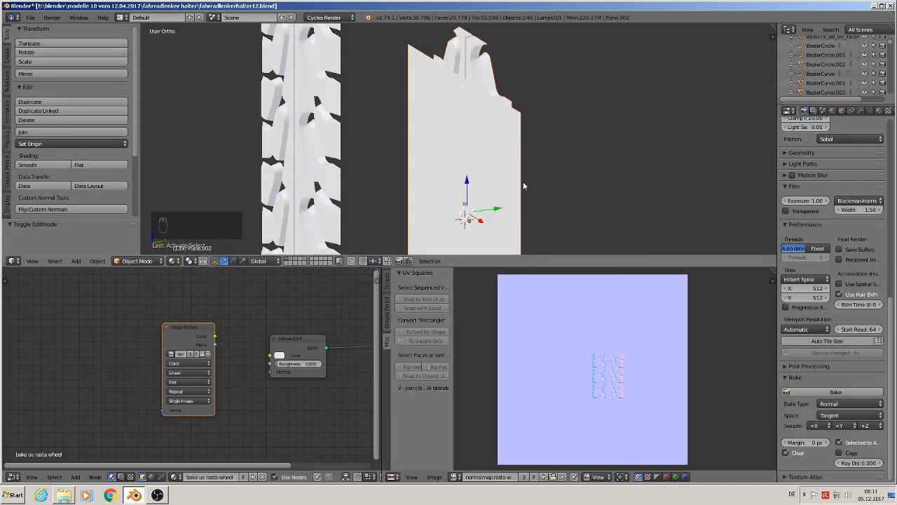
# Step: Make the plane the edited object and select all of its geometry in Edit Mode
pyautogui.press('Tab')
pyautogui.press('Tab')
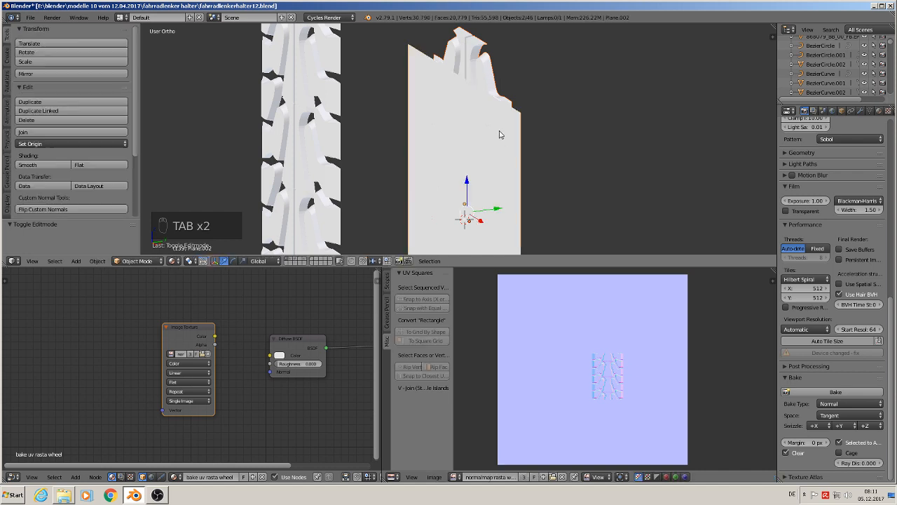
pyautogui.press('Tab')
pyautogui.press('Tab')
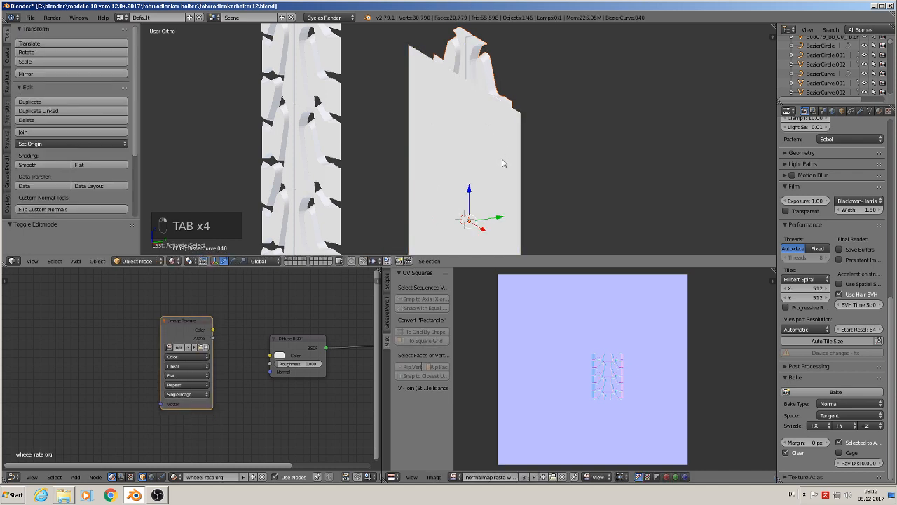
pyautogui.press('Tab')
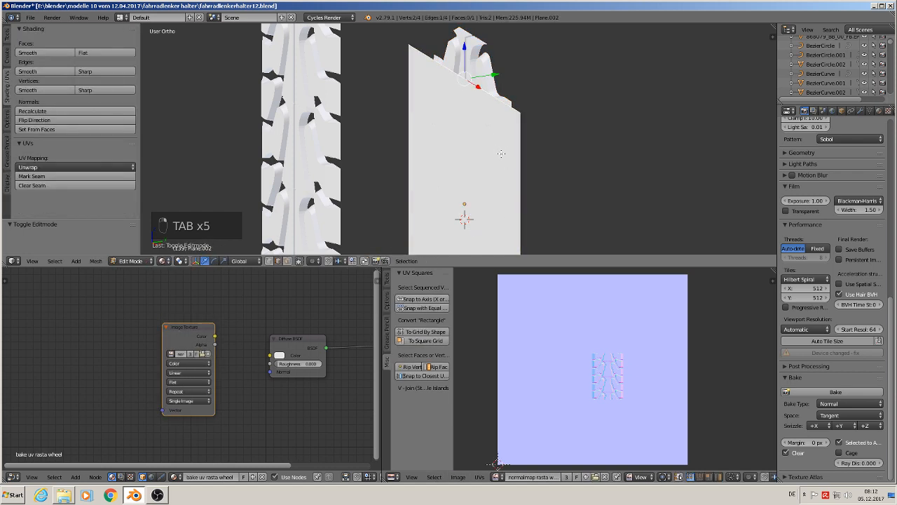
pyautogui.press('a')
pyautogui.press('a')
pyautogui.press('a')
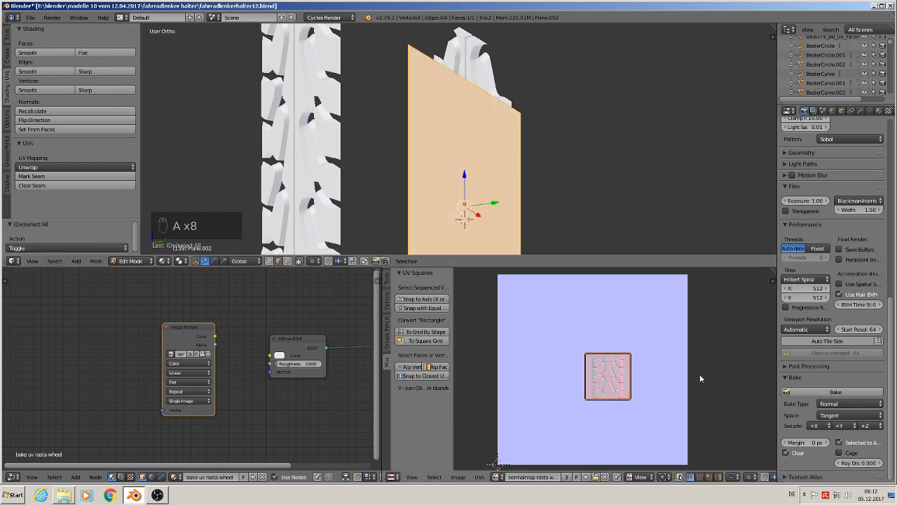
# Step: Project the plane's UVs from the front view with Project from View (Bounds) so they fill the image
pyautogui.press('s')
pyautogui.click(648, 391)
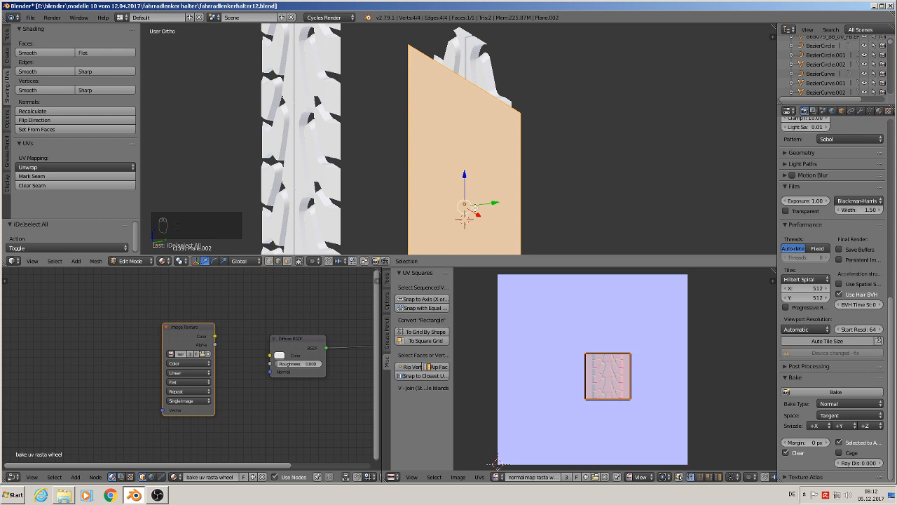
pyautogui.press('KP_1')
pyautogui.press('u')
pyautogui.press('u')
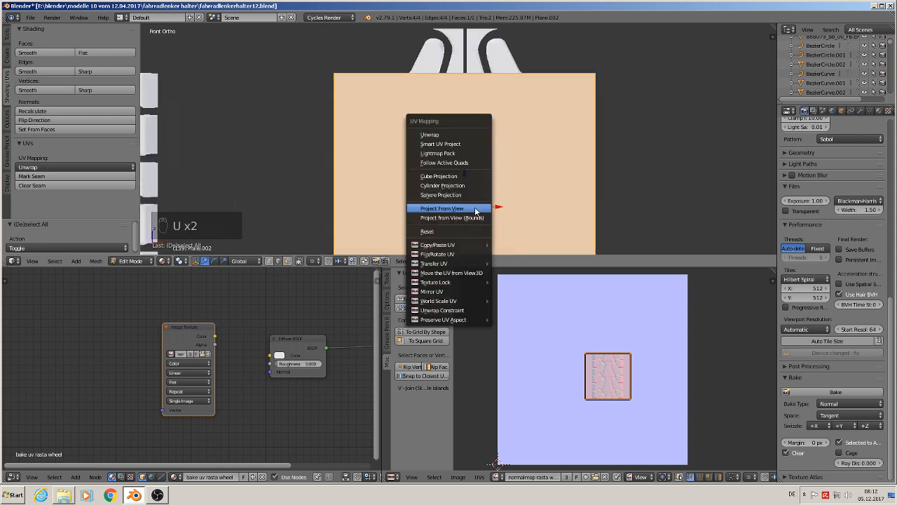
pyautogui.click(469, 219)
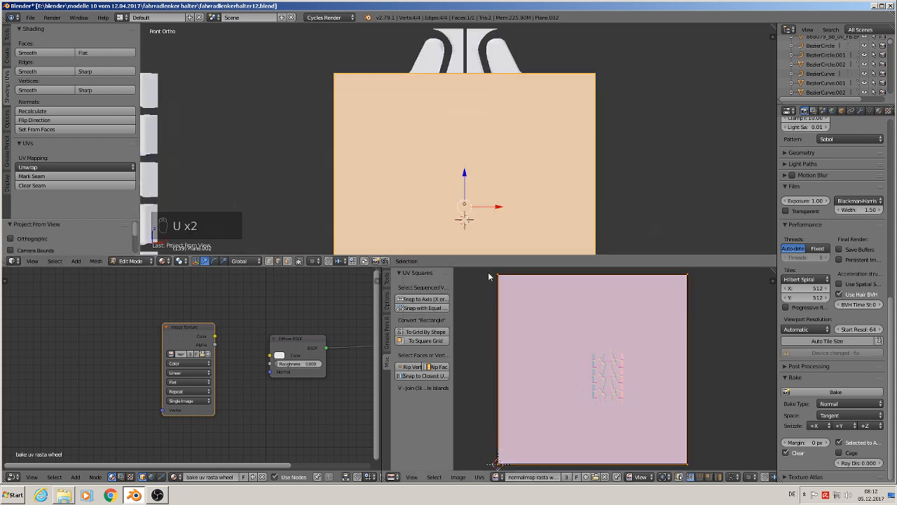
# Step: Return to Object Mode, select the tread strip plus the plane as active object, and try baking the normal map again
pyautogui.press('Tab')
pyautogui.moveTo(637, 225); pyautogui.dragTo(576, 232, button='middle')
pyautogui.scroll(-2, 576, 232)
pyautogui.rightClick(528, 133)
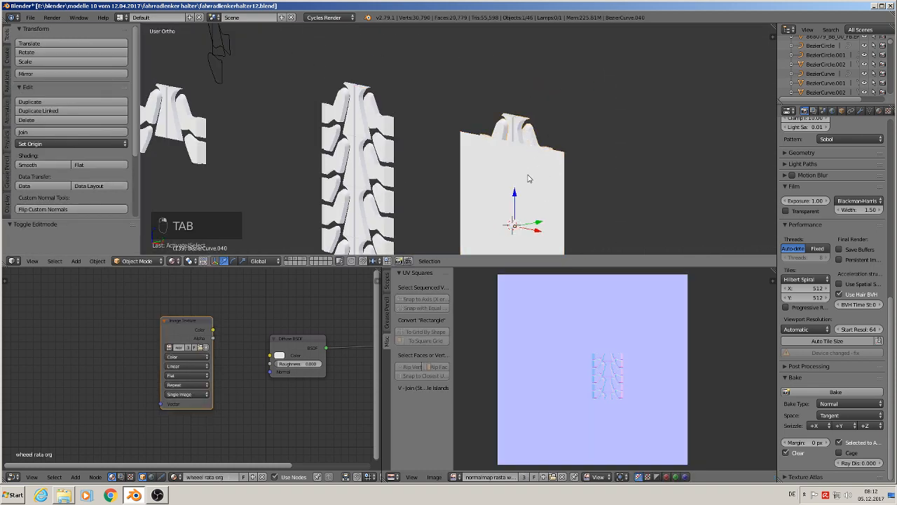
pyautogui.keyDown('shift'); pyautogui.rightClick(529, 175); pyautogui.keyUp('shift')
pyautogui.click(833, 392)
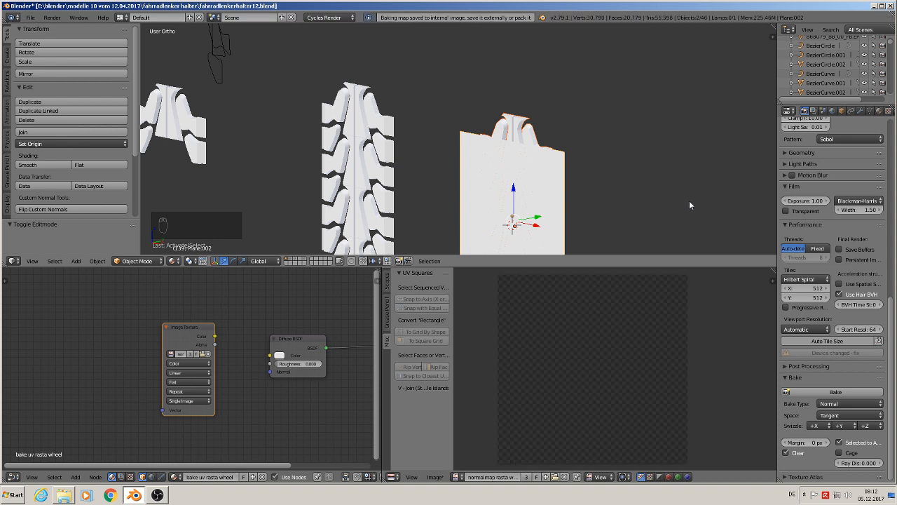
# Step: Examine the plane's UV layout over the baked image in Edit Mode and return to Object Mode
pyautogui.moveTo(611, 242); pyautogui.dragTo(551, 180, button='middle')
pyautogui.press('Tab')
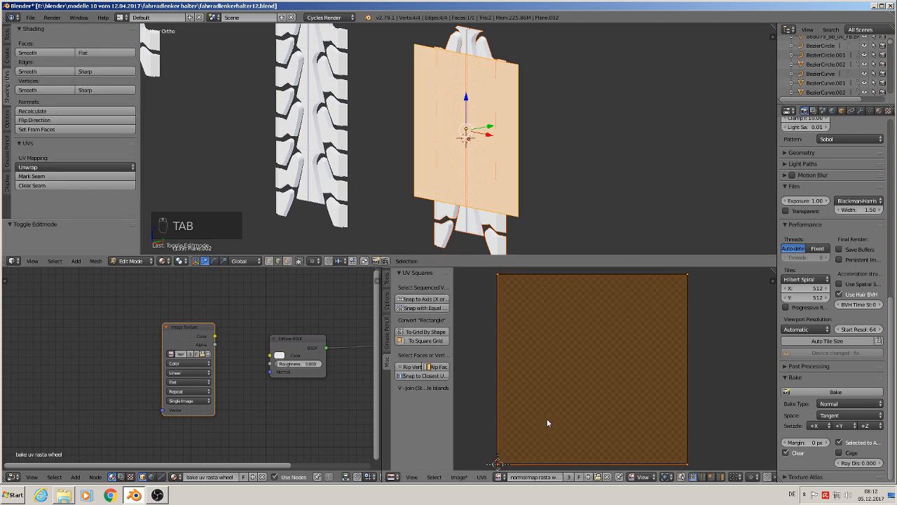
pyautogui.press('Tab')
pyautogui.press('Tab')
pyautogui.press('Tab')
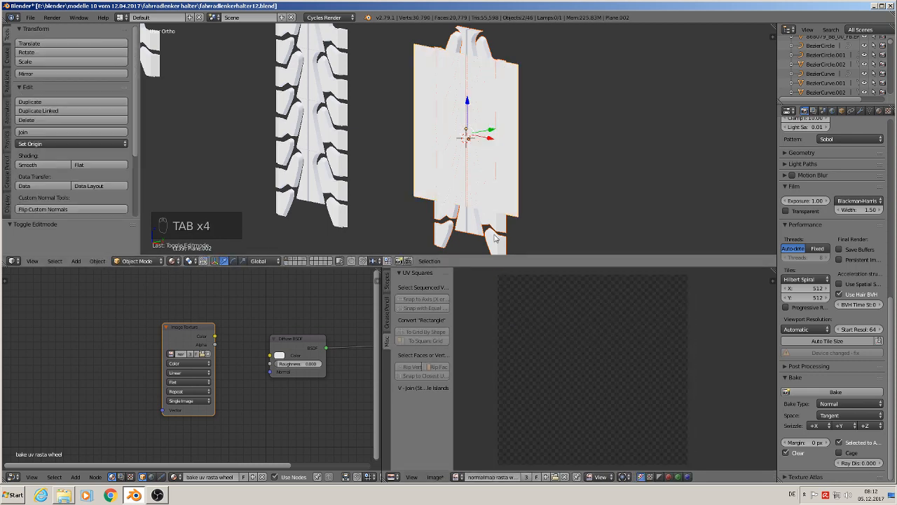
pyautogui.press('Tab')
pyautogui.press('Tab')
# Step: Apply Rotation & Scale to the tread strip and to the plane
pyautogui.rightClick(501, 183)
pyautogui.click(98, 261)
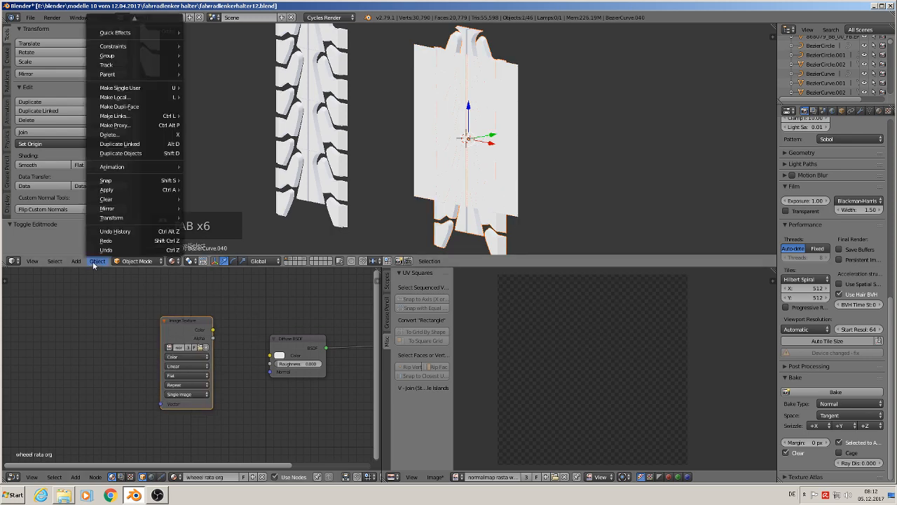
pyautogui.moveTo(123, 195)
pyautogui.click(214, 218)
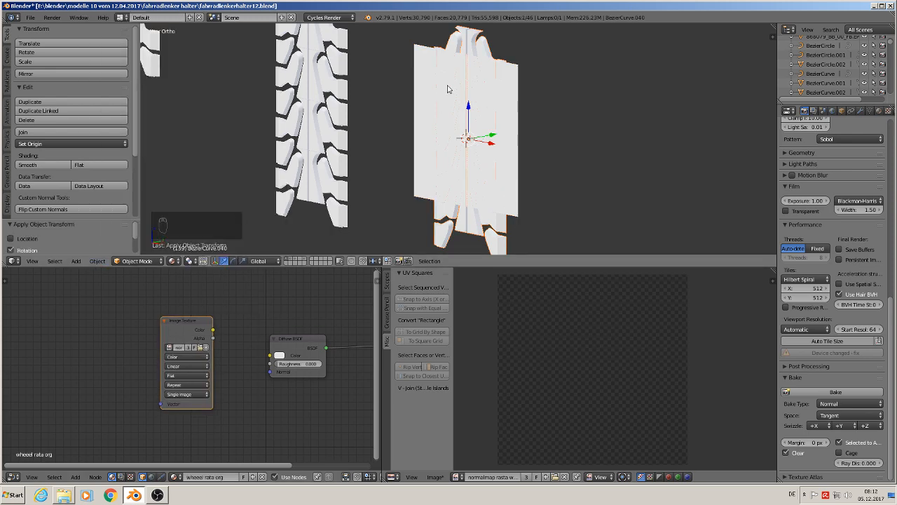
pyautogui.rightClick(496, 92)
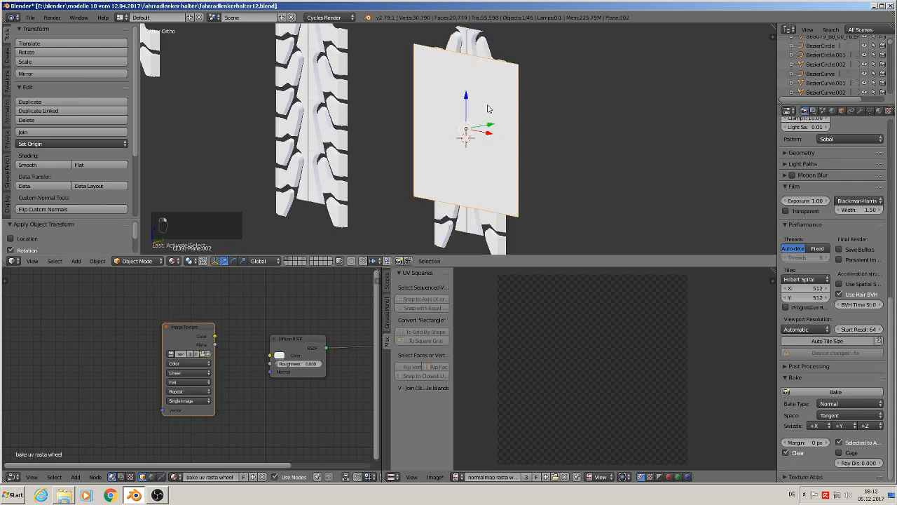
pyautogui.click(98, 260)
pyautogui.moveTo(123, 190)
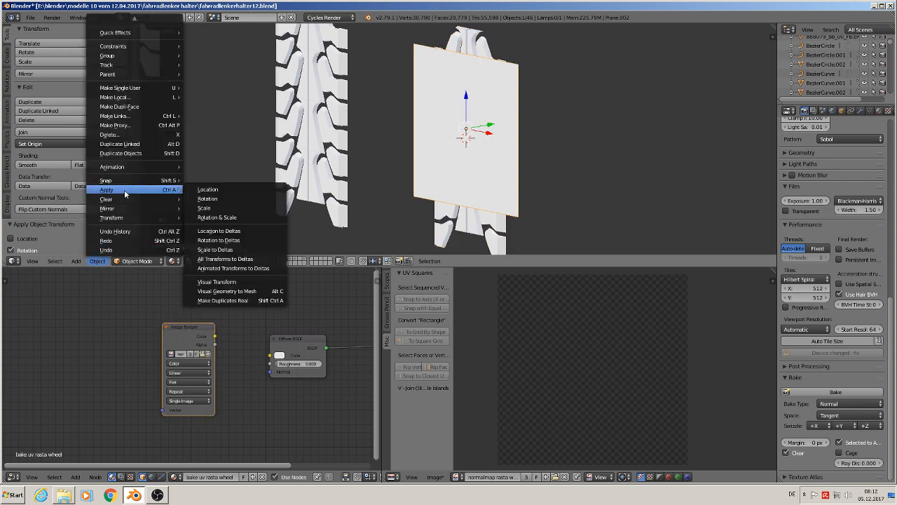
pyautogui.click(224, 217)
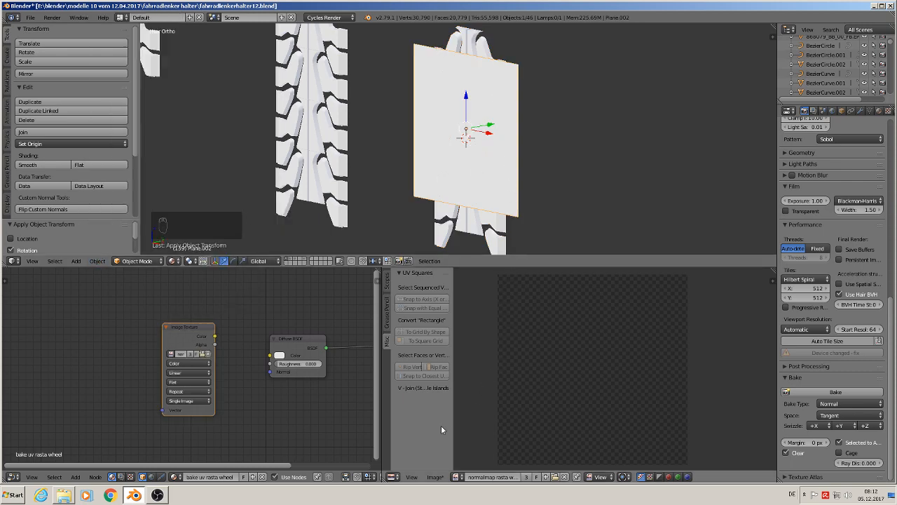
# Step: Save the image, reselect the tread strip with the plane as active object, and try baking the normal map once more
pyautogui.click(434, 477)
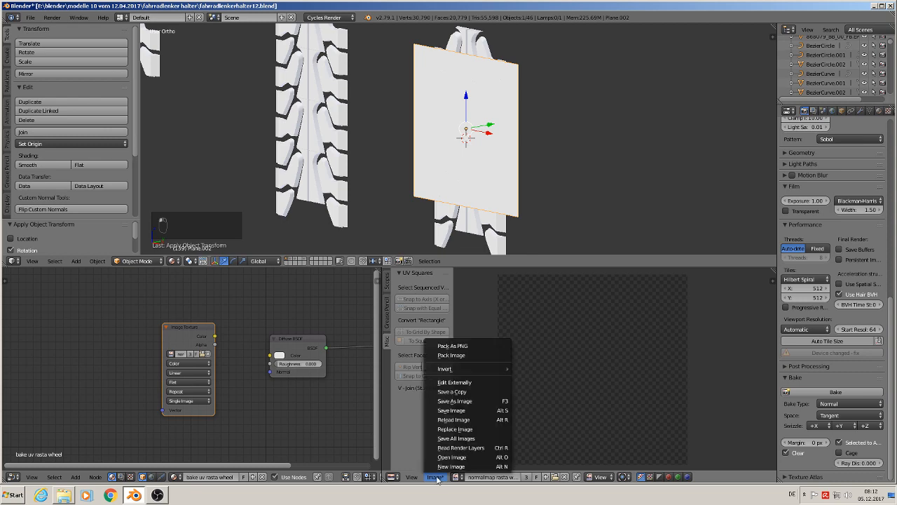
pyautogui.click(466, 410)
pyautogui.rightClick(480, 45)
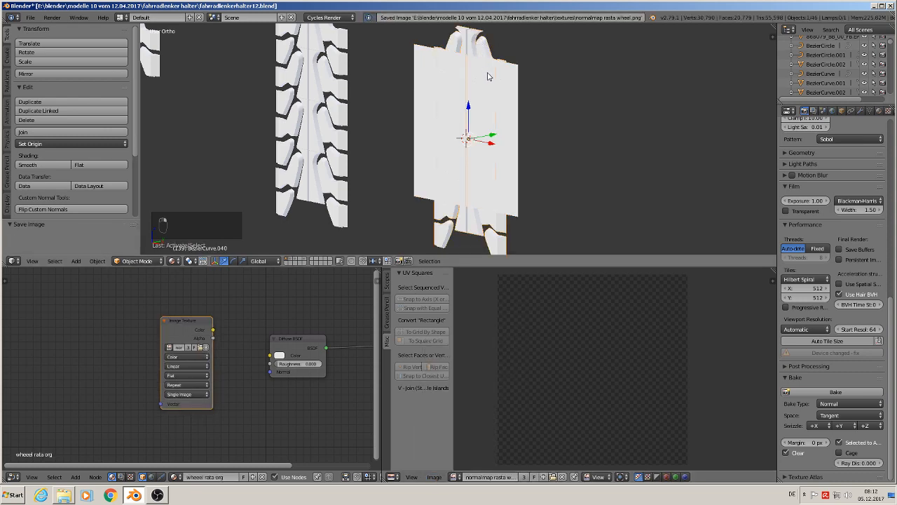
pyautogui.keyDown('shift'); pyautogui.rightClick(505, 94); pyautogui.keyUp('shift')
pyautogui.click(817, 392)
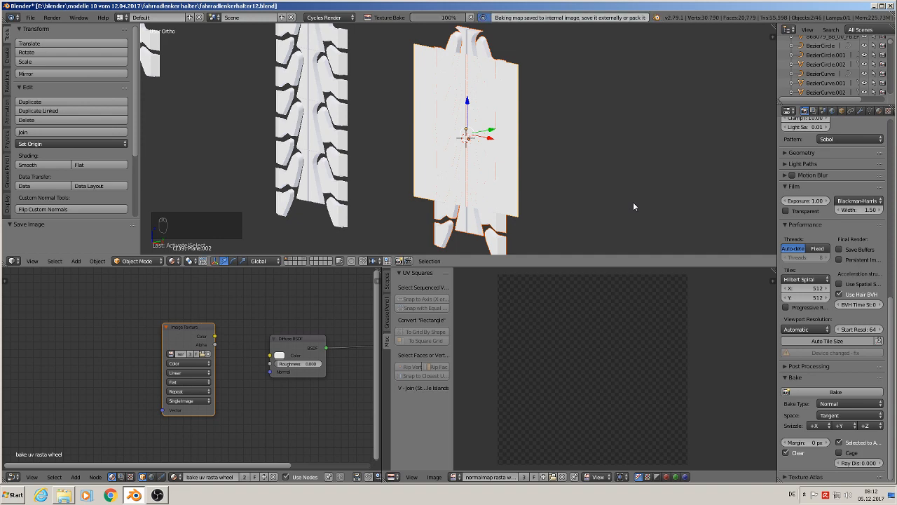
# Step: Examine the UV layouts of the tread strip and the plane in Edit Mode, and the plane's list of UV maps
pyautogui.rightClick(470, 48)
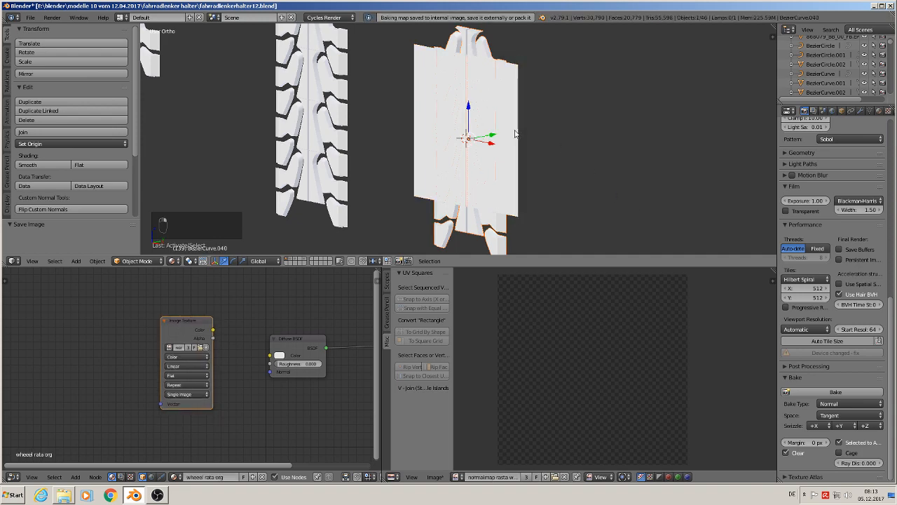
pyautogui.press('Tab')
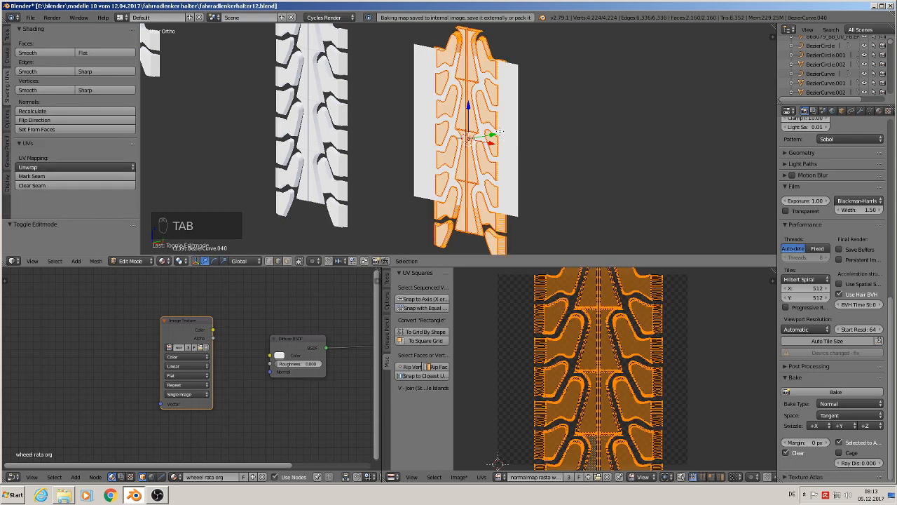
pyautogui.press('Tab')
pyautogui.rightClick(500, 135)
pyautogui.press('Tab')
pyautogui.press('Tab')
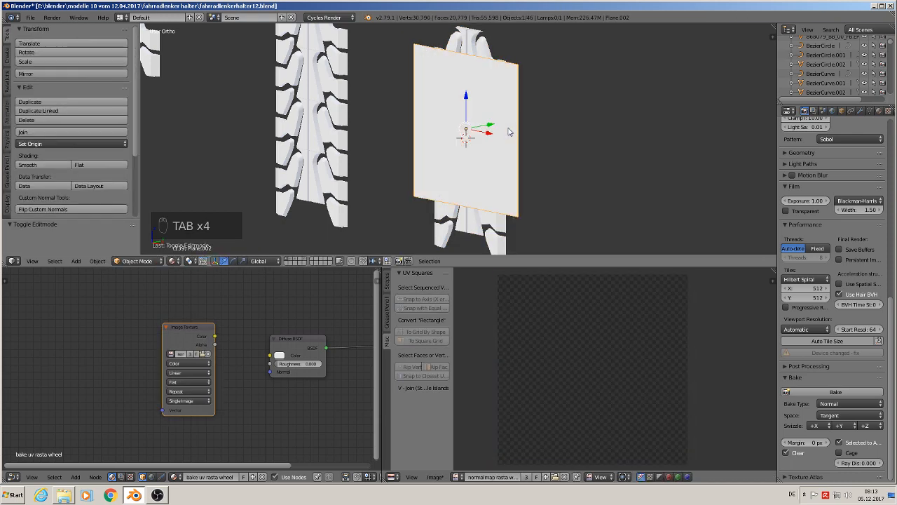
pyautogui.click(869, 111)
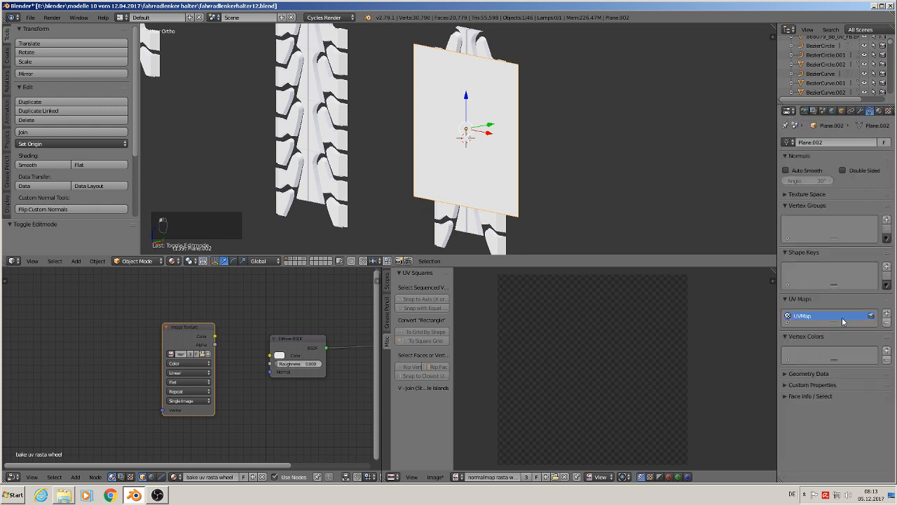
pyautogui.moveTo(832, 322); pyautogui.dragTo(832, 351)
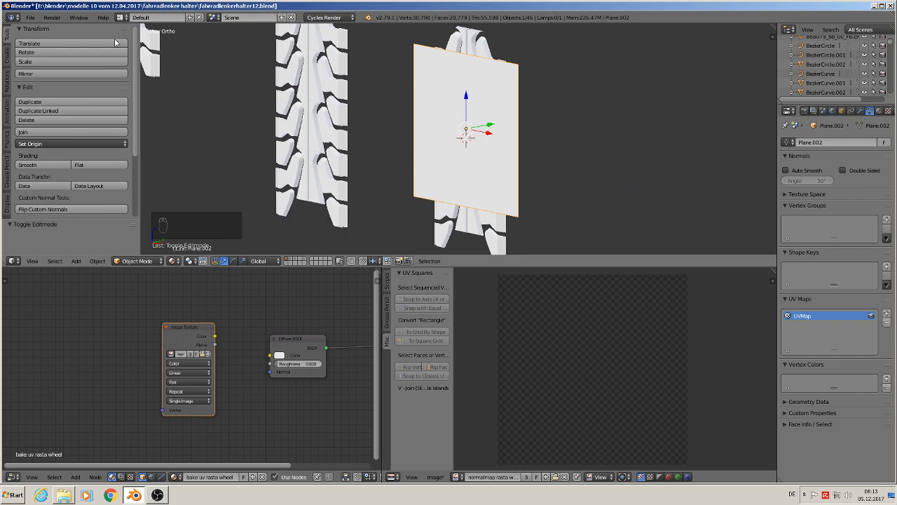
# Step: Save the scene, restart Blender and reopen the recent file fahrradlenkerhalter12.blend
pyautogui.click(30, 17)
pyautogui.click(49, 88)
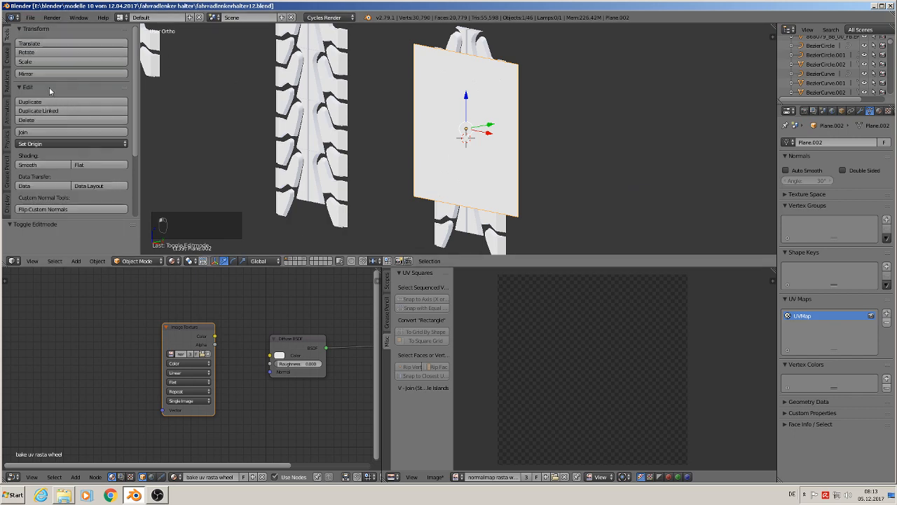
pyautogui.click(890, 5)
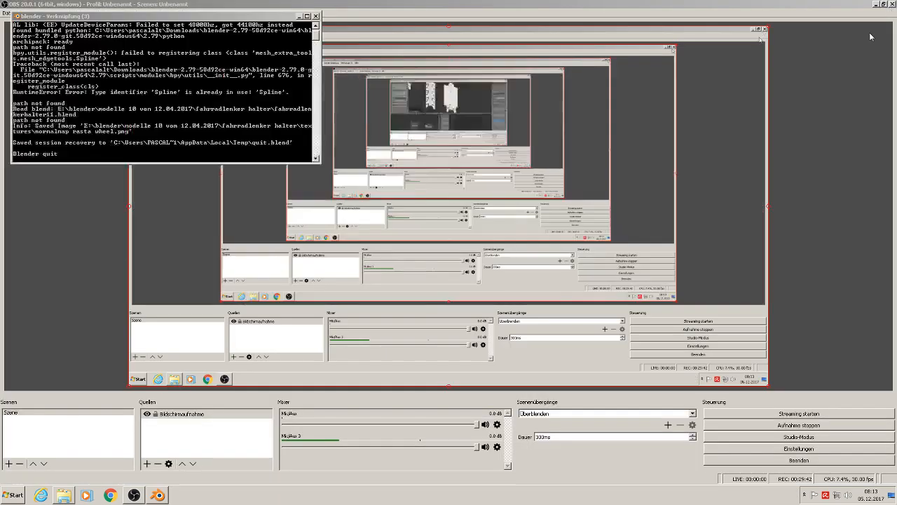
pyautogui.click(876, 7)
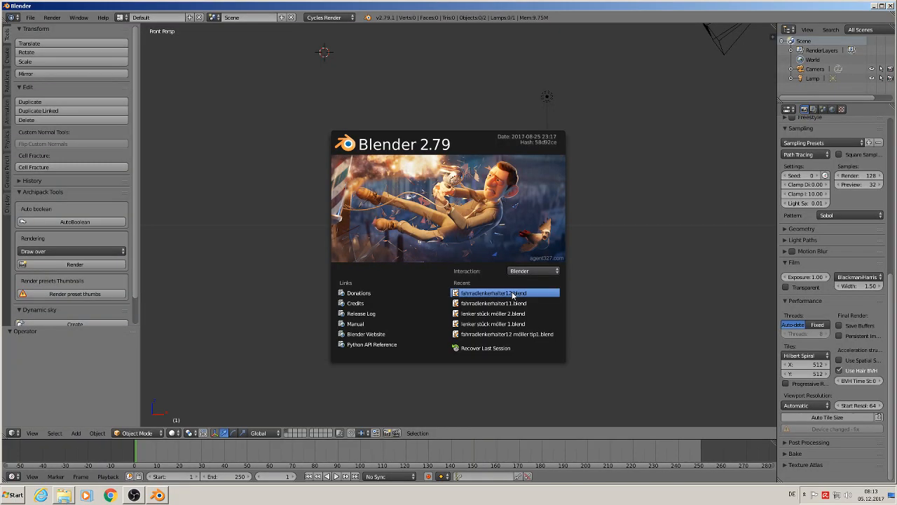
pyautogui.click(512, 291)
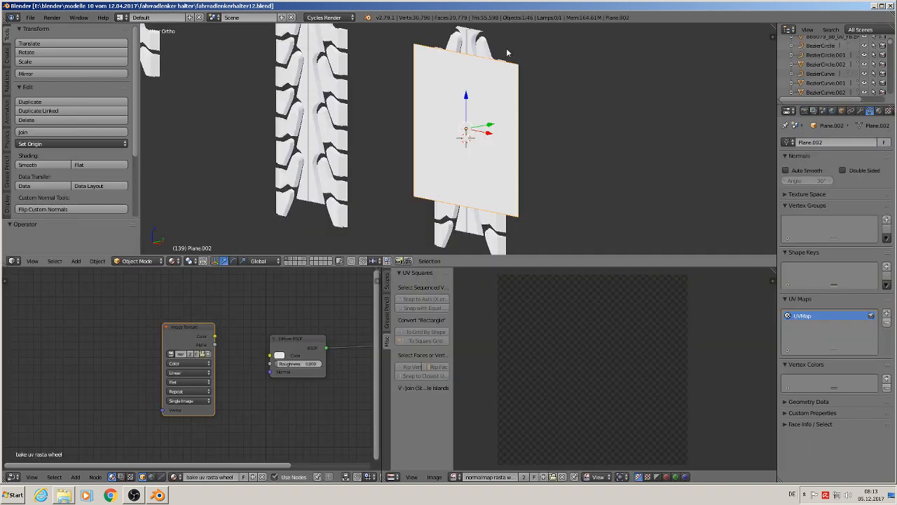
# Step: Bake the normal map with the tread strip selected and the plane as active object, and save the baked image
pyautogui.rightClick(473, 47)
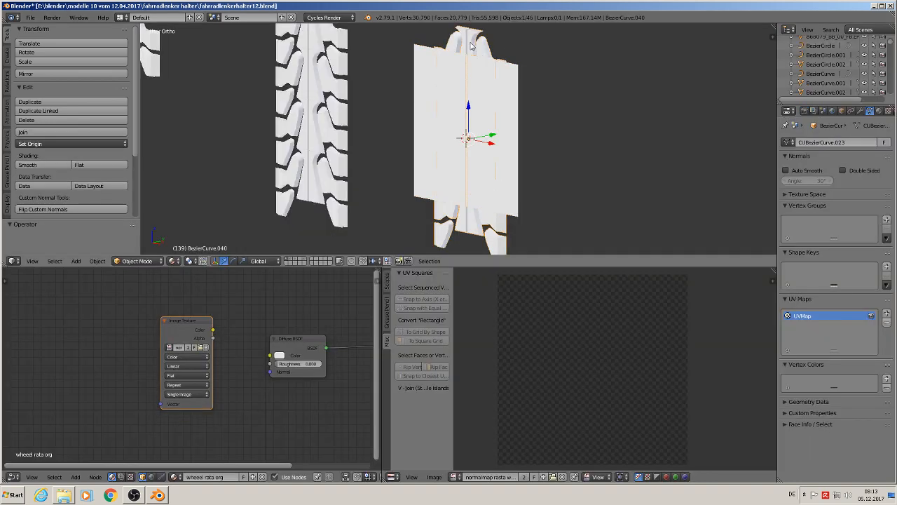
pyautogui.rightClick(517, 92)
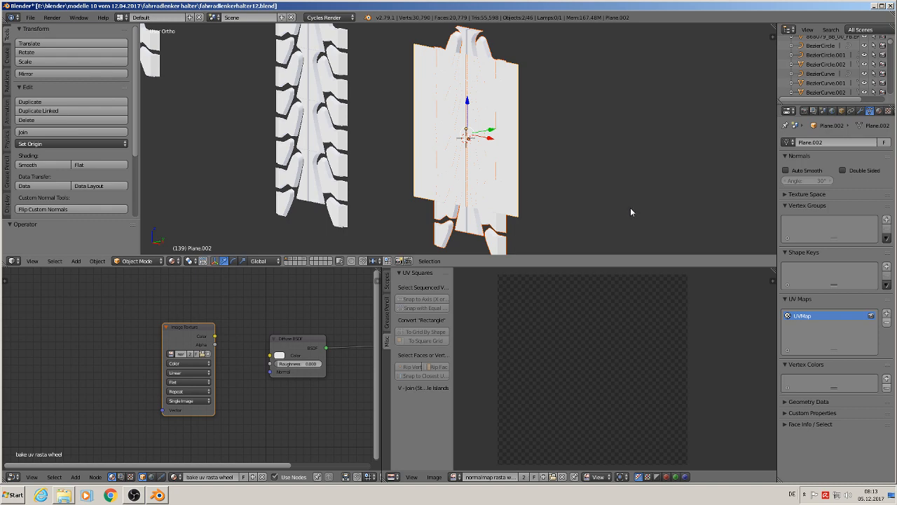
pyautogui.scroll(-2, 630, 207)
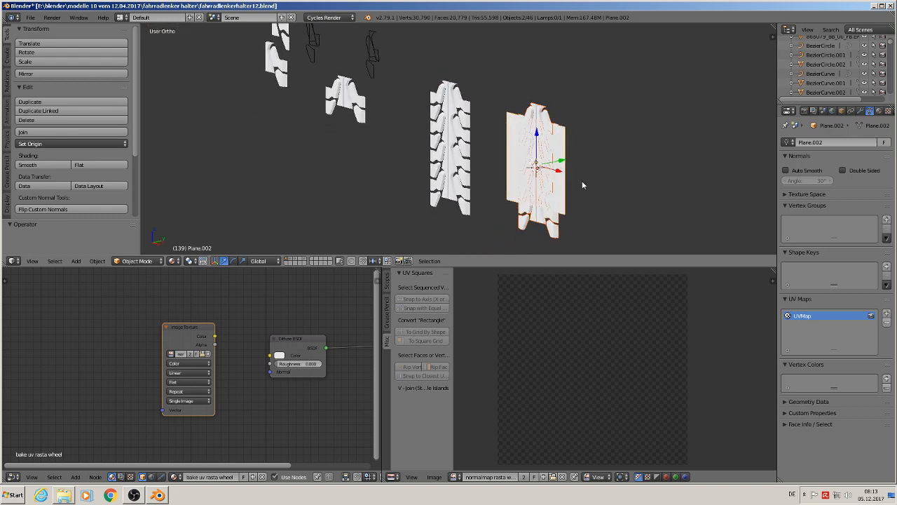
pyautogui.moveTo(568, 184); pyautogui.dragTo(598, 144, button='middle')
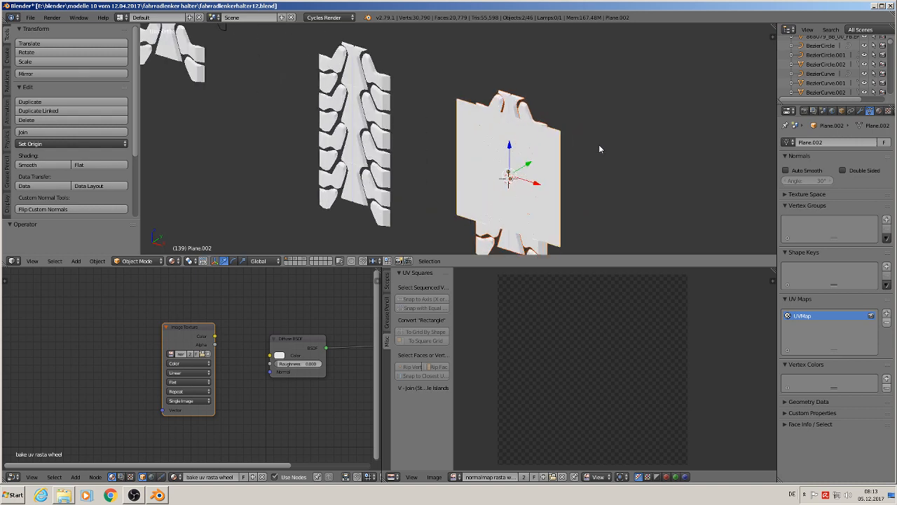
pyautogui.click(806, 110)
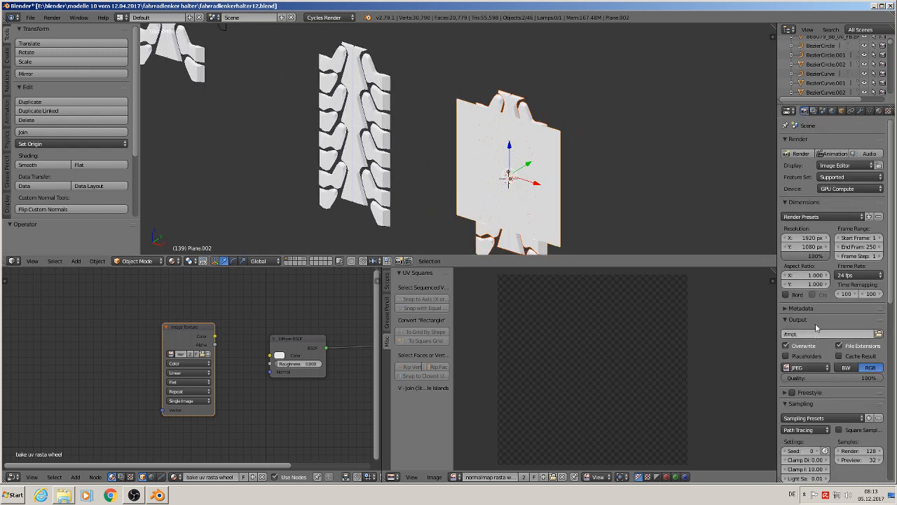
pyautogui.scroll(-2, 824, 414)
pyautogui.scroll(-15, 825, 413)
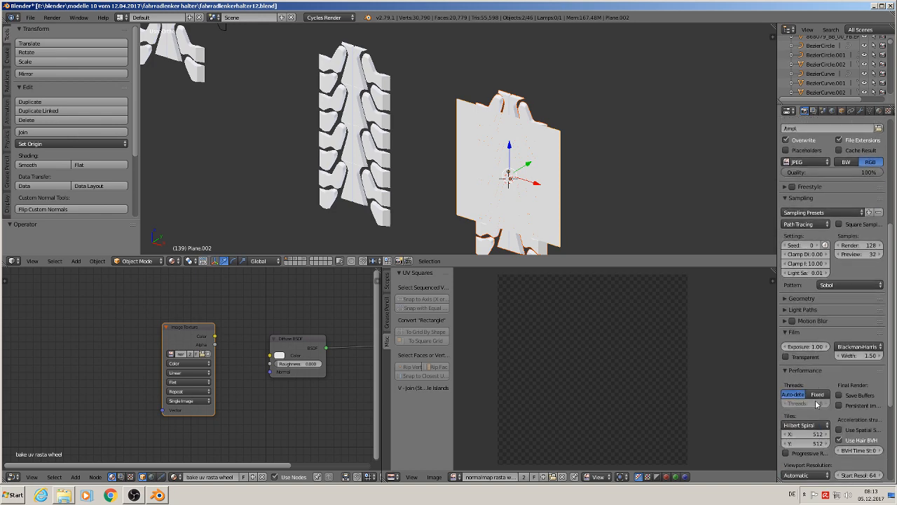
pyautogui.click(813, 392)
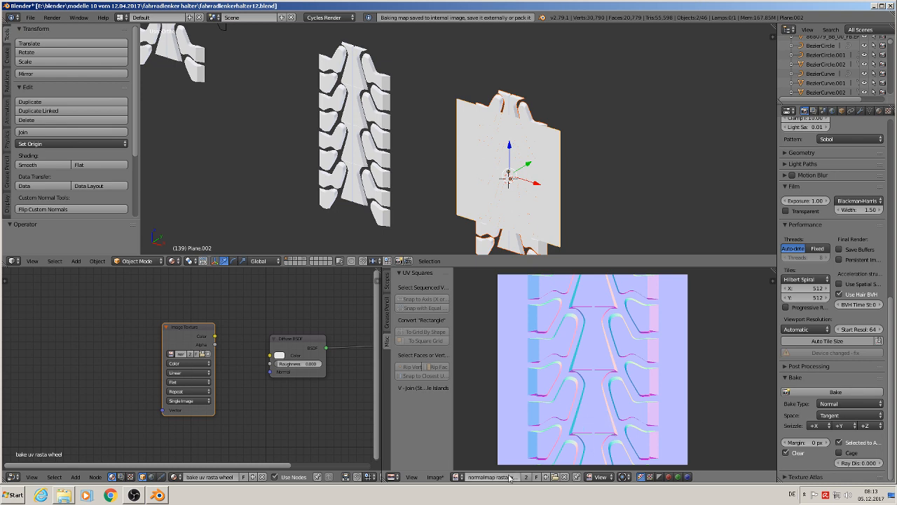
pyautogui.click(434, 477)
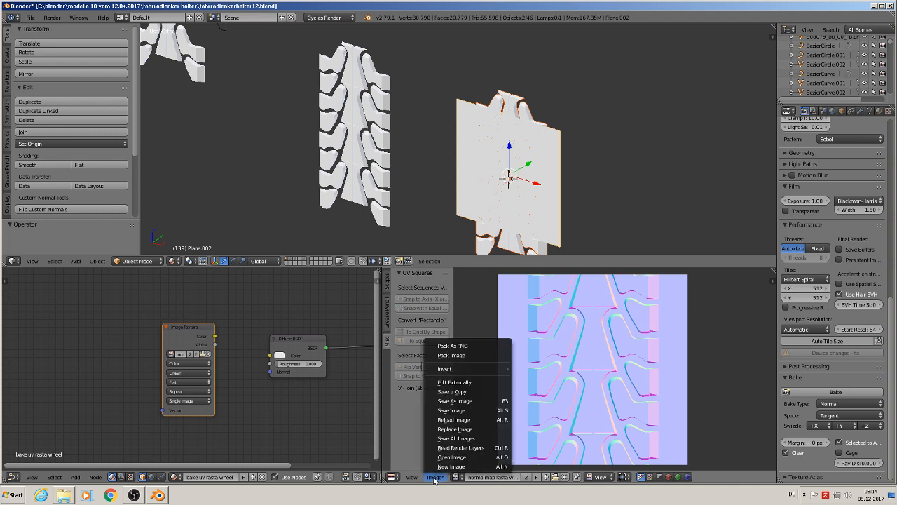
pyautogui.click(467, 411)
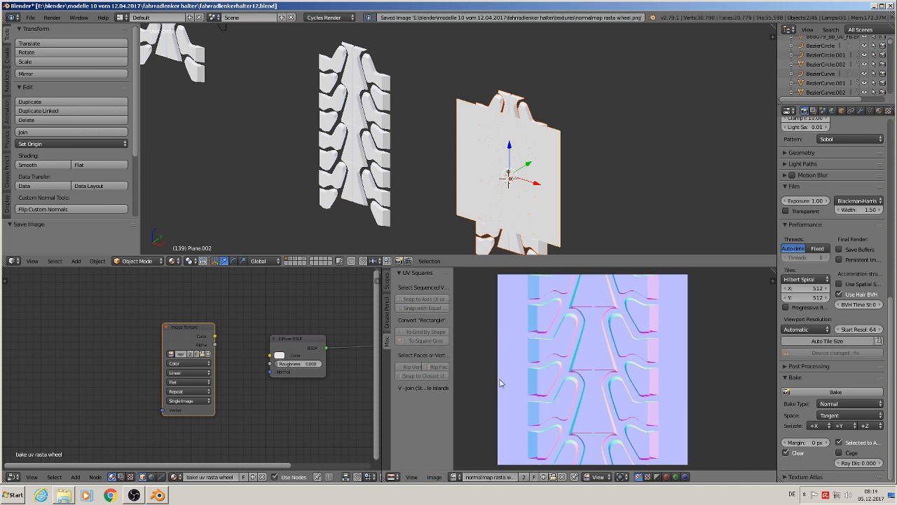
# Step: Move the spare tread strip, the loose tread pieces and their curve outlines beside it to layer 3
pyautogui.scroll(-3, 550, 192)
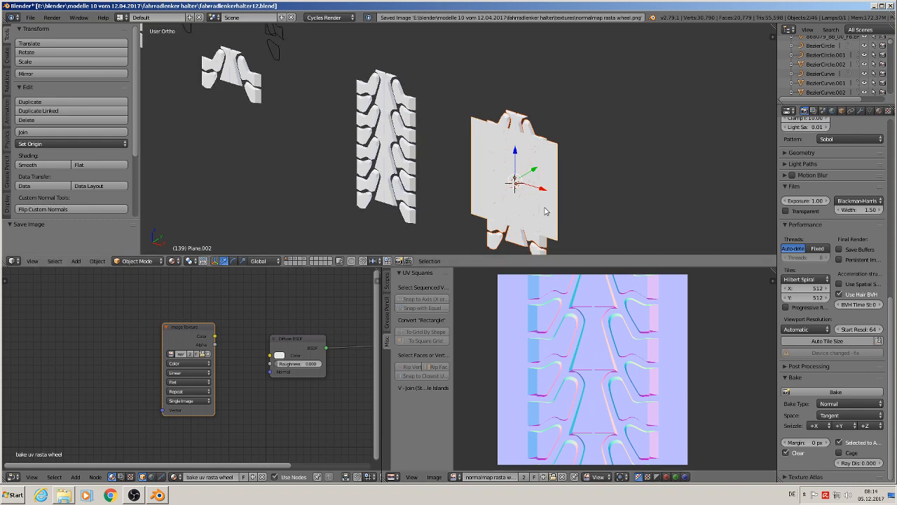
pyautogui.press('KP_1')
pyautogui.scroll(-4, 541, 185)
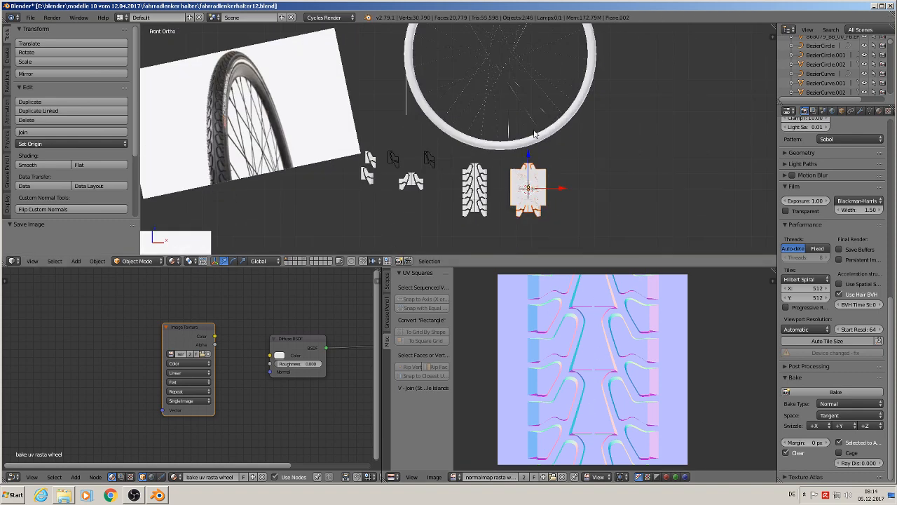
pyautogui.scroll(3, 468, 174)
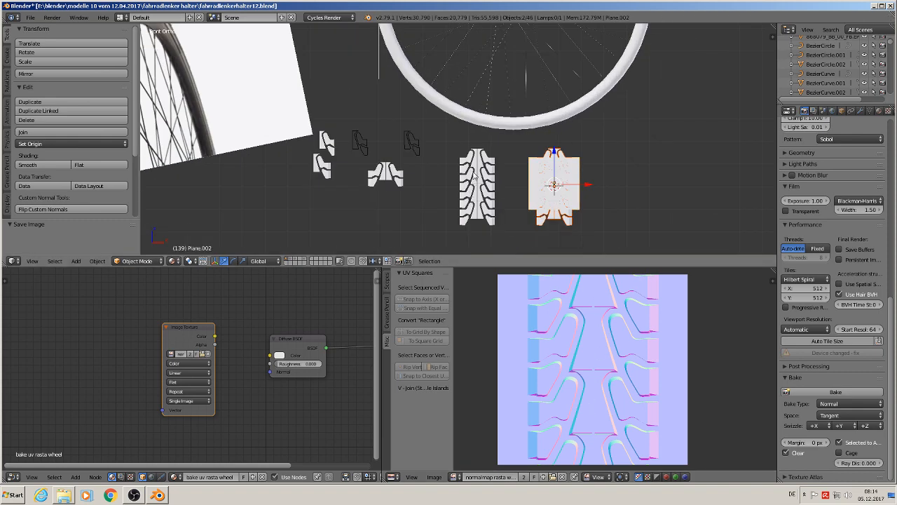
pyautogui.click(475, 176)
pyautogui.keyDown('shift'); pyautogui.click(411, 144); pyautogui.keyUp('shift')
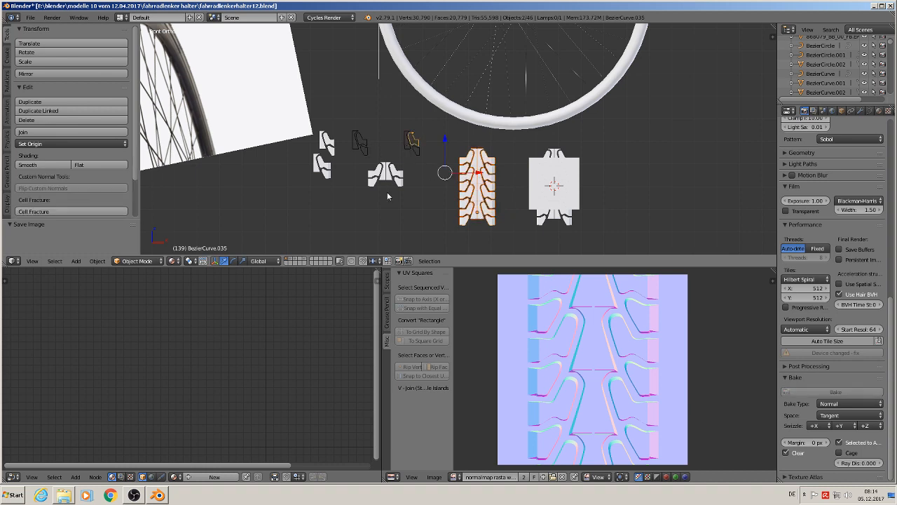
pyautogui.press('b')
pyautogui.moveTo(422, 207); pyautogui.dragTo(314, 114)
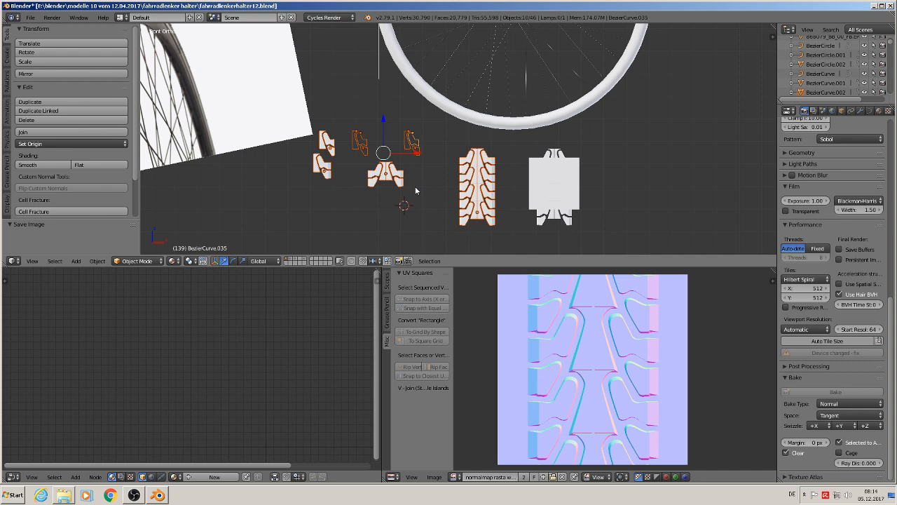
pyautogui.press('m')
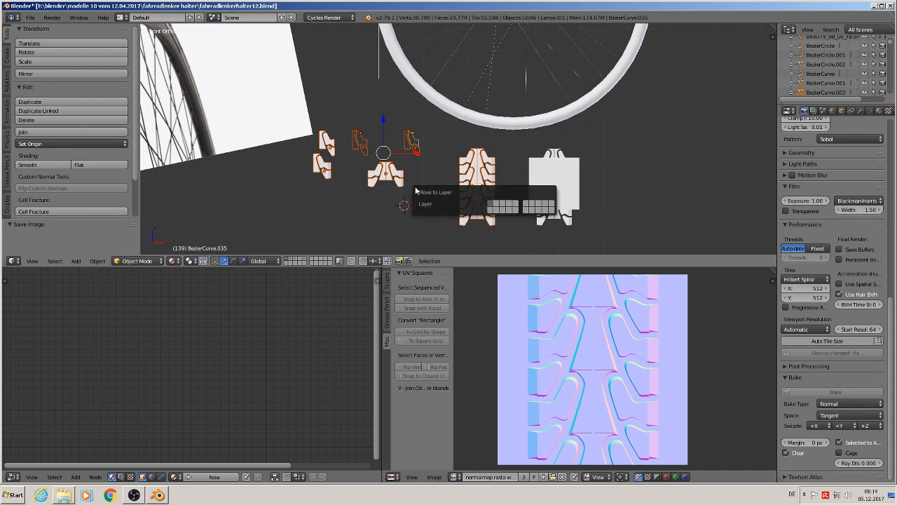
pyautogui.click(503, 206)
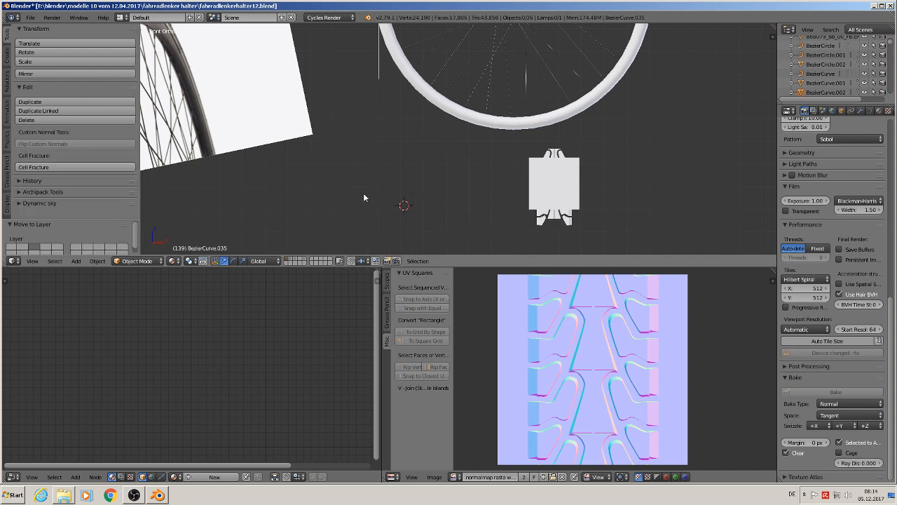
# Step: Move the baking plane together with the tread strip behind it to layer 3
pyautogui.rightClick(545, 174)
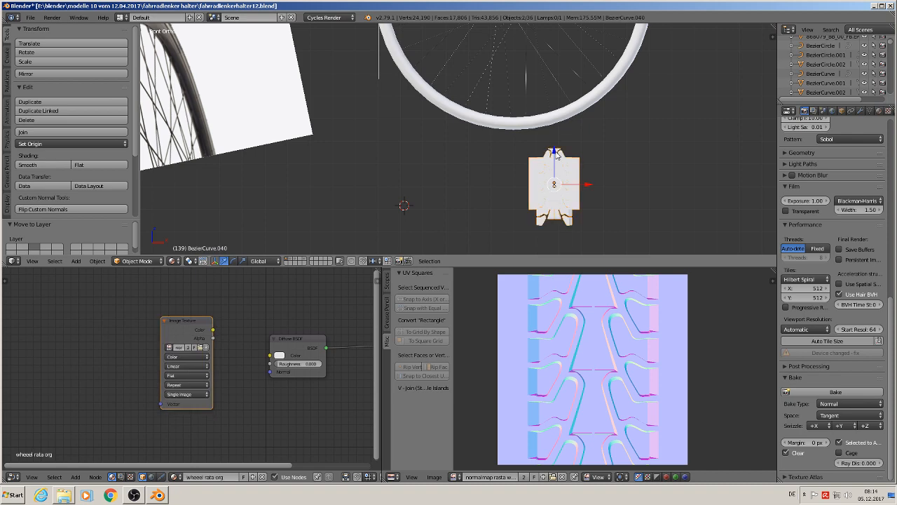
pyautogui.press('m')
pyautogui.click(638, 172)
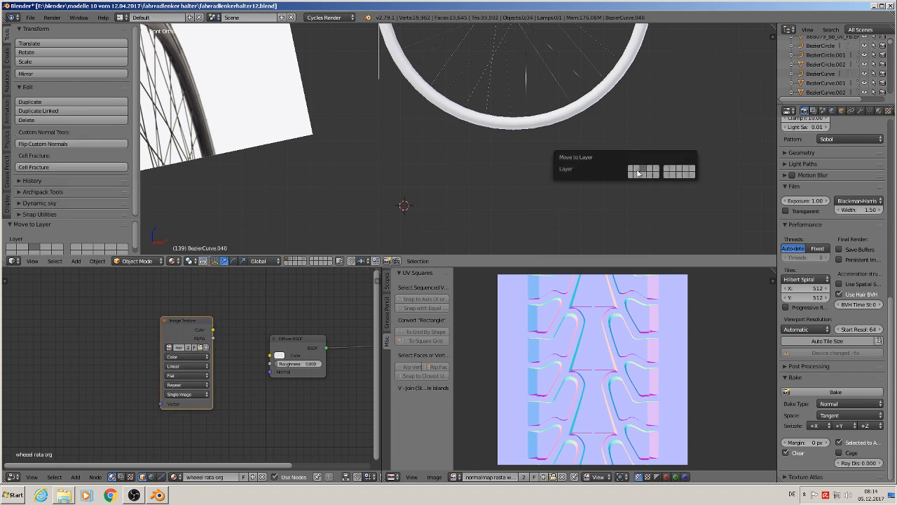
# Step: Enlarge the 3D view over the node and image editors and frame the wheel rim with its reference images
pyautogui.scroll(-4, 431, 206)
pyautogui.scroll(-5, 422, 192)
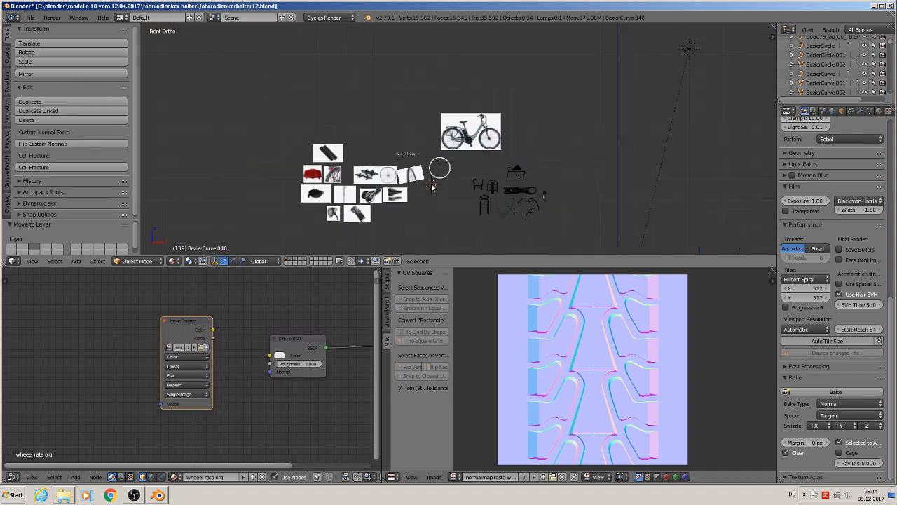
pyautogui.scroll(3, 431, 186)
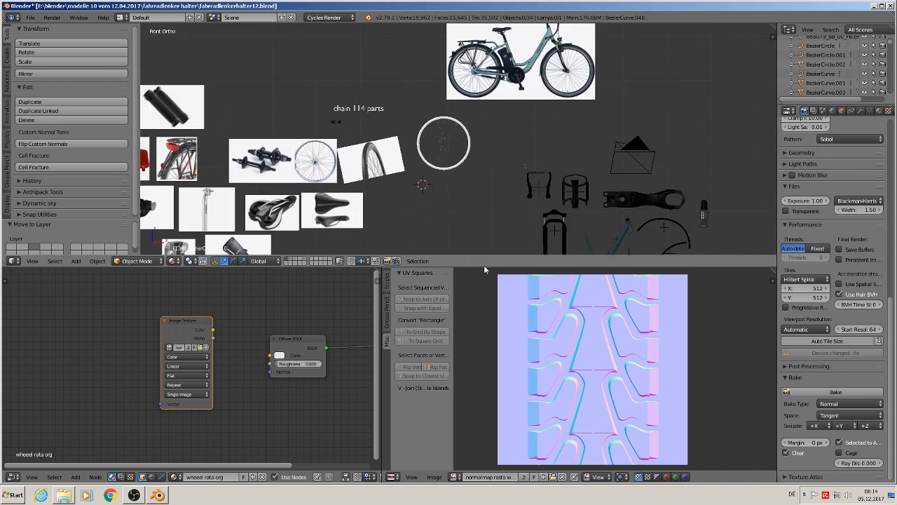
pyautogui.moveTo(483, 266); pyautogui.dragTo(471, 371)
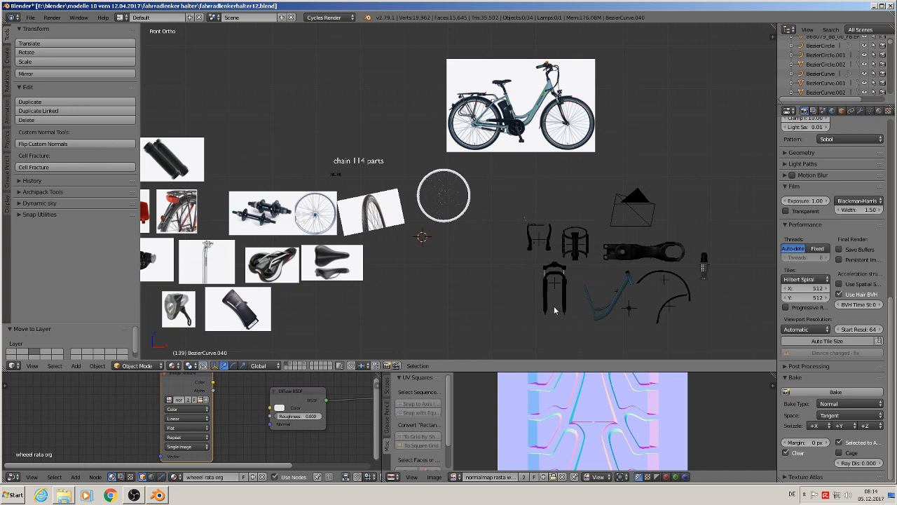
pyautogui.keyDown('shift'); pyautogui.moveTo(431, 256); pyautogui.dragTo(521, 250, button='middle'); pyautogui.keyUp('shift')
pyautogui.scroll(2, 552, 208)
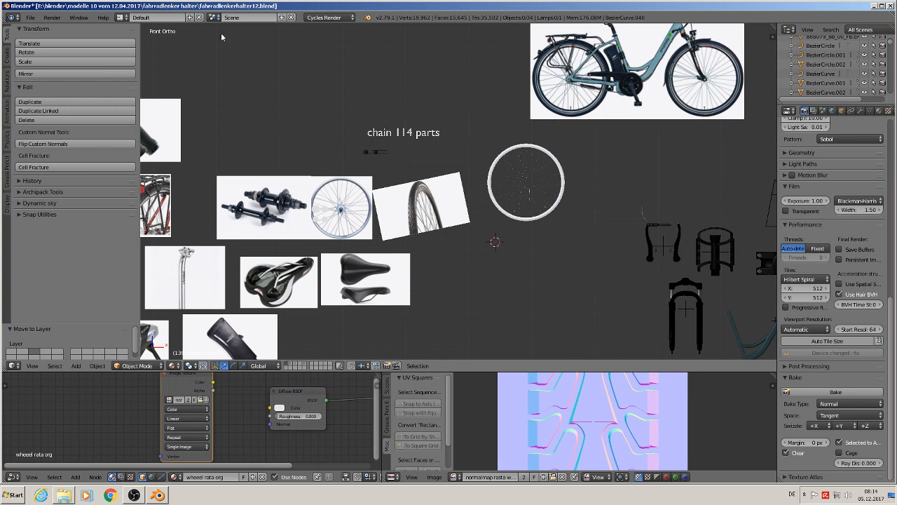
# Step: Save the scene under its current file name and switch to OBS
pyautogui.click(32, 19)
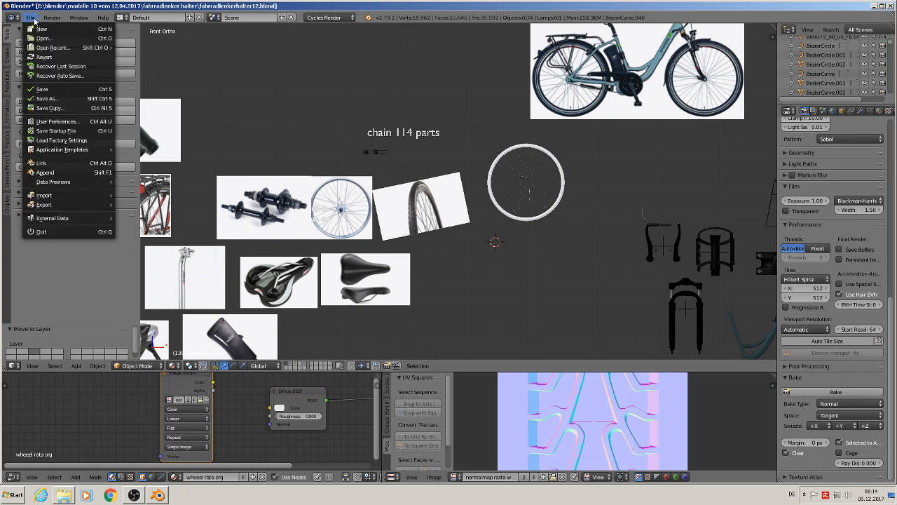
pyautogui.click(44, 91)
pyautogui.click(134, 495)
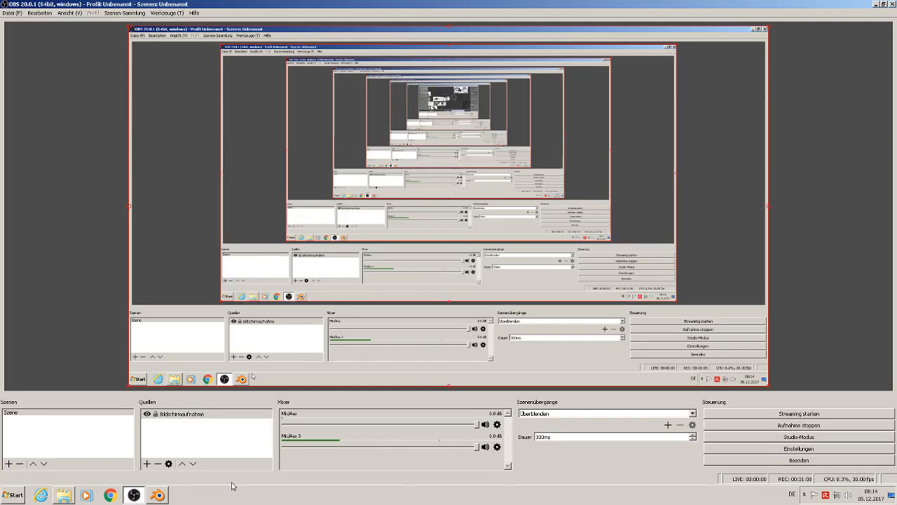